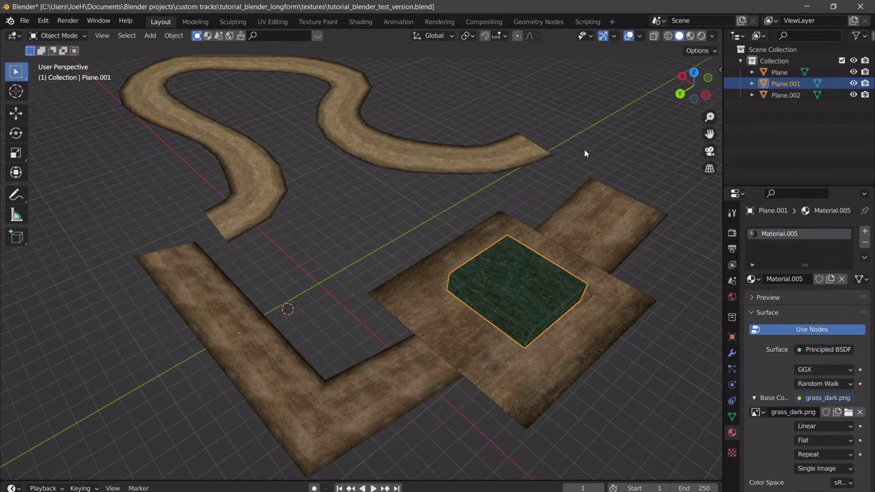
Deselect the green block in Blender, then switch to File Explorer and review the files in the tutorial_blender_longform folder
left_click(583, 153)
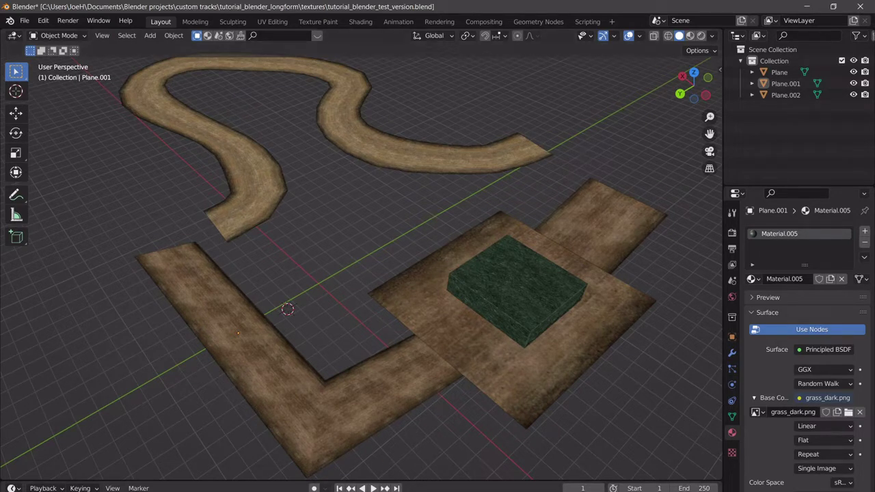
left_click(225, 471)
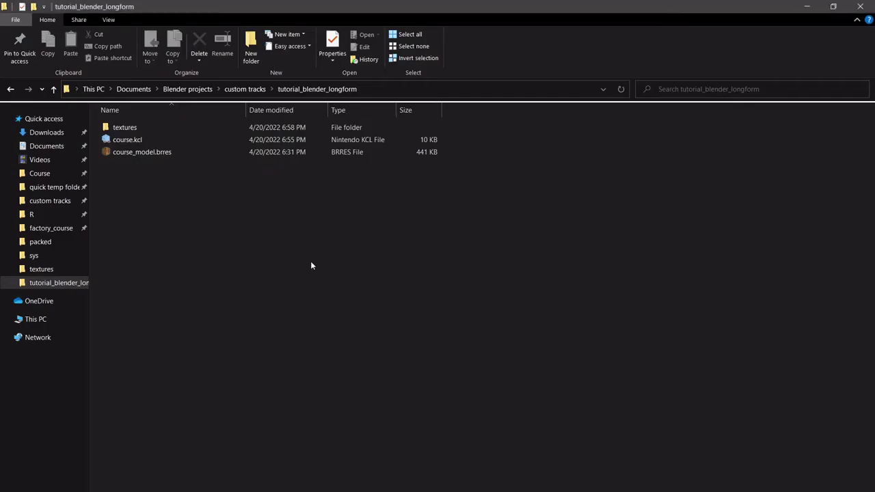
left_click(143, 140)
left_click(211, 151)
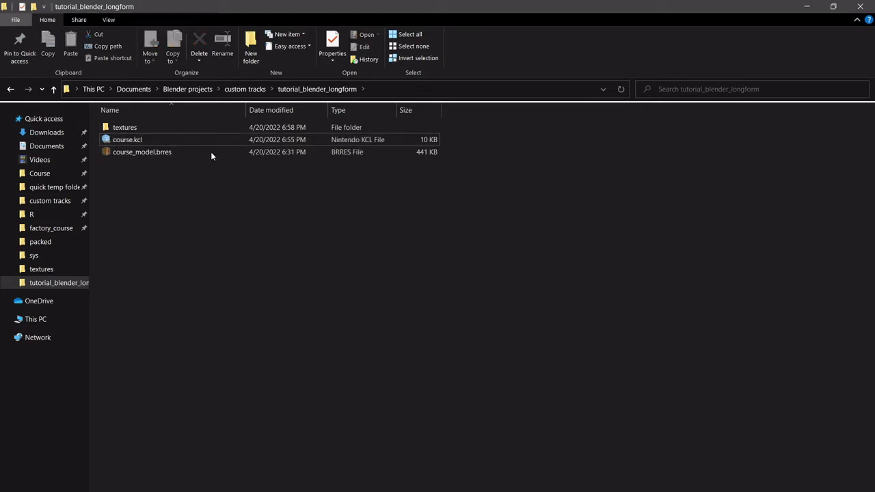
left_click(199, 125)
left_click(202, 204)
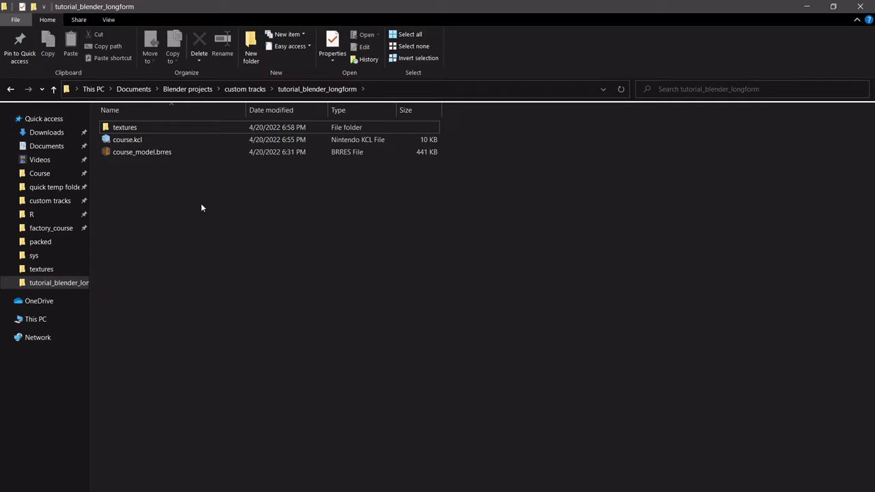
Browse the track files in the extracted game's Course folder and select old_mario_sfc.szs
left_click(57, 174)
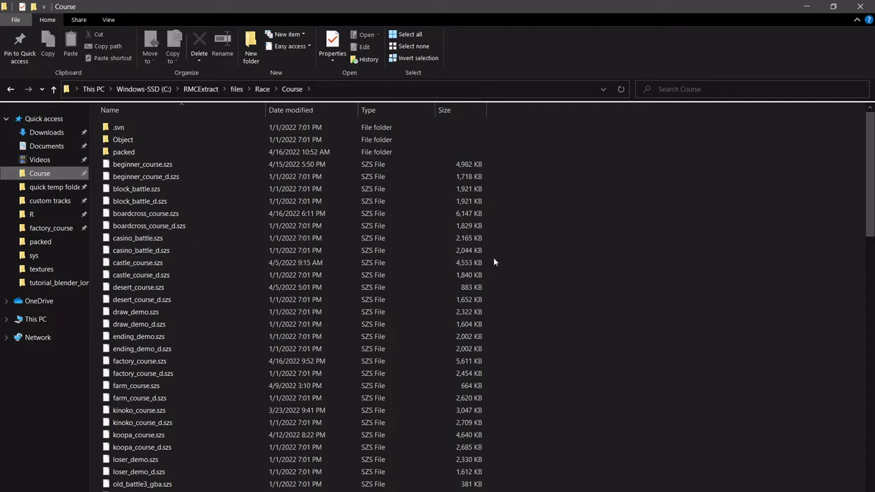
left_click(191, 164)
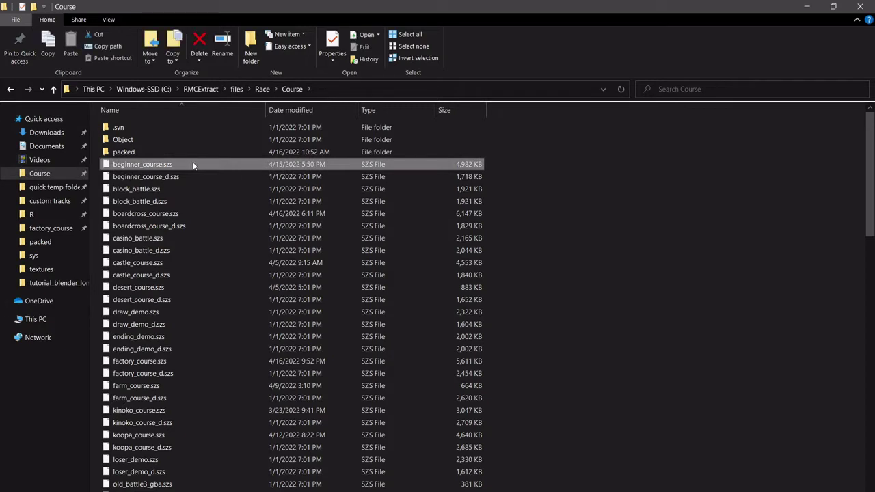
scroll(221, 385, "down", 8)
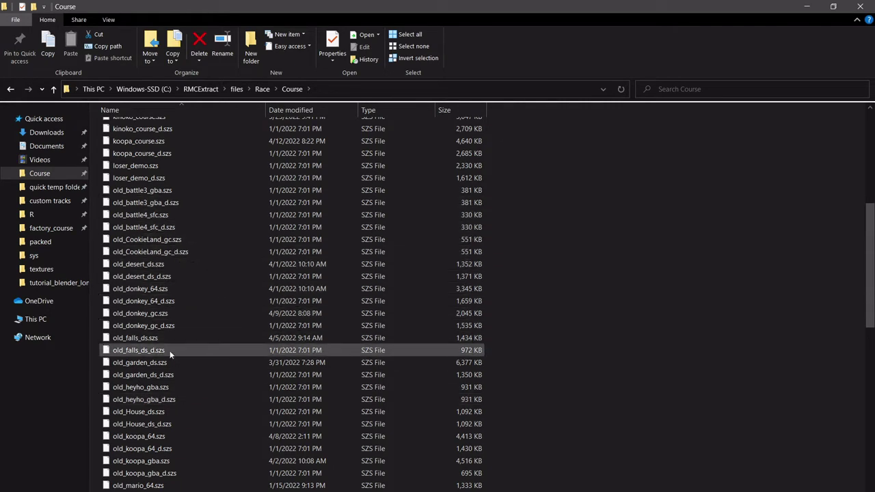
scroll(164, 399, "down", 5)
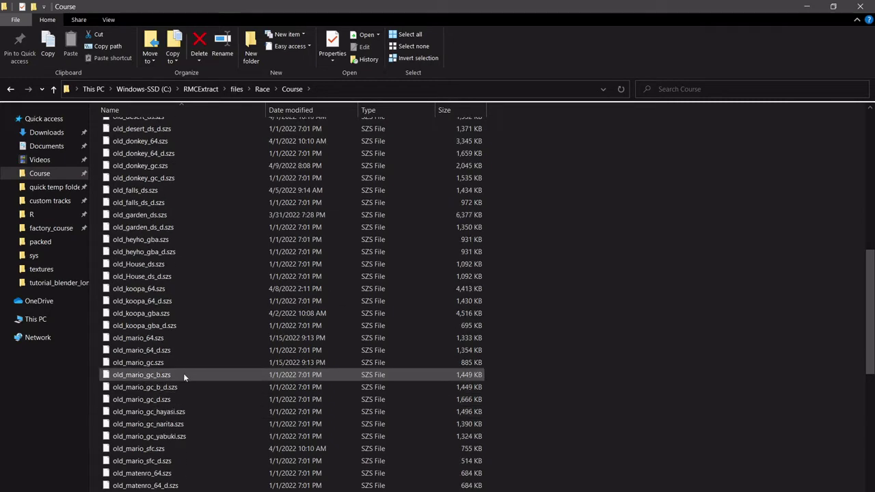
left_click(179, 410)
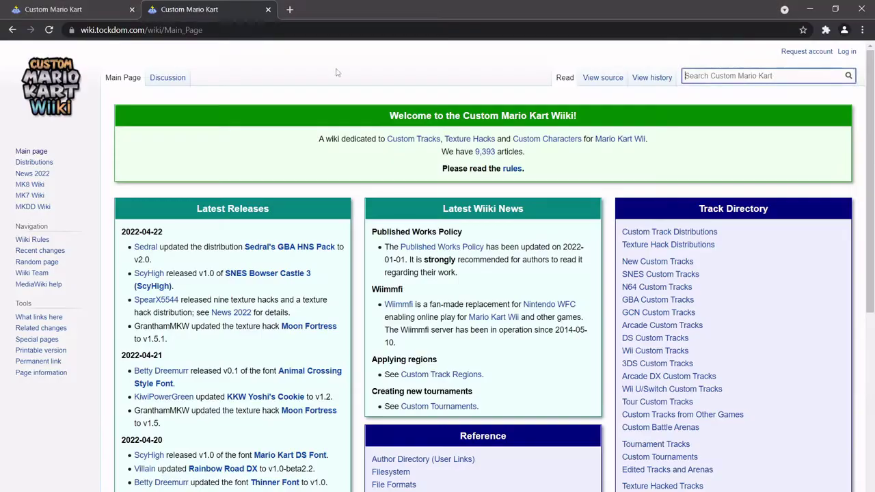
Search the web for "list of mario kart wii file names" in a new browser tab
left_click(290, 10)
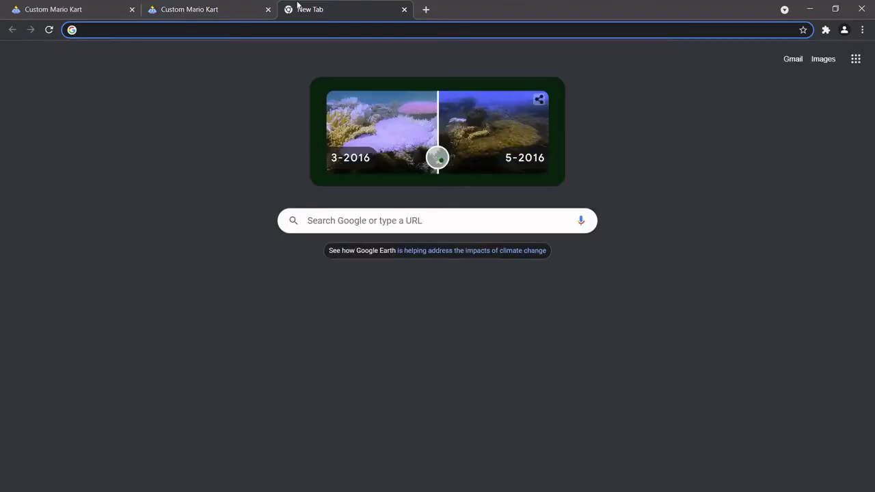
type("list of mario k")
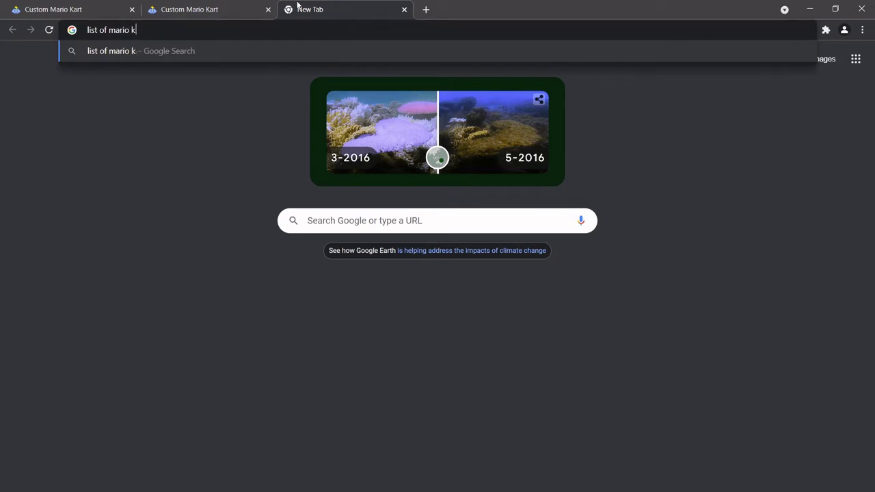
type("art wii file nam")
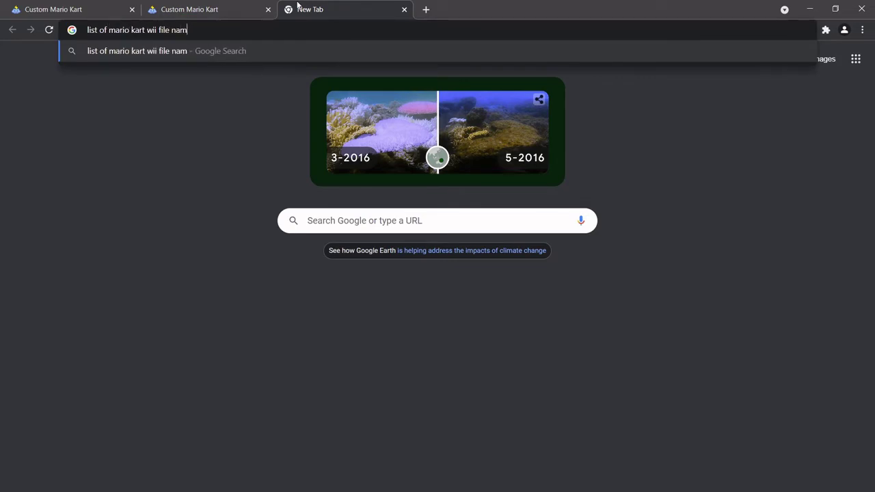
type("es")
key("Return")
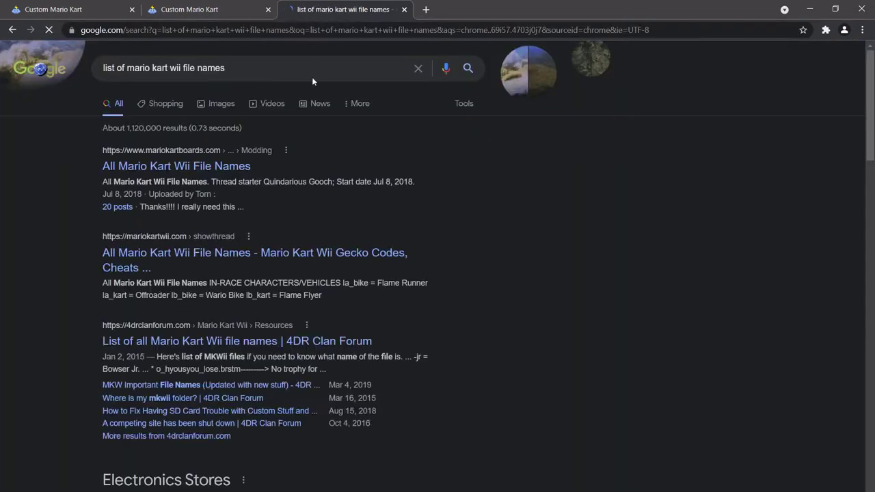
Open the mariokartboards.com result and highlight the SNES Mario Circuit 3 entry in its track file list
left_click(156, 167)
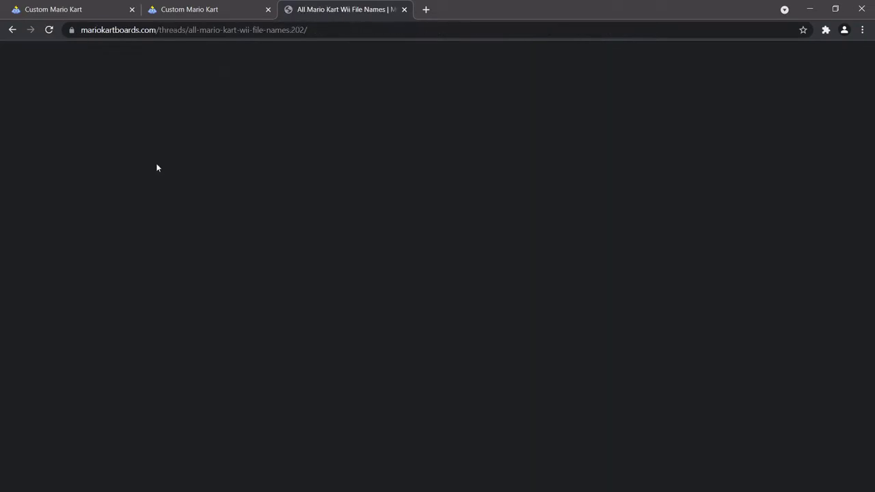
scroll(59, 321, "down", 15)
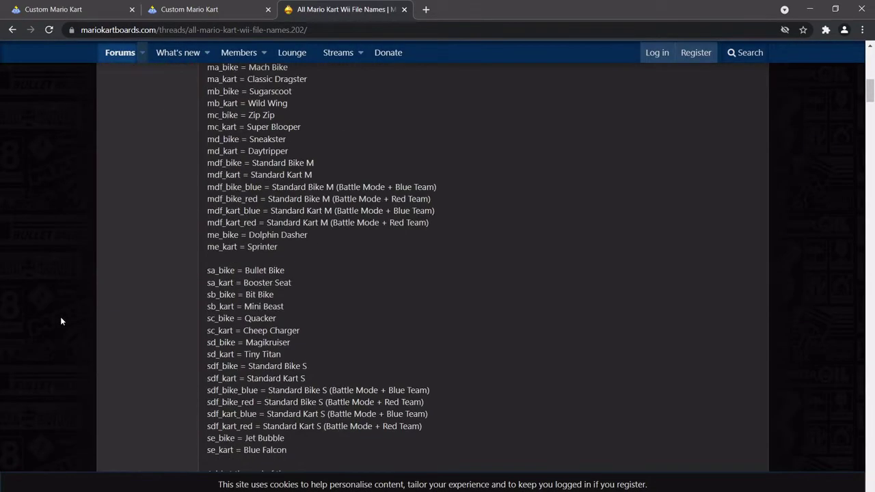
scroll(60, 321, "down", 15)
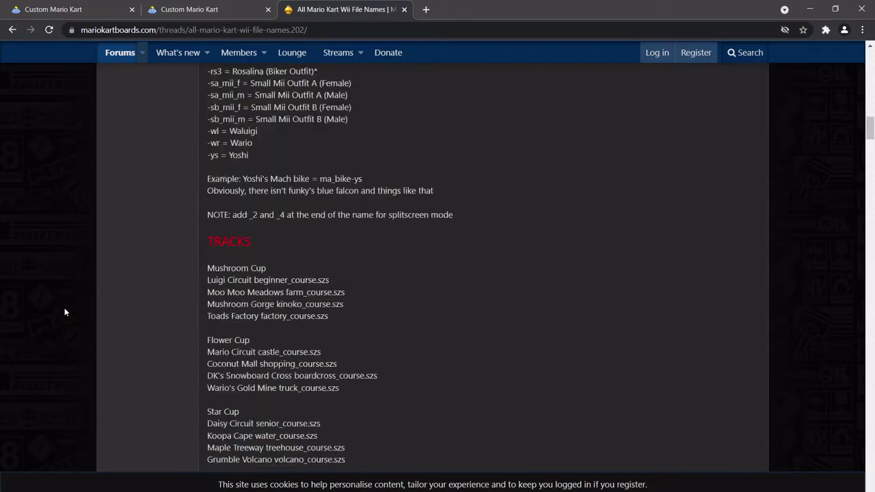
scroll(65, 309, "down", 6)
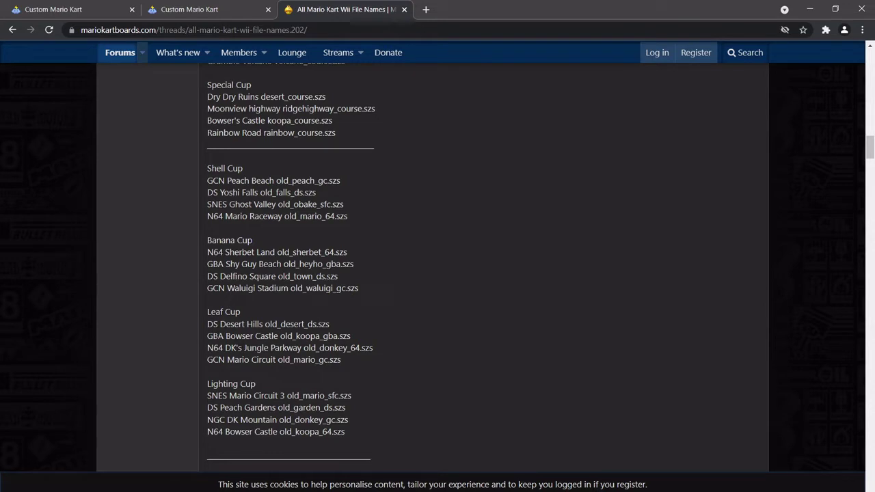
left_click_drag(209, 395, 258, 396)
left_click(350, 395)
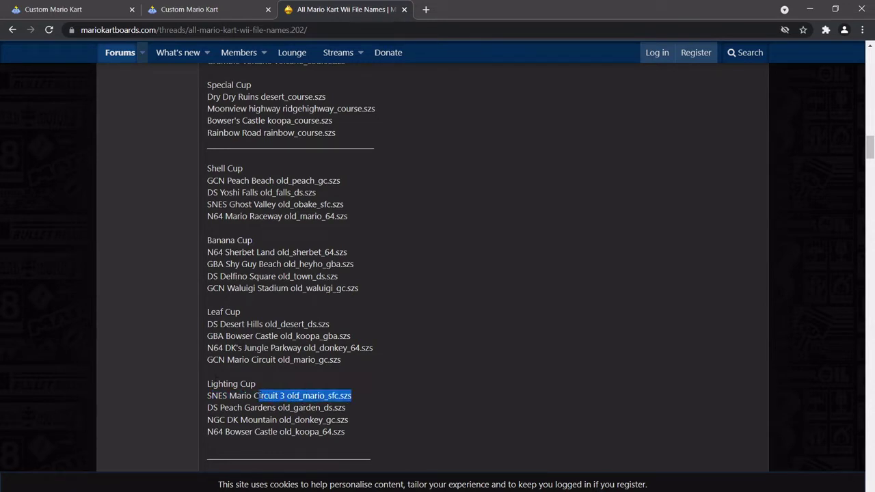
left_click(260, 396)
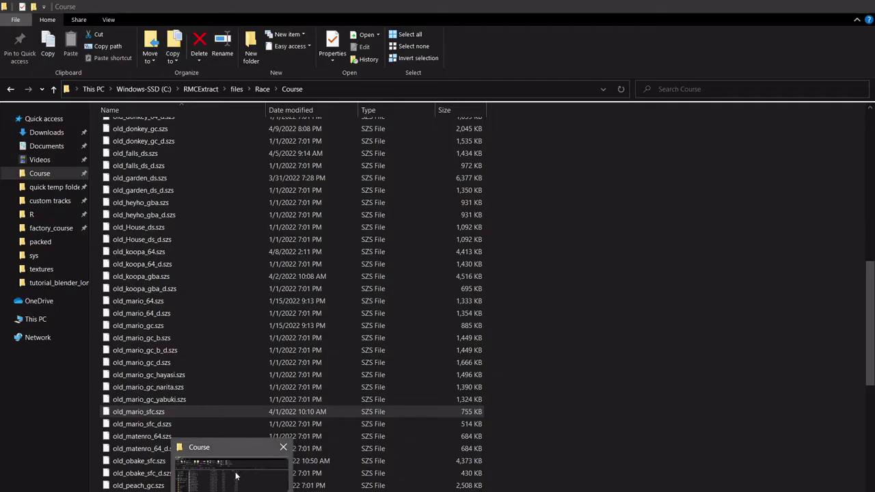
Switch to File Explorer and copy old_obake_sfc.szs from the Course folder into tutorial_blender_longform
left_click(236, 477)
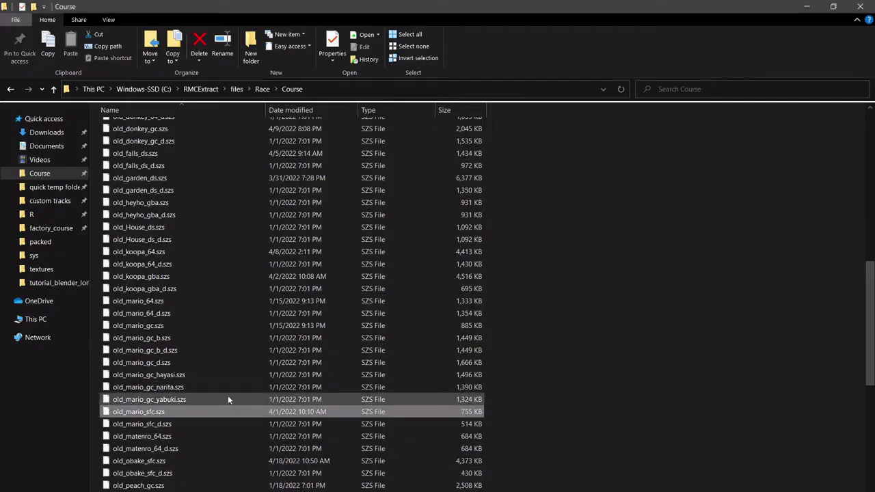
left_click(58, 282)
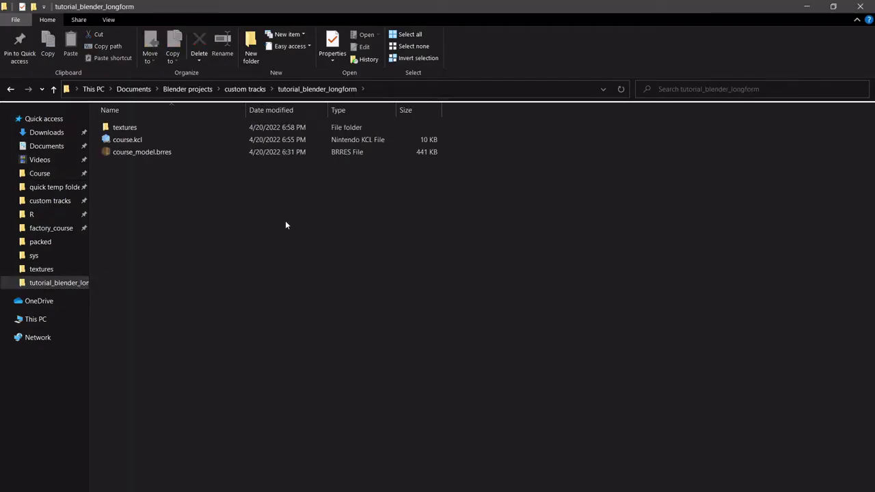
left_click(39, 173)
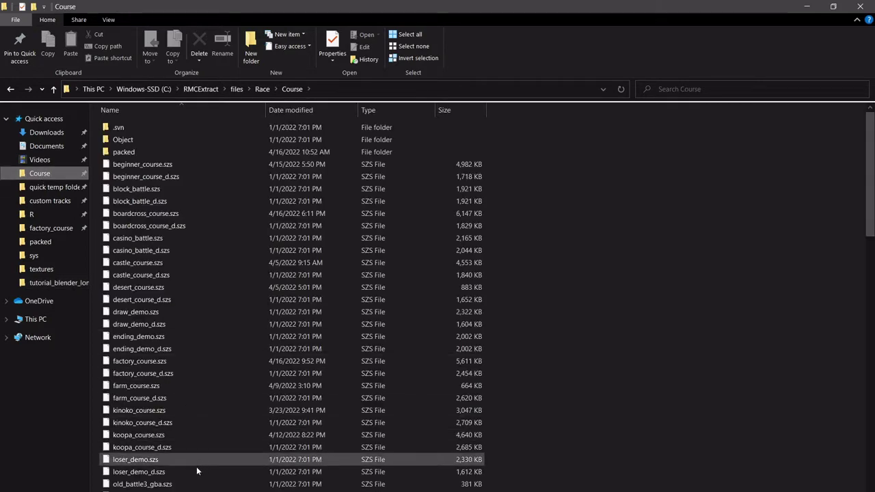
scroll(194, 355, "down", 13)
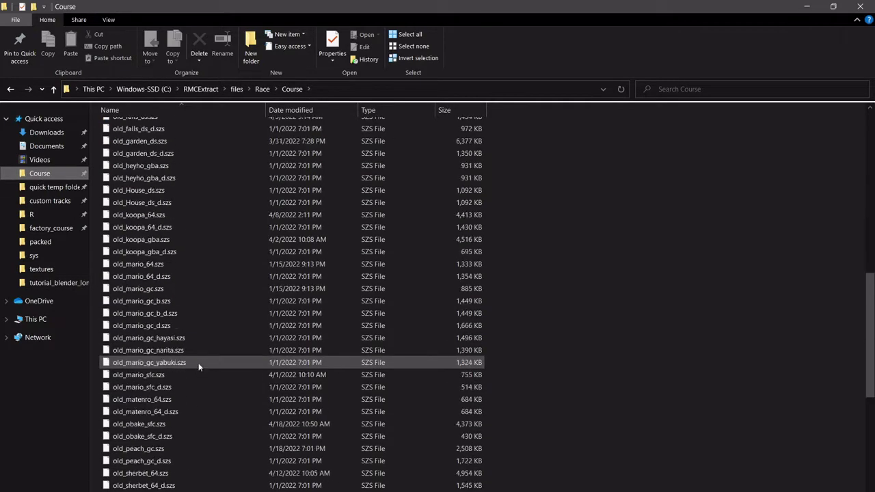
left_click(183, 429)
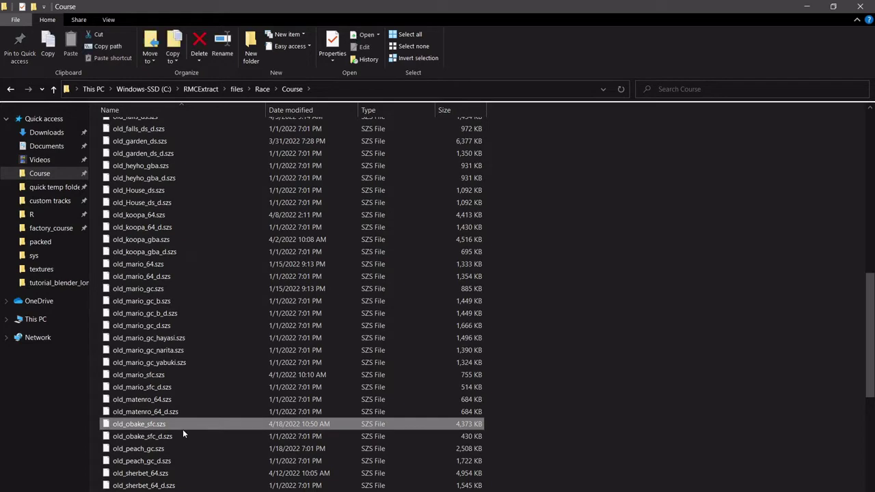
left_click(55, 287)
key("ctrl+v")
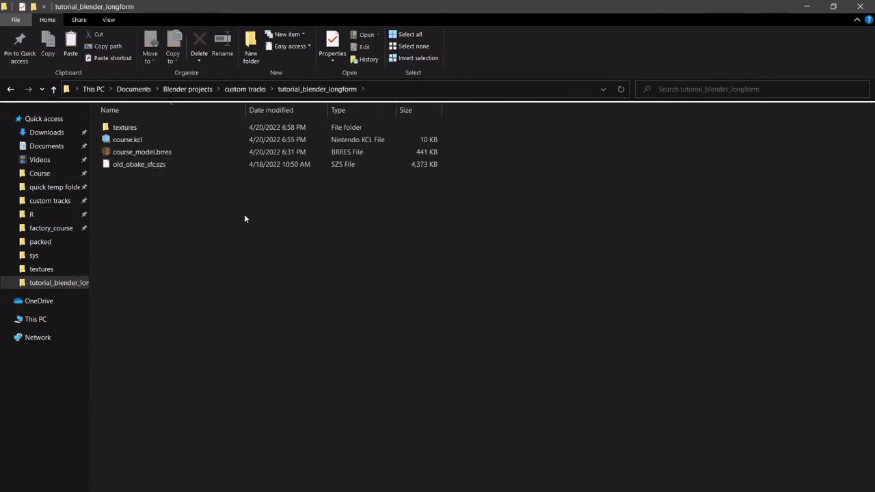
Remove the copied old_obake_sfc.szs from the tutorial_blender_longform folder
left_click(140, 165)
left_click(171, 218)
left_click(171, 167)
left_click(177, 212)
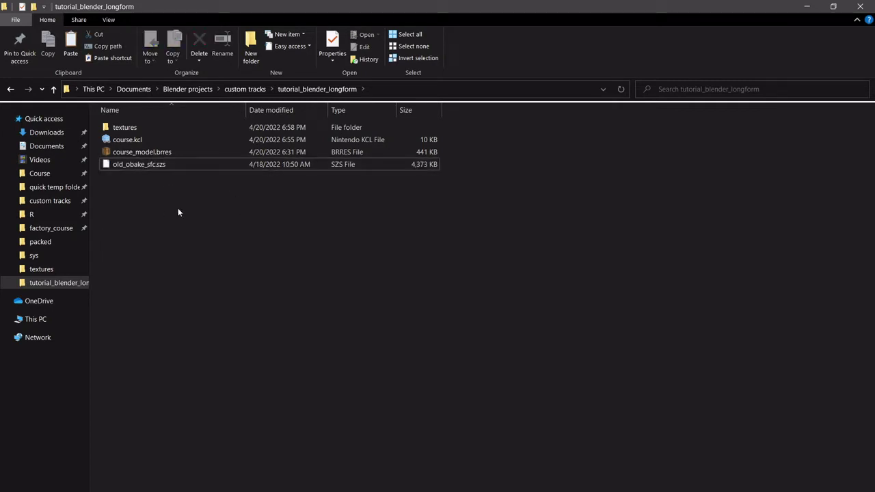
left_click(170, 164)
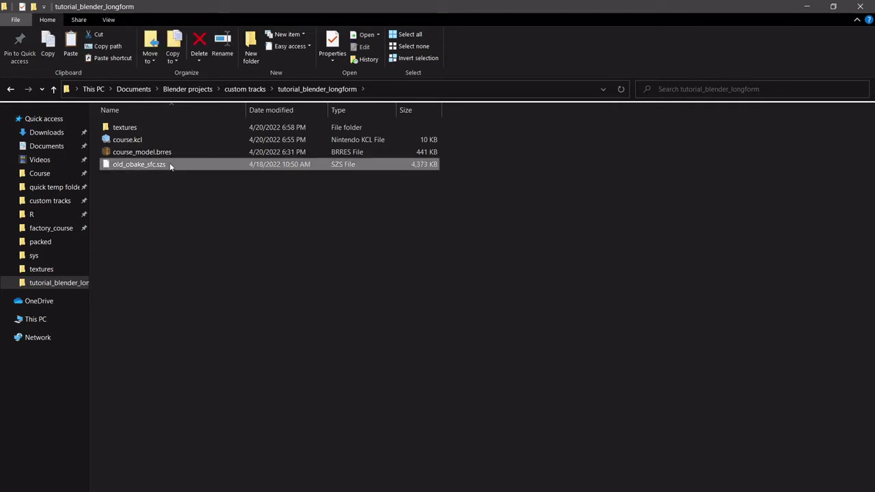
left_click_drag(170, 164, 75, 173)
Copy old_mario_sfc.szs from the Course folder into the tutorial_blender_longform folder
left_click(67, 174)
scroll(274, 355, "down", 15)
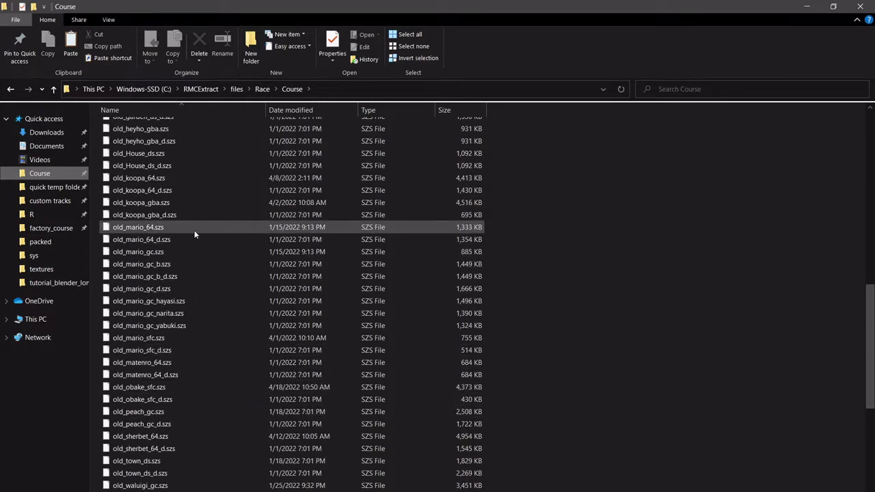
left_click(183, 342)
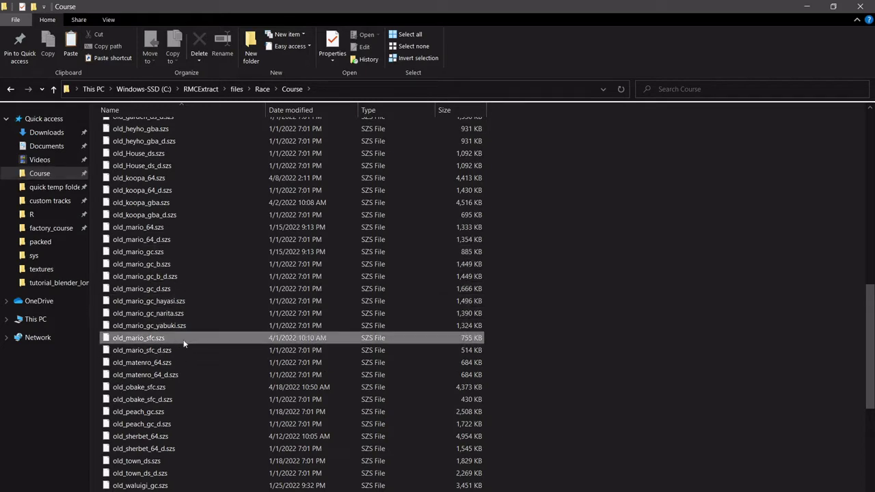
left_click(55, 282)
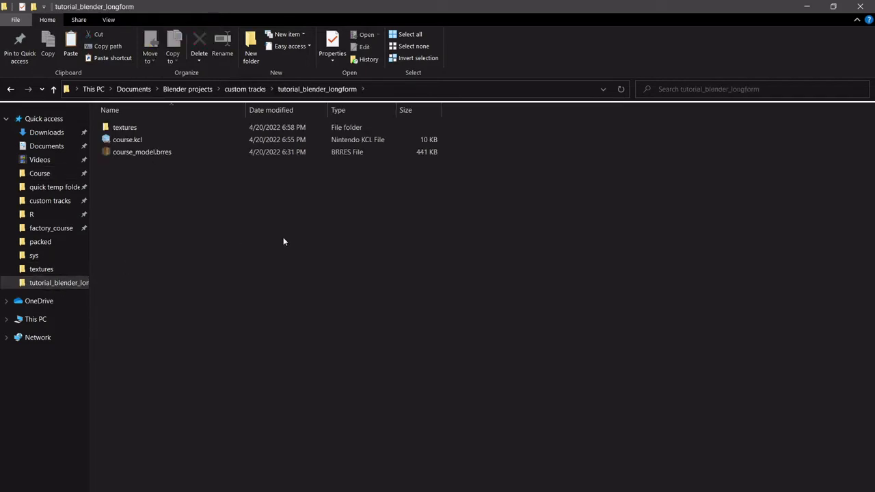
key("ctrl+v")
left_click(249, 235)
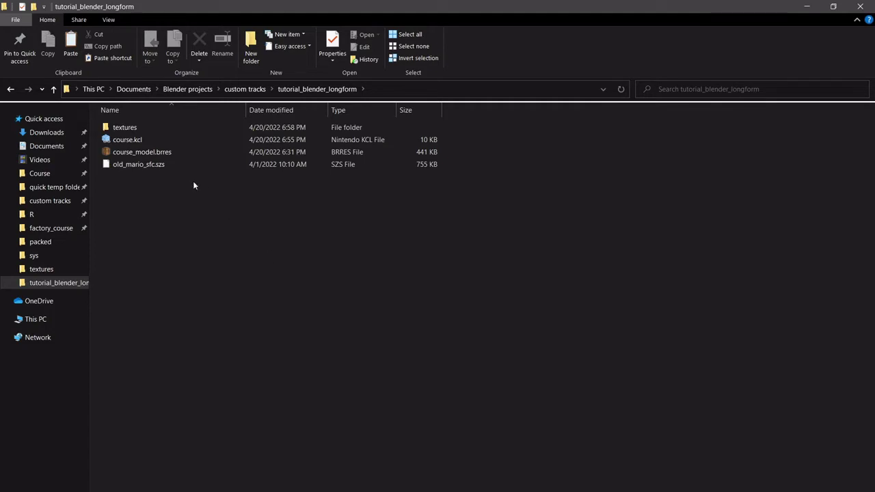
Open a Windows PowerShell terminal in the tutorial_blender_longform folder
right_click(180, 230)
left_click(225, 337)
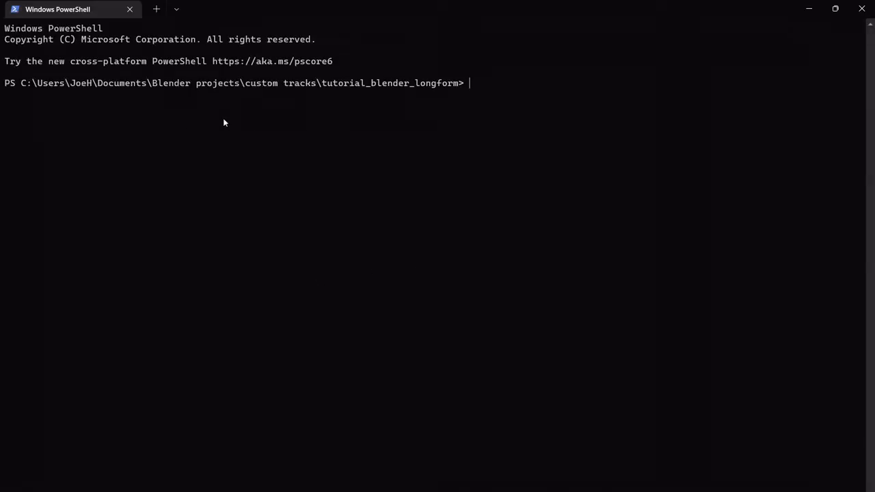
key("alt+space")
type("cmd")
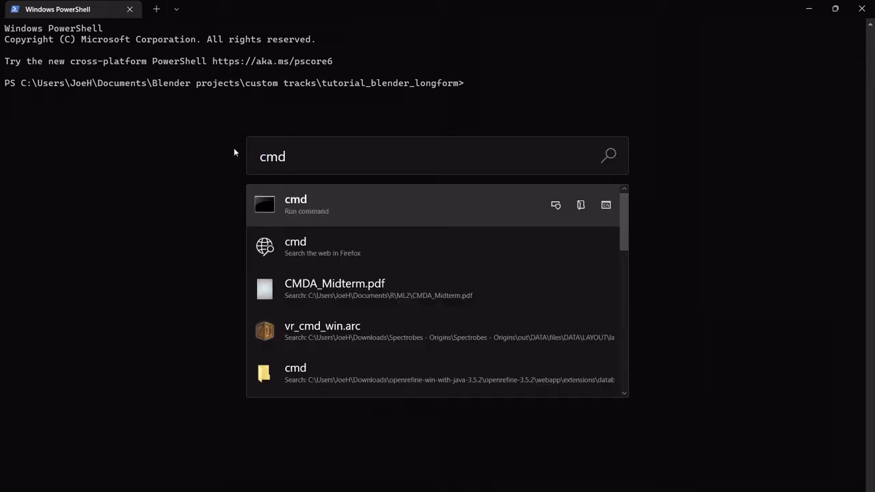
key("Escape")
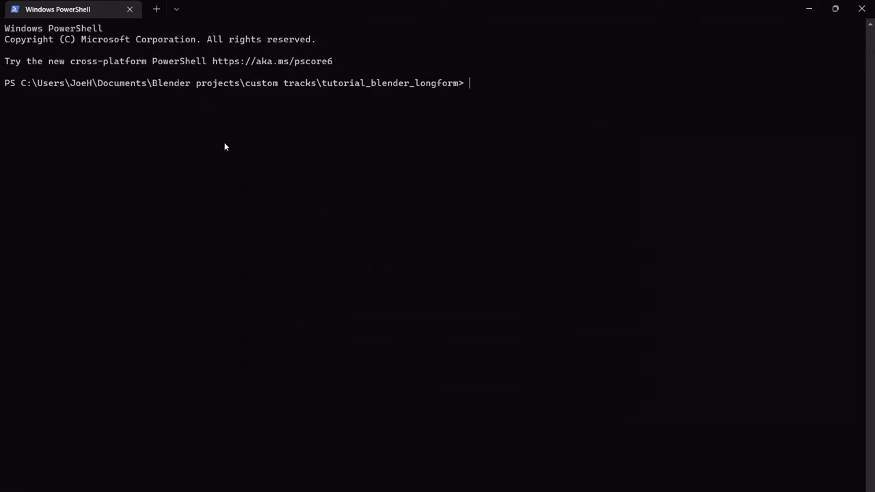
left_click_drag(193, 86, 424, 90)
left_click(424, 89)
type("cd")
key("BackSpace")
key("BackSpace")
Lower the terminal window so the project folder's file list can be seen above it
mouse_move(462, 3)
left_mouse_down()
mouse_move(512, 159)
mouse_move(513, 231)
mouse_move(465, 198)
left_mouse_up()
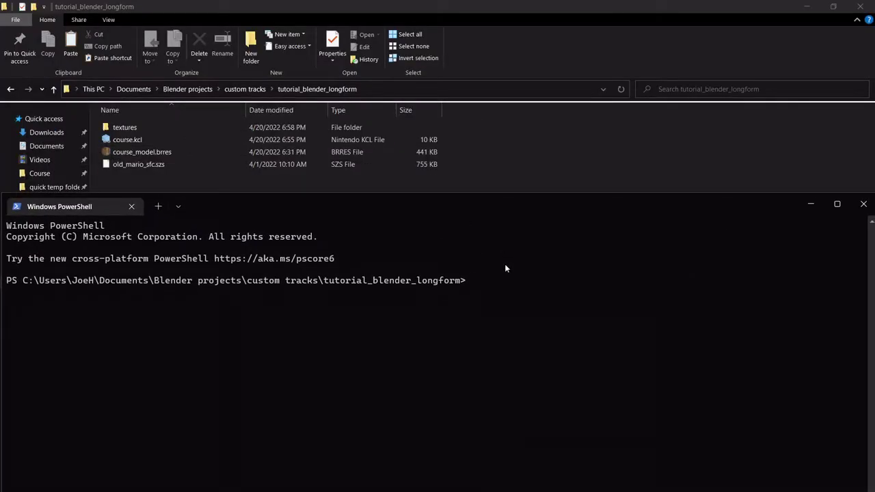
Run wszst without arguments in the terminal to check that Wiimms SZS Tools is installed
type("wszt")
key("BackSpace")
type("st")
key("Return")
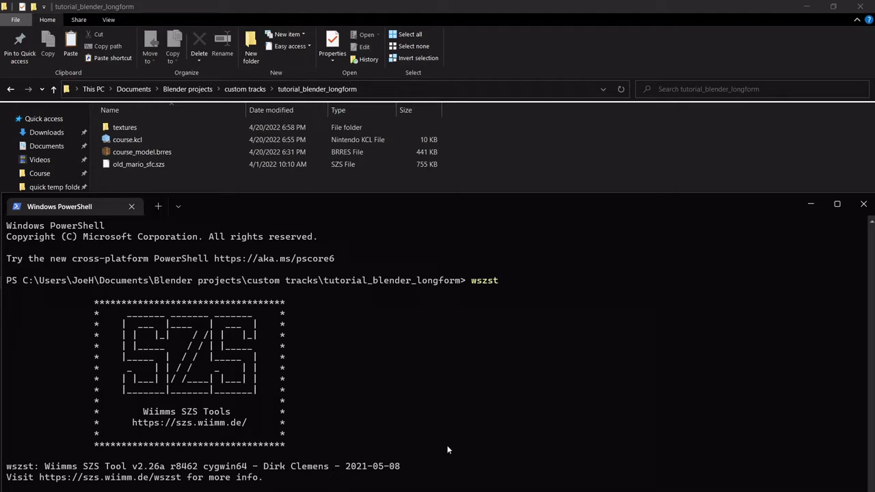
Switch to the web browser, search for "wimms szs tools" in a new tab and open the szs.wiimm.de site
key("alt+Tab")
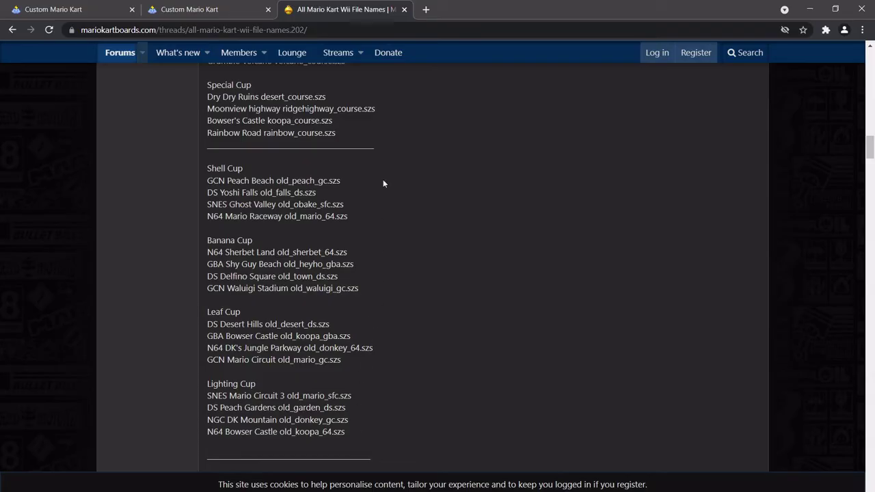
left_click(416, 9)
type("wim")
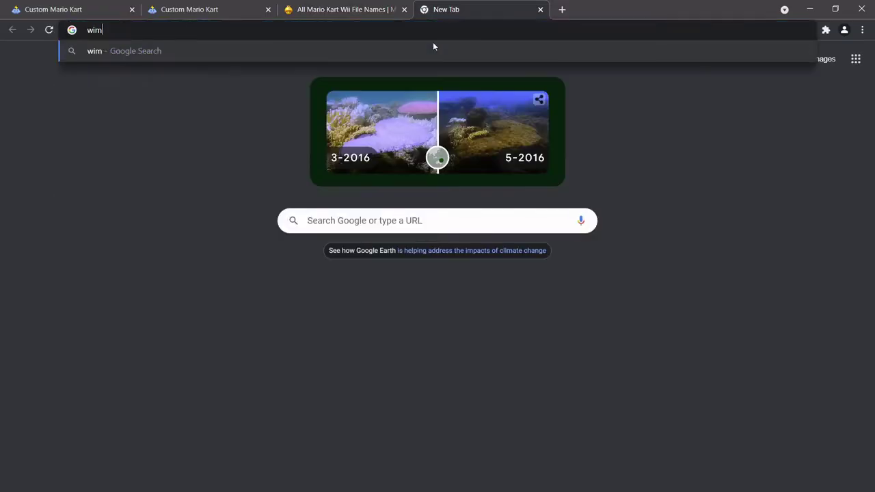
type("ms szs tools")
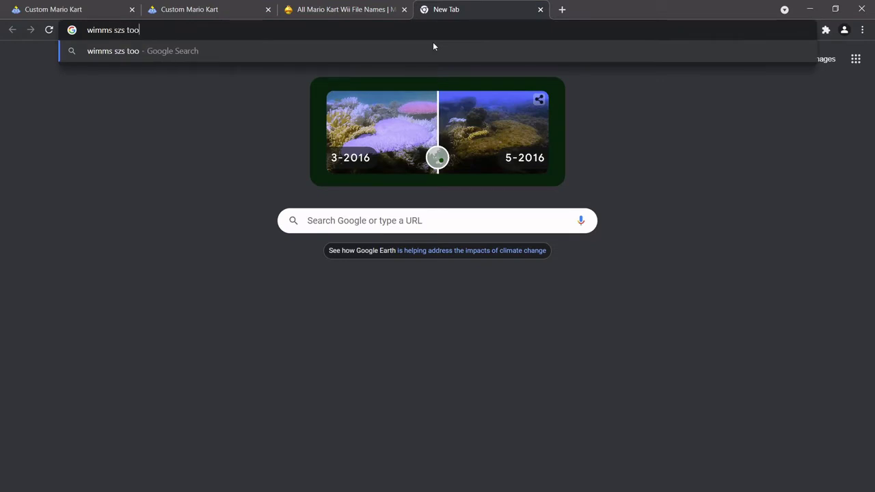
key("Return")
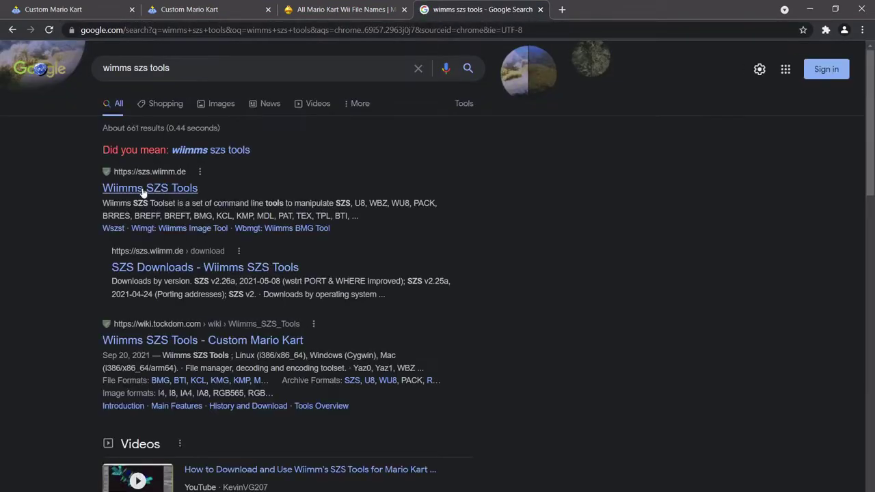
left_click(145, 189)
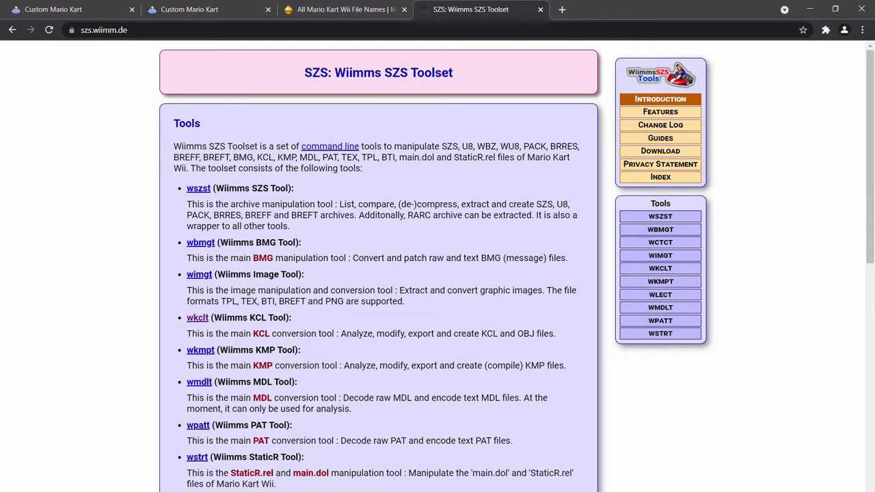
Switch back to the PowerShell terminal, raise its window and begin the extraction command with wszst xall
key("alt+Tab")
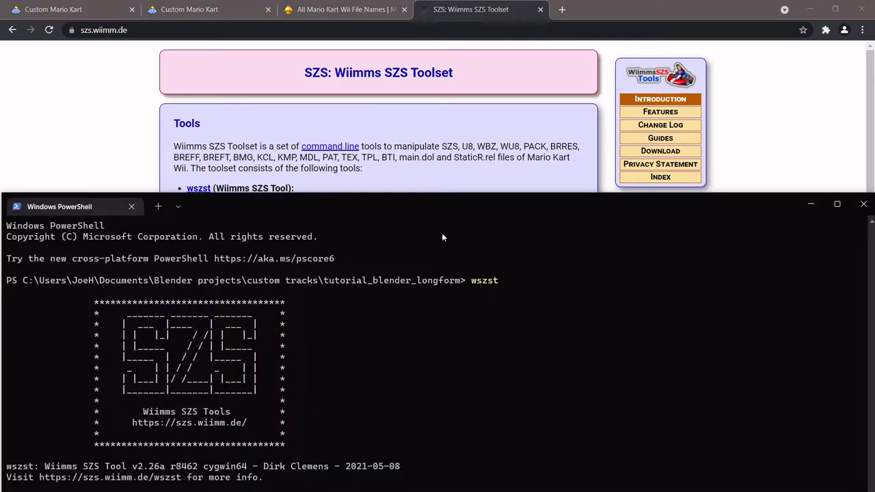
left_click_drag(443, 205, 453, 95)
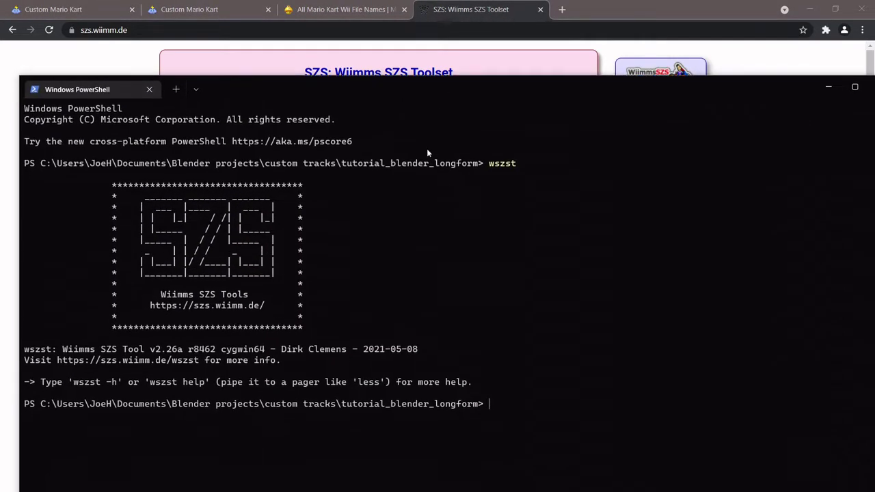
type("wszst xalll")
key("BackSpace")
Arrange the PowerShell terminal and the tutorial_blender_longform folder window side by side
mouse_move(231, 490)
mouse_move(231, 470)
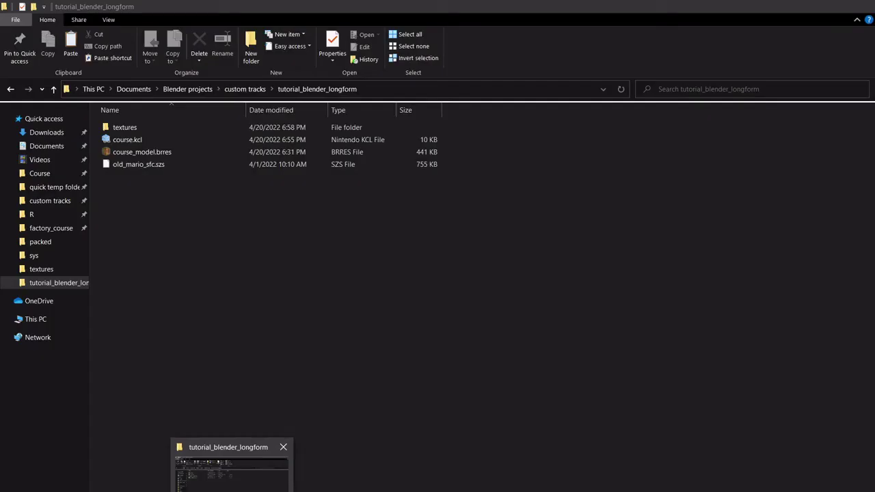
left_click(264, 478)
key("alt+Tab")
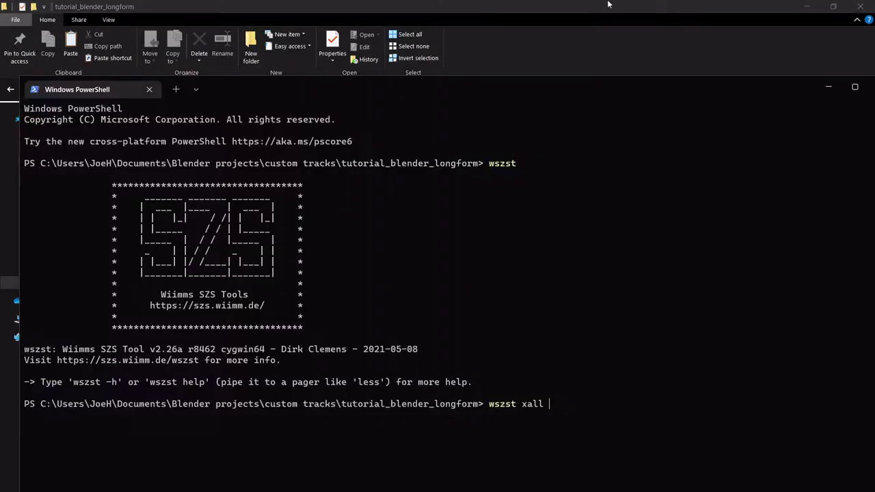
key("super+Left")
left_click(515, 172)
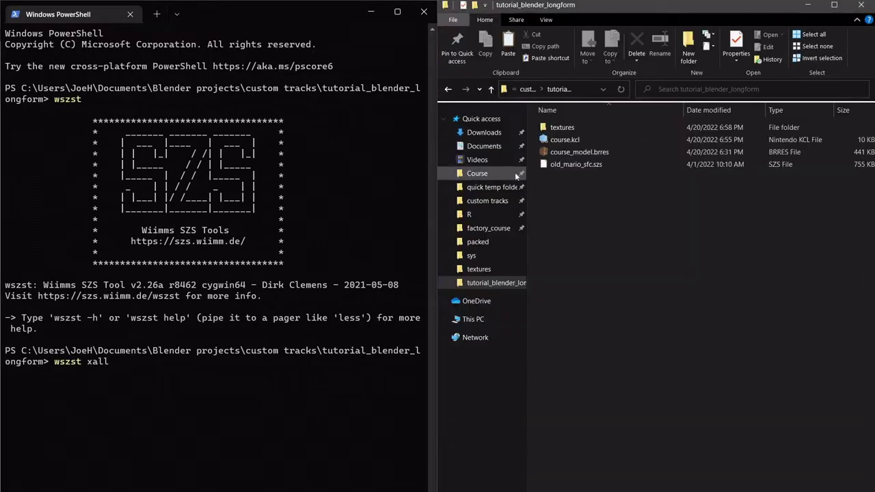
left_click(153, 360)
type("wszst xall ")
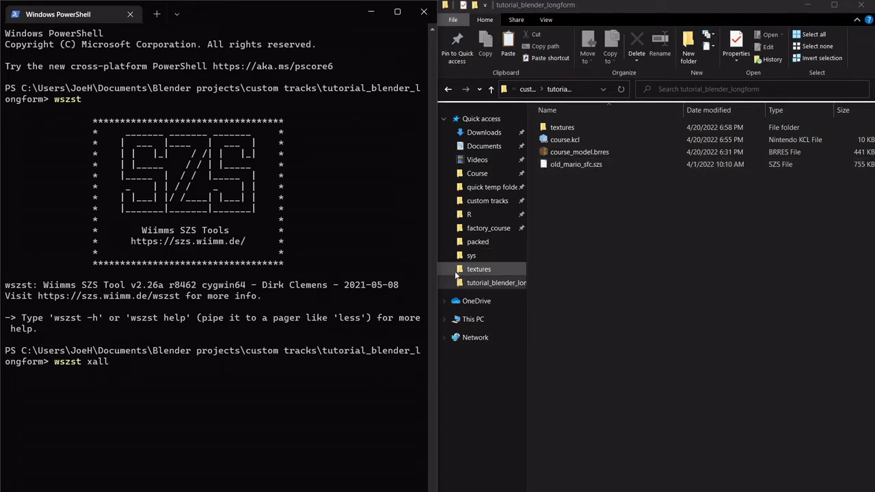
type("old_mario")
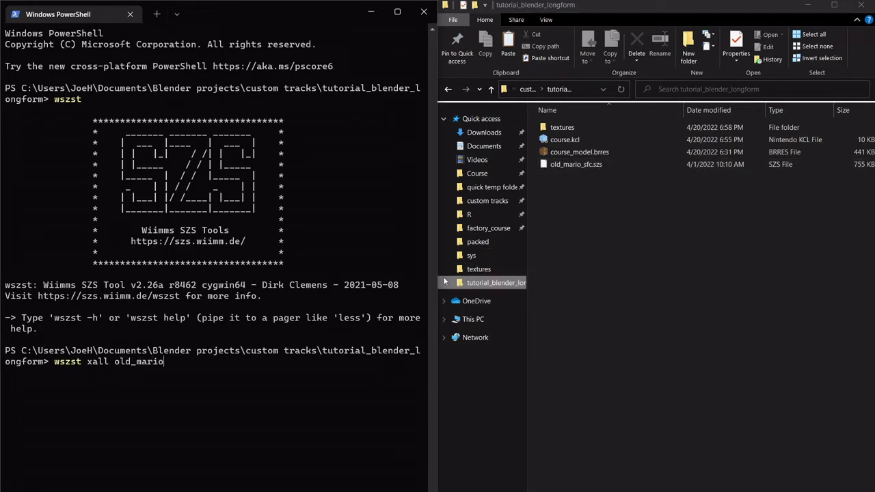
key("BackSpace")
key("BackSpace")
key("BackSpace")
key("BackSpace")
key("BackSpace")
key("BackSpace")
key("BackSpace")
key("BackSpace")
key("BackSpace")
Add the full path of old_mario_sfc.szs to the wszst xall command and run it to extract the archive
left_click(612, 162)
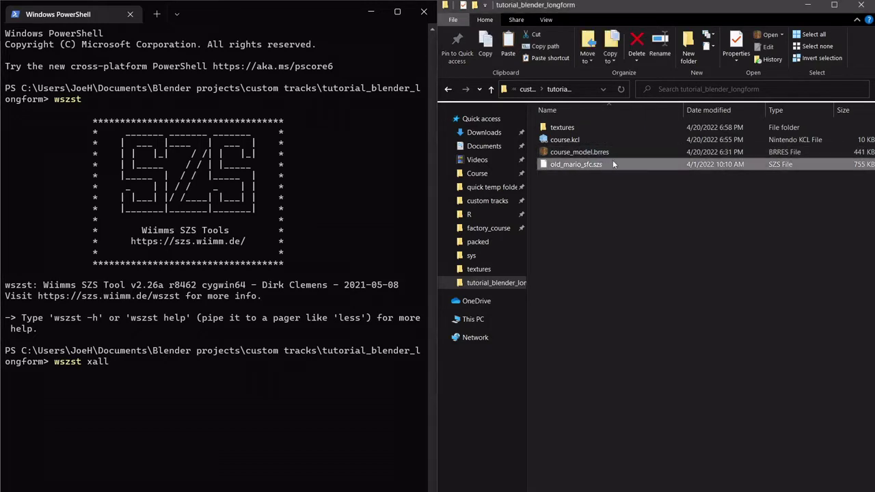
left_click_drag(338, 351, 147, 382)
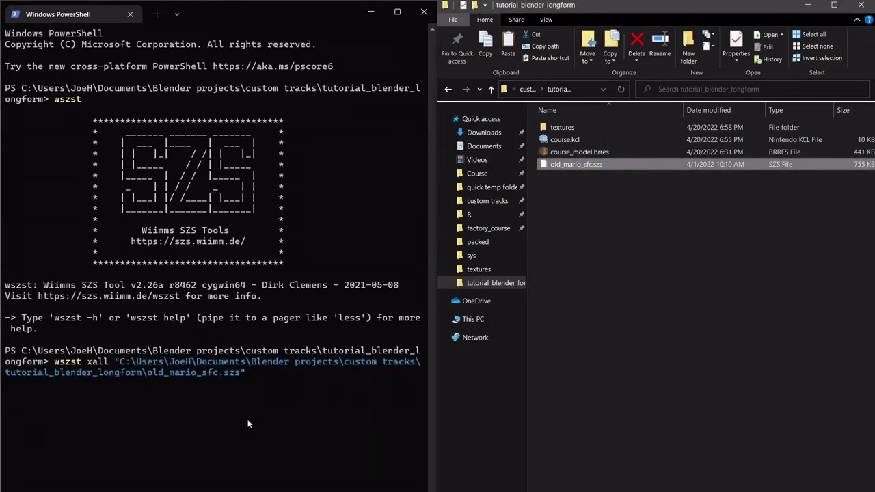
left_click(261, 372)
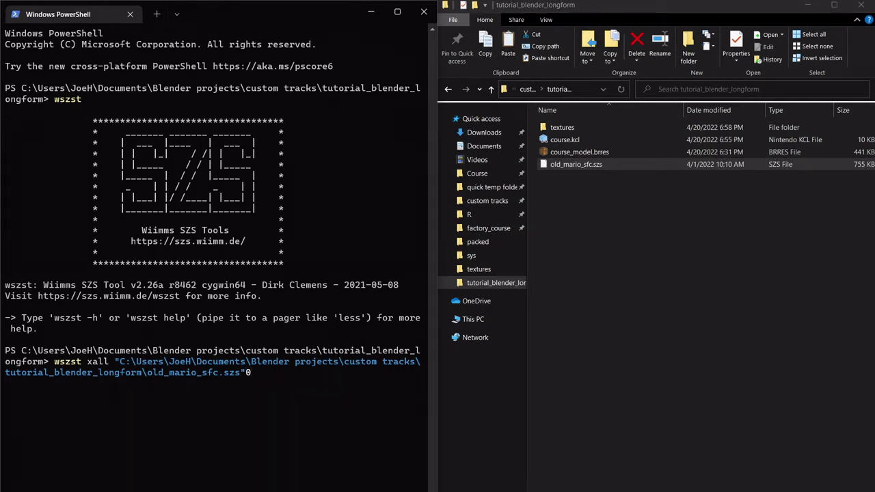
type("-o")
key("BackSpace")
key("BackSpace")
key("Return")
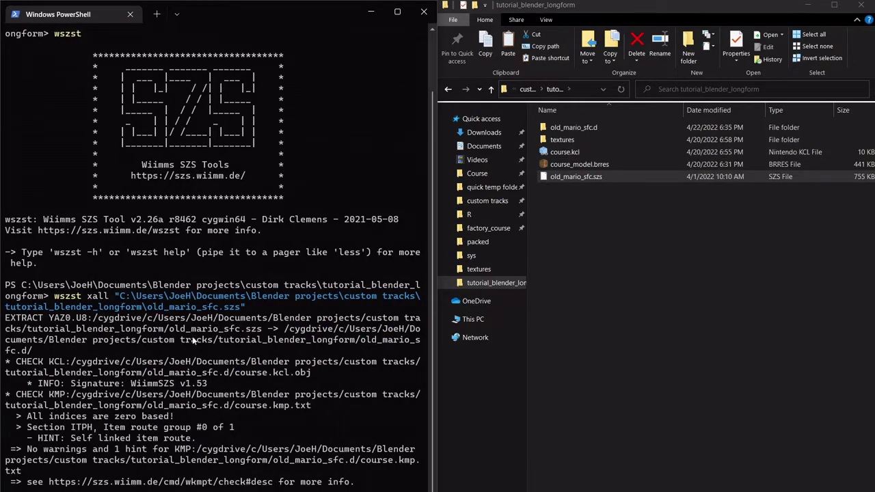
Open the extracted old_mario_sfc.d folder and select all its .brres.d subfolders, leaving out effect
double_click(587, 128)
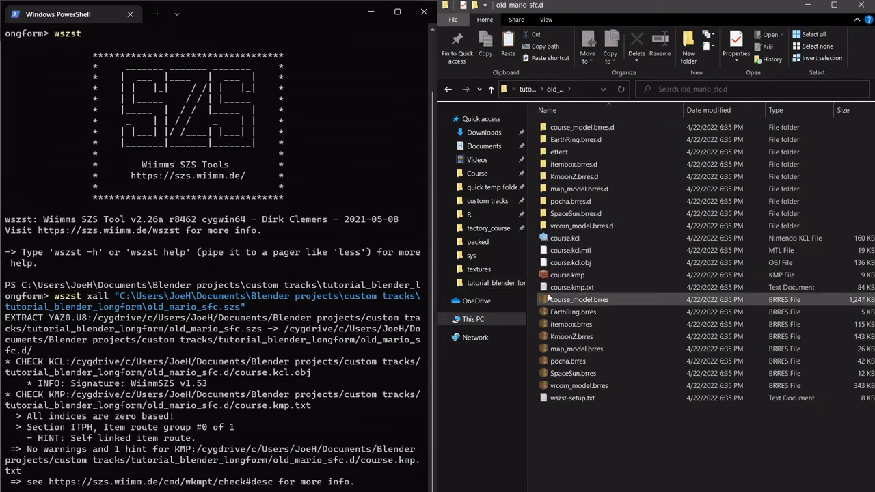
left_click(621, 126)
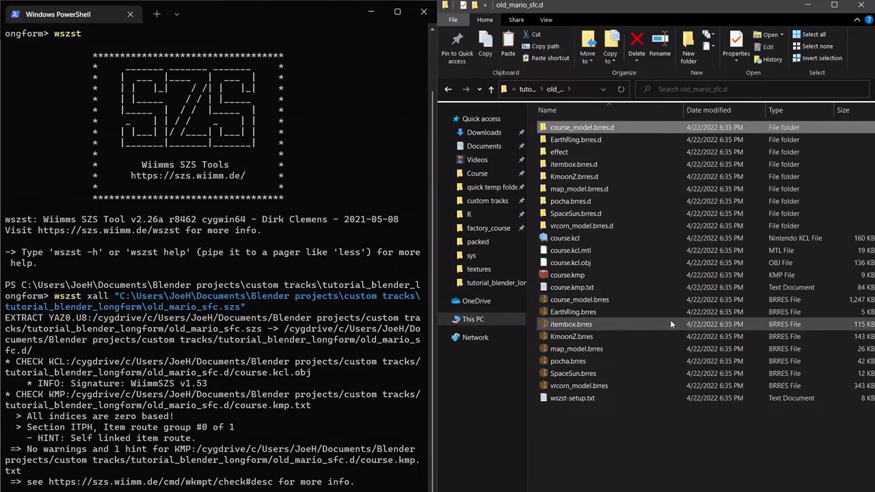
left_click(610, 227, "shift")
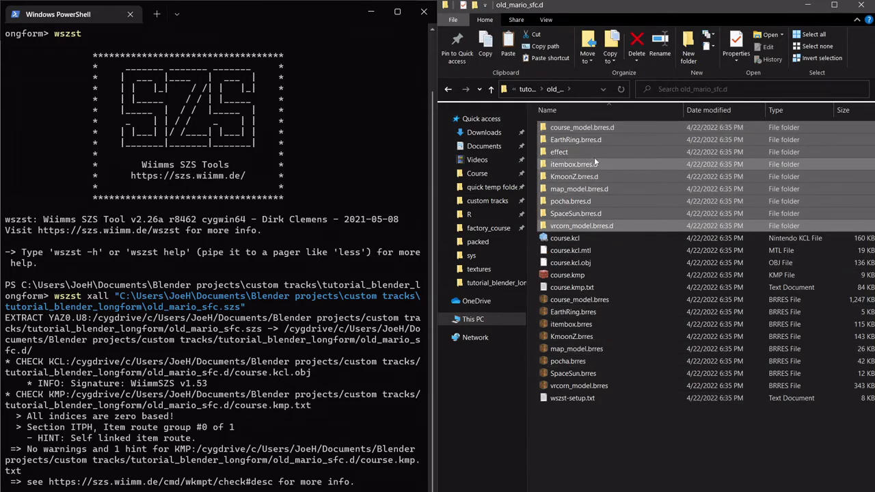
left_click(632, 152, "ctrl")
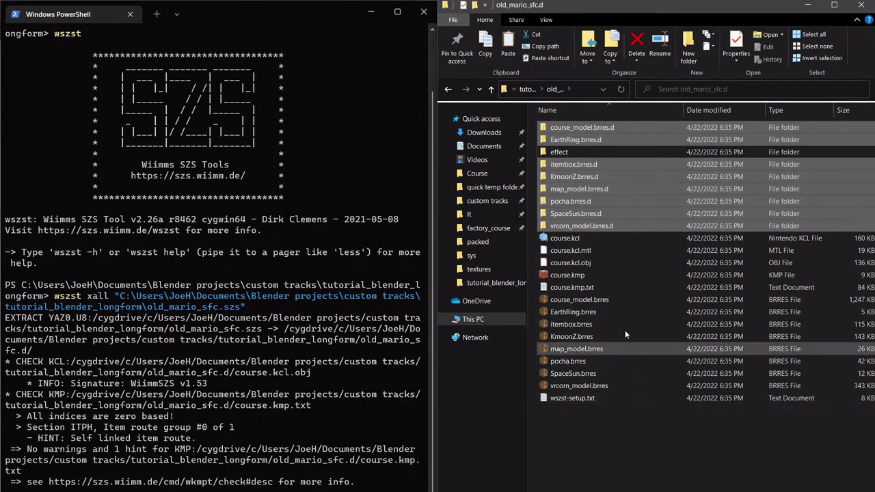
Examine the extracted images in the Textures(NW4R) folder of course_model.brres.d and return to old_mario_sfc.d
double_click(590, 127)
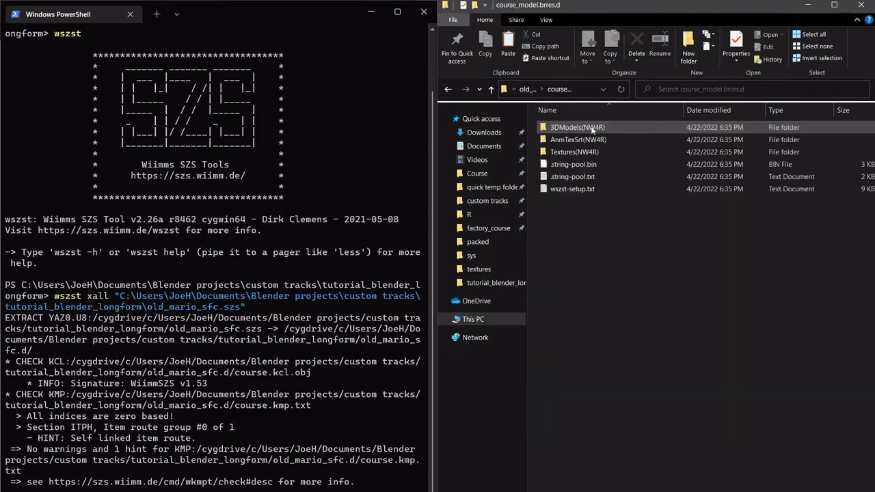
double_click(578, 151)
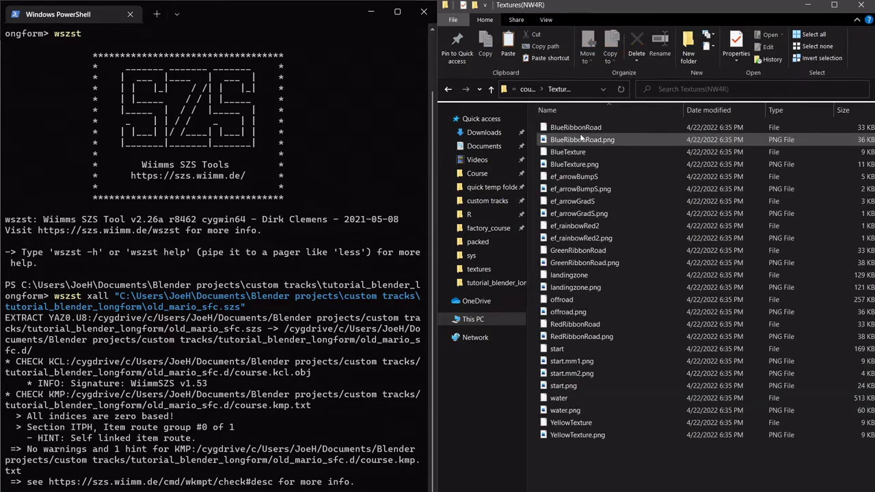
left_click(582, 140)
left_click(589, 163)
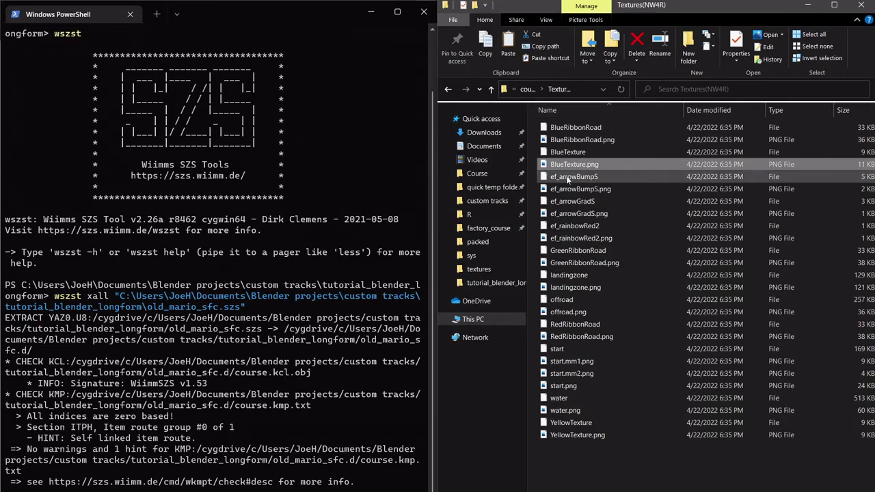
left_click(527, 88)
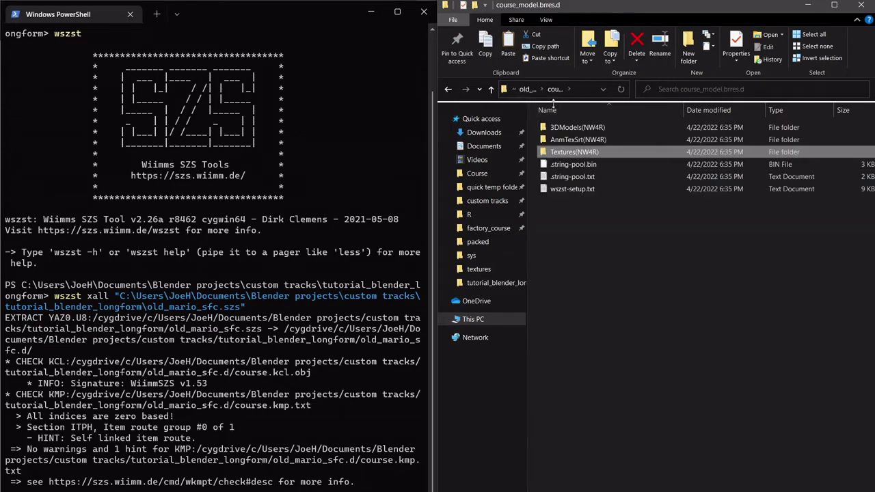
left_click(536, 89)
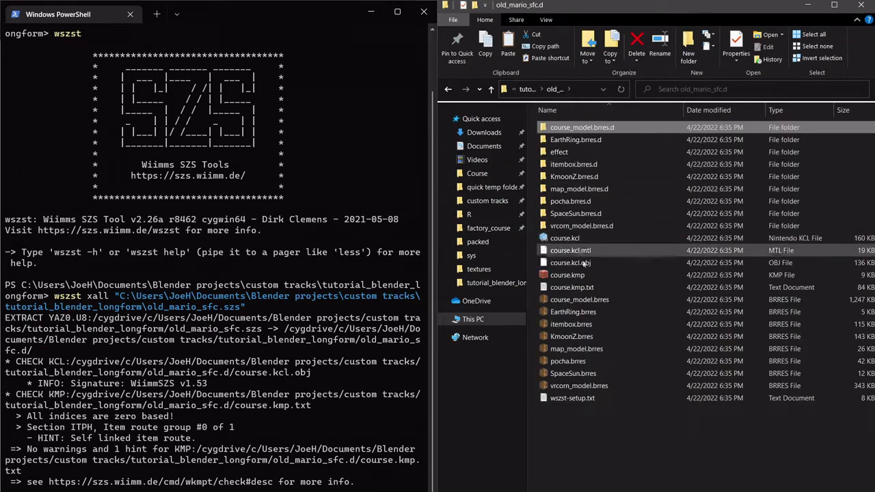
Copy course.kmp from the old_mario_sfc.d folder into the tutorial_blender_longform folder
left_click(588, 275)
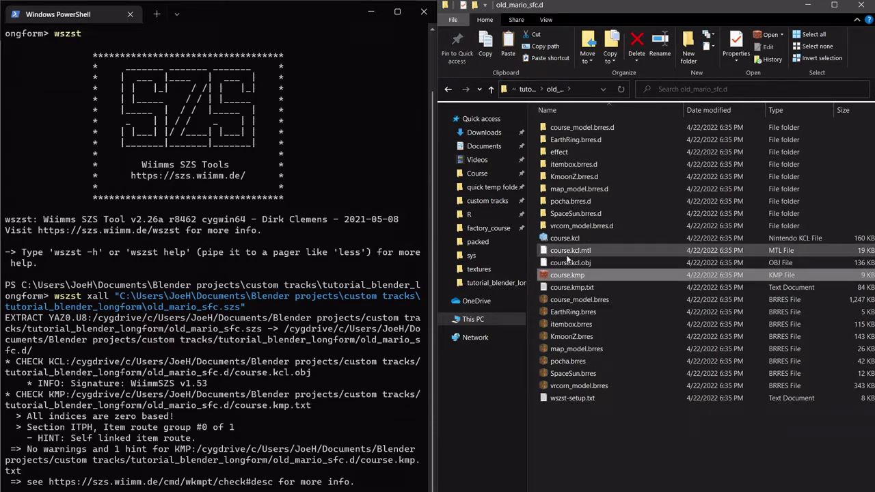
left_click(527, 89)
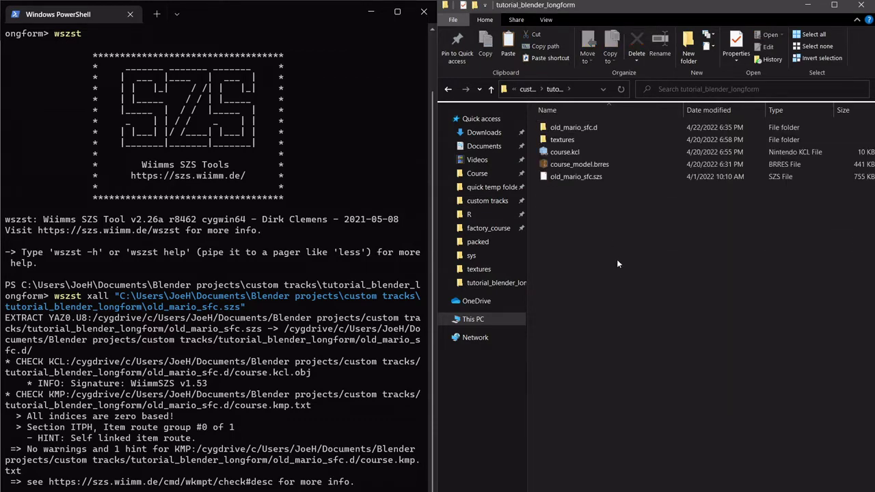
key("ctrl+v")
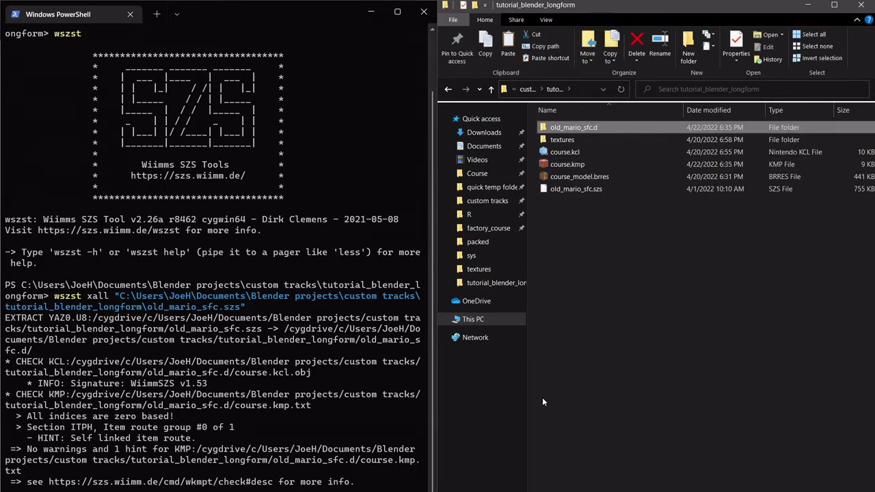
Delete the old_mario_sfc.d folder and the old_mario_sfc.szs file from tutorial_blender_longform
key("Delete")
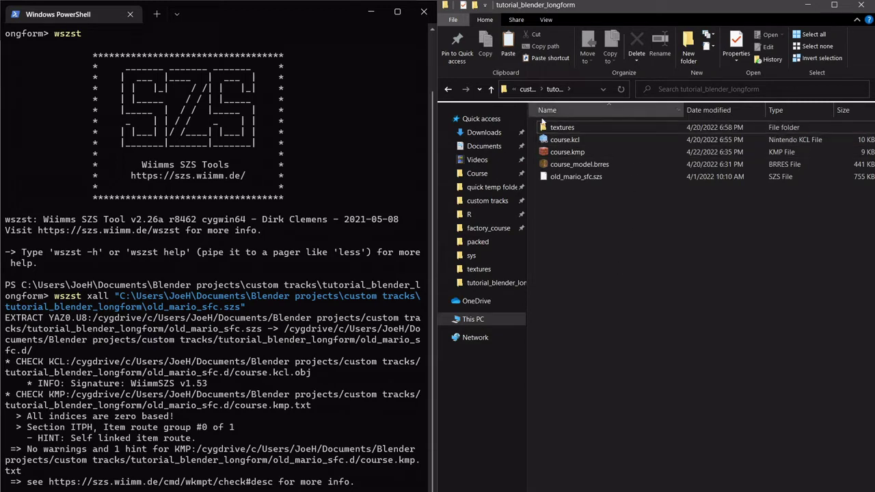
left_click(581, 178)
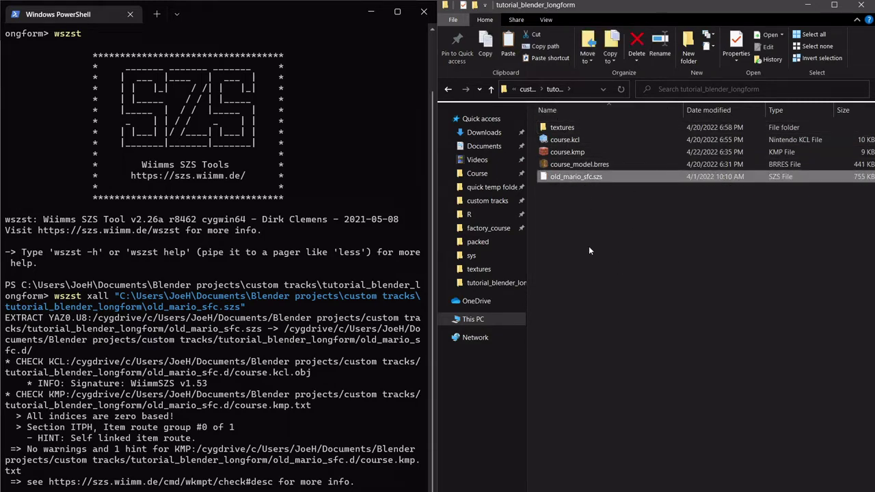
key("Delete")
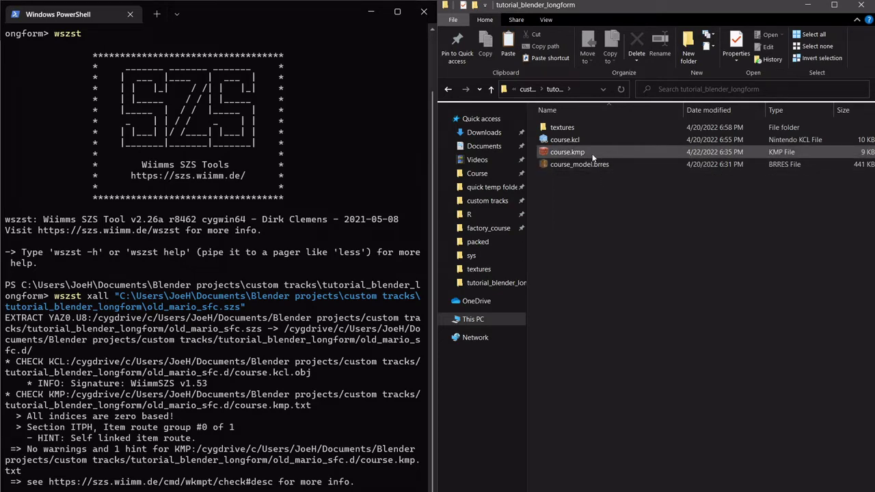
Close the PowerShell terminal and maximize the tutorial_blender_longform folder window, selecting course.kmp in it
left_click(424, 11)
left_click_drag(569, 1, 535, 4)
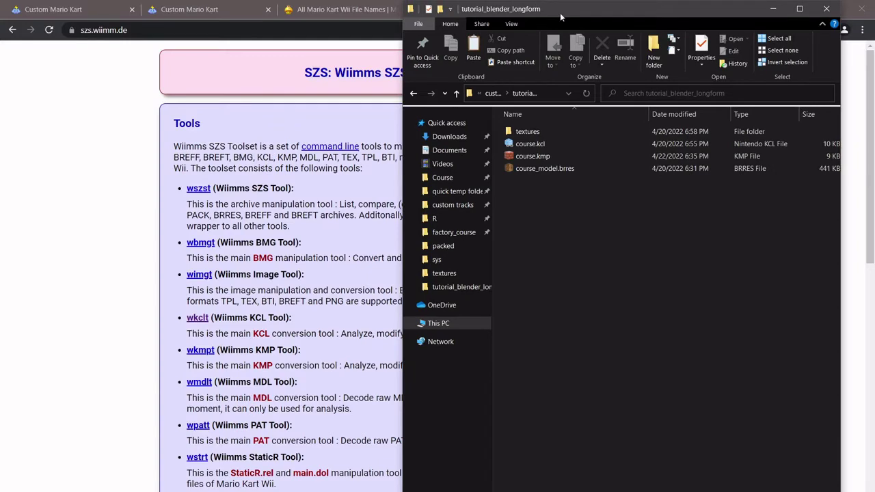
double_click(560, 12)
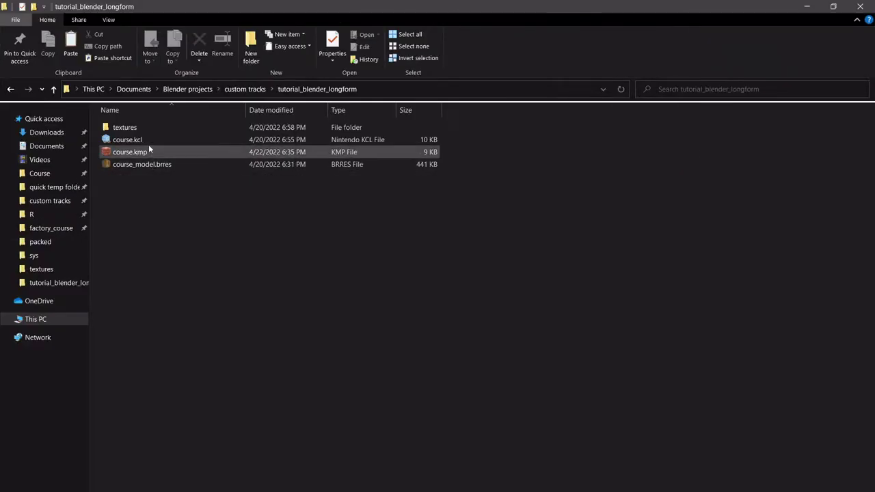
left_click(148, 149)
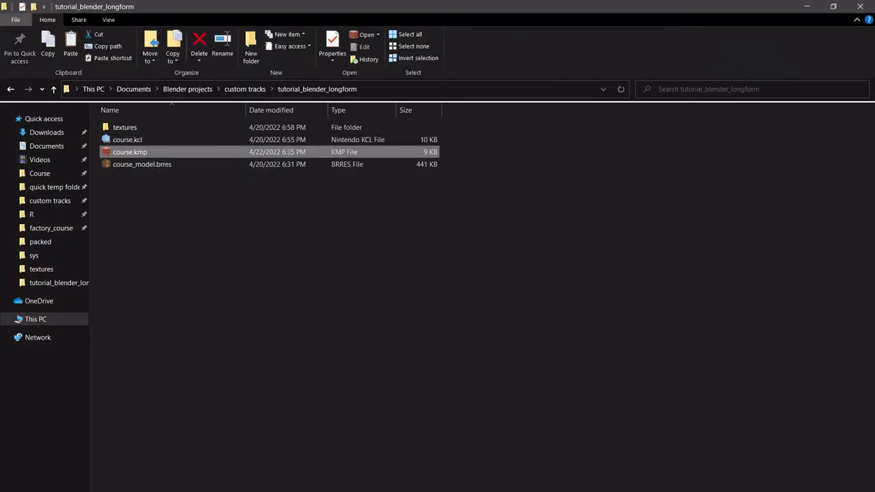
Switch to the web browser and search for "lorenzis kmp editor" on Google
key("alt+Tab")
left_click(559, 9)
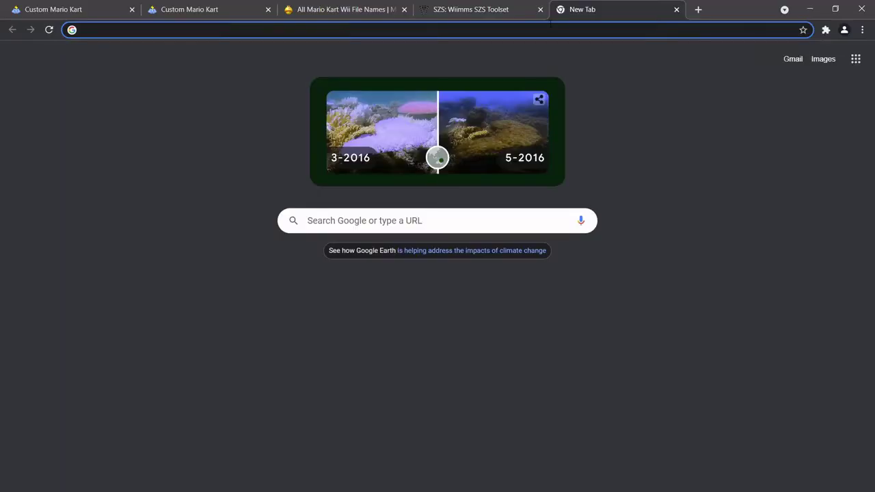
type("loren")
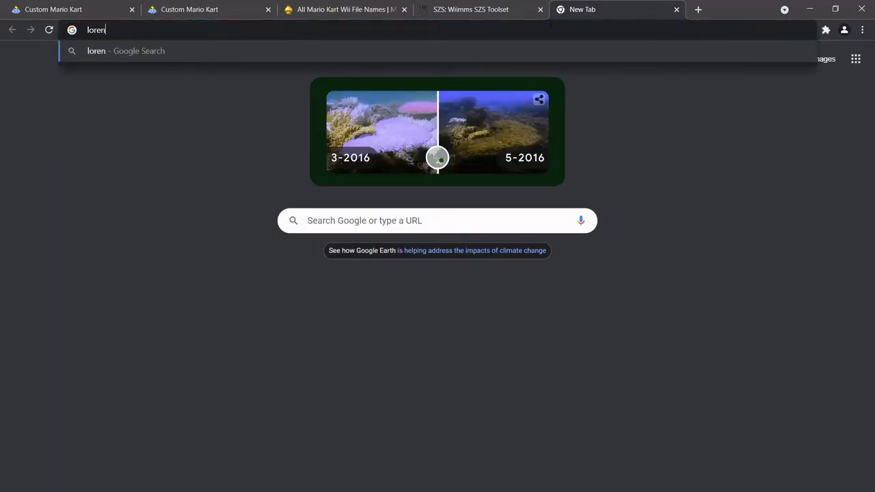
type("zis")
key("Return")
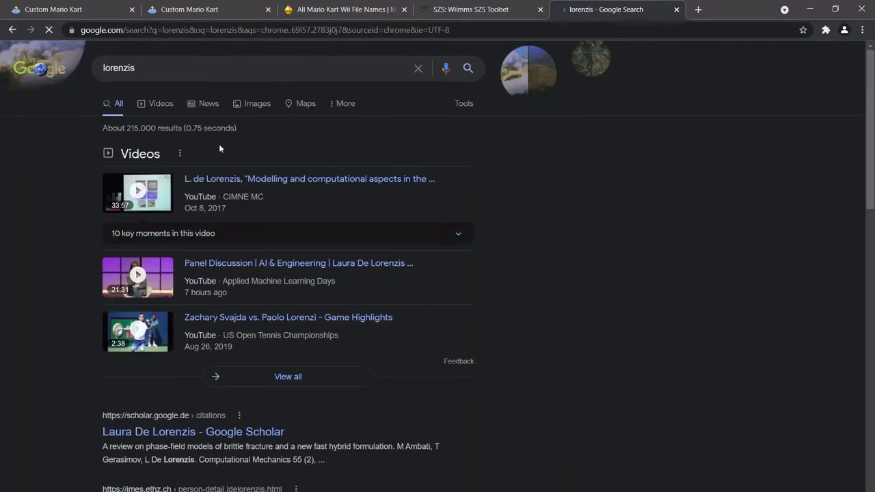
scroll(52, 324, "down", 2)
scroll(32, 318, "up", 2)
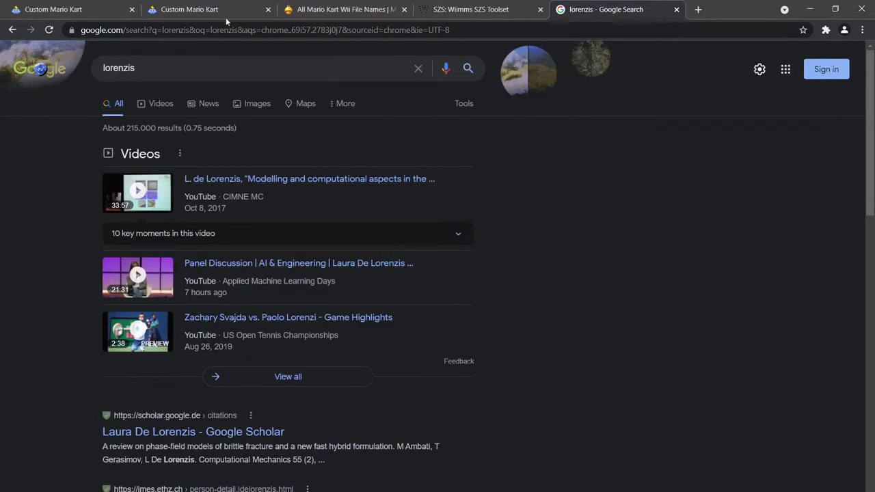
type("kmp editor")
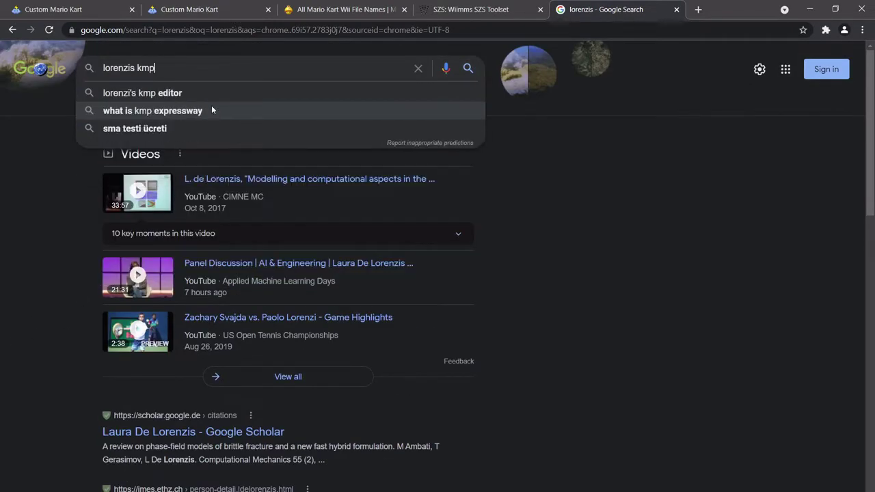
key("Return")
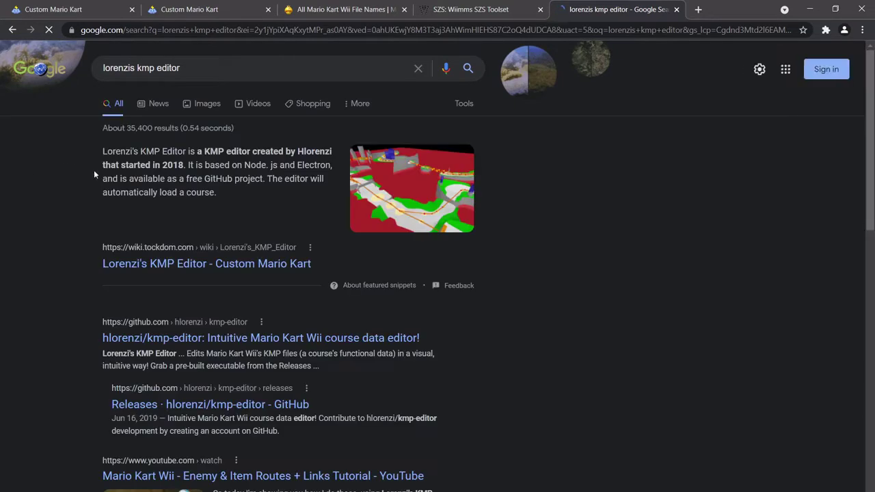
right_click(155, 352)
key("Escape")
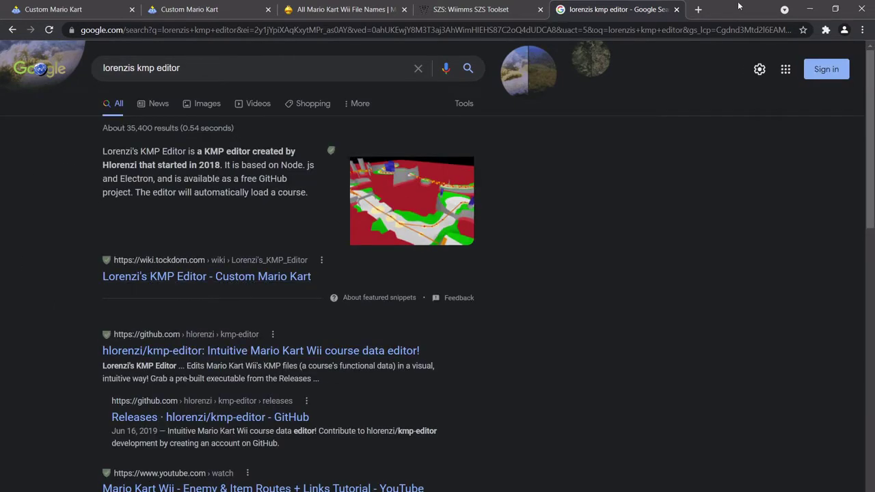
Search Google for "kmp cloud" in a new browser tab
left_click(698, 9)
type("kmp cloud")
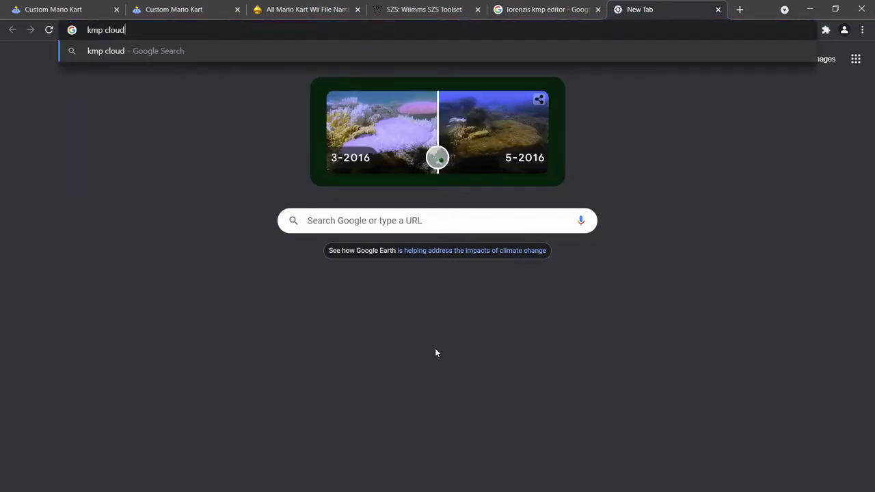
key("Return")
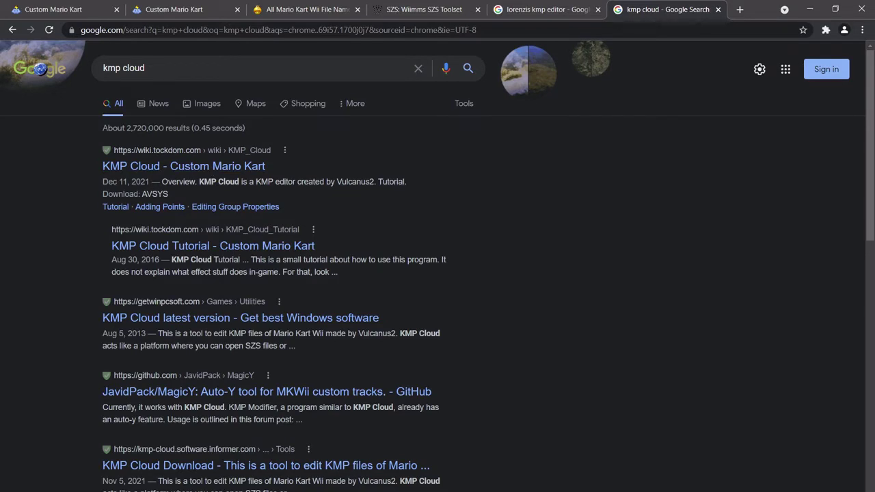
Return to the tutorial_blender_longform folder and open course.kmp in Lorenzi's KMP Editor
left_click(233, 472)
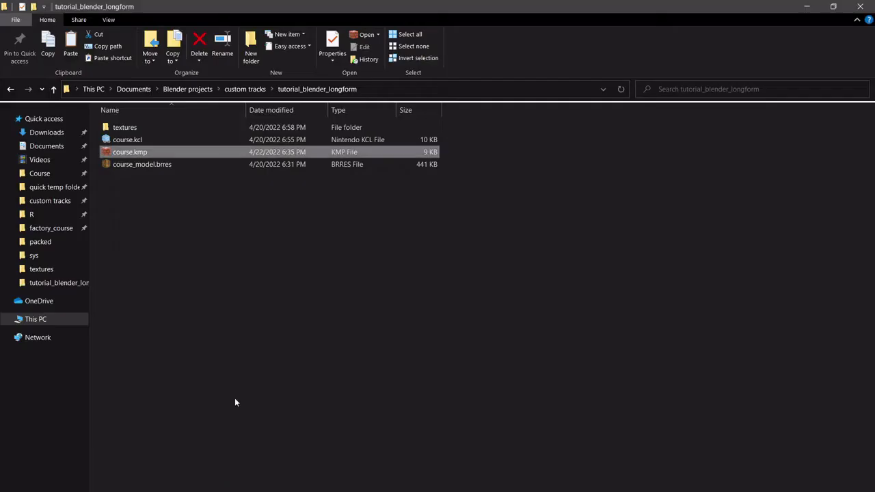
double_click(158, 154)
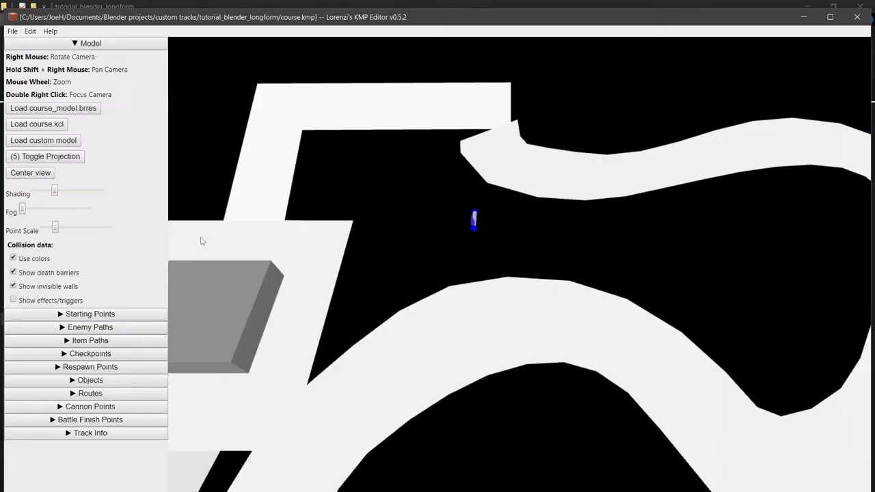
scroll(510, 256, "down", 5)
right_click_drag(482, 232, 514, 290)
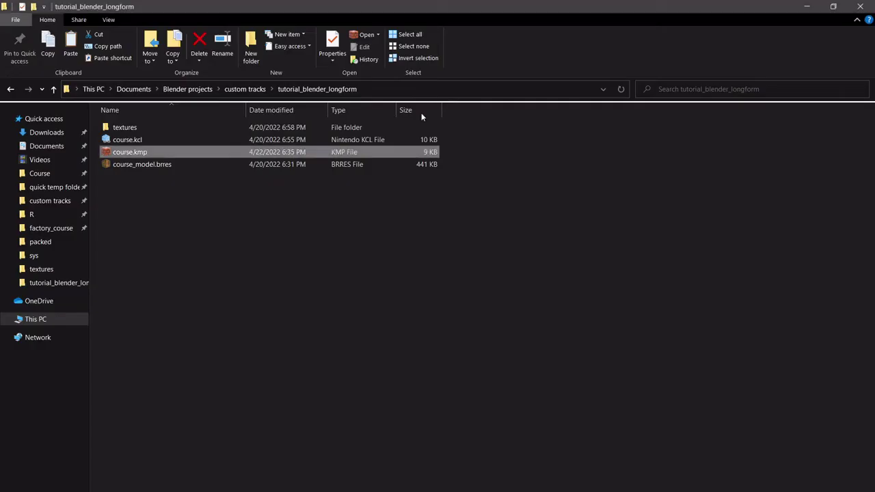
left_click(857, 17)
Examine the course model from several angles and compare it with the textured track in Blender
scroll(446, 234, "down", 8)
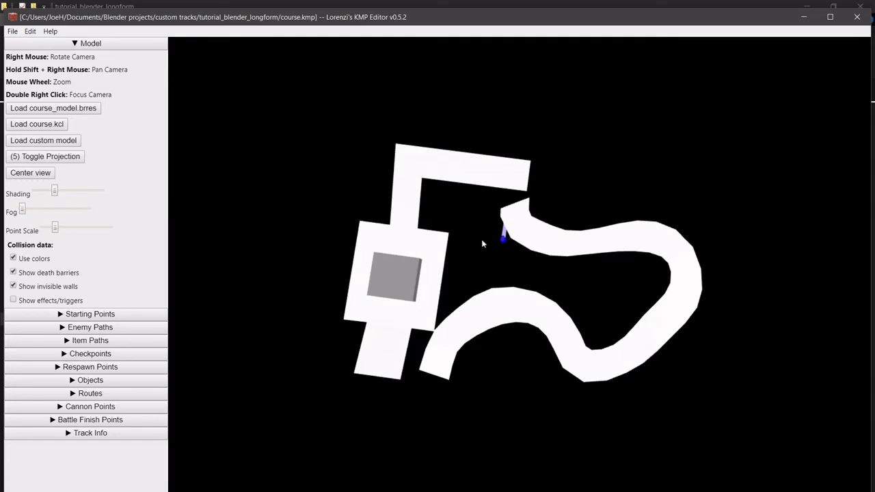
right_click_drag(483, 242, 622, 308)
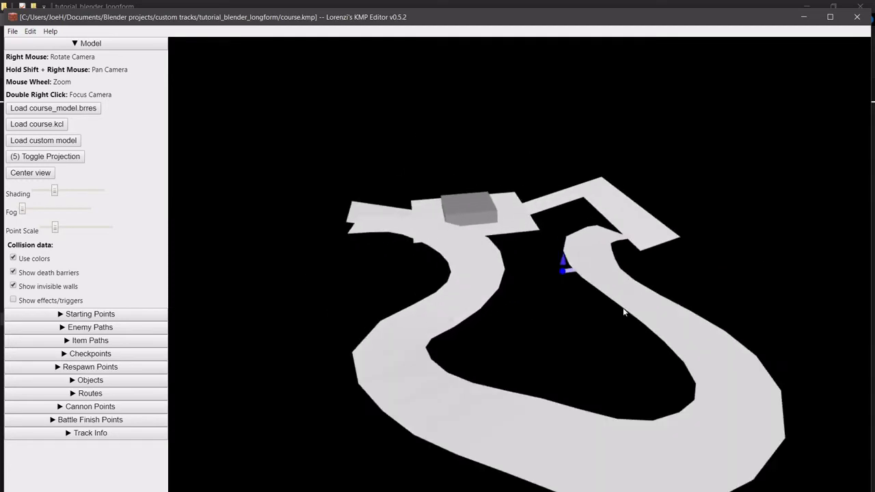
right_click_drag(585, 371, 631, 265)
right_click_drag(641, 309, 619, 303)
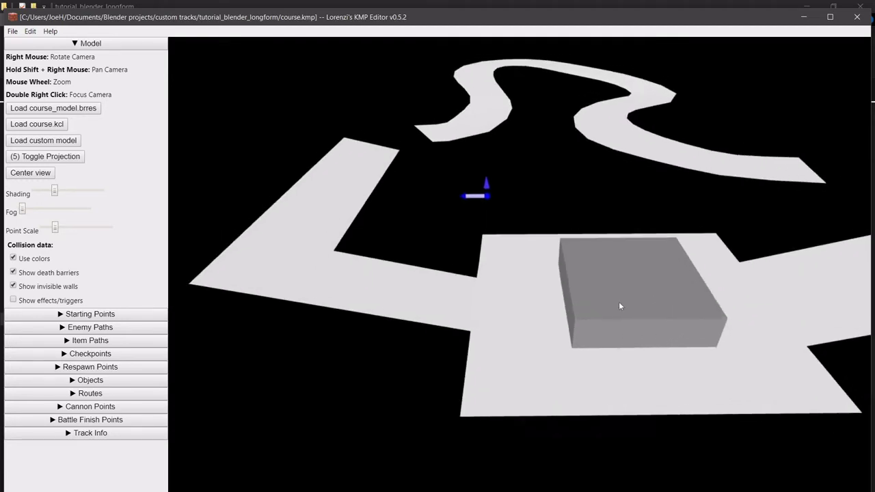
scroll(619, 303, "down", 3)
right_click_drag(386, 278, 419, 269)
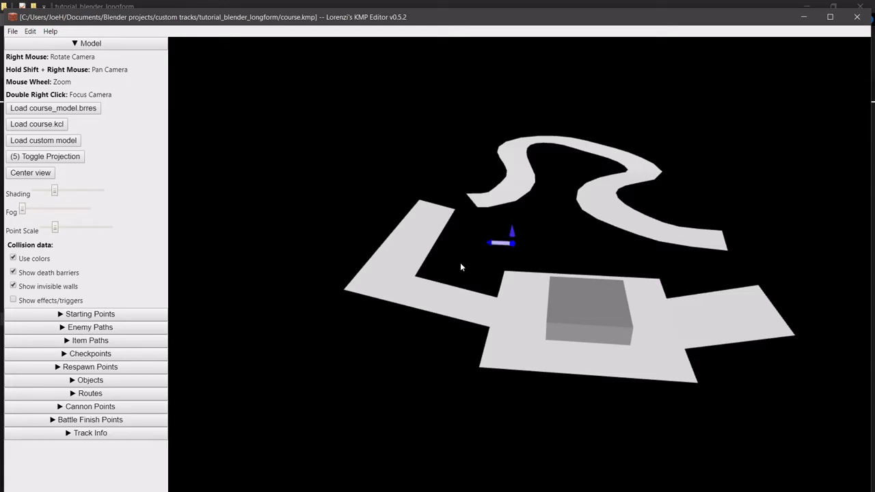
right_click_drag(540, 253, 533, 305)
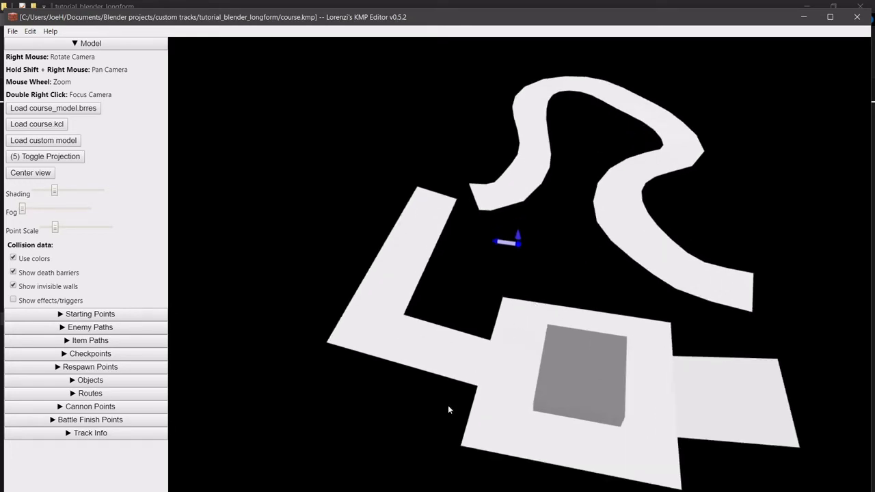
left_click(359, 468)
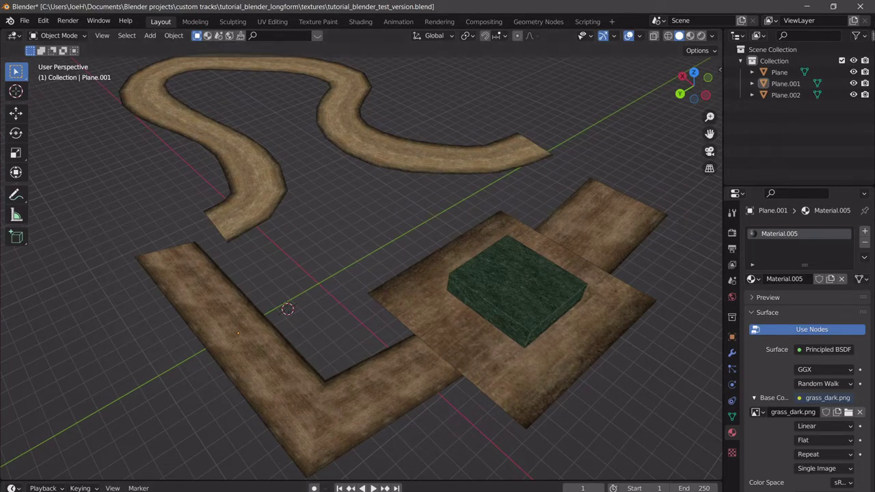
key("alt+Tab")
View the course from above and move the starting point onto the curved road near the square platform
right_click_drag(519, 239, 509, 289)
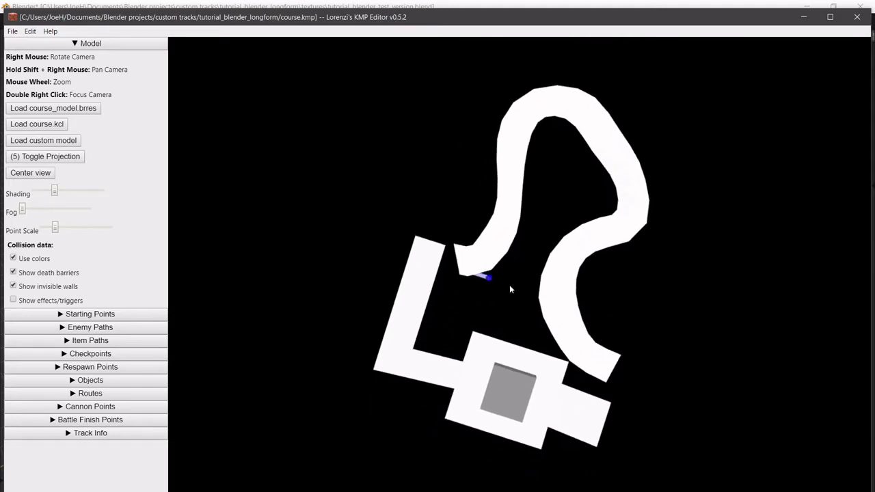
mouse_move(487, 277)
left_mouse_down()
mouse_move(569, 248)
mouse_move(604, 199)
left_mouse_up()
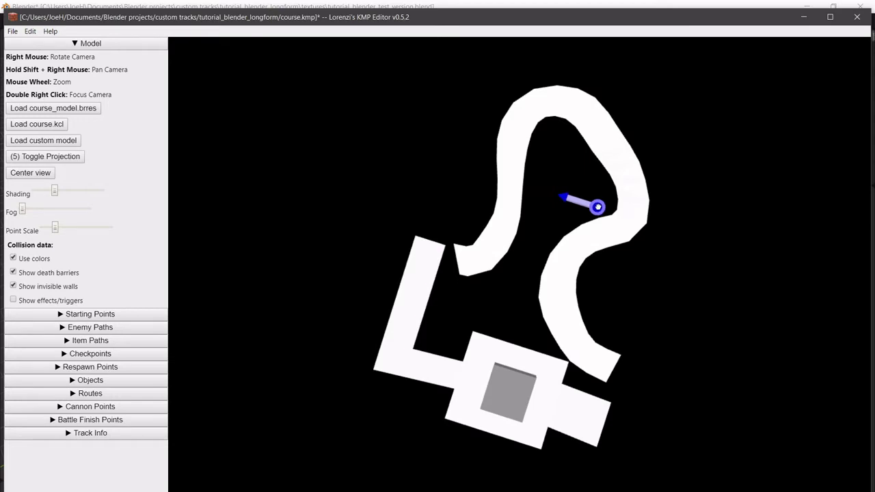
left_click_drag(598, 206, 566, 310)
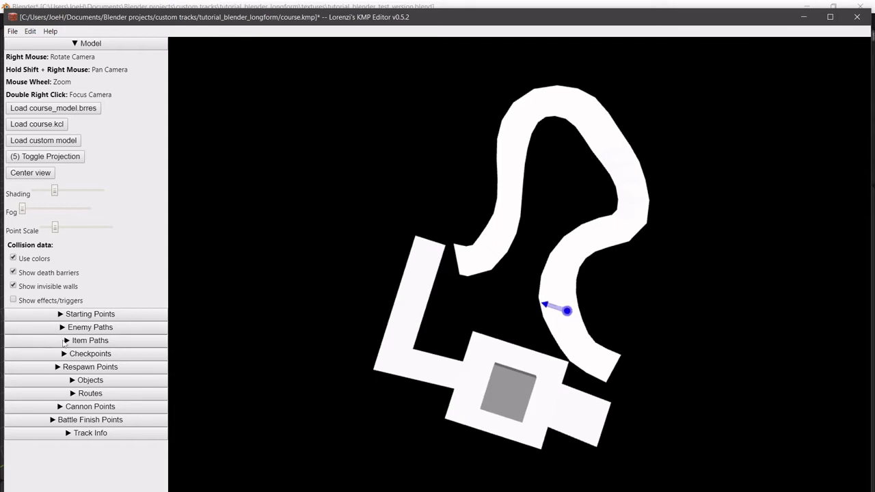
Set the starting point's Y rotation to 120 and shift the point to the middle of the curved road
left_click(55, 316)
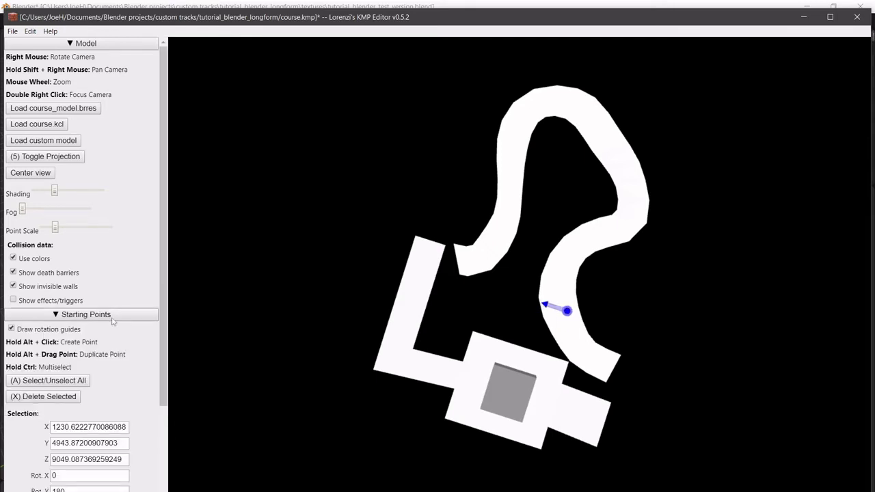
left_click(86, 312)
left_click(86, 312)
scroll(98, 316, "down", 4)
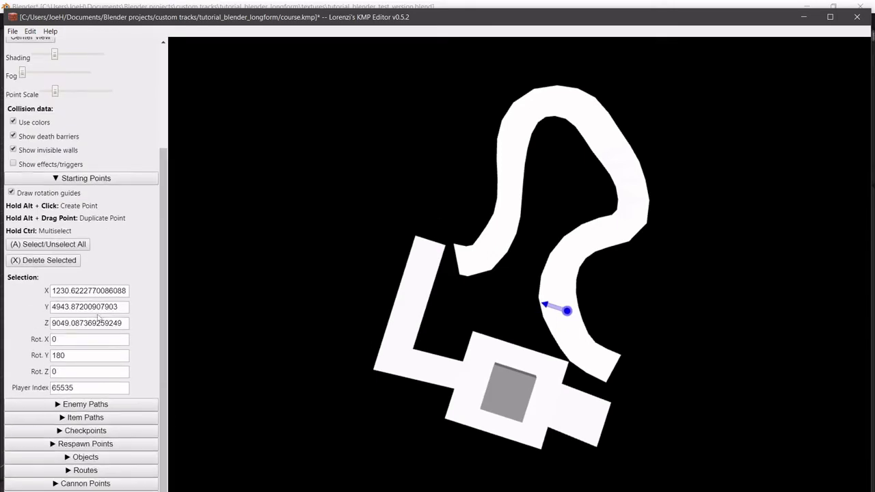
double_click(73, 355)
type("50")
key("BackSpace")
key("BackSpace")
type("100")
key("BackSpace")
key("BackSpace")
type("20")
left_click_drag(567, 311, 561, 306)
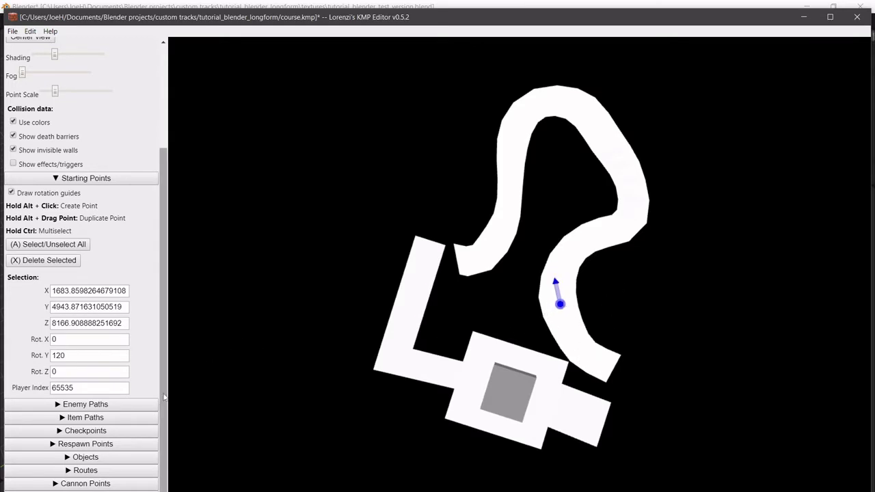
Show the enemy paths left over from the original course and delete all of their points
left_click(95, 402)
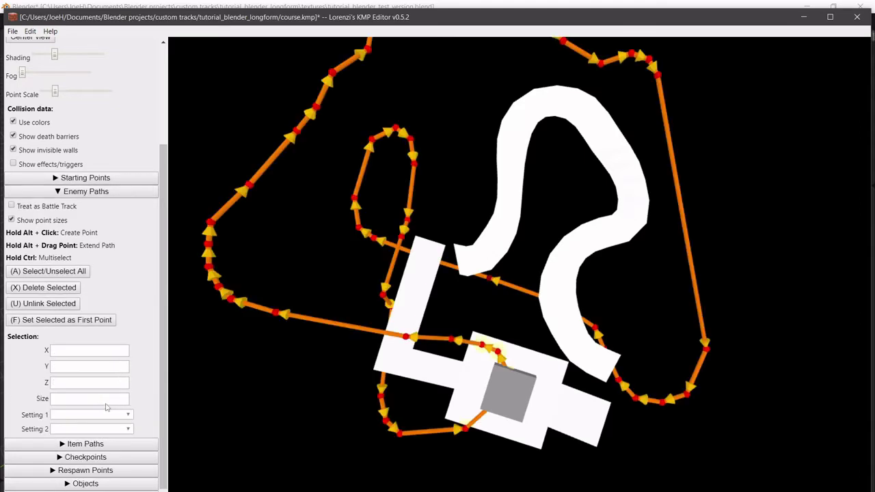
scroll(570, 272, "down", 5)
scroll(567, 272, "up", 1)
scroll(567, 272, "up", 2)
scroll(593, 256, "down", 3)
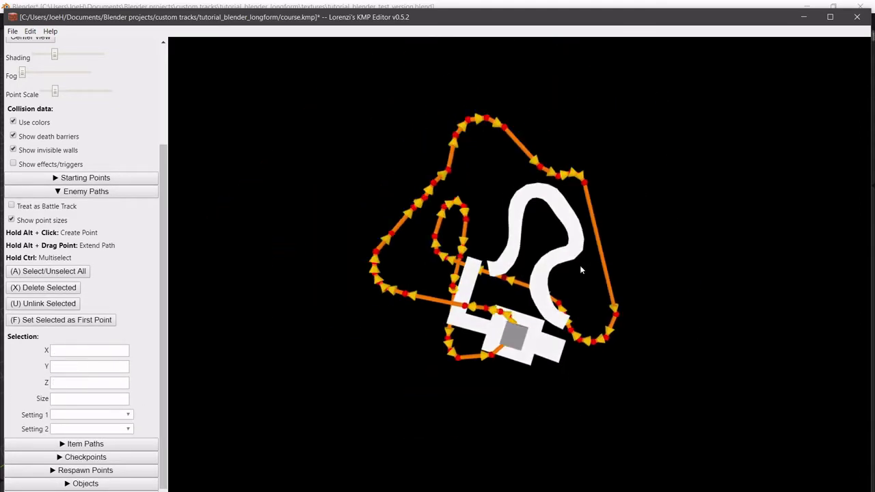
scroll(579, 265, "up", 2)
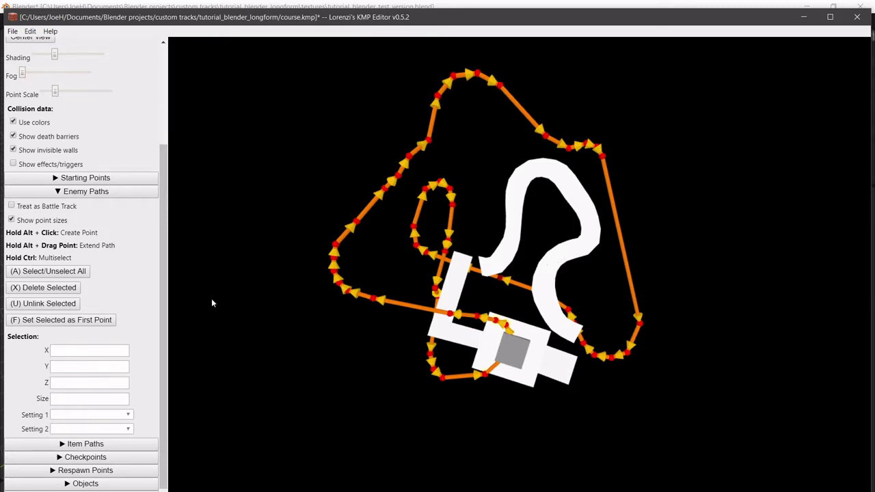
scroll(47, 350, "down", 1)
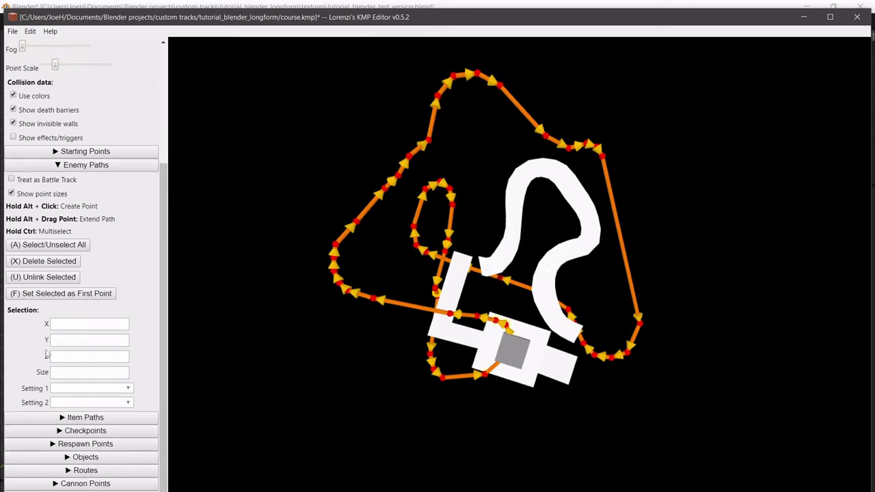
left_click(81, 247)
left_click(72, 260)
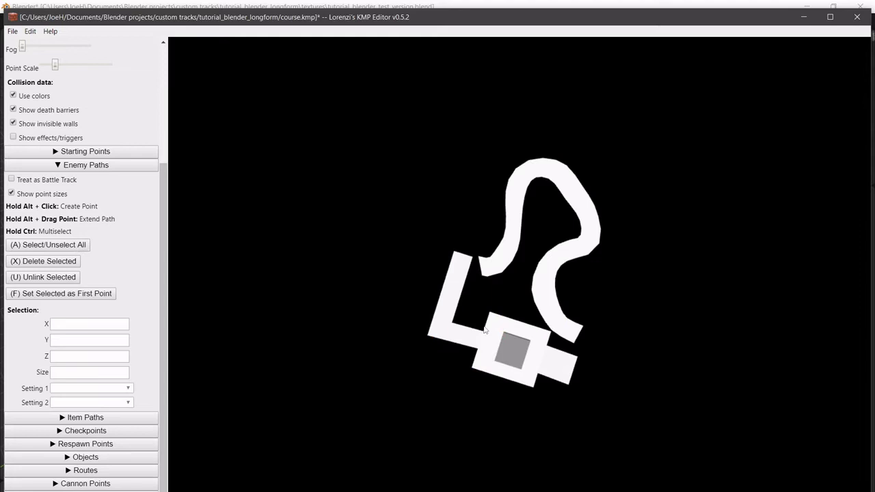
Create an enemy path from the starting area along the whole road, around the block and across the gap, closing it into a loop
left_click(548, 298, "alt")
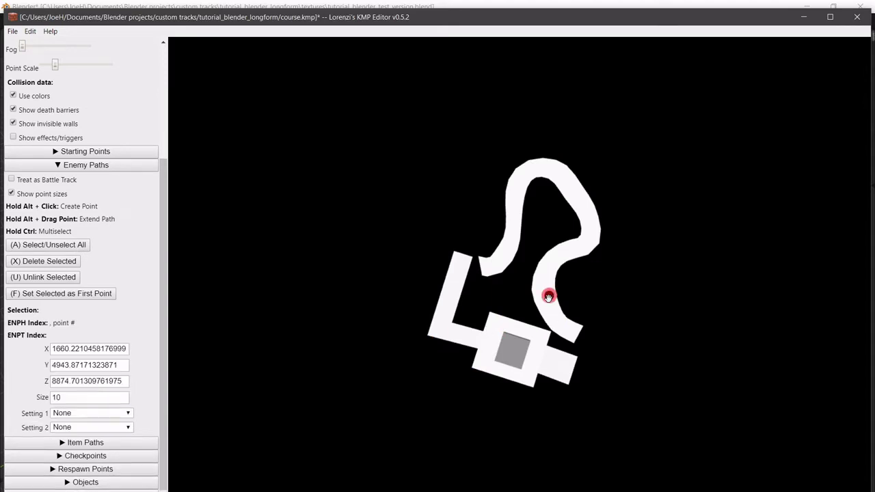
left_click_drag(549, 295, 526, 170, "alt")
left_click_drag(527, 170, 549, 295, "alt")
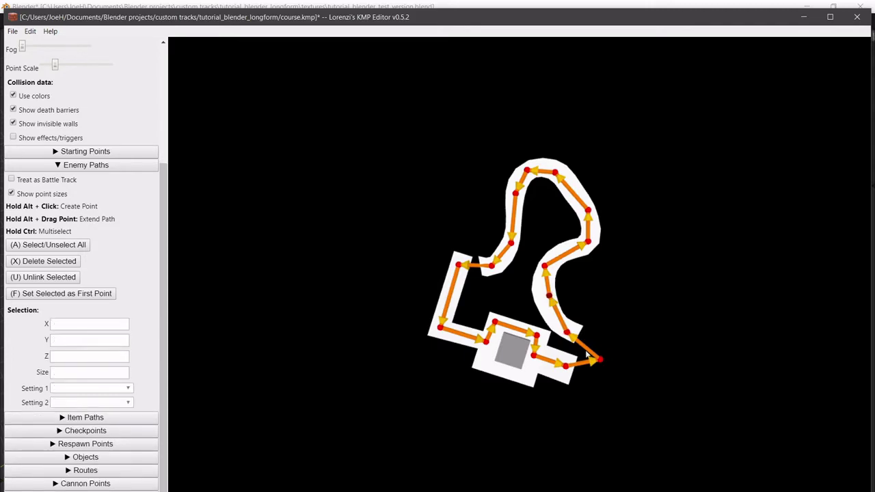
Examine the enemy path loop from low and elevated angles, especially the point in the gap between the road ends
left_click_drag(586, 354, 611, 320)
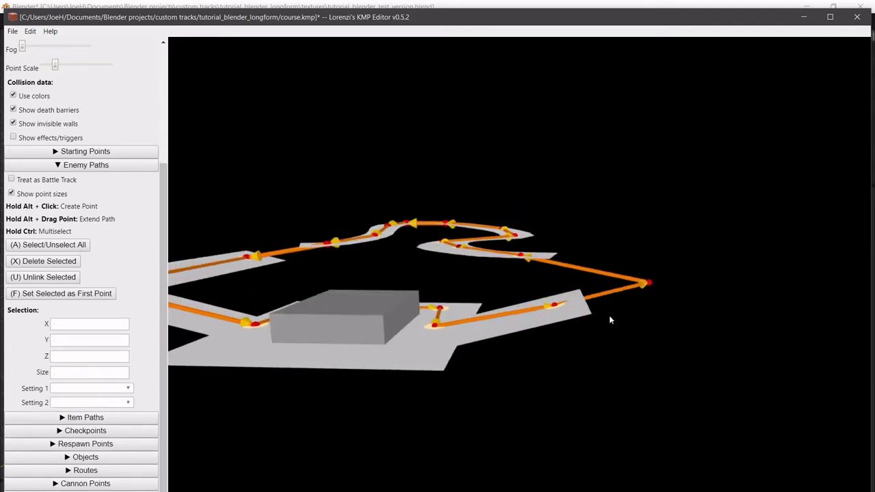
scroll(613, 325, "down", 3)
scroll(615, 330, "down", 4)
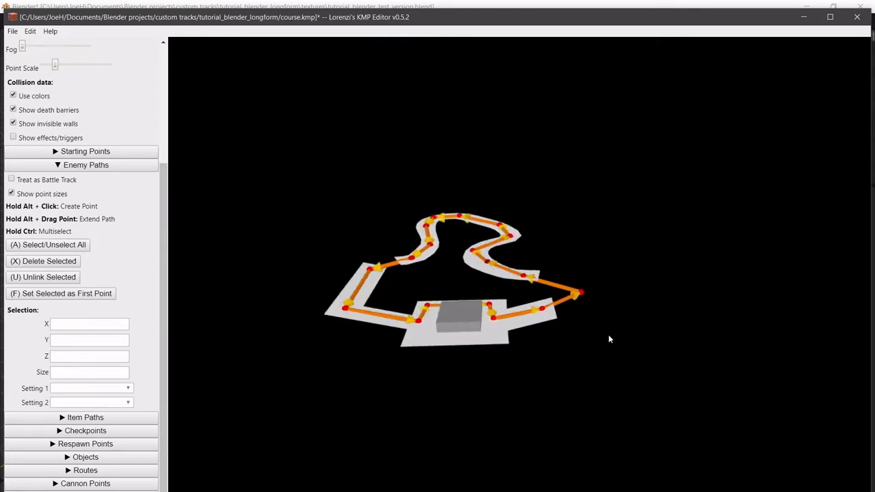
scroll(609, 339, "up", 4)
scroll(608, 338, "down", 3)
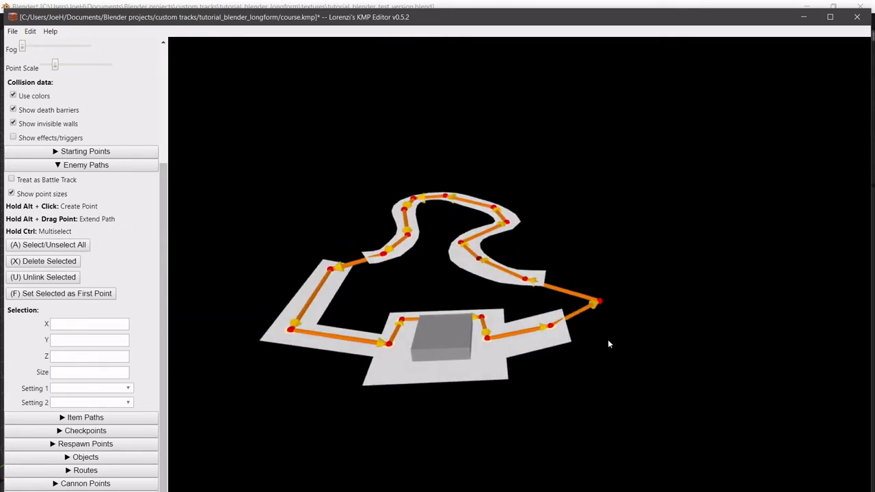
left_click_drag(605, 353, 589, 306)
scroll(563, 311, "down", 5)
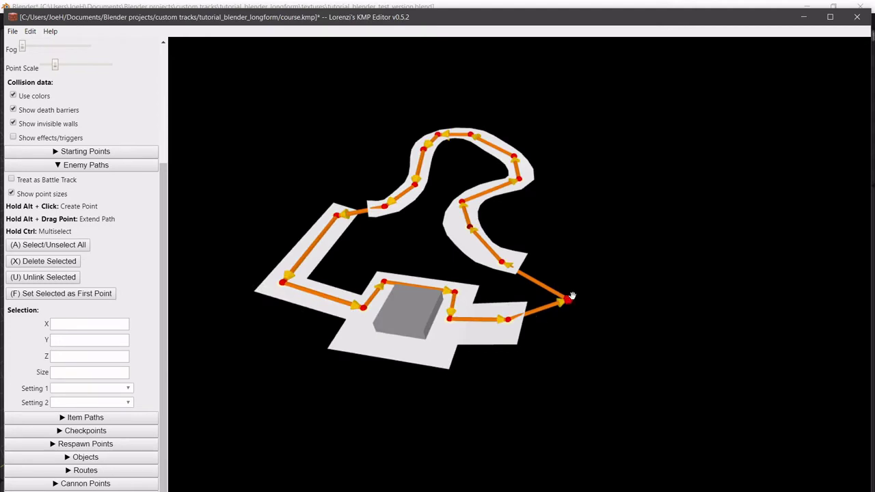
Branch the enemy path around the opposite side of the block and link it back to the main path beyond the block
left_click_drag(575, 323, 562, 319)
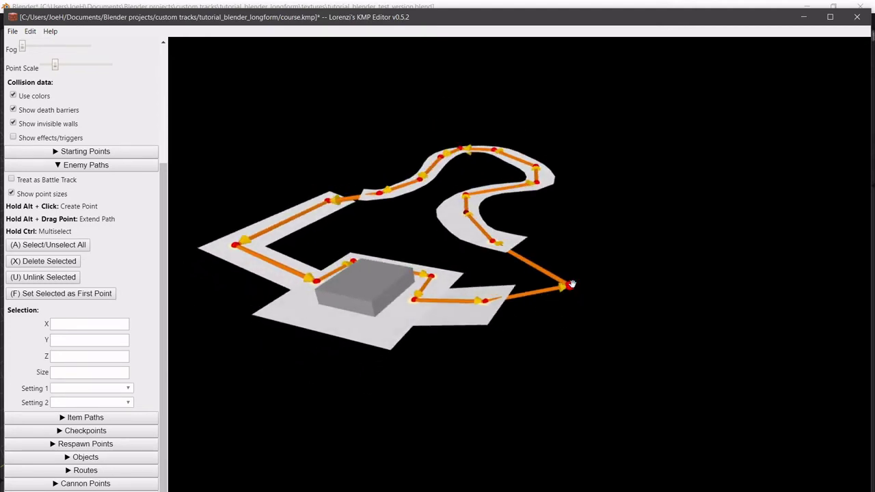
left_click(570, 285)
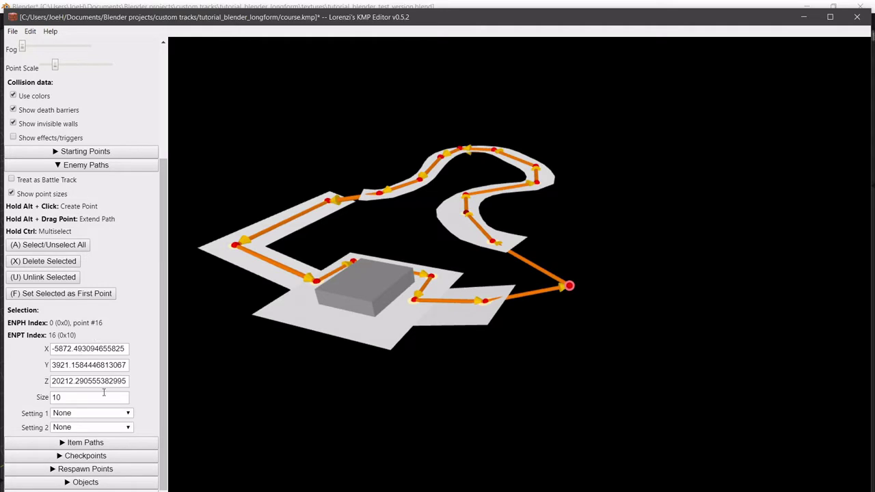
left_click_drag(389, 353, 543, 384)
left_click(457, 346)
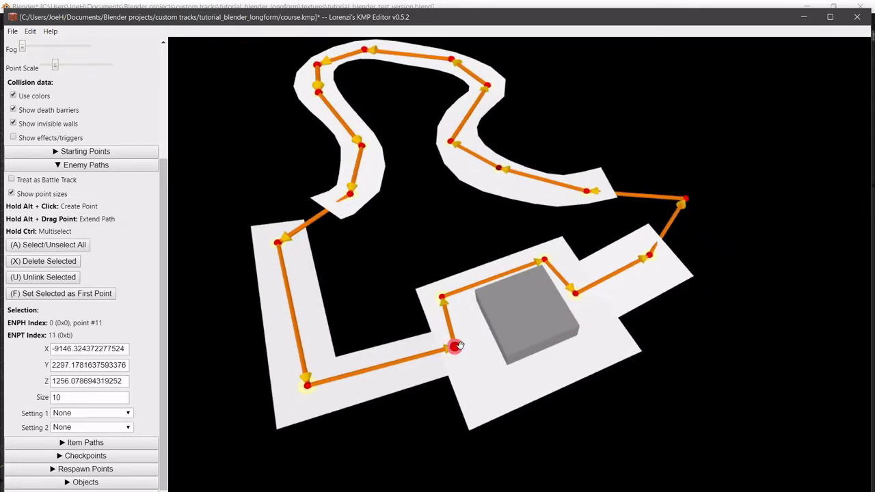
left_click_drag(460, 345, 489, 397, "alt")
left_click(585, 363, "alt")
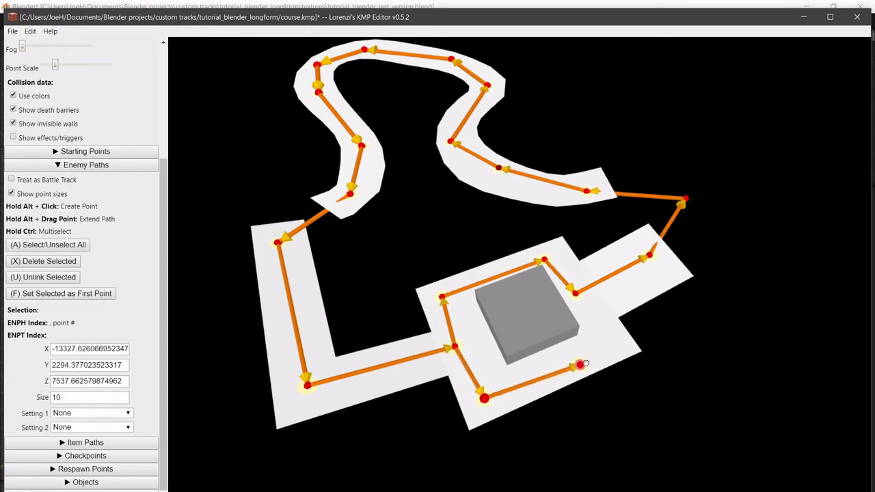
left_click_drag(585, 363, 575, 293, "alt")
left_click(611, 400)
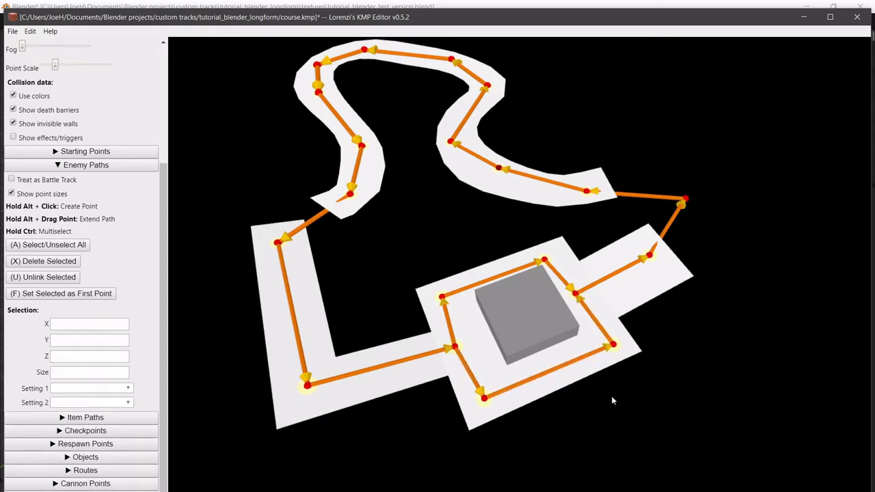
right_click_drag(658, 380, 634, 347)
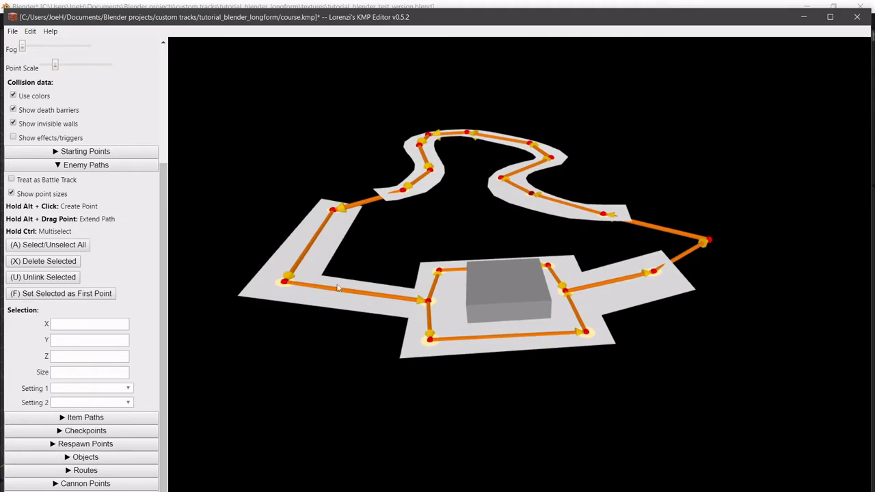
Show the item paths left over from the original course and delete all of their points
left_click(126, 420)
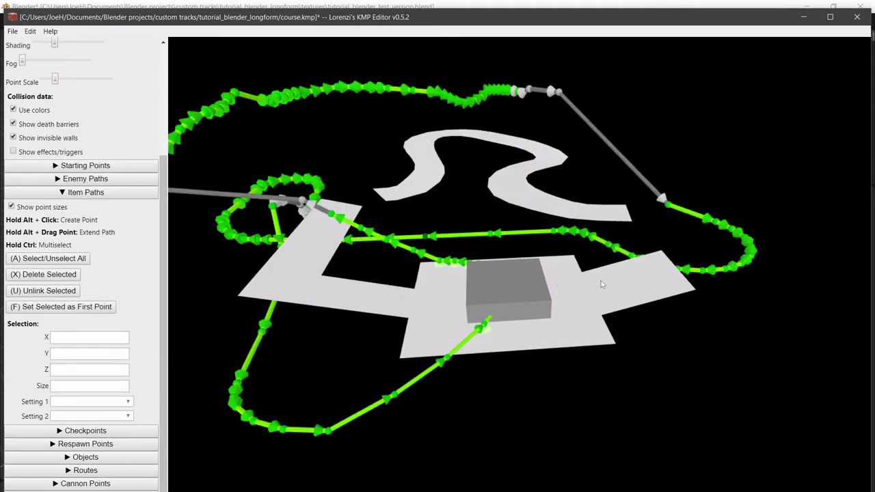
scroll(598, 277, "down", 5)
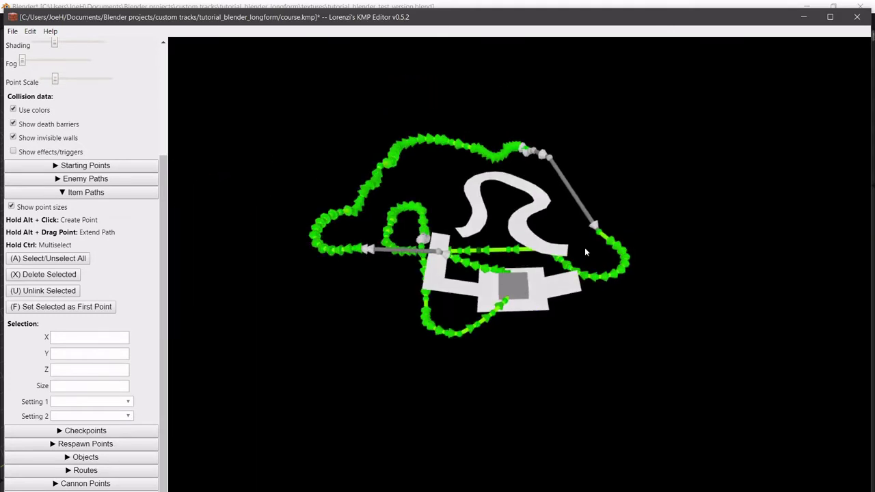
left_click(62, 260)
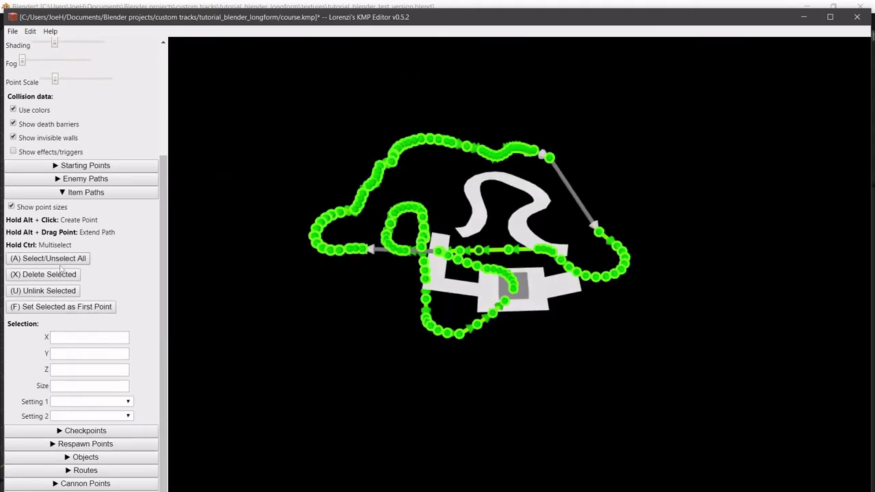
left_click(61, 274)
scroll(588, 308, "up", 5)
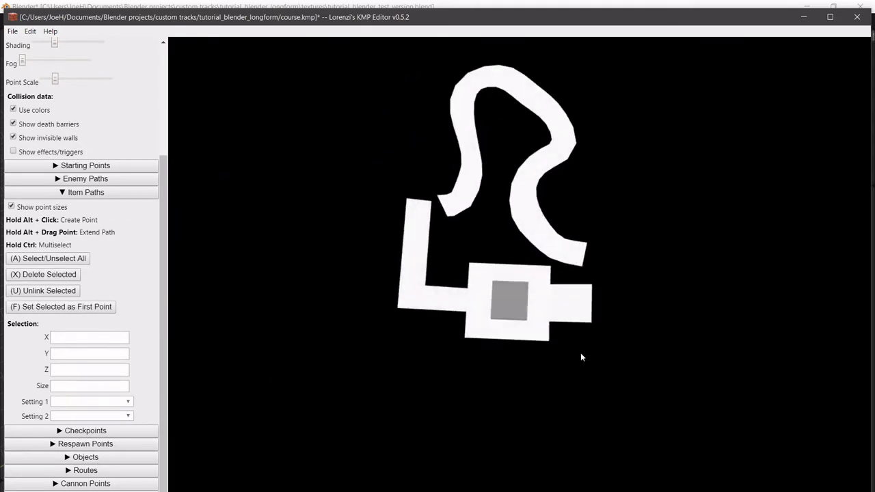
Create an item path from the starting area along the curved road and across the small gap onto the L-shaped road
left_click(537, 229, "alt")
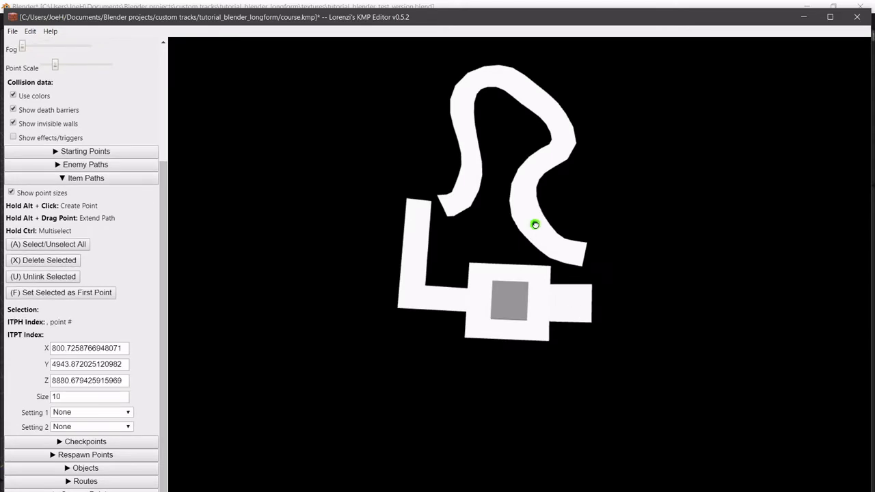
left_click_drag(536, 226, 416, 246, "alt")
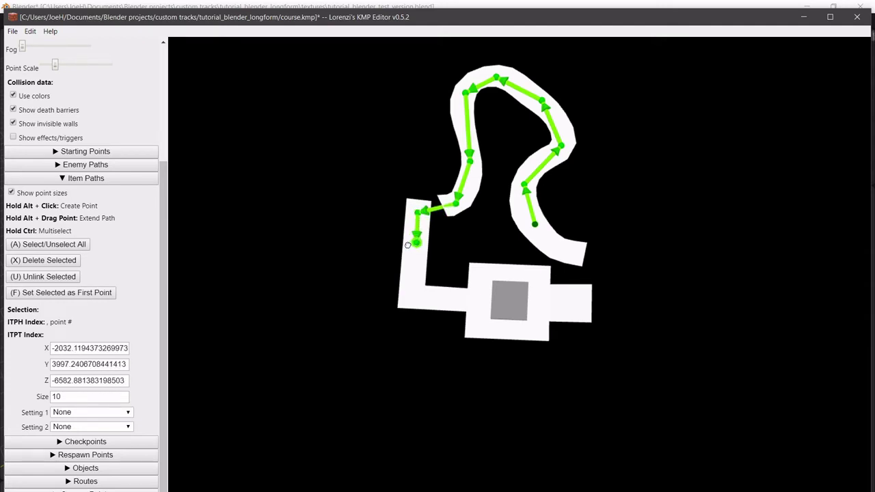
left_click(410, 249)
scroll(382, 228, "up", 2)
mouse_move(355, 221)
left_mouse_down("alt")
mouse_move(354, 213)
mouse_move(353, 231)
mouse_move(348, 211)
left_mouse_up("alt")
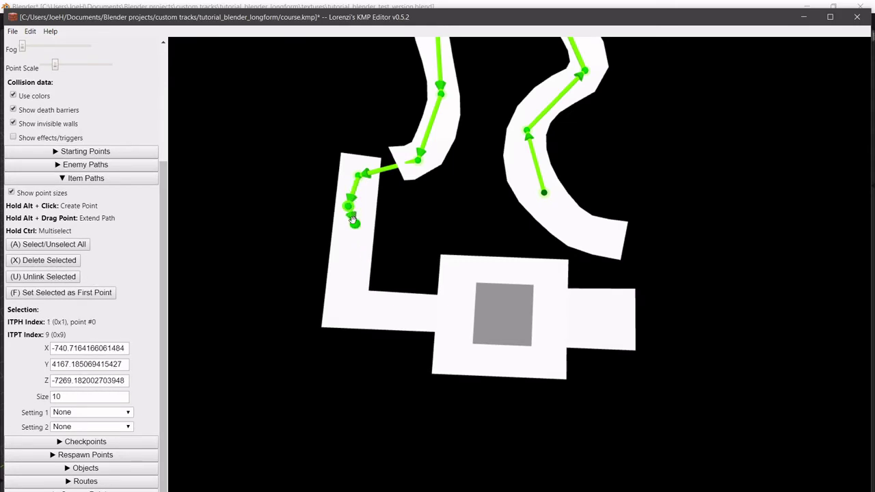
left_click(347, 242, "alt")
left_click_drag(347, 242, 350, 297)
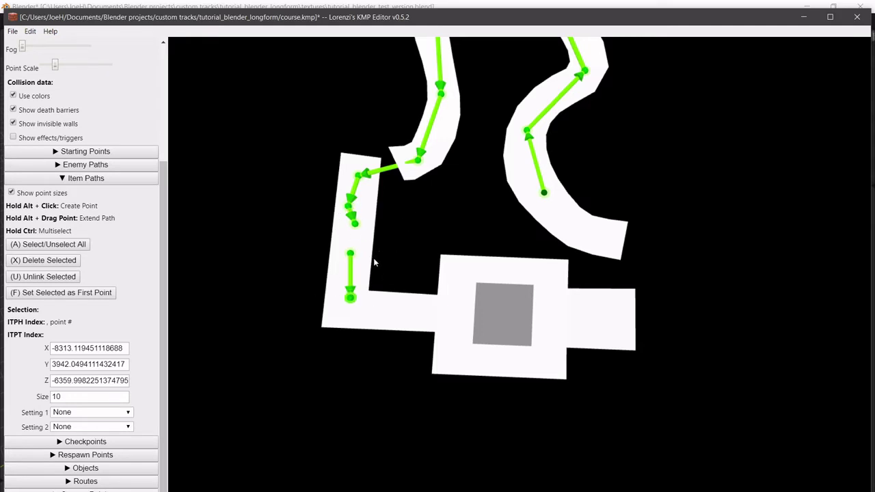
key("ctrl+z")
key("ctrl+z")
key("ctrl+z")
key("ctrl+z")
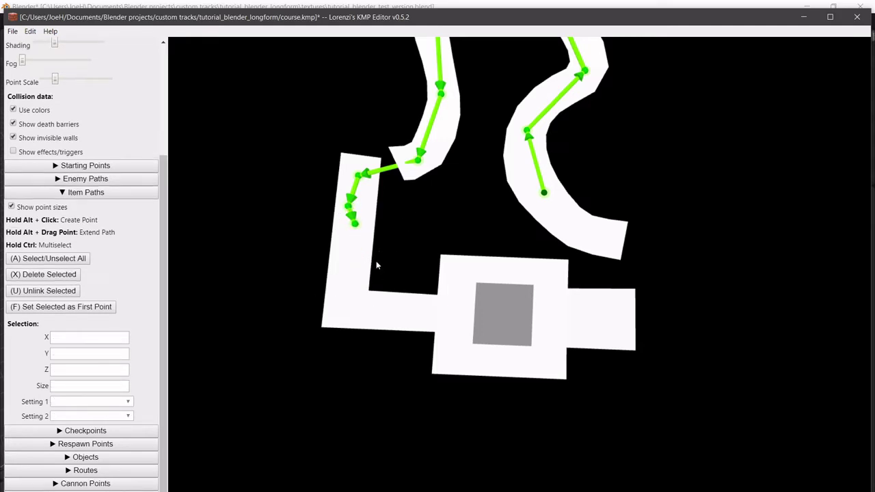
key("ctrl+z")
key("ctrl+z")
Extend the item path from its last point to the corner of the L-shaped road
left_click_drag(351, 212, 345, 308, "alt")
scroll(396, 270, "down", 5)
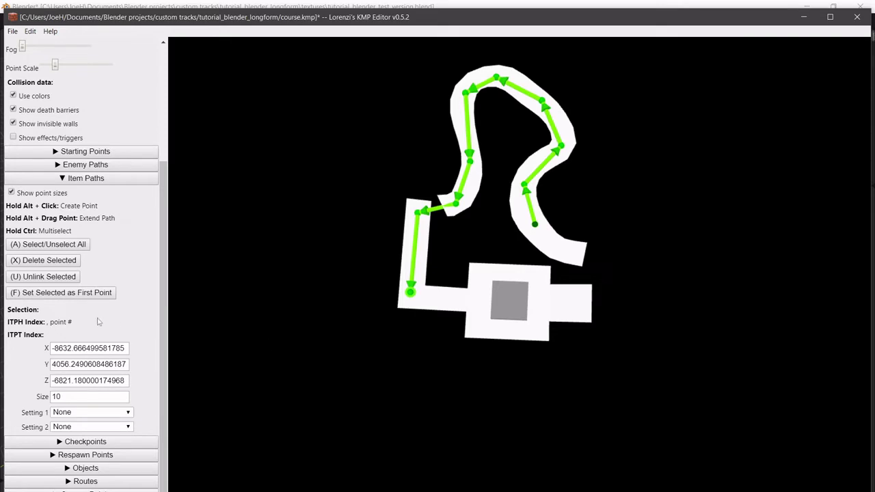
scroll(98, 321, "down", 1)
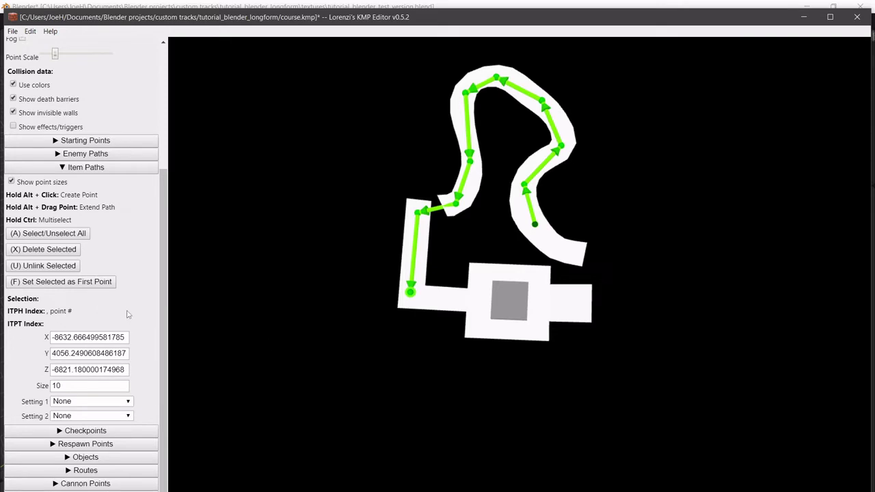
Examine the checkpoints and the respawn points that remain from the original course
left_click(125, 430)
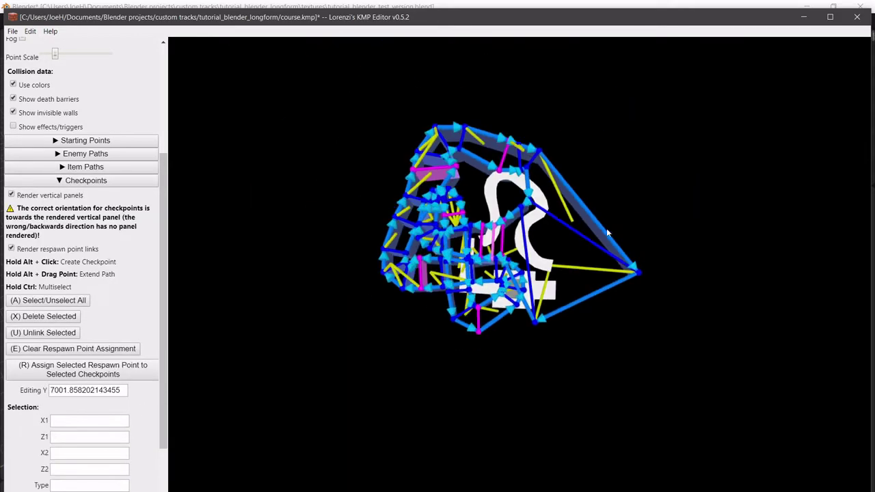
scroll(226, 267, "up", 2)
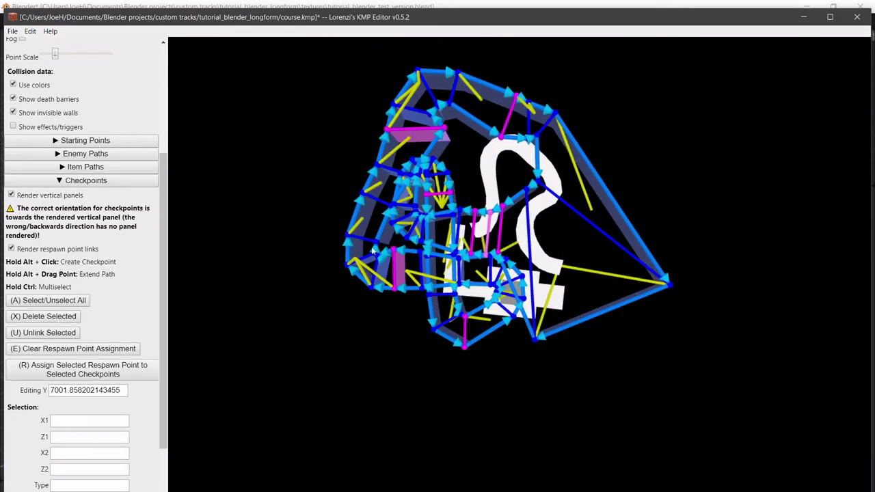
scroll(108, 303, "down", 3)
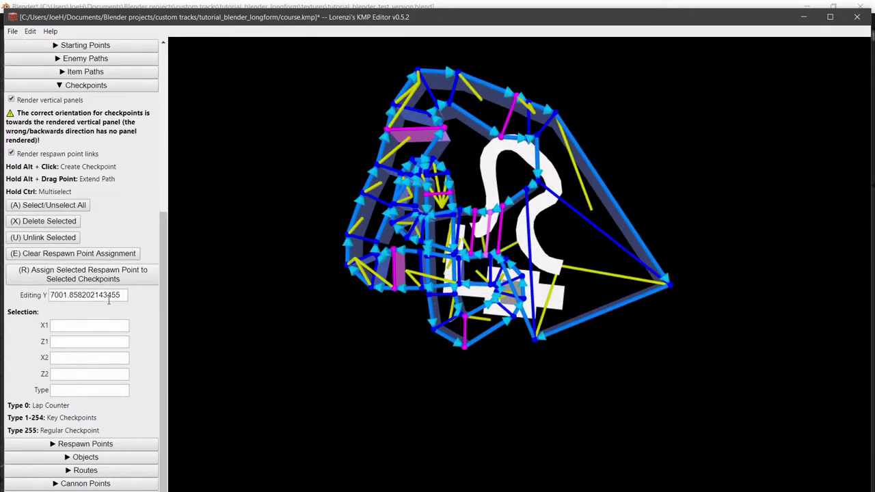
left_click(125, 440)
scroll(599, 215, "up", 2)
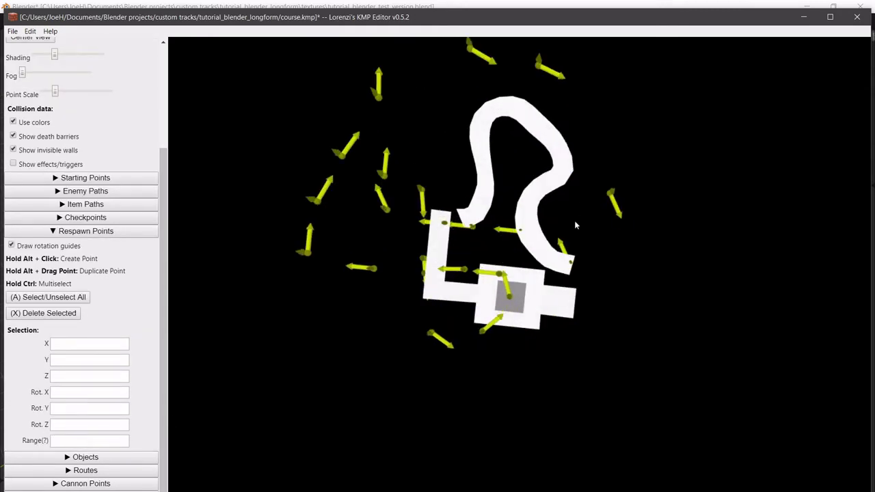
Show the objects left over from the original course and delete all of them
left_click(130, 457)
scroll(575, 226, "down", 2)
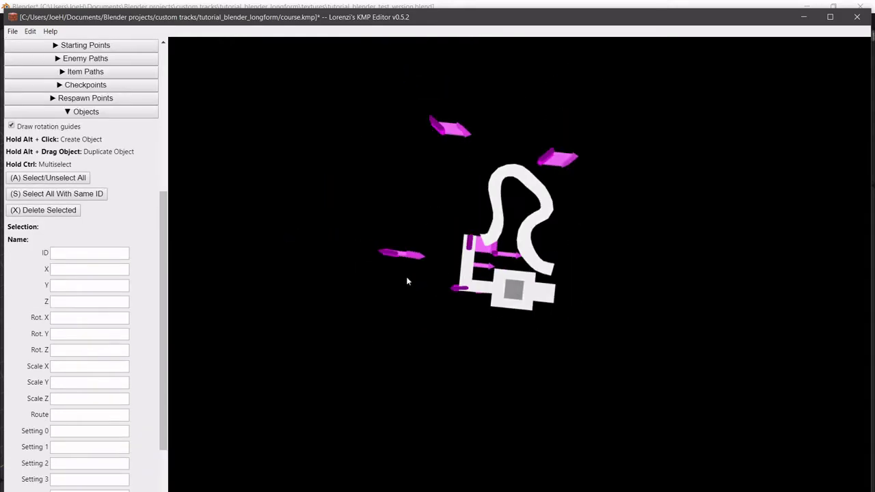
left_click(60, 181)
left_click(43, 210)
scroll(568, 264, "up", 2)
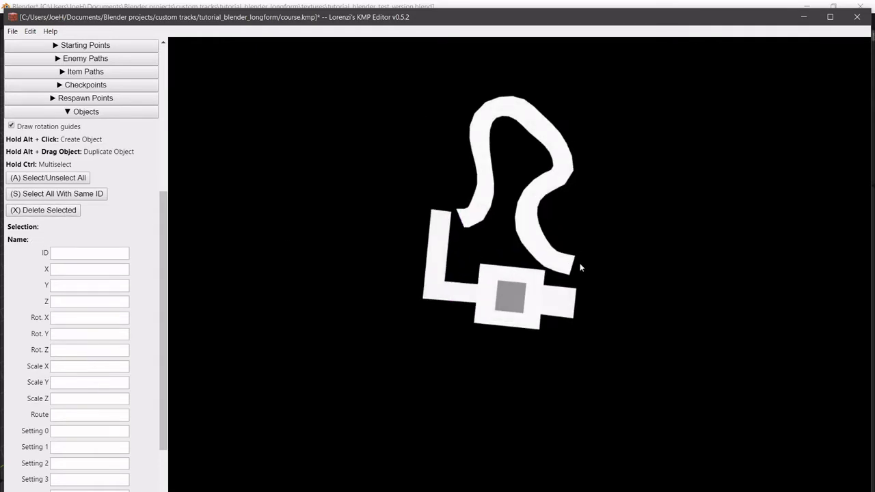
Create three objects in the empty space beside the large gap between the road ends and spread them apart
left_click(595, 300, "alt")
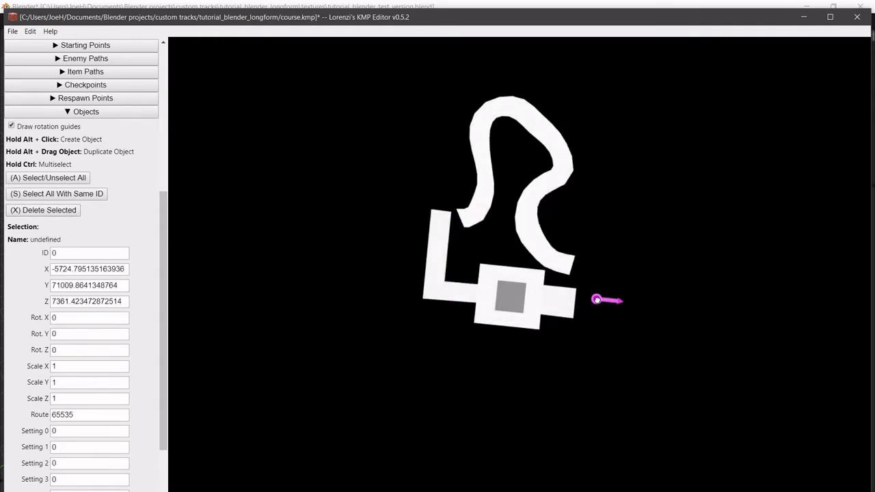
left_click(602, 279, "alt")
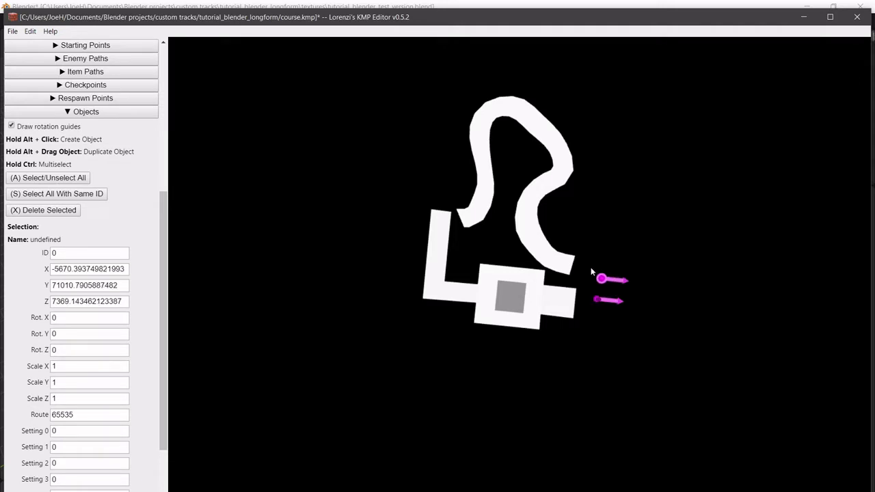
left_click_drag(596, 300, 602, 320)
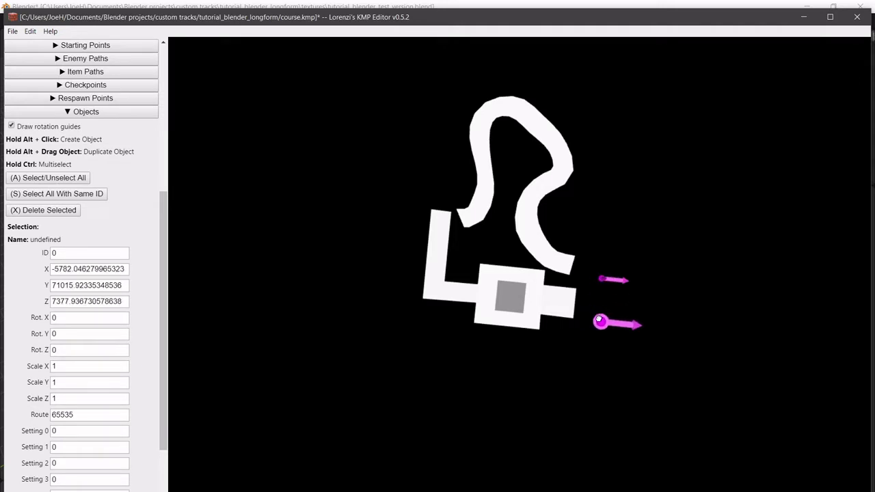
mouse_move(602, 279)
left_mouse_down()
mouse_move(618, 287)
mouse_move(605, 272)
left_mouse_up()
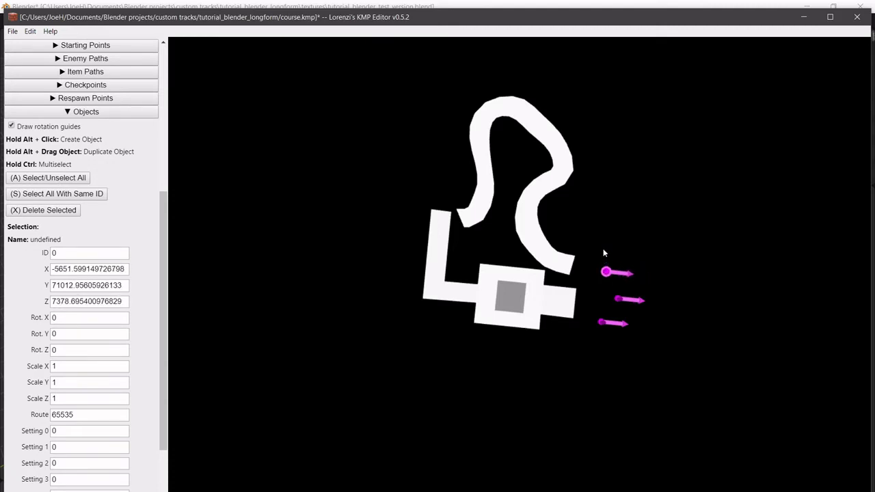
Create four more objects in the empty space around the track and delete the extra duplicate made from the last one
left_click(698, 167, "alt")
left_click(401, 134, "alt")
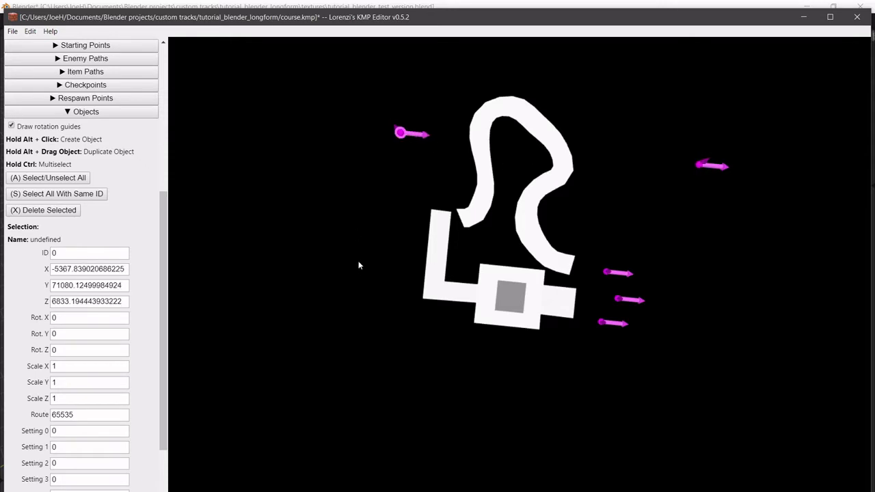
left_click(357, 265, "alt")
left_click(466, 358, "alt")
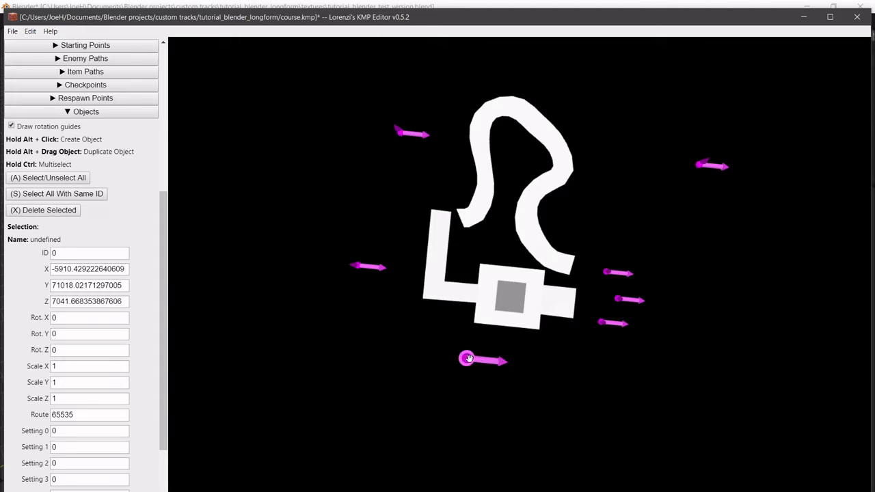
left_click_drag(468, 358, 340, 322, "alt")
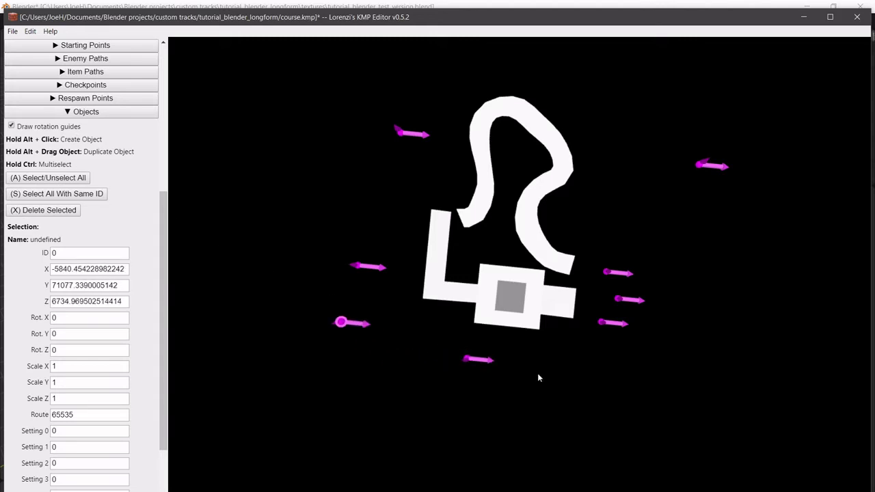
key("x")
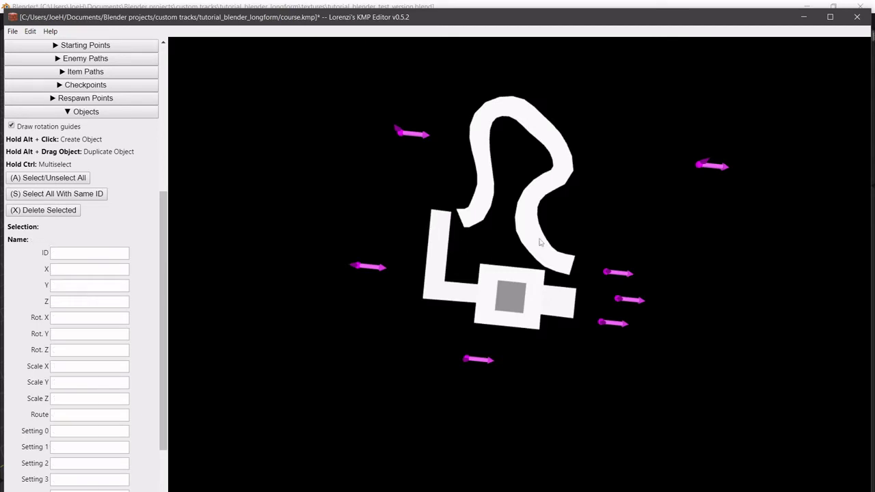
Select one of the new objects beside the large gap and examine its height relative to the track
left_click(599, 323)
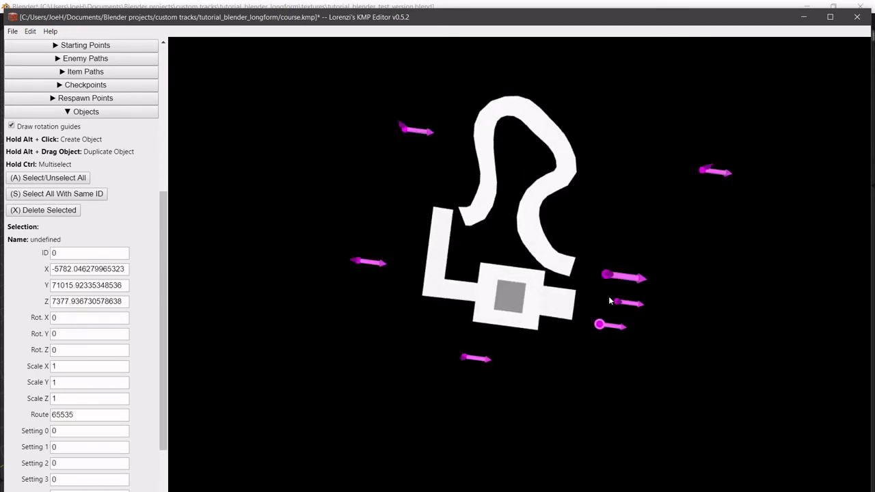
scroll(615, 260, "down", 5)
scroll(619, 234, "down", 5)
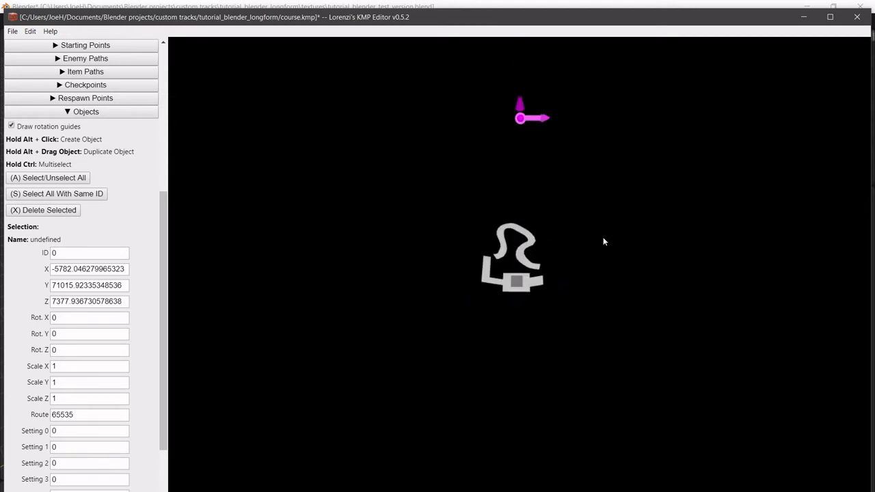
scroll(586, 308, "up", 10)
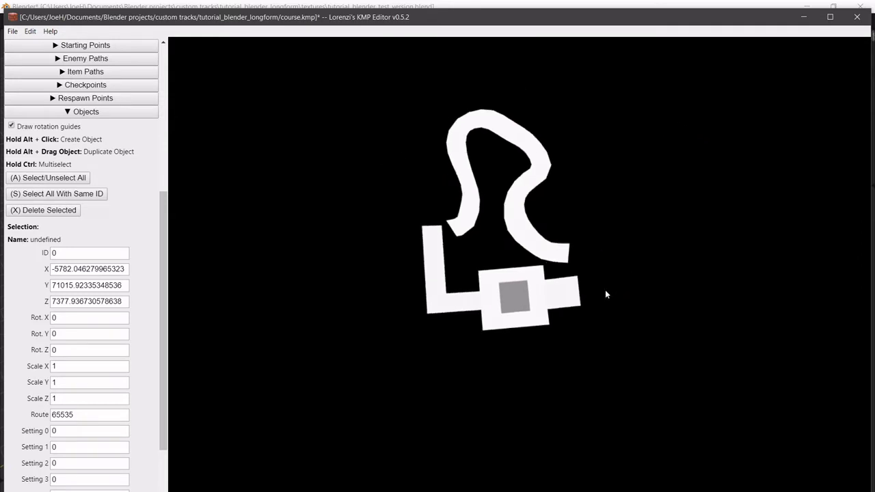
scroll(604, 325, "down", 5)
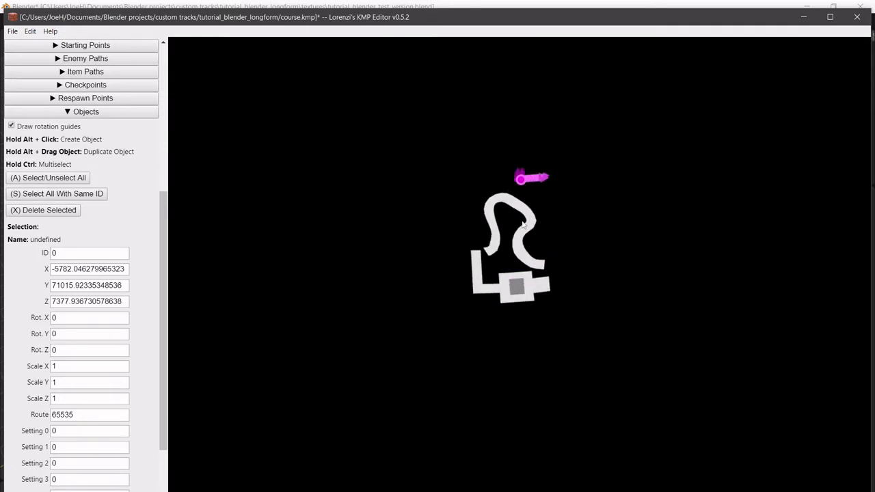
Bring the objects floating beyond the track onto its surface, distributing them along the inner curve, the L-shaped corner and around the grey block
left_click(521, 282)
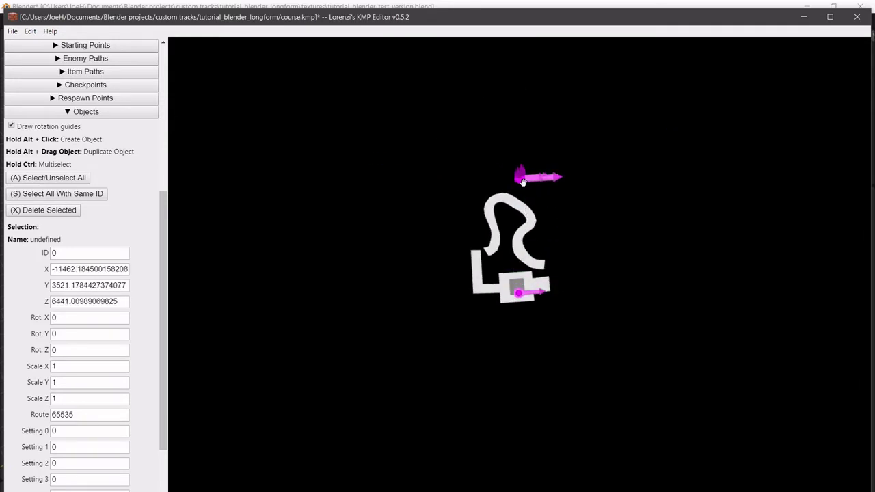
left_click_drag(528, 177, 515, 242, "alt")
scroll(541, 282, "up", 5)
scroll(544, 280, "up", 2)
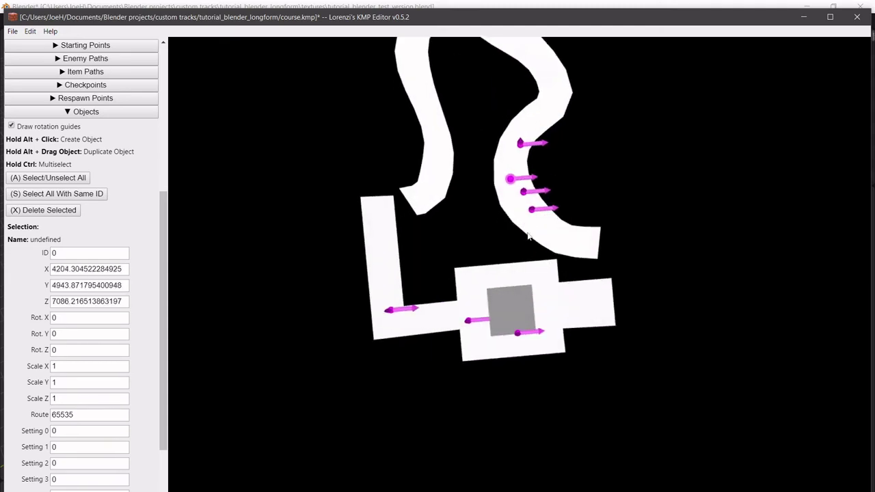
Examine the placed objects from above and from low angles to check their position and height on the track
scroll(560, 260, "up", 4)
scroll(557, 239, "down", 5)
left_click_drag(554, 217, 551, 156)
scroll(562, 258, "up", 3)
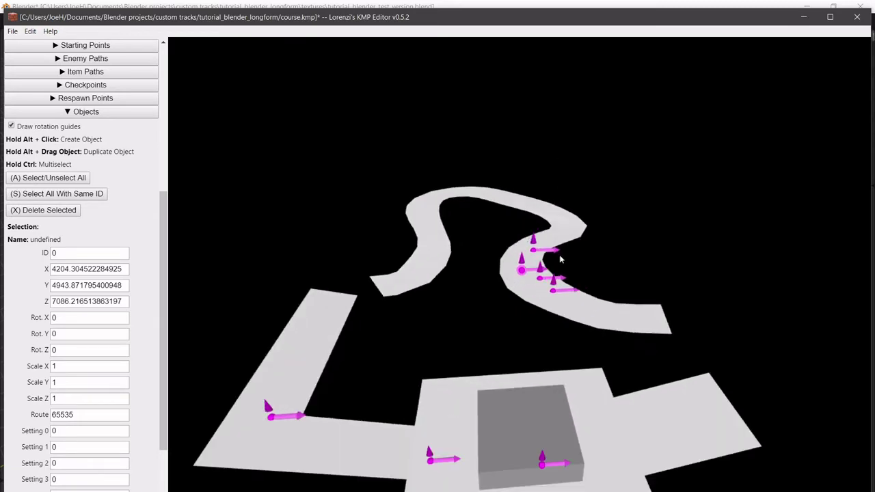
scroll(593, 251, "down", 2)
left_click_drag(591, 381, 620, 287)
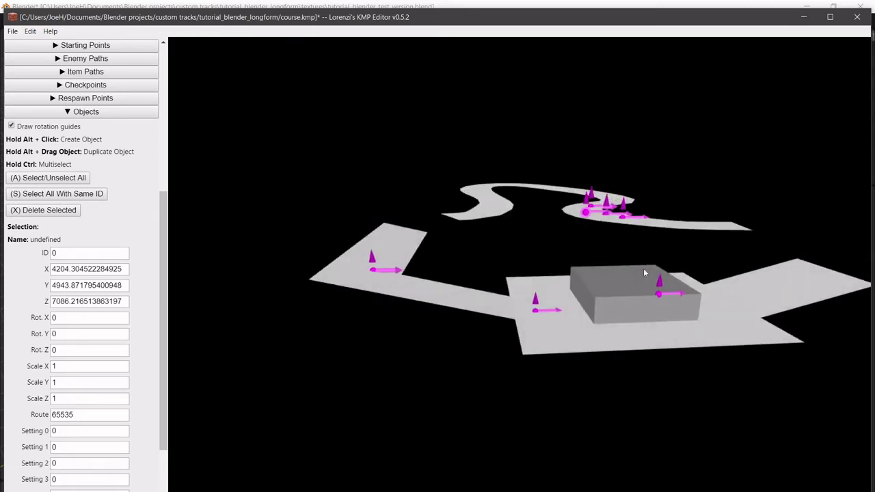
scroll(625, 281, "up", 3)
scroll(619, 287, "down", 5)
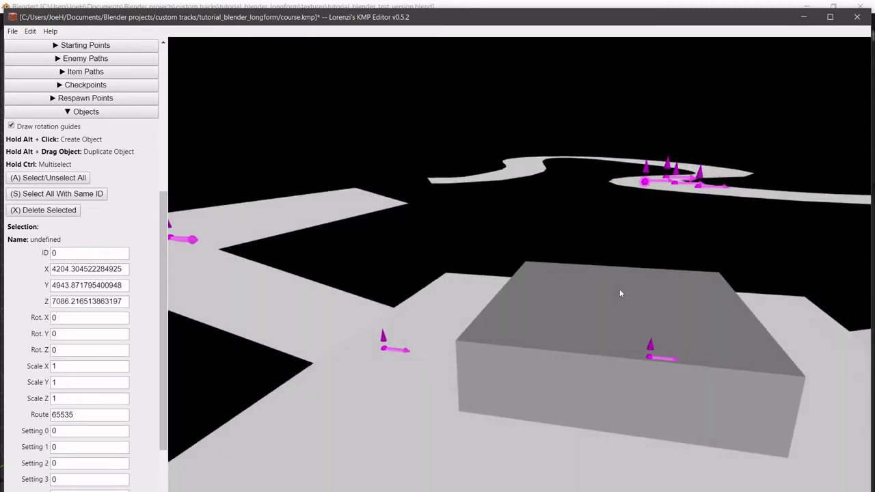
scroll(625, 314, "up", 2)
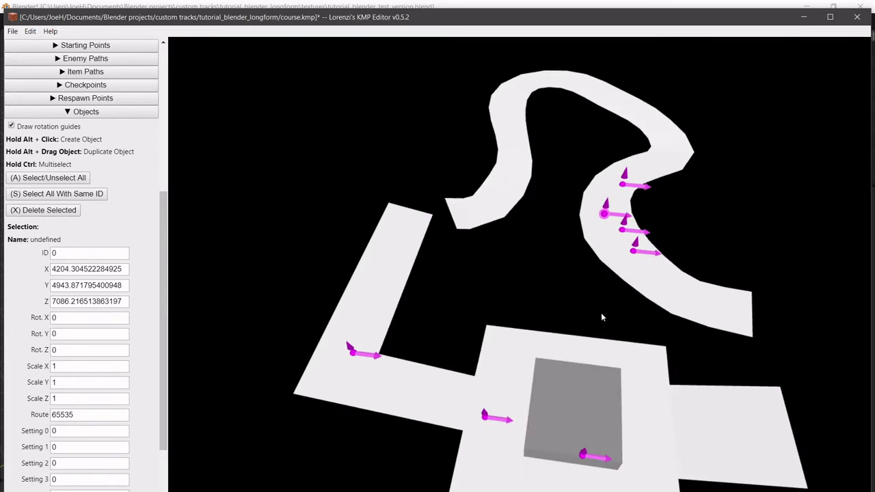
left_click_drag(601, 317, 561, 321)
scroll(594, 339, "down", 4)
scroll(585, 326, "up", 3)
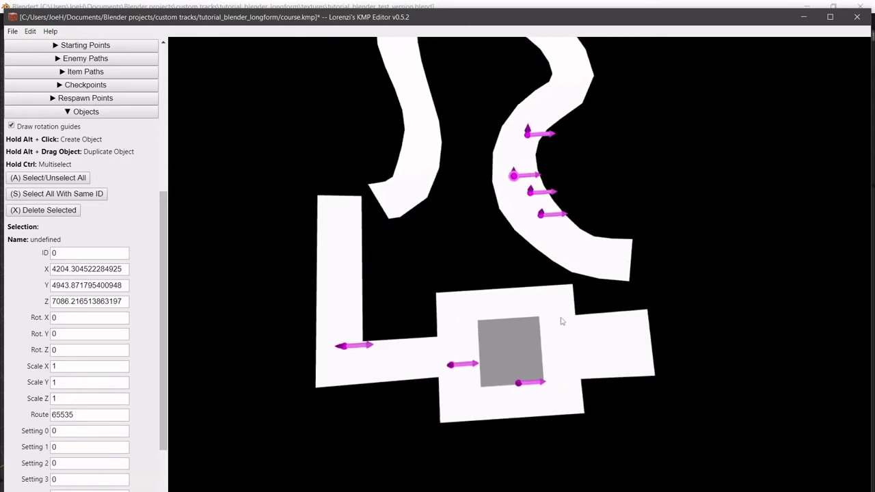
scroll(561, 320, "down", 3)
scroll(534, 324, "up", 2)
scroll(557, 316, "down", 3)
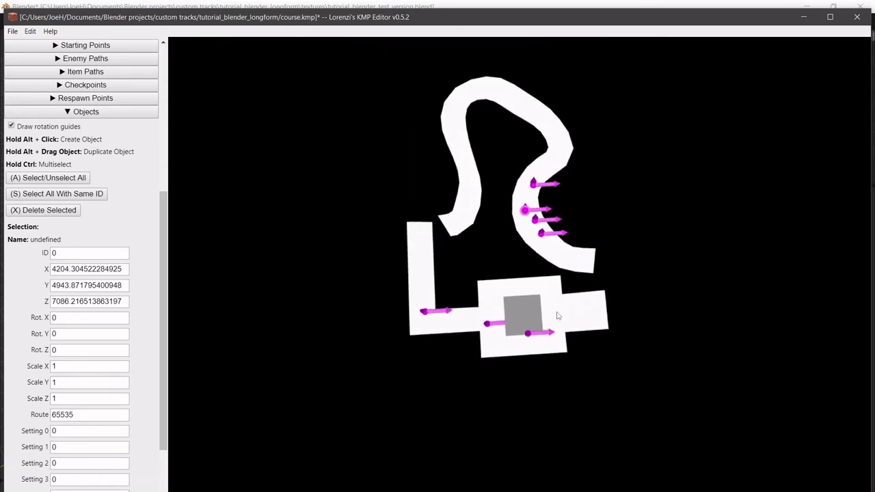
scroll(557, 316, "down", 1)
scroll(527, 337, "up", 2)
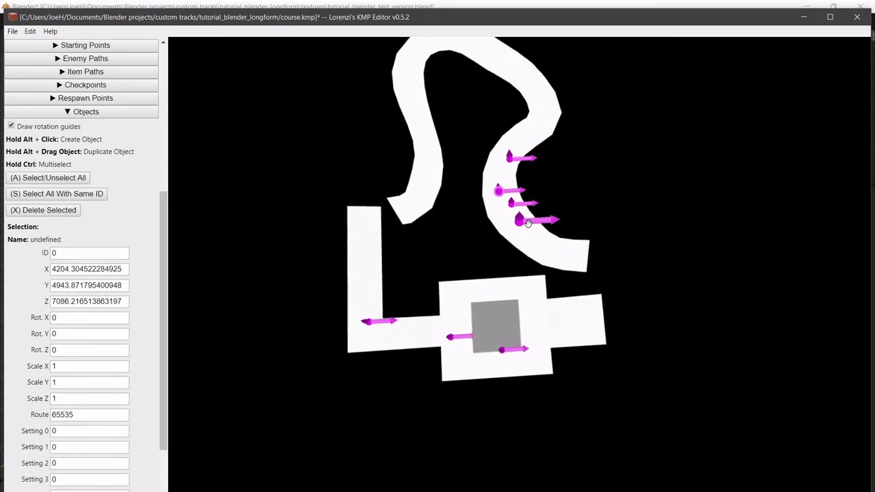
Move the object nearest the curve's open end a little along the road and view it from a low angle
left_click_drag(521, 222, 520, 286)
left_click(521, 286)
right_click_drag(520, 287, 527, 311)
scroll(482, 328, "up", 2)
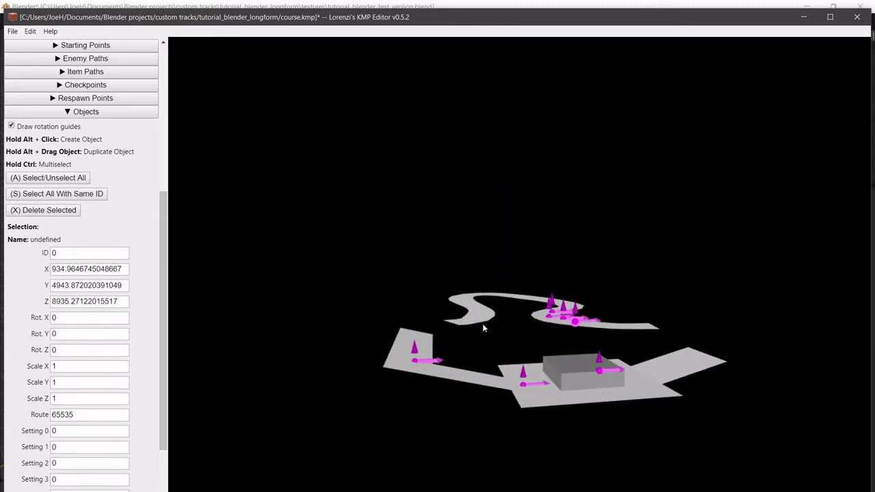
Try larger X coordinates for the selected curve object by prefixing 2, 20 and 200, ending with 10 for a value starting 100934.96
left_click(53, 269)
type("2")
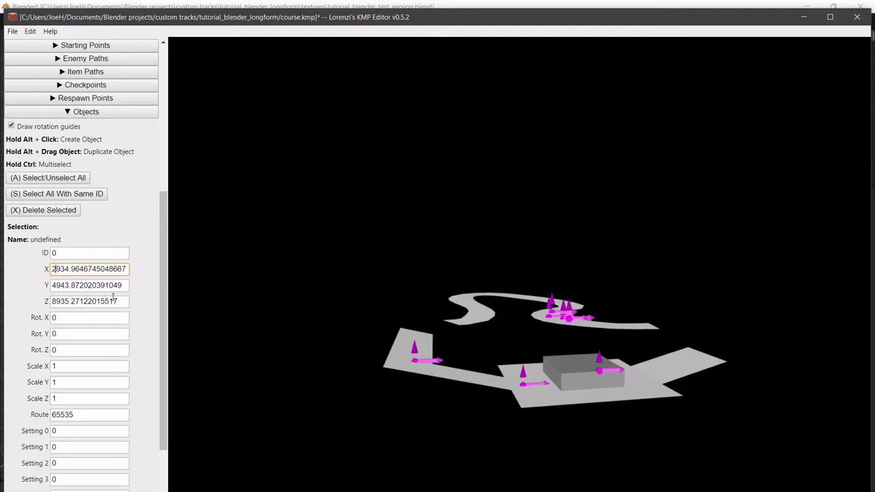
right_click_drag(416, 290, 427, 346)
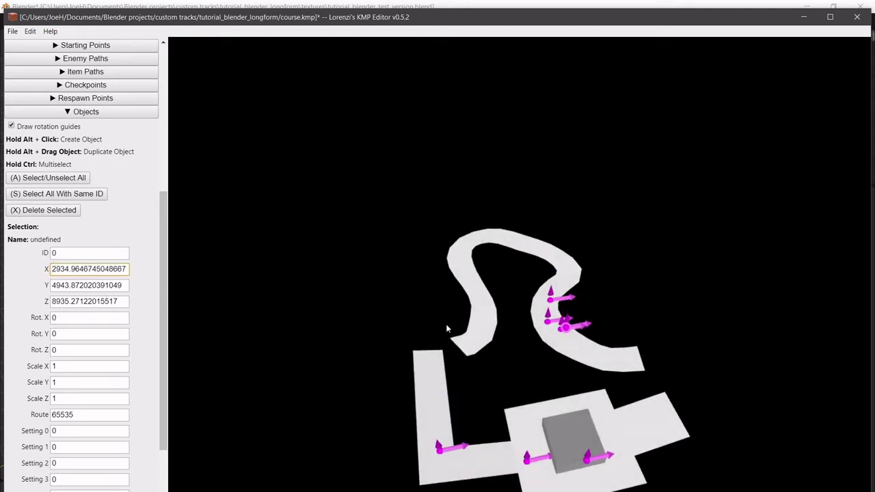
key("BackSpace")
type("20")
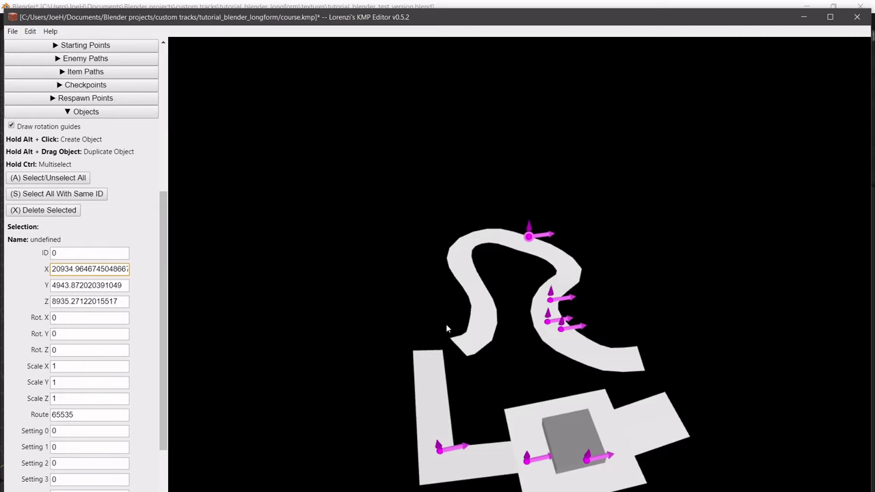
key("BackSpace")
key("BackSpace")
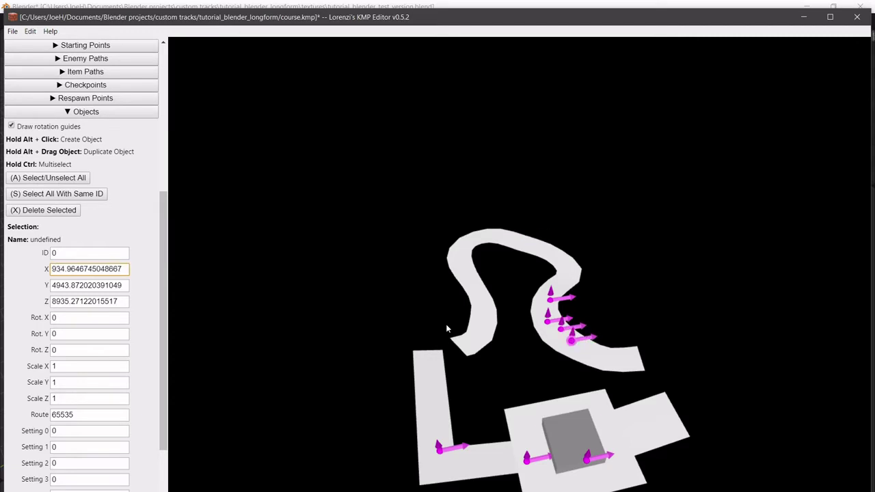
type("200")
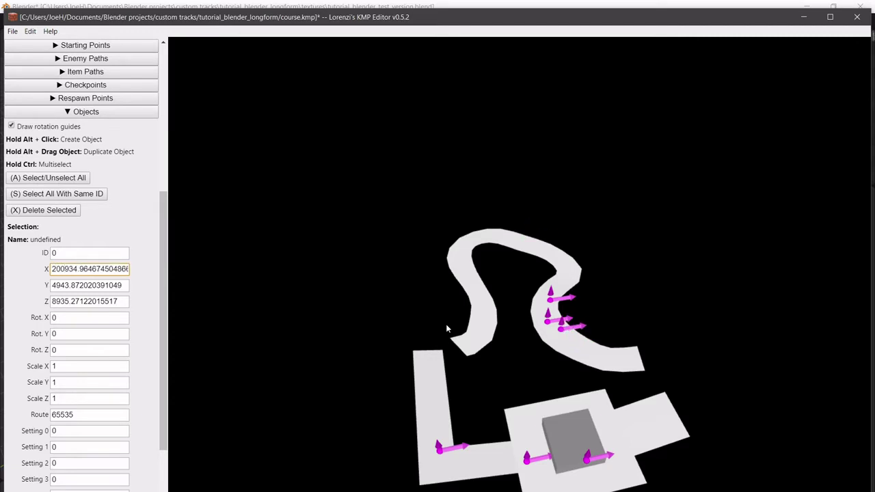
key("BackSpace")
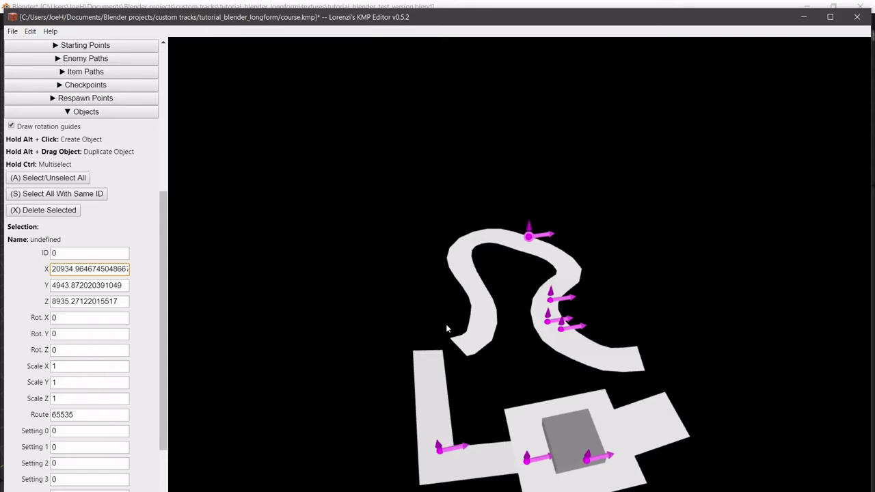
key("BackSpace")
type("10")
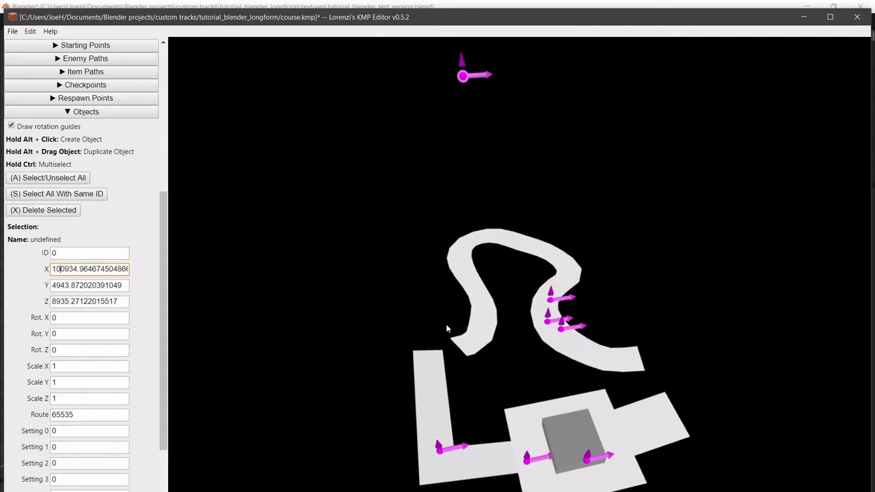
Move another object from the curve far off the track into the empty space and examine its position from different angles
right_click_drag(851, 96, 617, 105)
right_click_drag(632, 150, 534, 294)
left_click(535, 299)
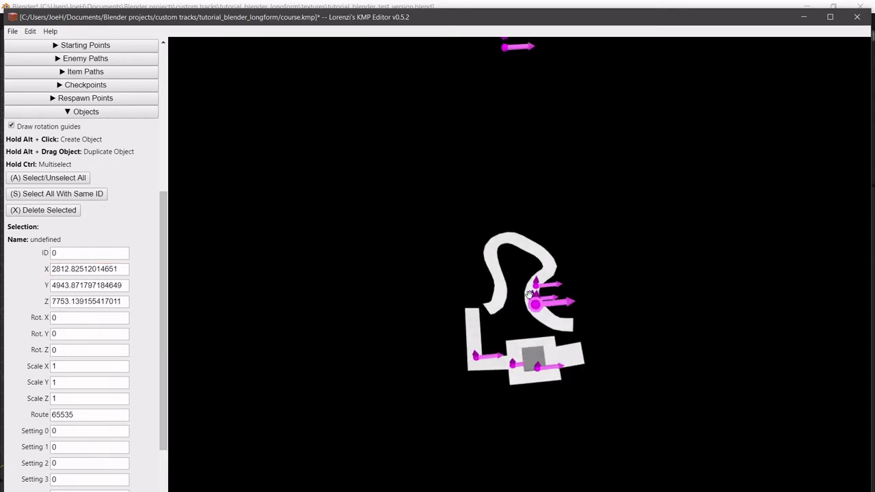
left_click_drag(535, 299, 314, 268)
right_click_drag(314, 268, 486, 261)
scroll(522, 285, "up", 2)
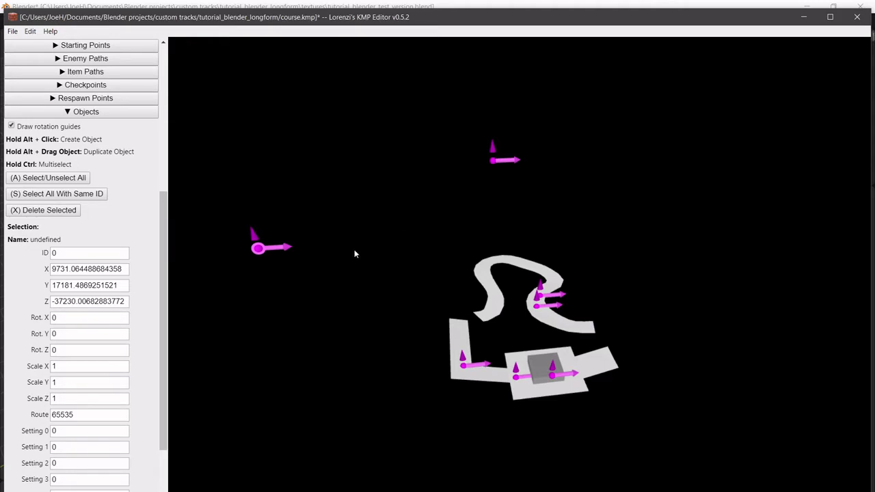
right_click_drag(355, 254, 527, 275)
scroll(527, 274, "up", 3)
scroll(524, 335, "down", 5)
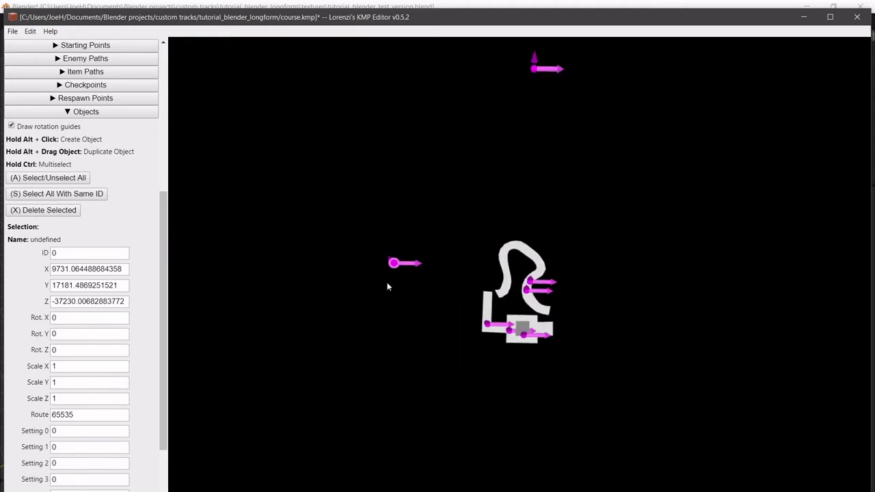
Delete the two objects lying far outside the track
left_click(542, 68)
key("x")
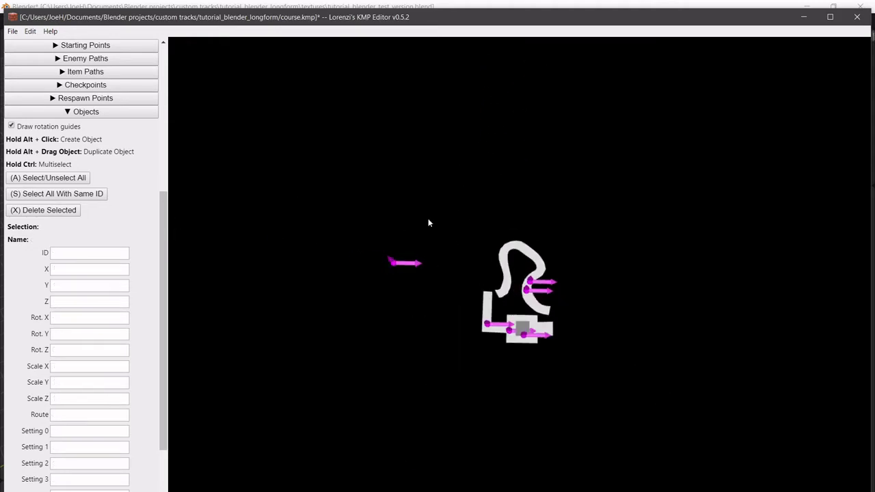
left_click(401, 262)
key("x")
scroll(527, 227, "up", 5)
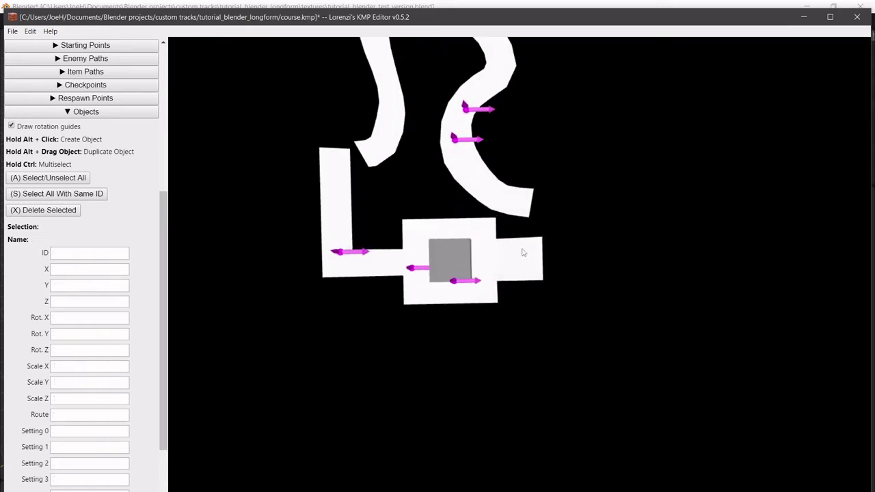
Position two objects close together on the road at the track's far bend
scroll(522, 253, "down", 3)
left_click_drag(478, 295, 478, 189)
scroll(540, 276, "up", 2)
left_click_drag(562, 432, 554, 252)
scroll(557, 273, "up", 5)
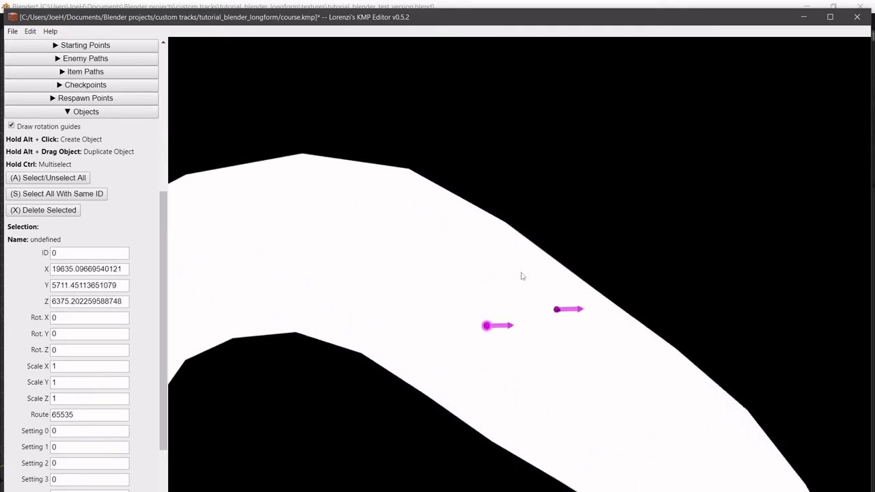
left_click_drag(522, 276, 509, 249)
left_click_drag(505, 220, 507, 211)
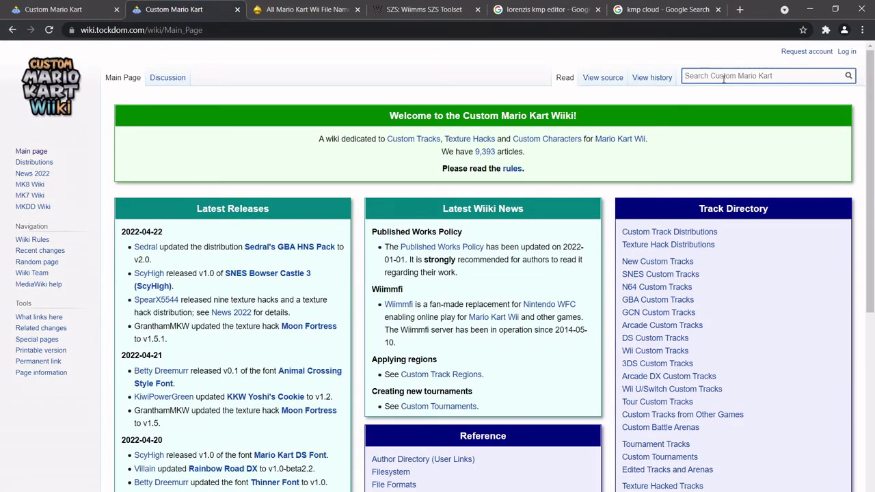
Switch to the Custom Mario Kart Wiiki in the browser, search it for "kmp object" and skim the results
type("kmp object")
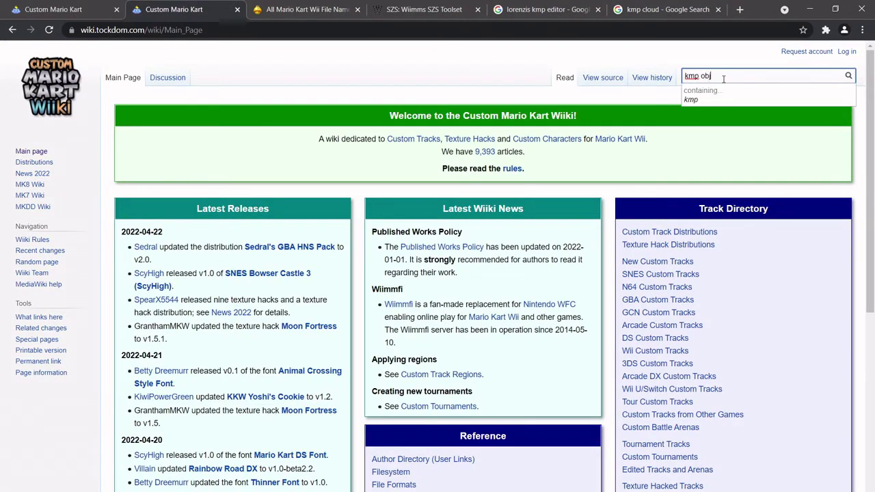
key("Return")
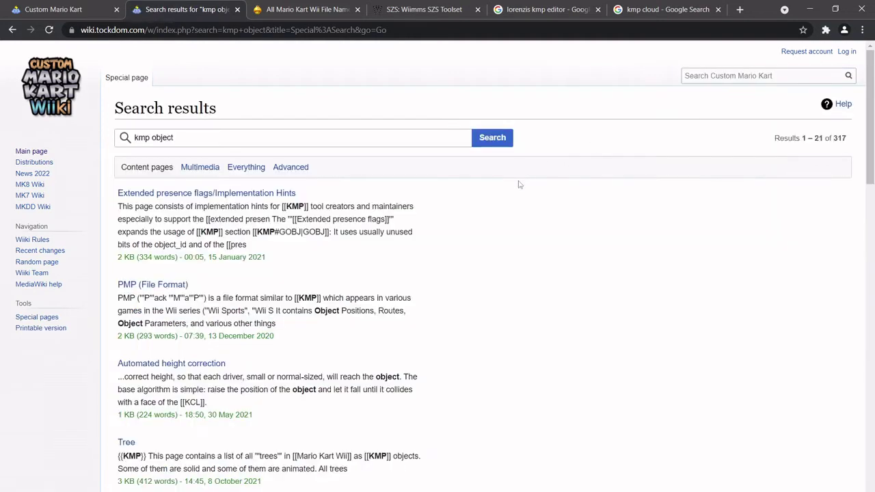
scroll(183, 289, "down", 2)
scroll(183, 289, "up", 2)
Search the web for "kmp object query" and open the KMP Object Query page of Wiimms SZS Tools
left_click(200, 30)
type("http:/")
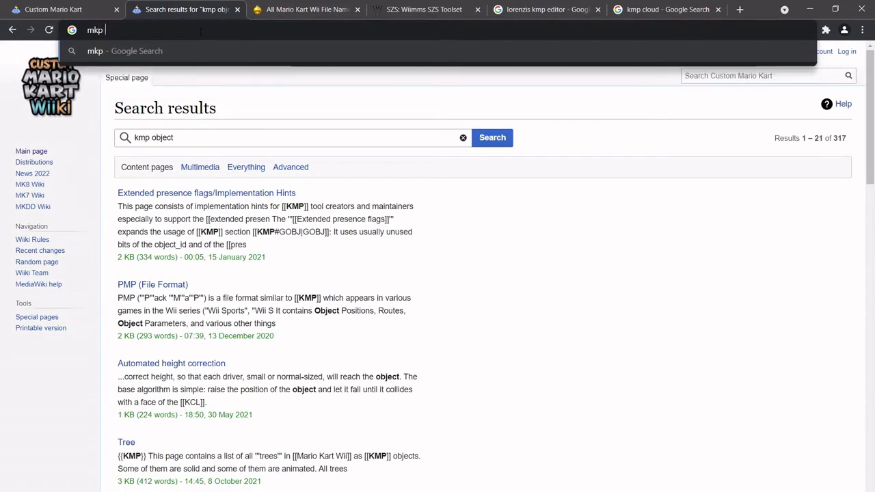
key("BackSpace")
key("BackSpace")
key("BackSpace")
key("BackSpace")
key("BackSpace")
key("BackSpace")
type("kmp obje")
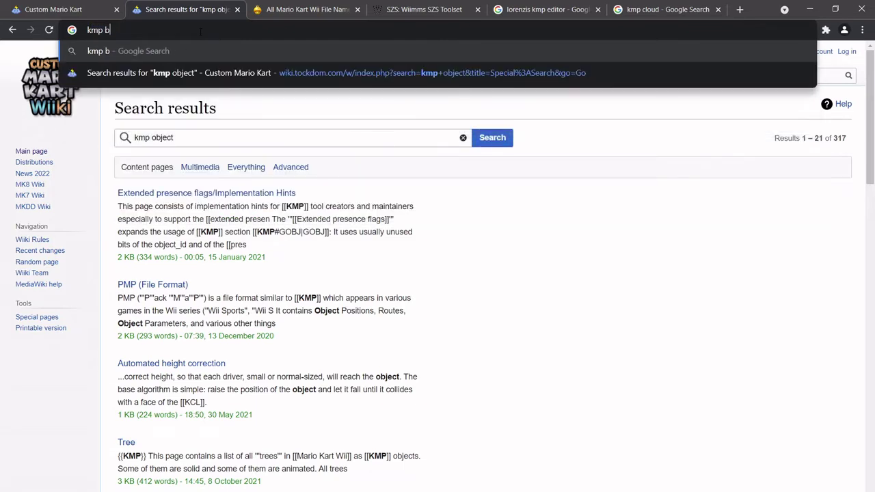
type("ct query")
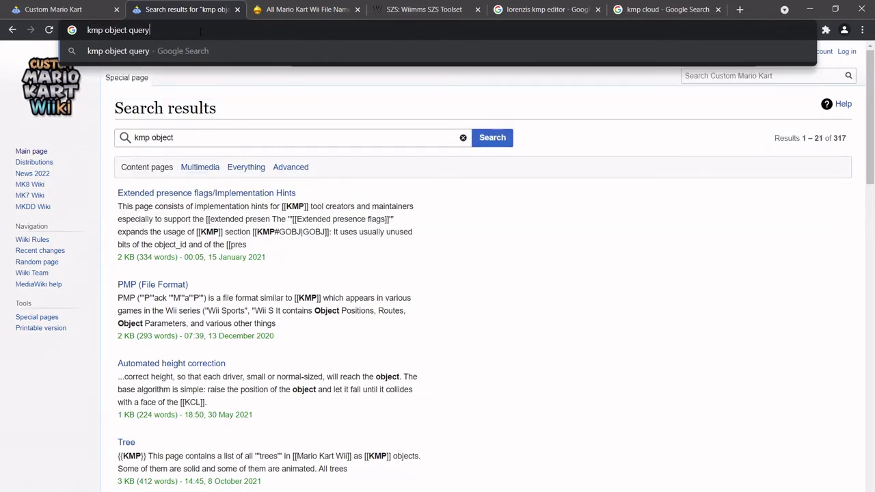
key("Return")
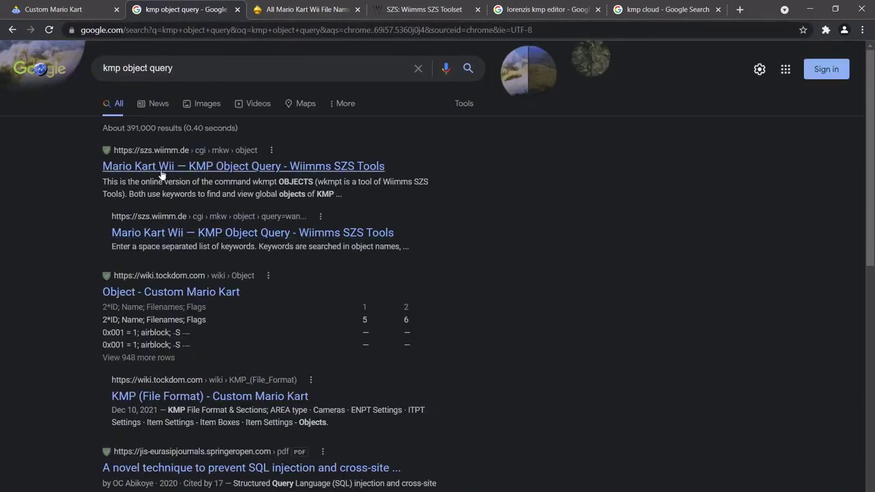
left_click(163, 168)
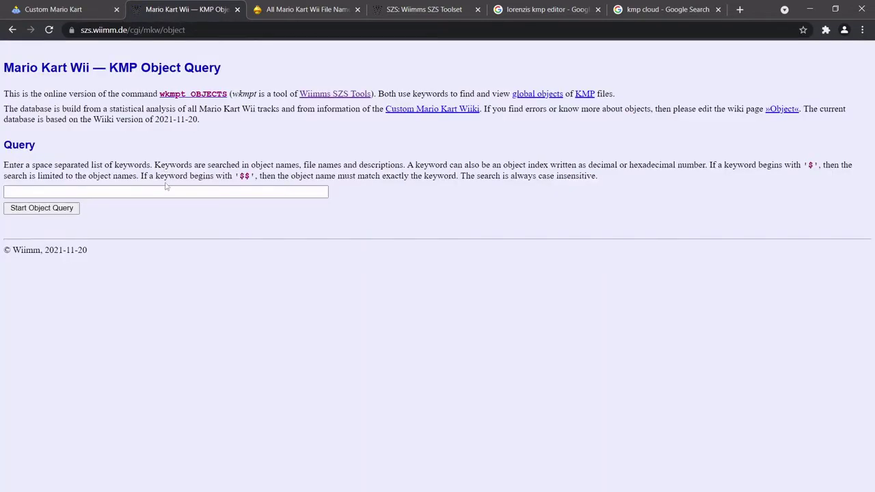
Query the object database for "itembox" and highlight the decimal ID of the plain itembox entry
left_click(172, 193)
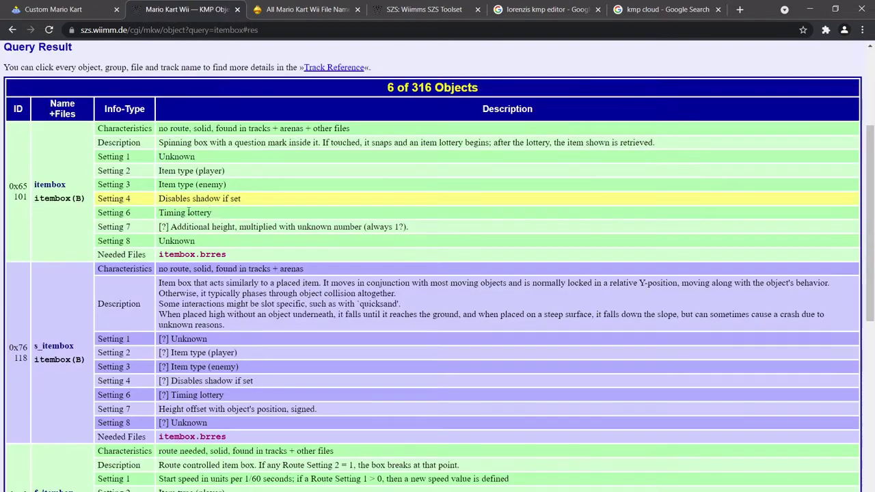
scroll(127, 236, "up", 1)
double_click(20, 254)
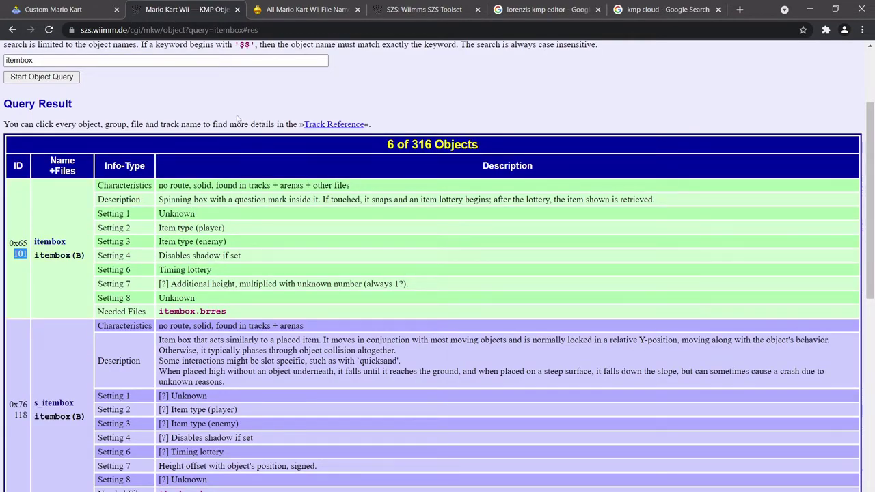
Read through the setting descriptions of the itembox entries, including the item types, shadow and lottery timing
left_click_drag(421, 287, 205, 199)
left_click(270, 254)
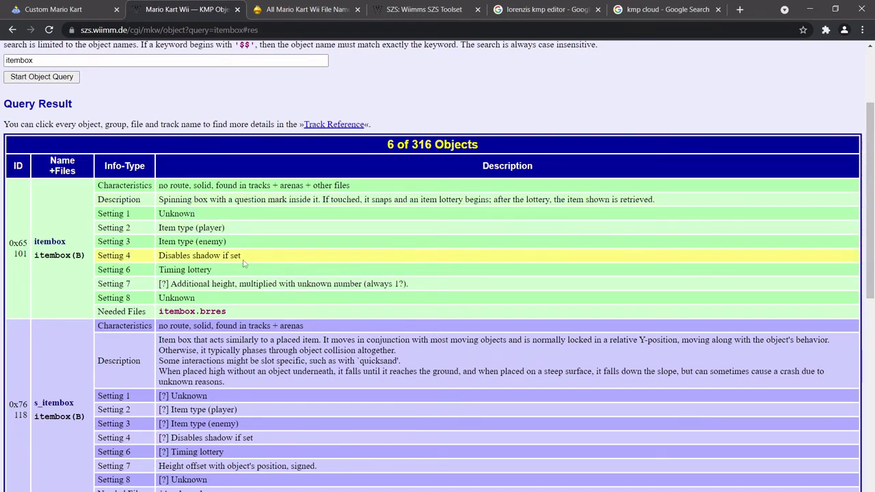
left_click_drag(243, 260, 166, 255)
left_click(166, 255)
left_click_drag(131, 214, 97, 216)
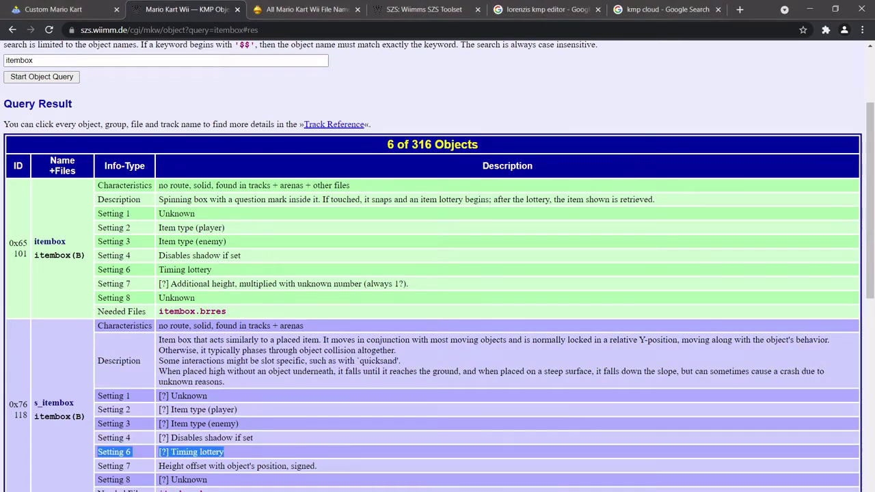
Switch back to Lorenzi's KMP Editor and set the selected object's ID to 101 and its Setting 3 to 1
key("alt+Tab")
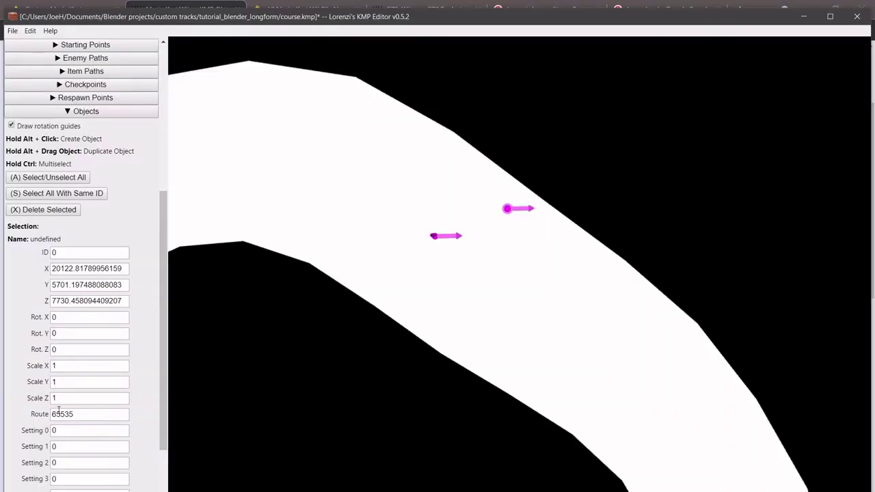
double_click(65, 430)
left_click(64, 479)
left_click(60, 248)
key("BackSpace")
type("101")
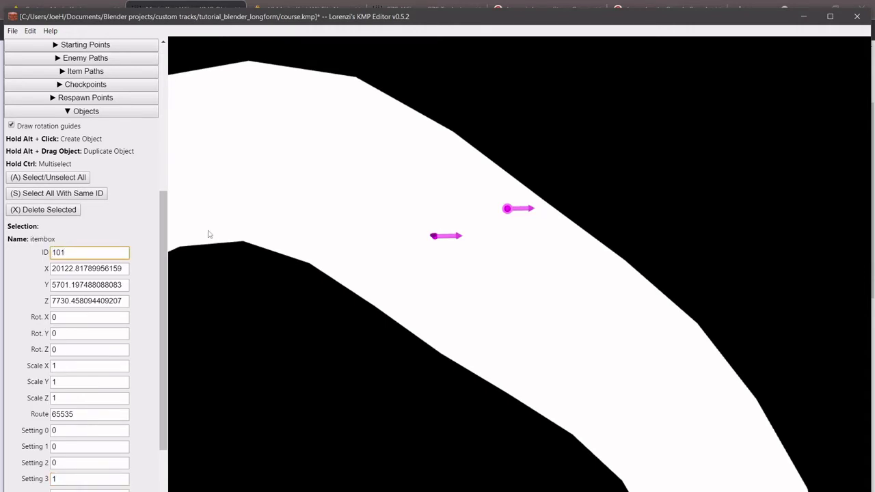
Delete the unassigned object beside the item box, and duplicate the item box into a row of five across the upper curve
left_click(432, 236)
key("x")
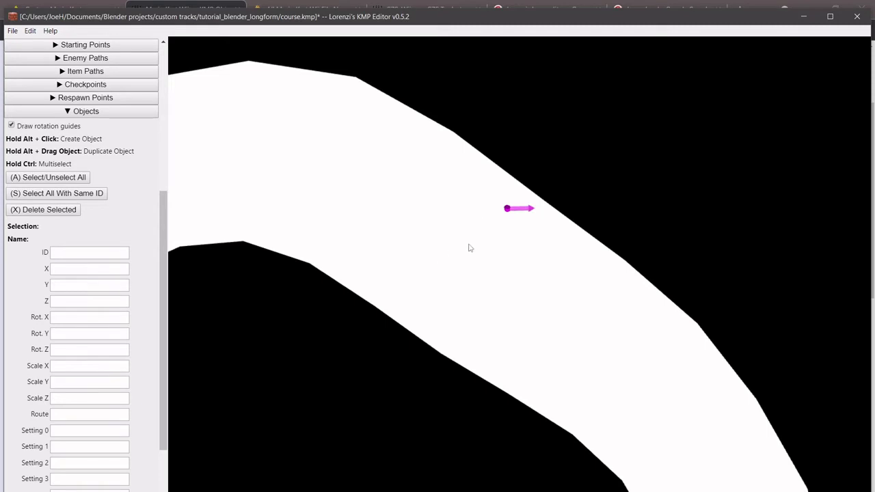
scroll(475, 240, "down", 2)
left_click(512, 225)
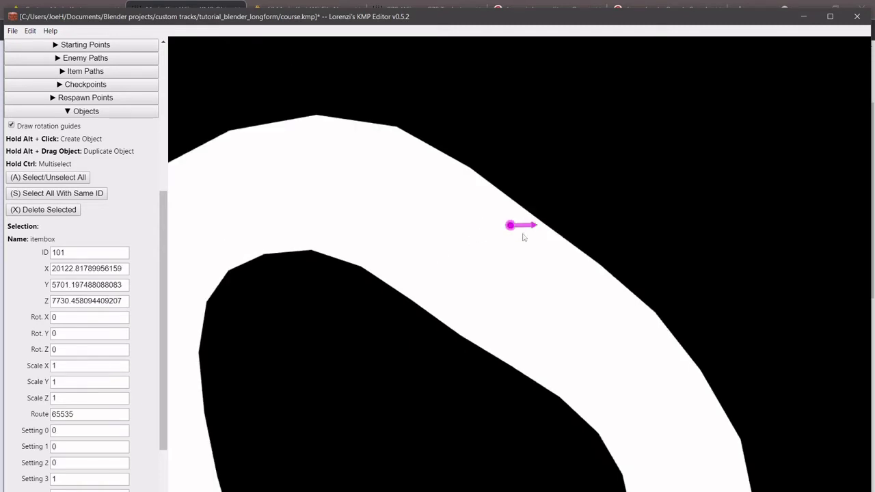
left_click_drag(512, 226, 463, 297, "alt")
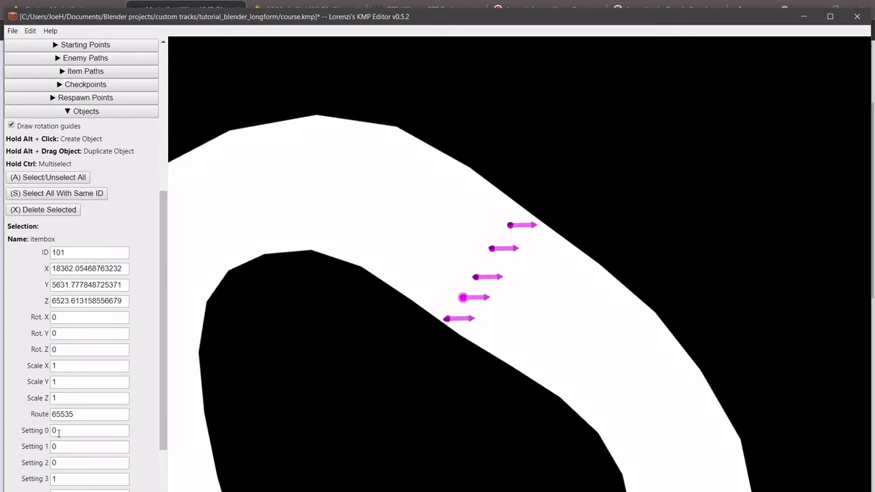
Check the ID and Setting 3 values of a duplicated item box
double_click(69, 254)
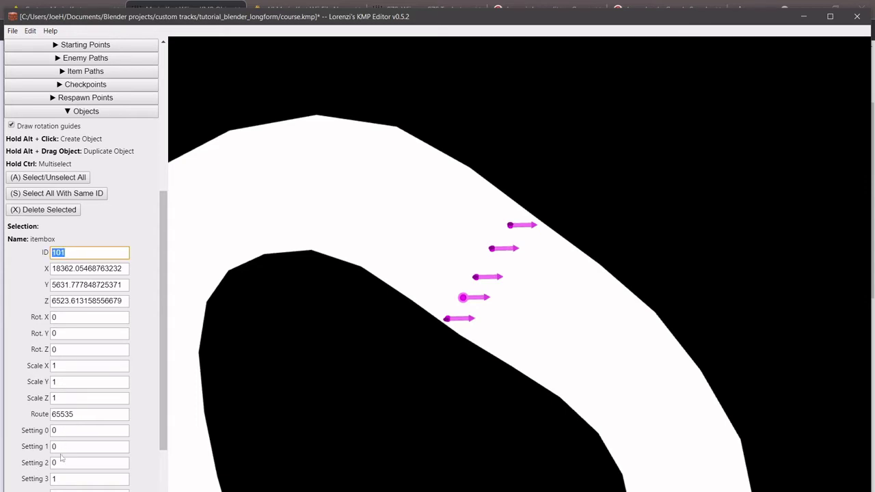
left_click(61, 478)
left_click(21, 398)
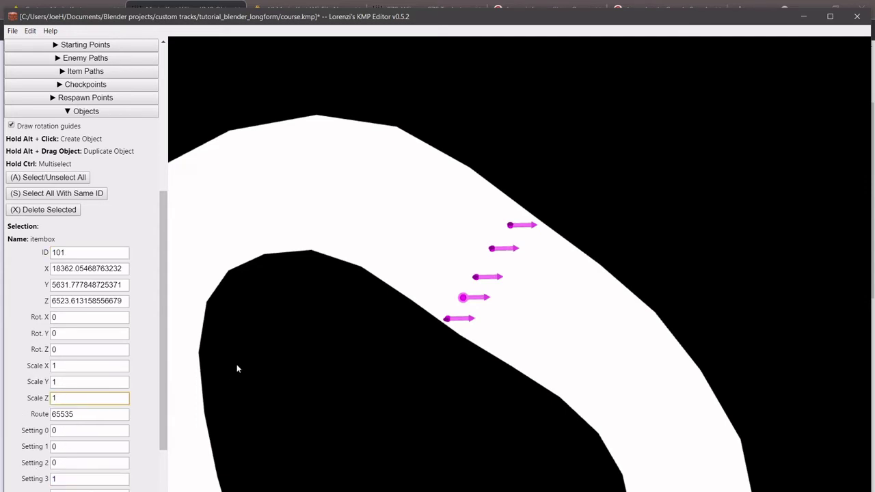
Duplicate an item box from the curve into a second row of five across the road before the jump gap
left_click(463, 301)
scroll(465, 307, "down", 5)
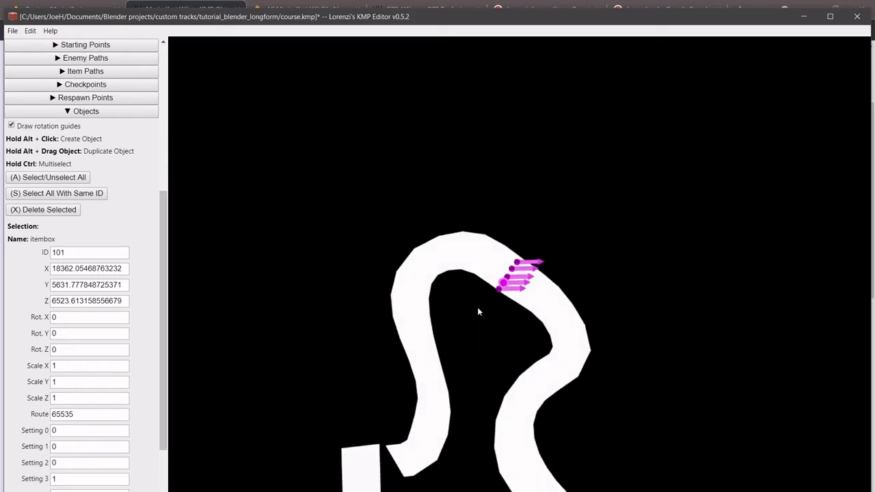
left_click_drag(478, 309, 544, 214)
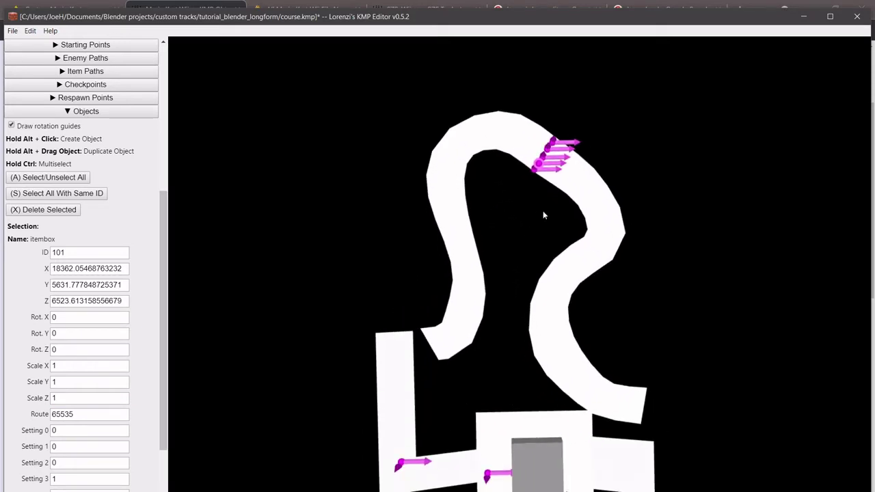
left_click_drag(539, 163, 459, 284)
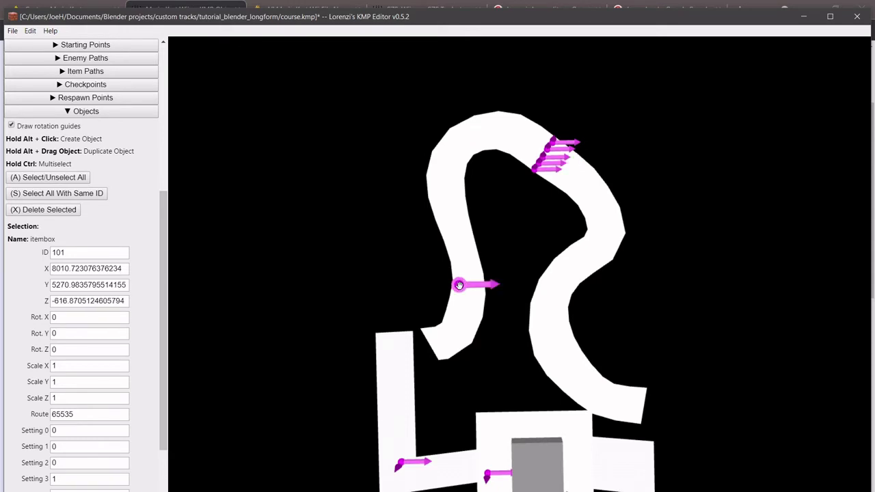
scroll(470, 297, "up", 2)
scroll(473, 299, "up", 5)
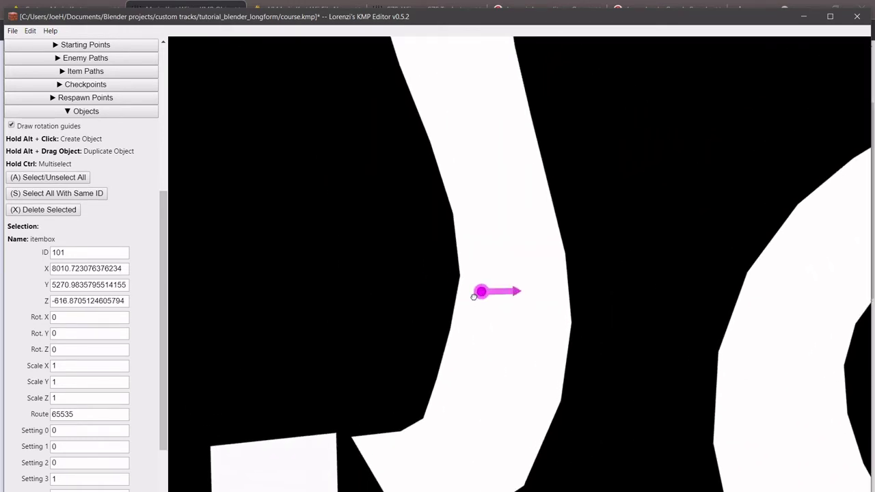
mouse_move(474, 296)
left_mouse_down()
mouse_move(467, 292)
mouse_move(564, 314)
mouse_move(465, 292)
left_mouse_up()
Duplicate item boxes onto the square platform, placing three on each of two opposite sides of the grey block
scroll(466, 292, "down", 10)
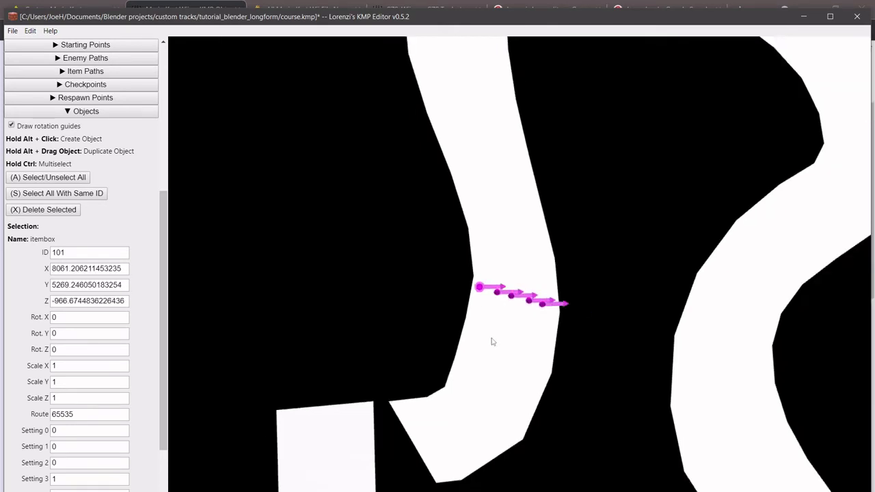
left_click_drag(509, 204, 577, 342)
scroll(508, 239, "up", 5)
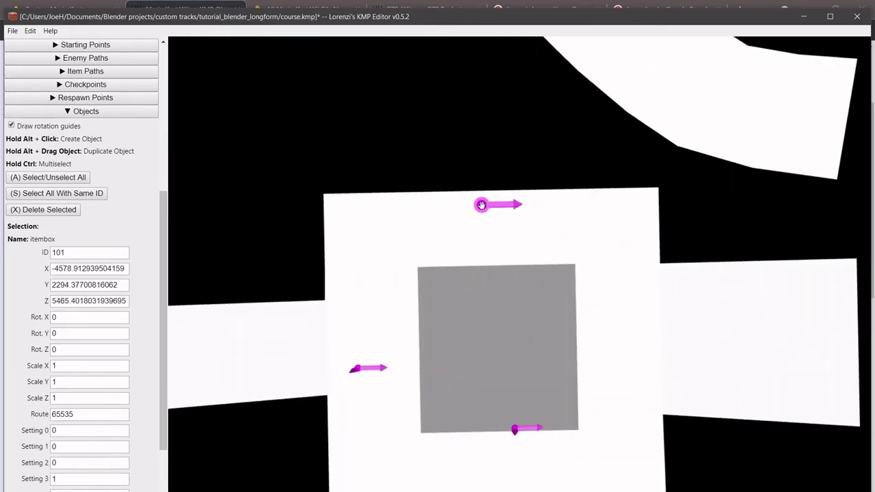
left_click_drag(481, 205, 507, 363, "alt")
scroll(489, 249, "down", 3)
scroll(505, 363, "up", 2)
scroll(505, 363, "up", 3)
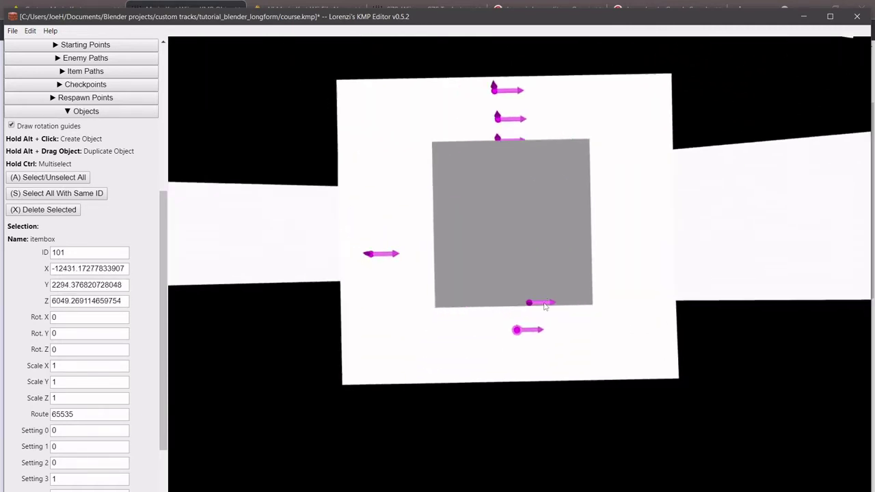
left_click_drag(529, 308, 540, 352)
scroll(540, 261, "down", 3)
scroll(538, 260, "down", 3)
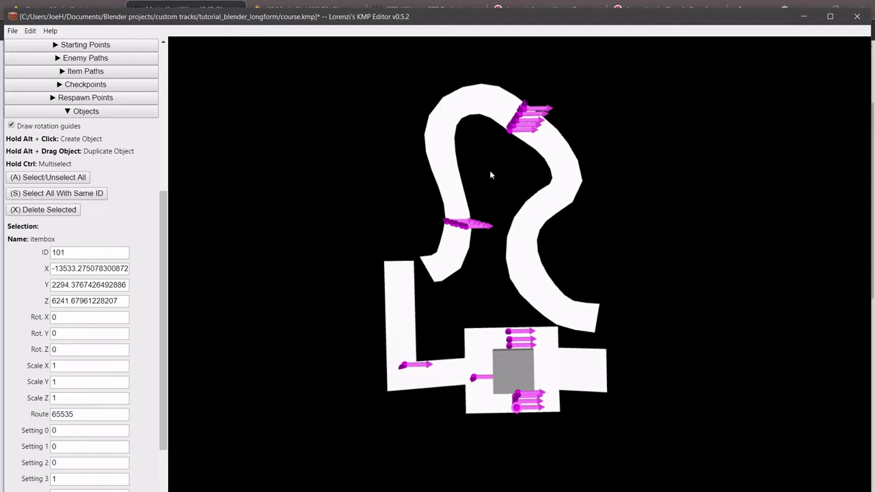
Move the two objects with ID 0 from the road corner and the platform into the empty gap beyond the platform's ramp
left_click(403, 364)
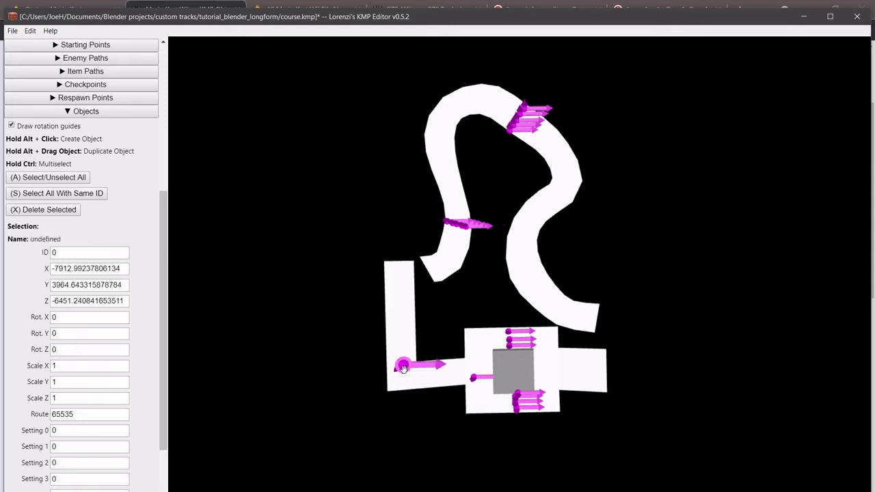
left_click(474, 377)
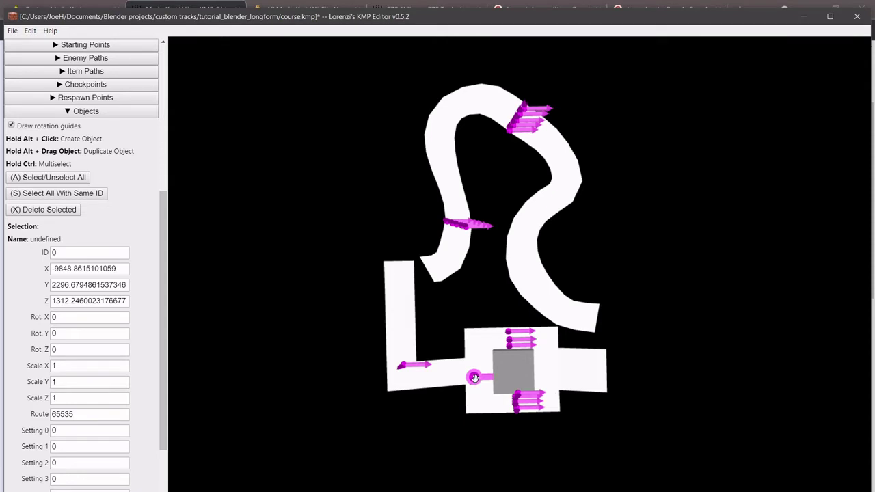
left_click_drag(473, 377, 635, 384)
mouse_move(634, 384)
right_mouse_down()
mouse_move(645, 342)
mouse_move(638, 385)
right_mouse_up()
left_click_drag(408, 361, 635, 351)
right_click_drag(634, 351, 414, 386)
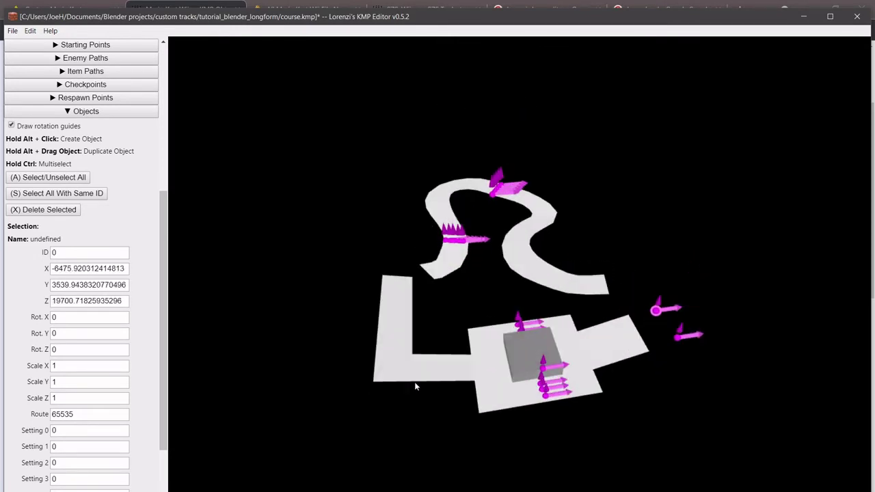
Switch to the KMP Object Query page in the browser and query the object database for "mushroom"
key("alt+Tab")
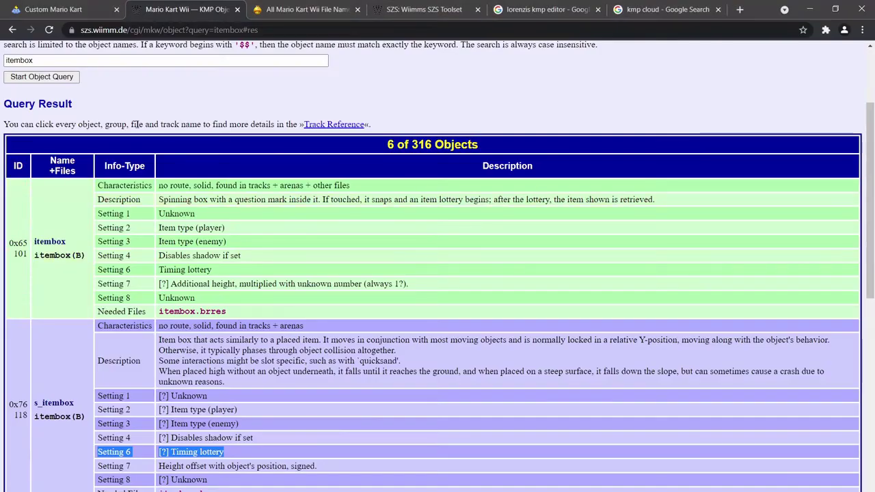
scroll(273, 137, "up", 1)
left_click_drag(273, 117, 22, 88)
type("mush")
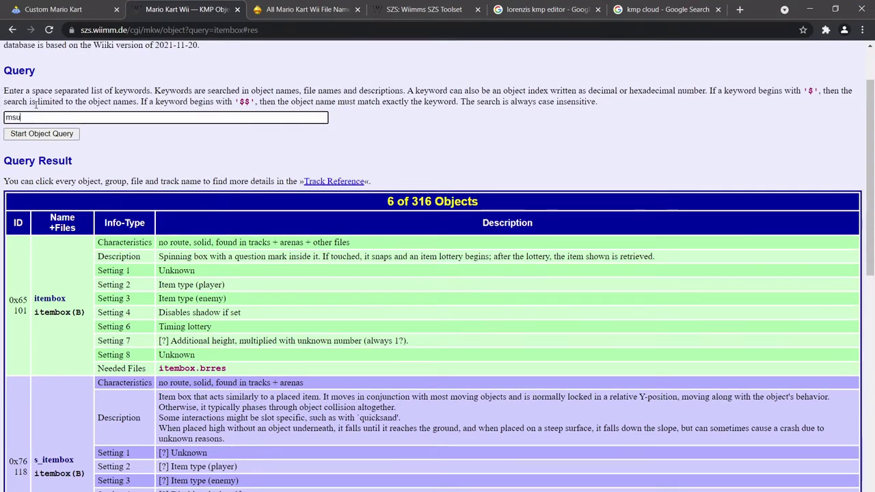
type("room")
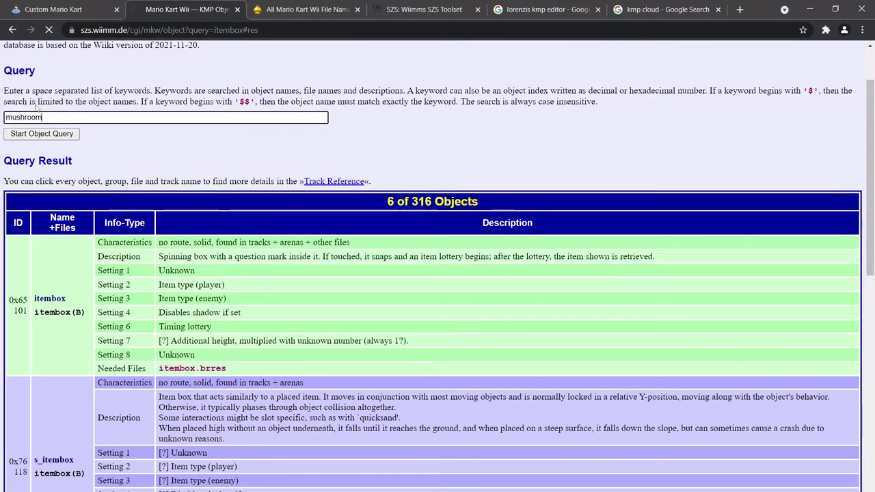
key("Return")
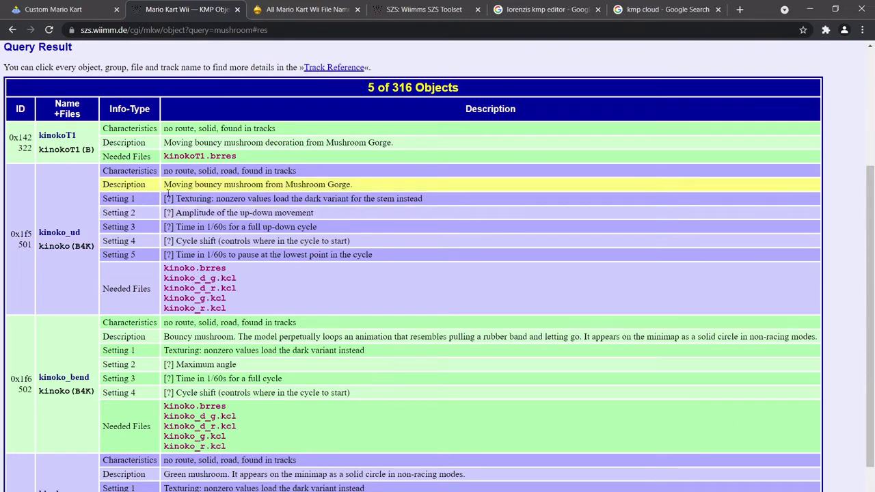
Read through the mushroom entries, especially the kinoko_bend description and its Settings 1 to 4, and highlight its decimal ID
scroll(232, 273, "down", 1)
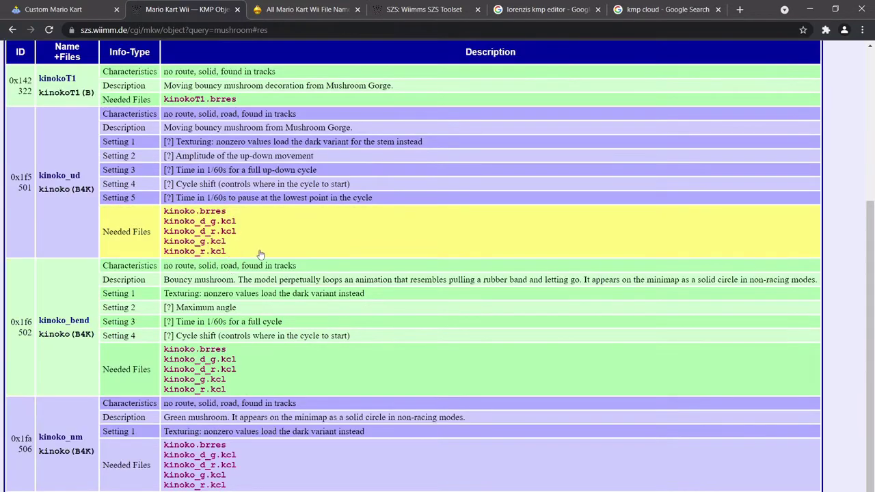
scroll(253, 259, "down", 1)
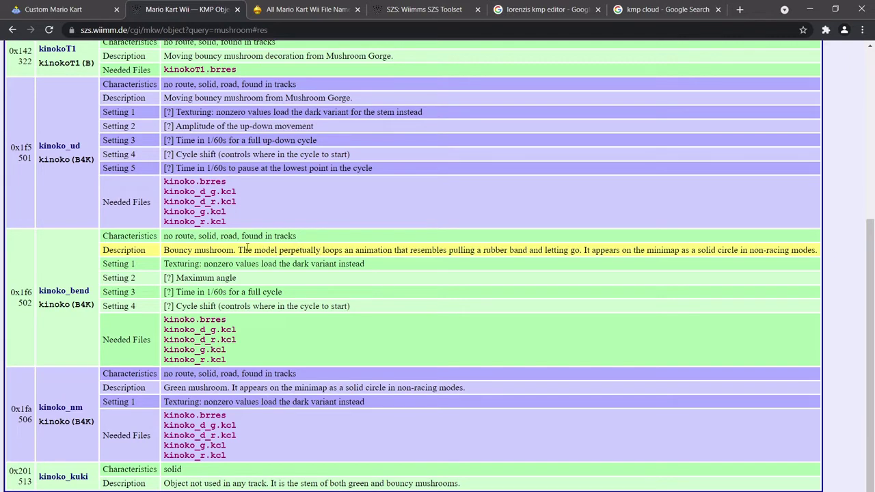
left_click_drag(238, 250, 365, 248)
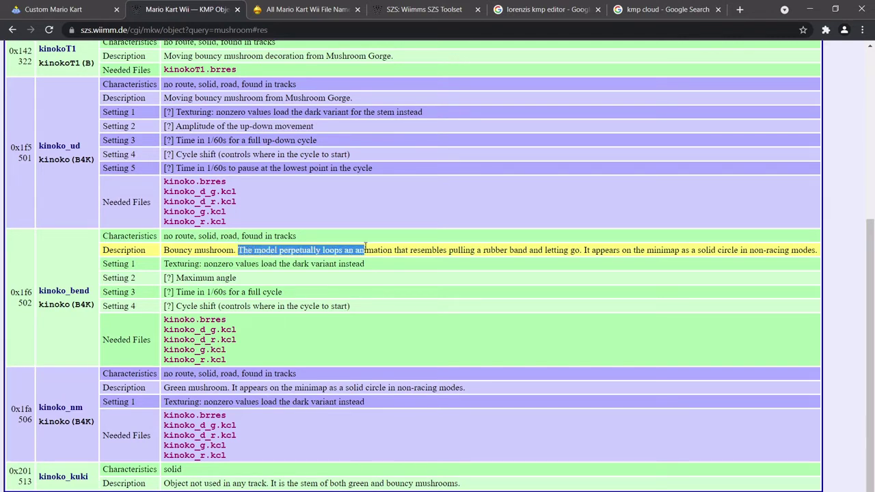
left_click_drag(175, 238, 284, 237)
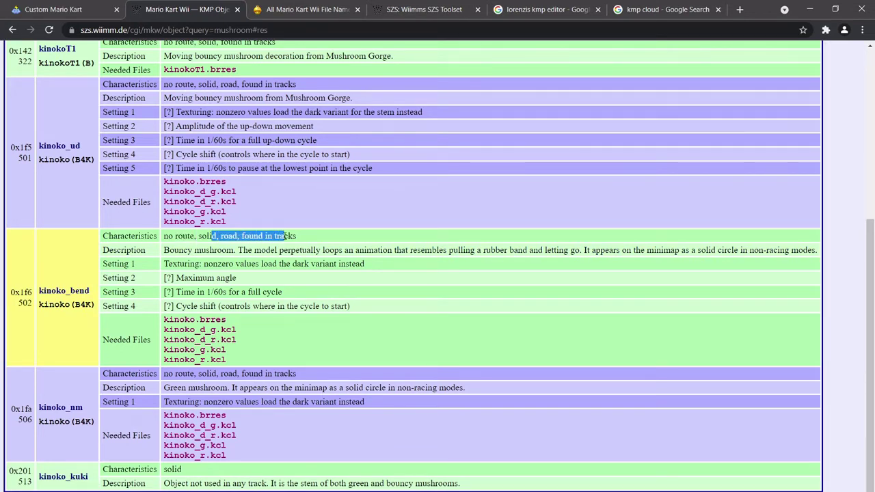
left_click(285, 236)
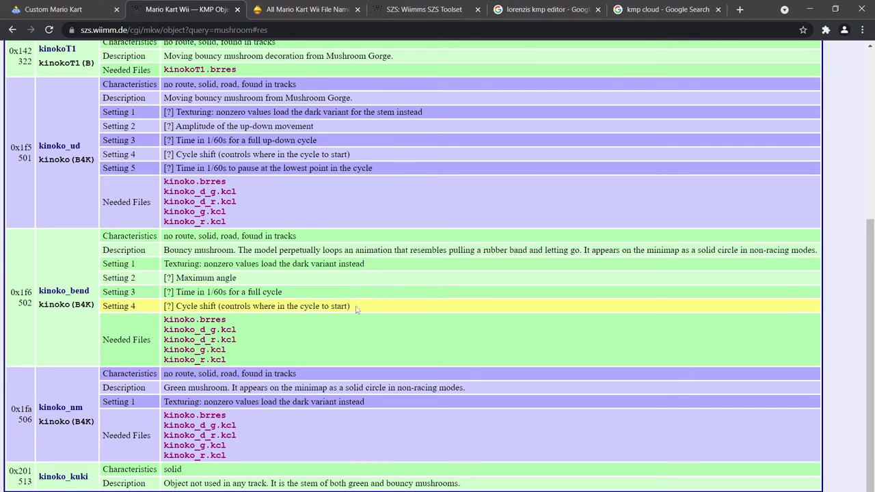
left_click_drag(358, 310, 173, 272)
left_click(170, 278)
left_click(354, 309)
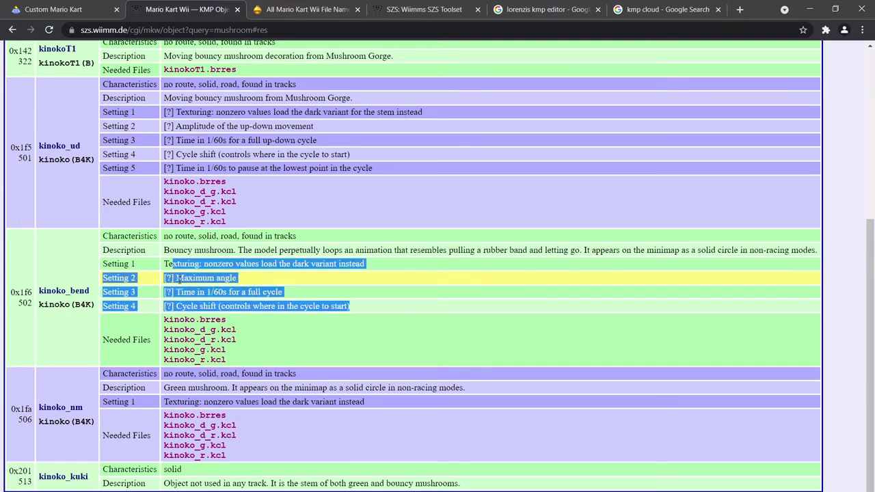
left_click(177, 278)
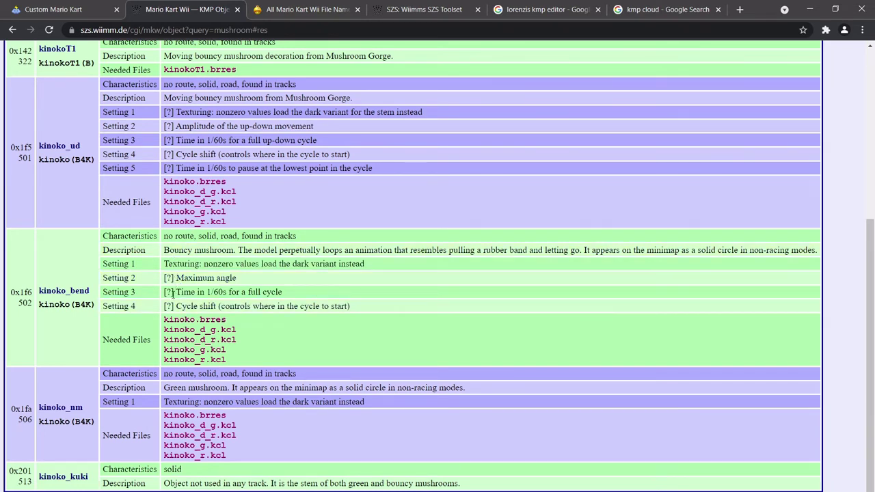
left_click_drag(174, 292, 282, 292)
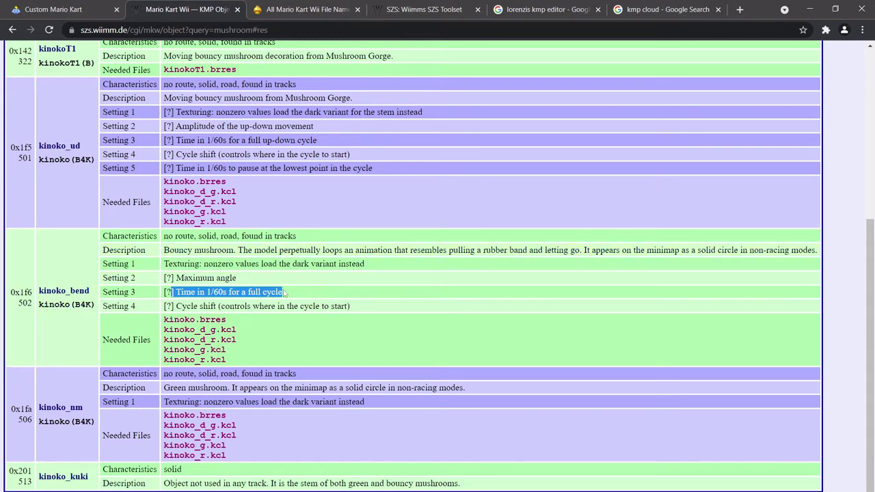
left_click(381, 270)
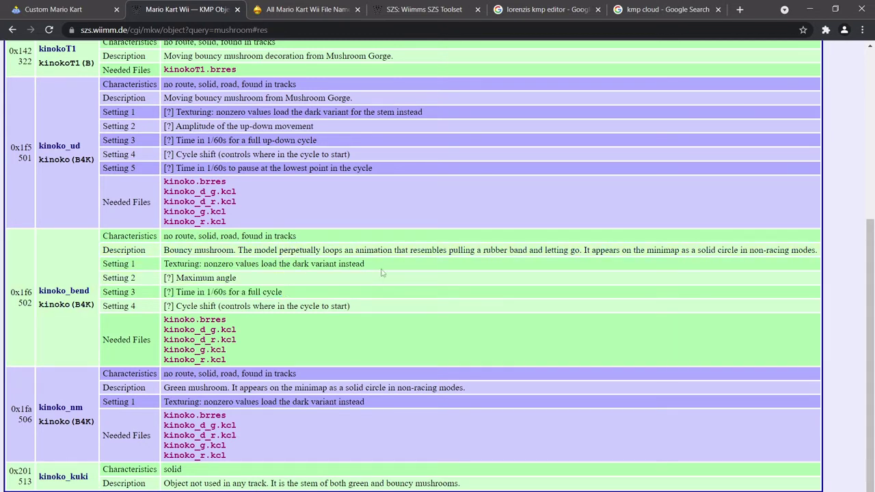
double_click(24, 303)
Switch back to the KMP editor and set the ID of both objects in the gap to 502
key("alt+Tab")
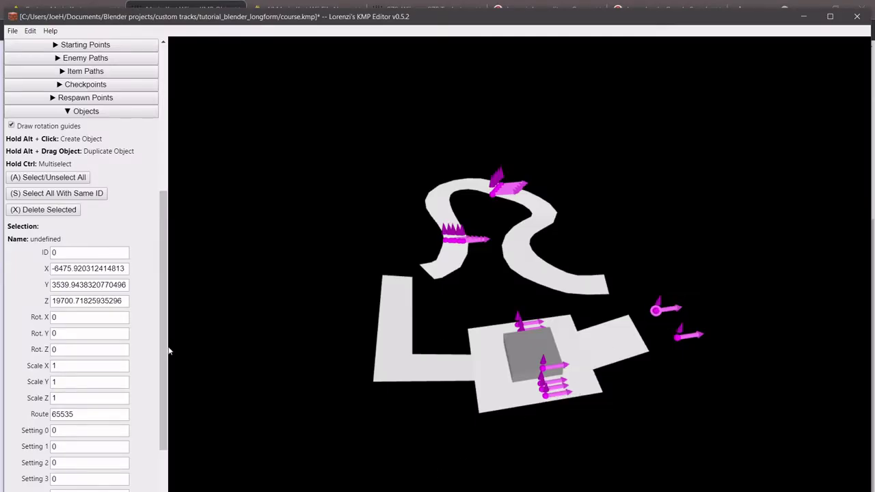
left_click(70, 252)
type("502")
left_click(677, 336)
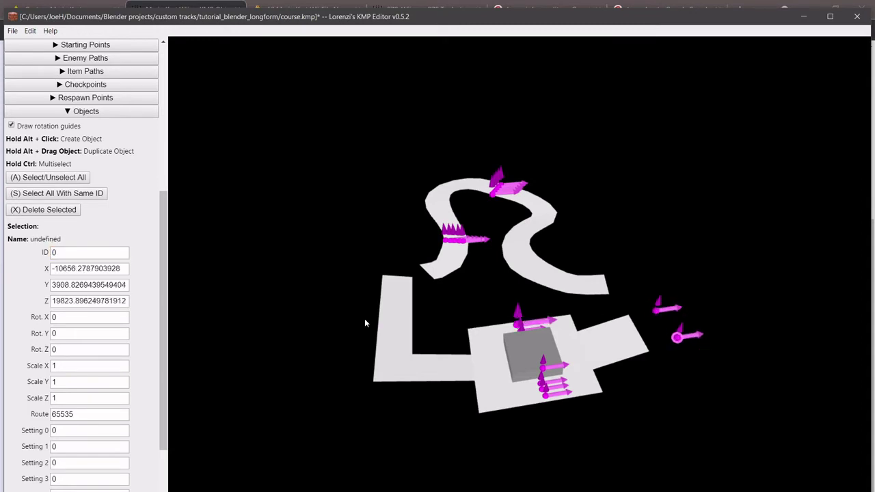
left_click(96, 253)
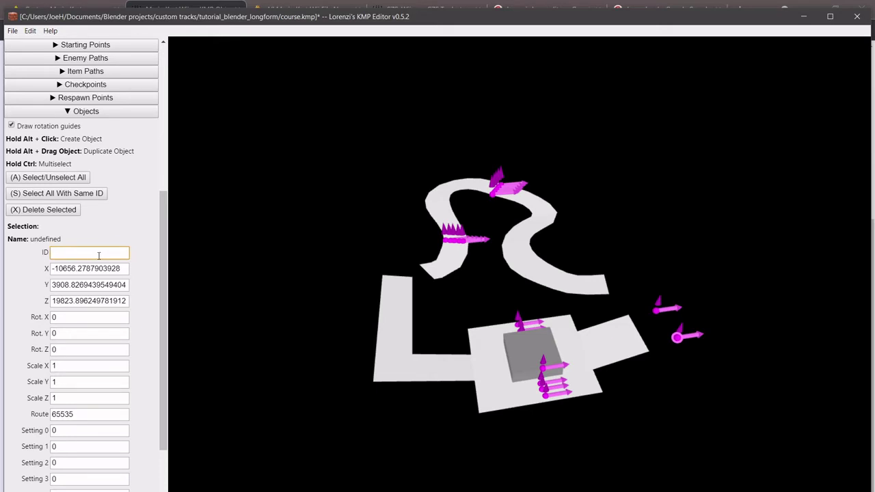
type("502")
right_click_drag(640, 298, 604, 291)
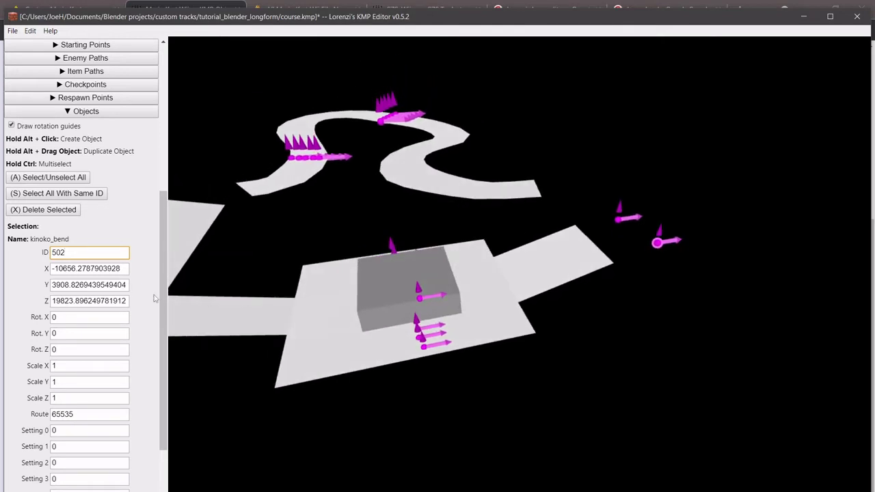
Set the X, Y and Z scale of the selected kinoko_bend mushroom in the gap to 2
left_click(62, 369)
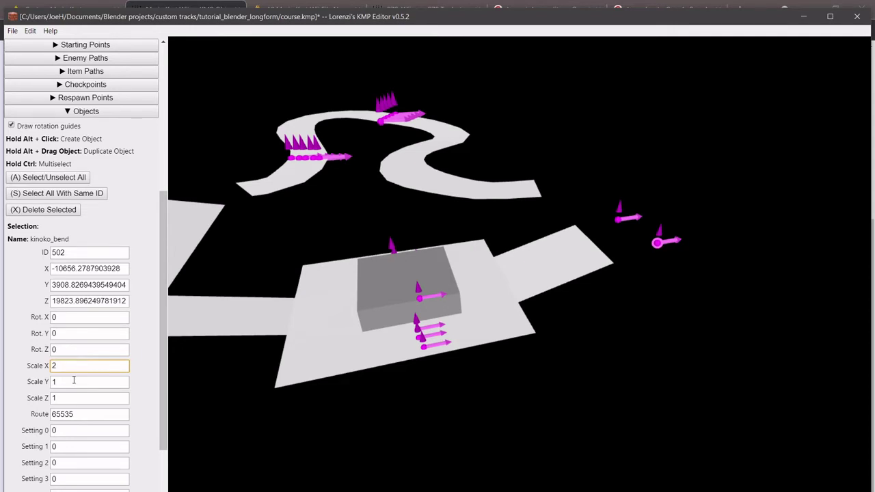
left_click(75, 381)
type("2")
left_click(75, 397)
key("BackSpace")
type("2")
Select the other kinoko_bend mushroom, closer to the ramp's end, and set its X, Y and Z scale to 2
left_click(617, 219)
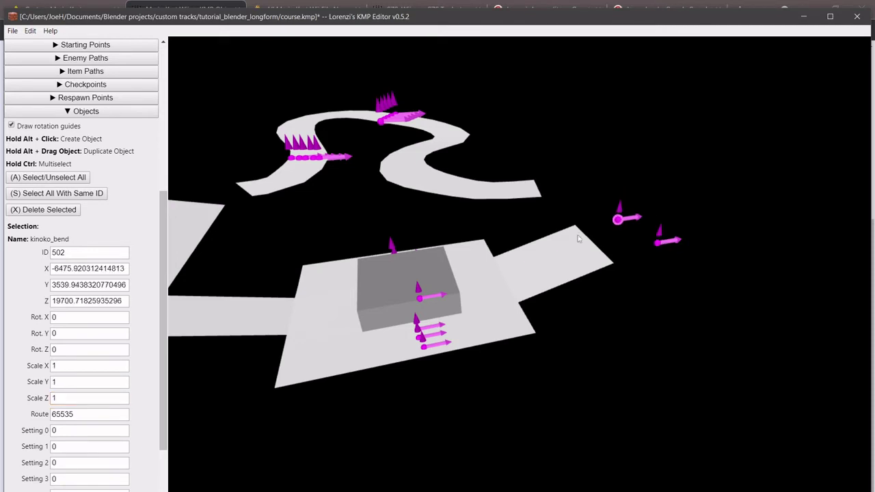
left_click(83, 364)
left_click(108, 387)
left_click(108, 397)
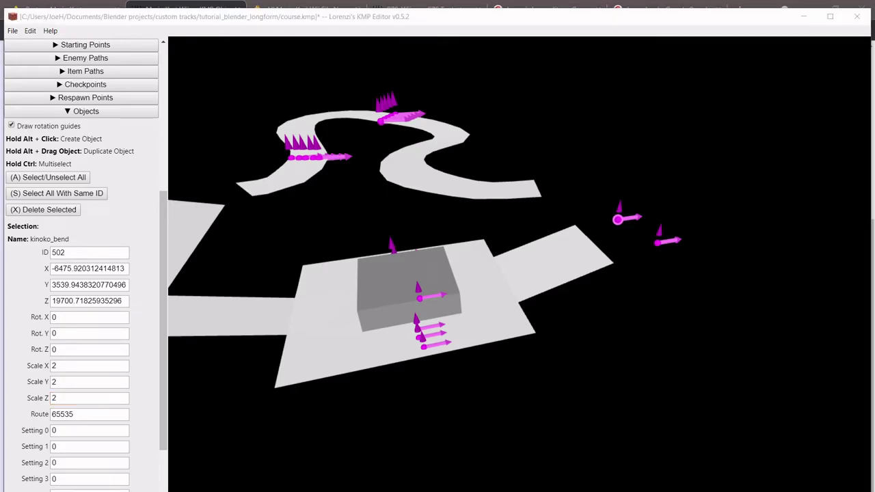
Switch to File Explorer and copy kinoko_course.szs from the game's Course folder
key("alt+Tab")
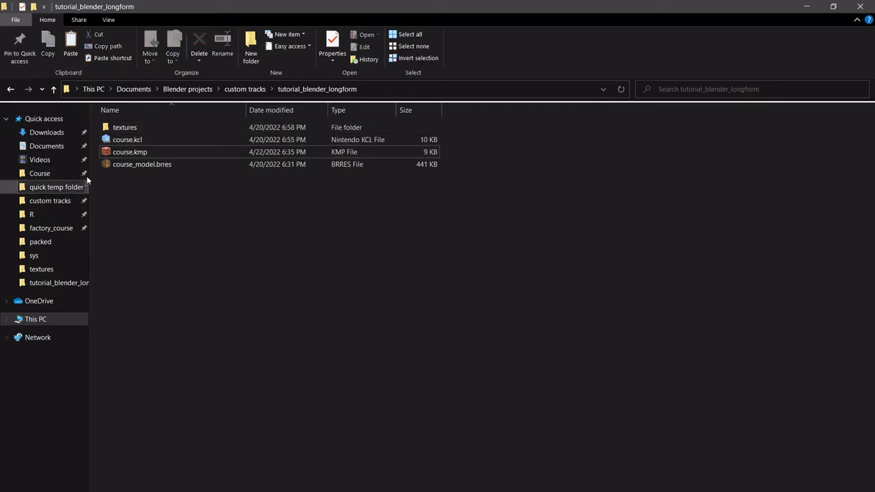
left_click(40, 173)
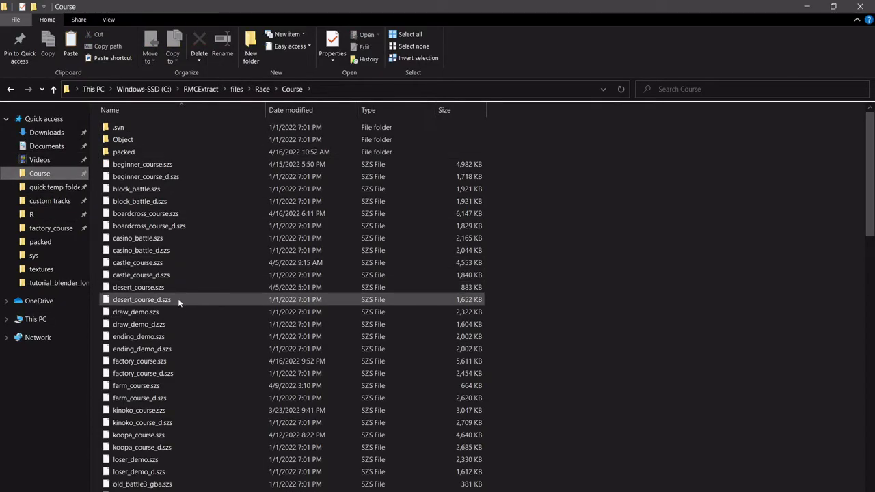
scroll(182, 361, "down", 6)
scroll(181, 311, "up", 5)
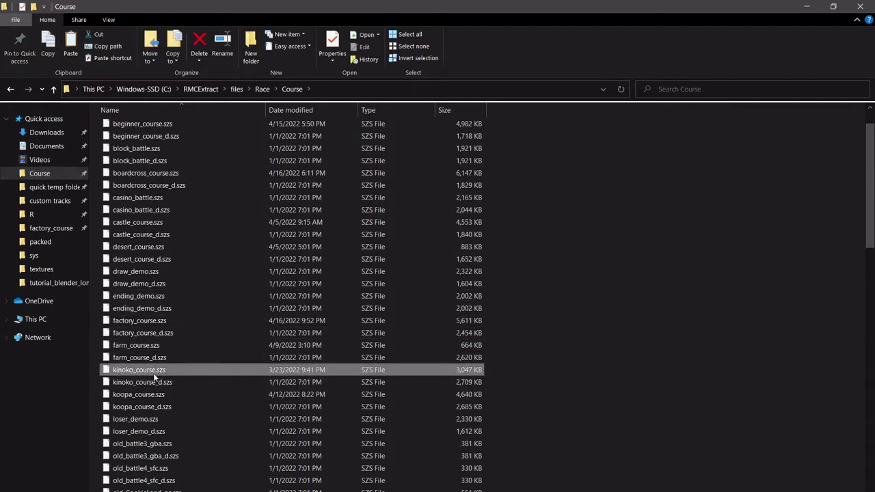
Switch to the browser's Mario Kart Wii file names thread and highlight the Mushroom Gorge entry in the track list
key("alt+Tab")
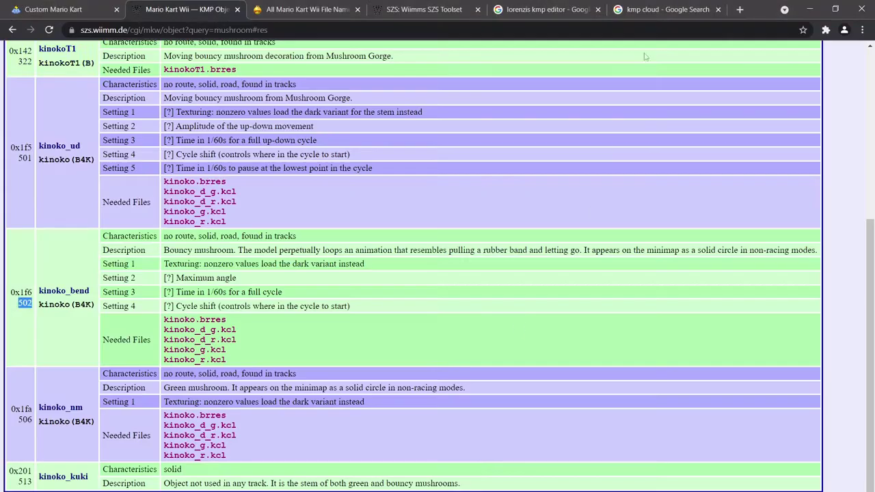
left_click(319, 8)
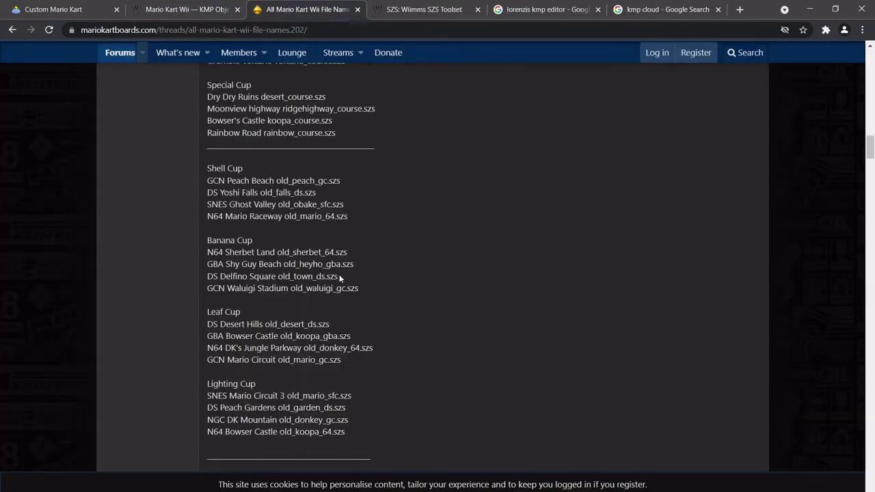
scroll(339, 276, "up", 5)
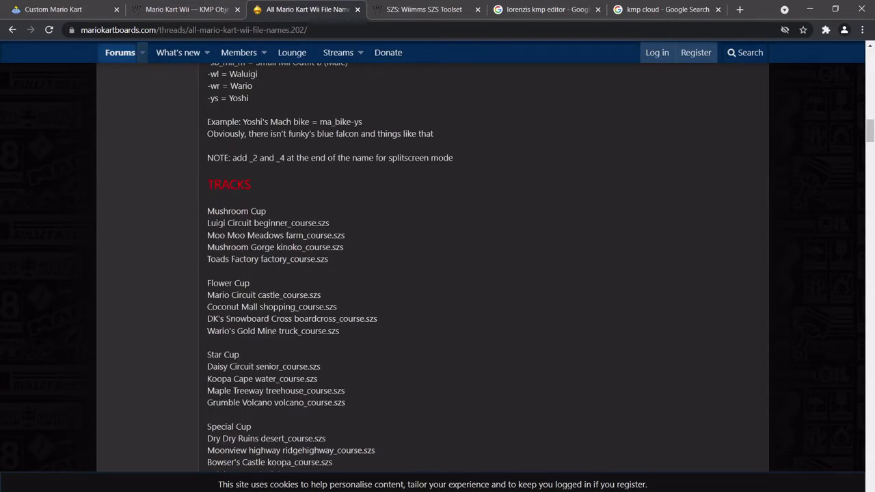
left_click_drag(214, 247, 349, 248)
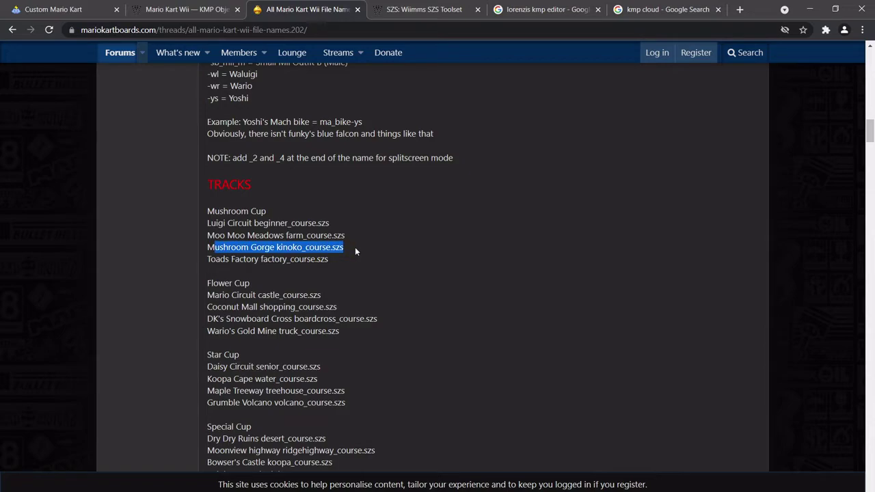
Switch back to File Explorer and paste the copied kinoko_course.szs into the tutorial_blender_longform folder
key("alt+Tab")
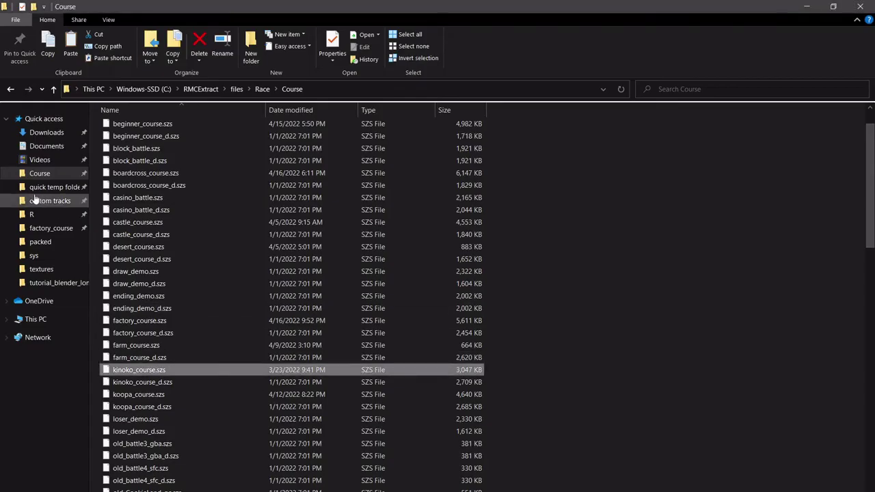
left_click(46, 286)
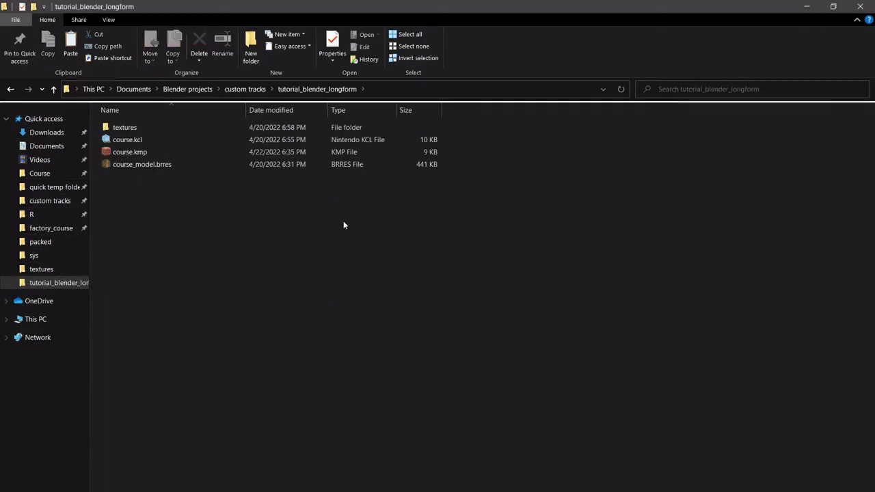
key("ctrl+v")
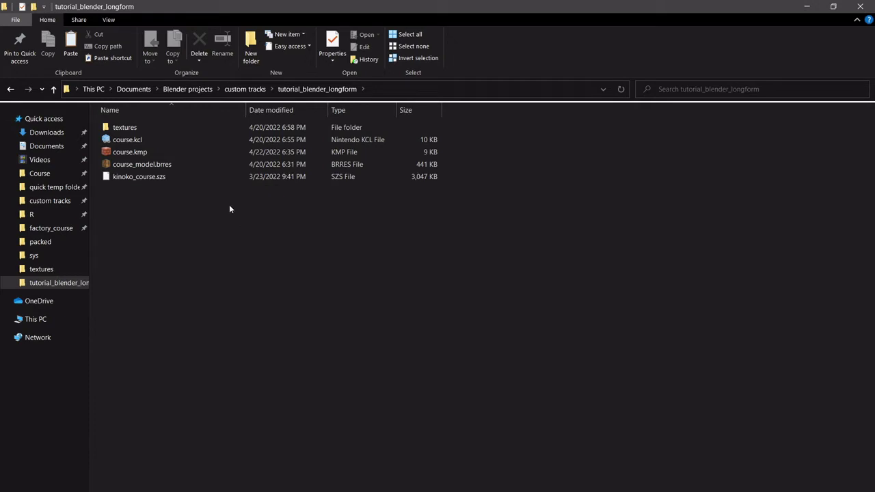
right_click(193, 218)
left_click(246, 328)
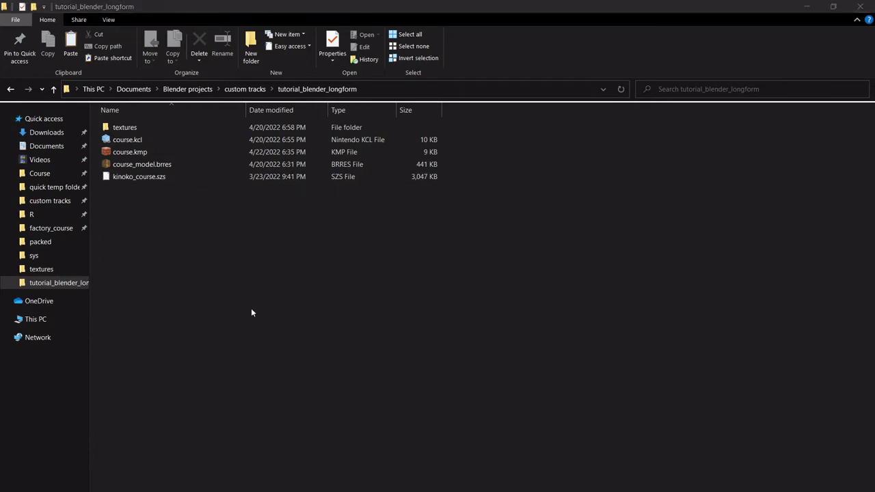
type("w")
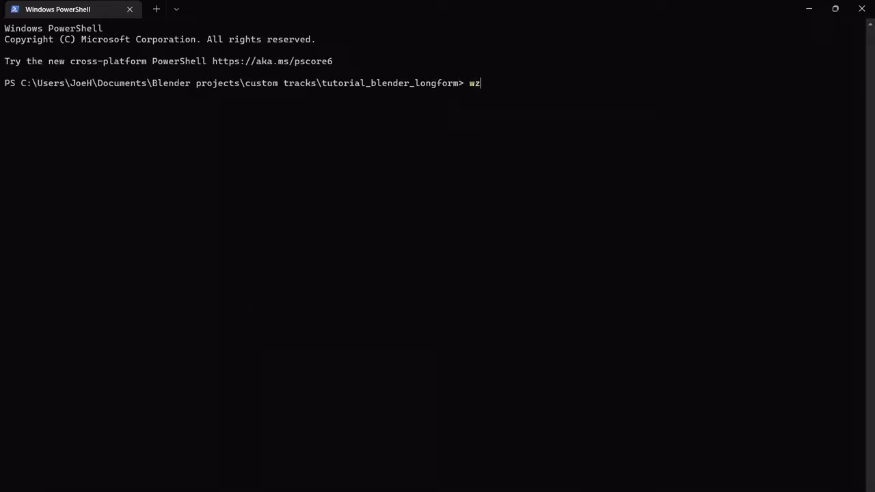
left_click(861, 9)
Extract the course archive in the tutorial_blender_longform folder by running wszst xall *.szs from the folder's path
left_click(405, 86)
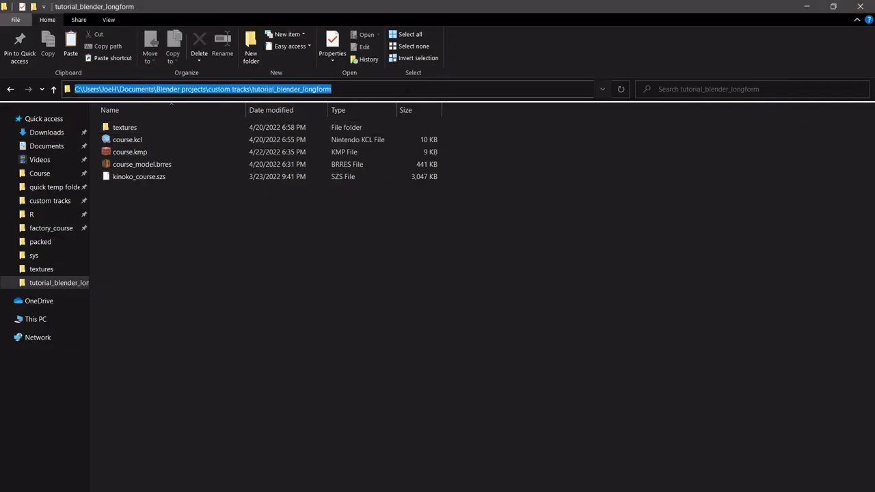
type("wszst xal")
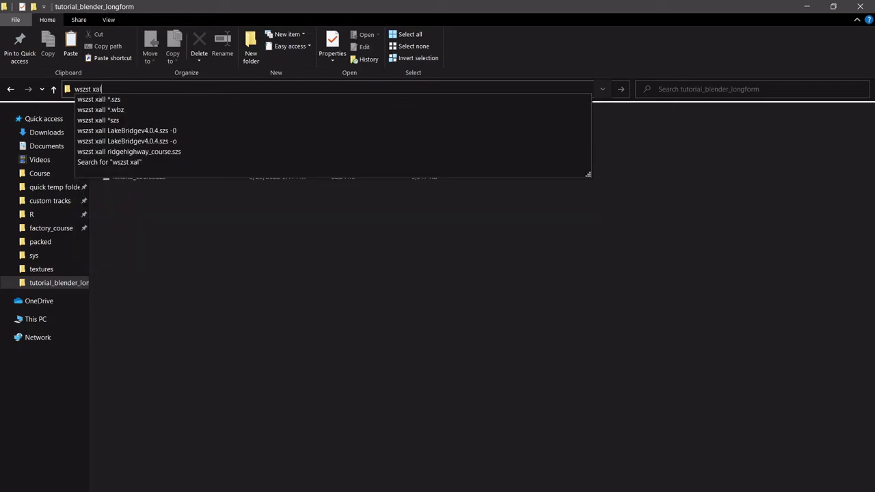
type("l *.szs")
key("Return")
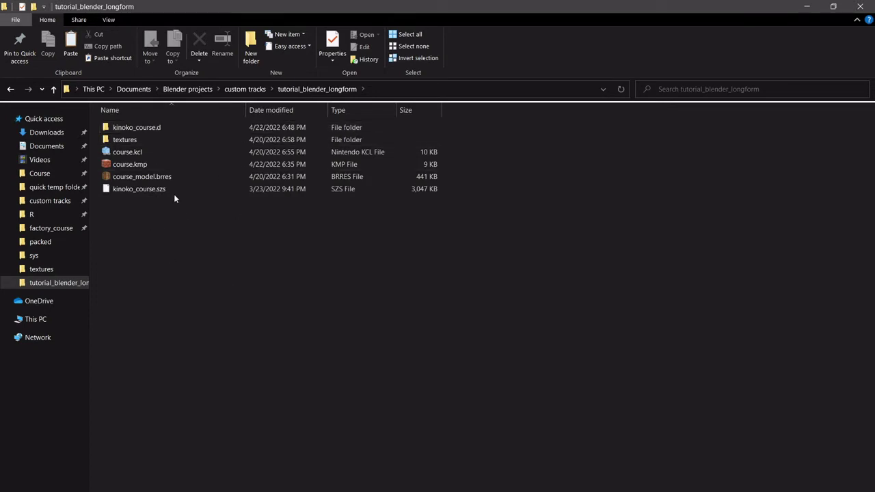
Open course.kmp from the extracted kinoko_course.d folder in the KMP editor, examine the track layout from several angles, and close it
double_click(172, 125)
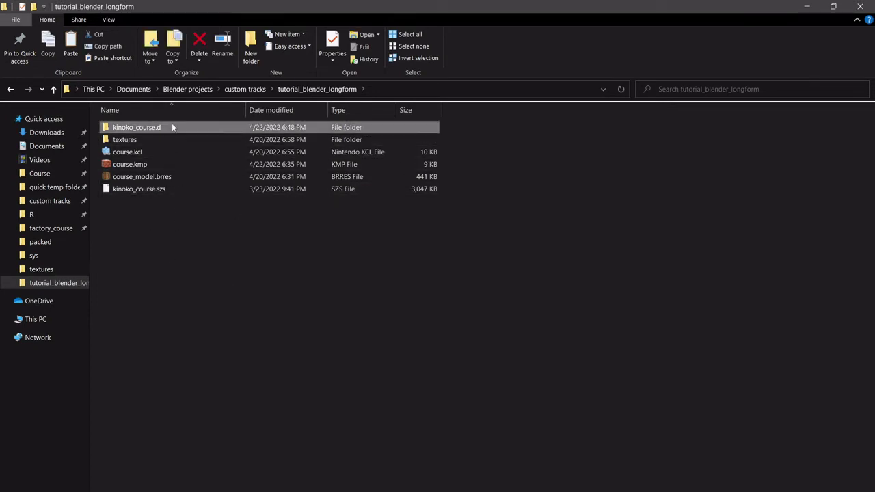
left_click(136, 213)
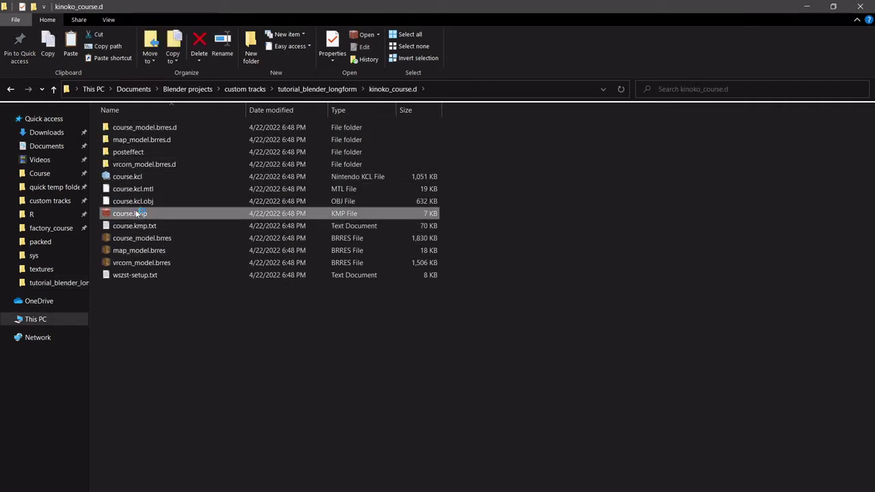
double_click(151, 215)
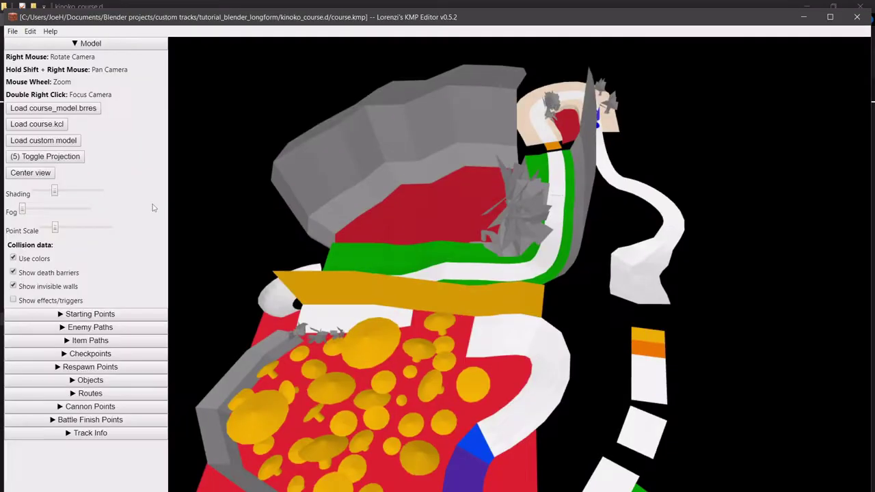
scroll(501, 235, "down", 5)
right_click_drag(501, 235, 544, 185)
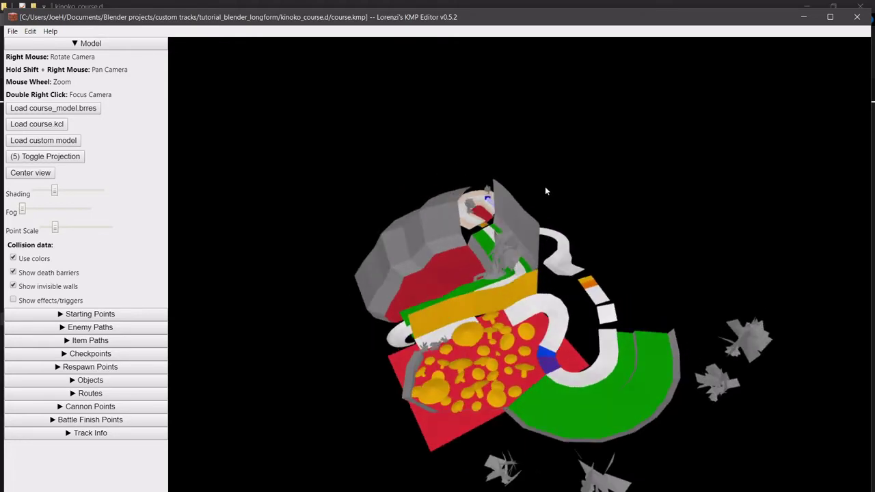
scroll(545, 186, "up", 6)
right_click_drag(622, 175, 674, 205)
scroll(617, 277, "down", 5)
scroll(604, 272, "up", 3)
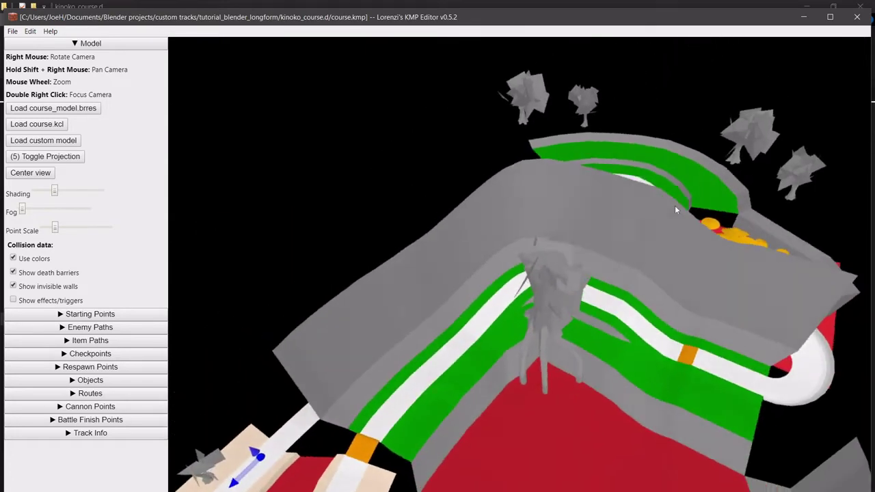
scroll(615, 226, "down", 5)
scroll(594, 244, "up", 2)
right_click_drag(594, 244, 610, 278)
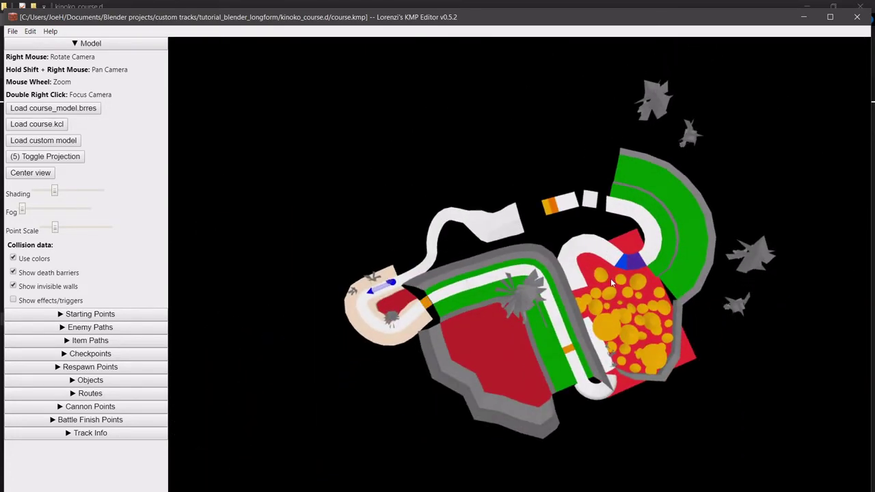
scroll(610, 278, "up", 2)
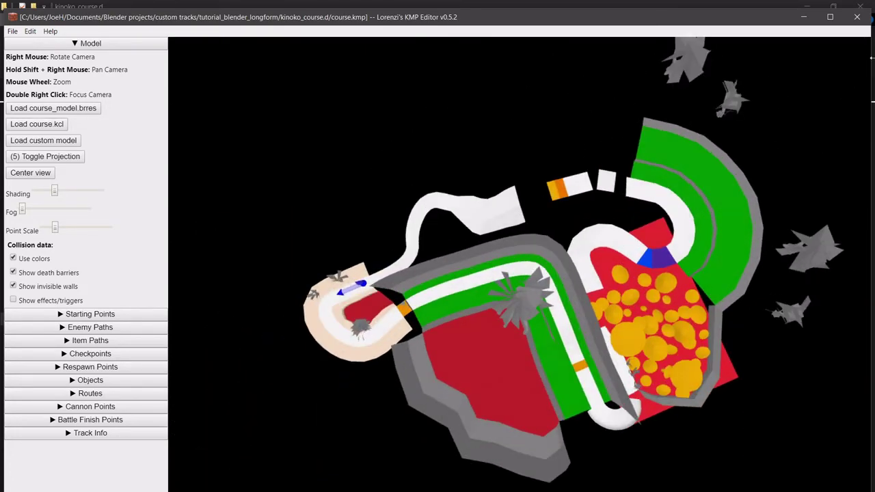
left_click(857, 17)
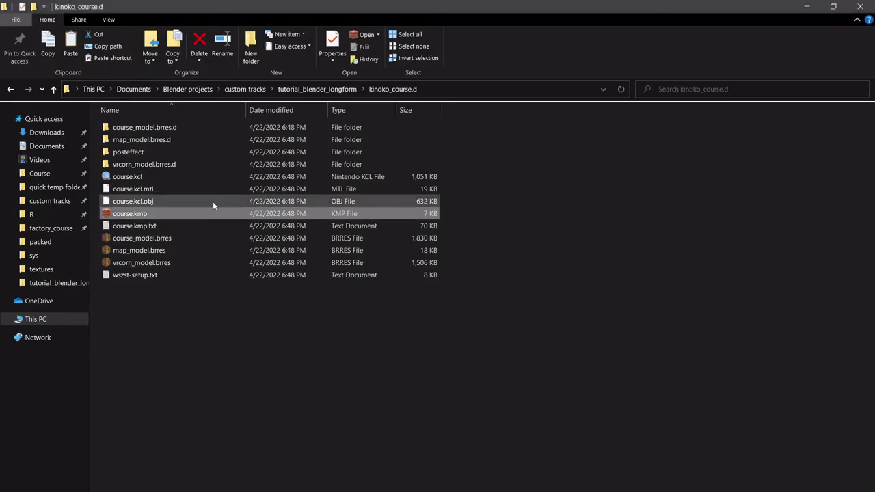
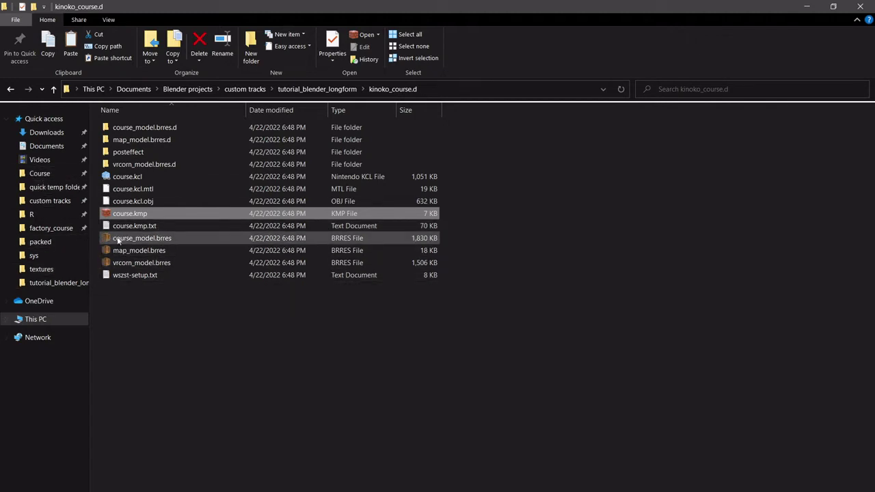
Return to the tutorial_blender_longform folder and delete the kinoko_course.d folder and kinoko_course.szs
left_click(325, 89)
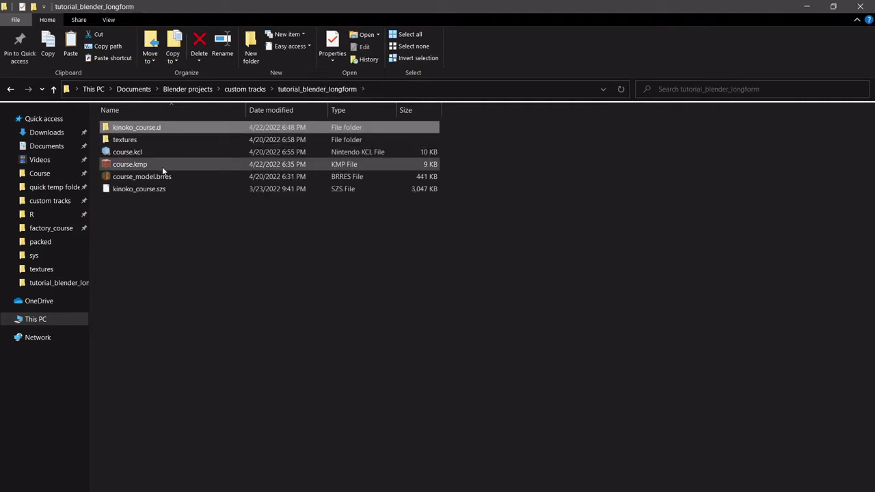
key("Delete")
left_click(156, 179)
key("Delete")
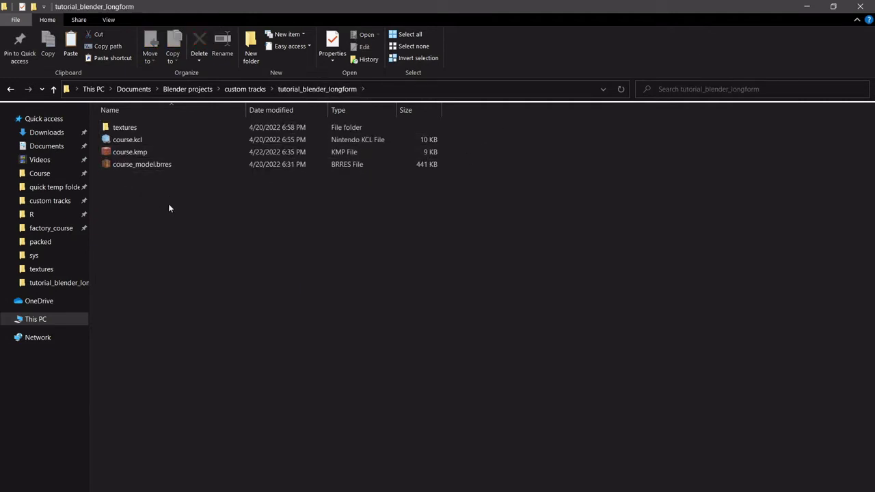
Open the kinoko_course.d folder inside _Mkwii_course in the custom tracks folder
left_click(51, 200)
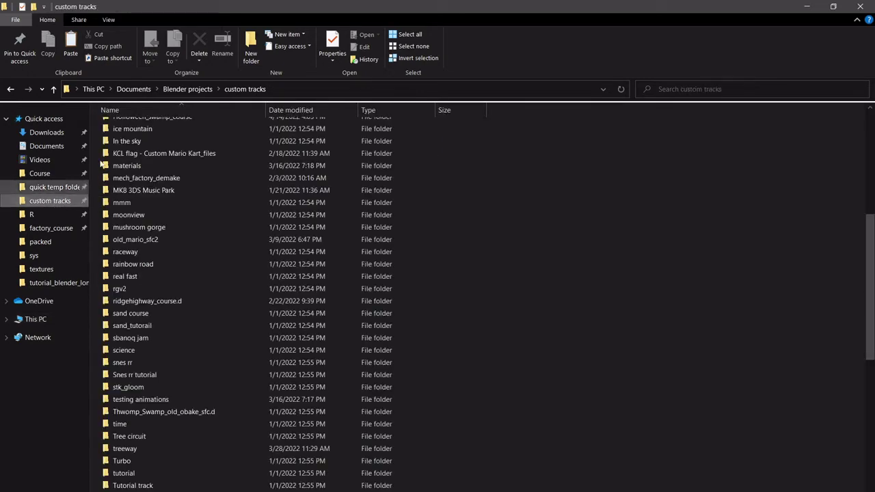
scroll(199, 157, "up", 8)
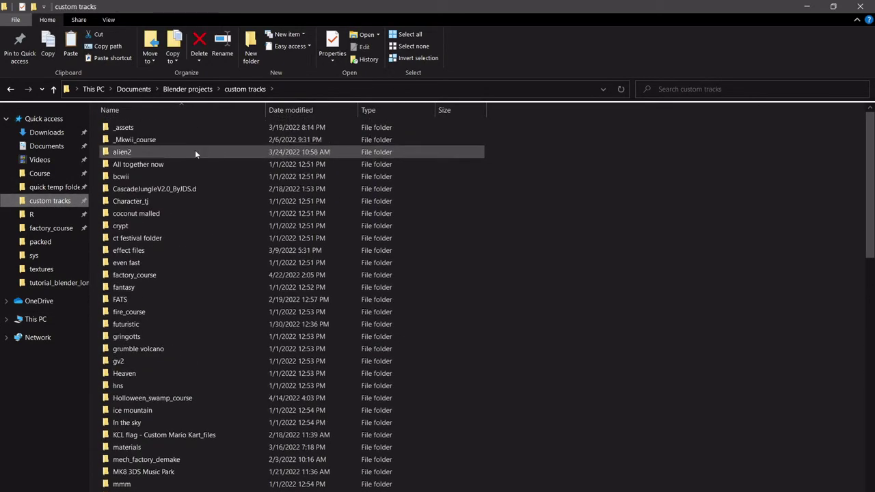
double_click(159, 139)
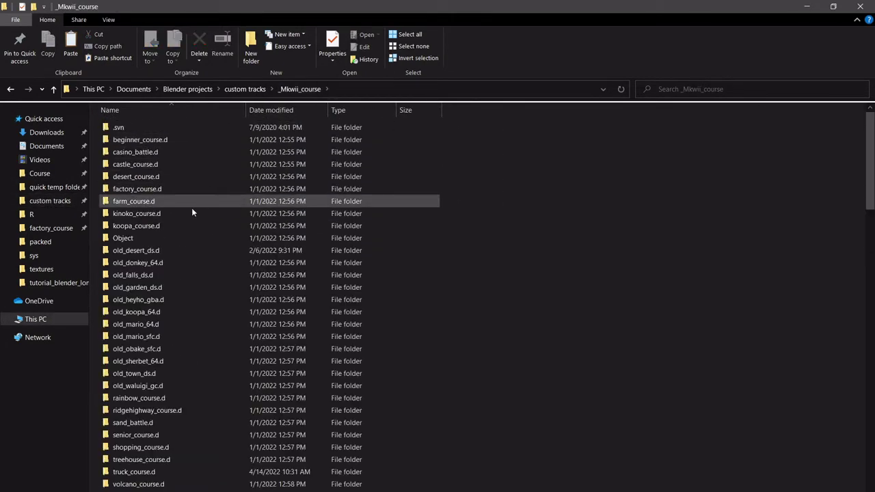
left_click(156, 215)
double_click(156, 215)
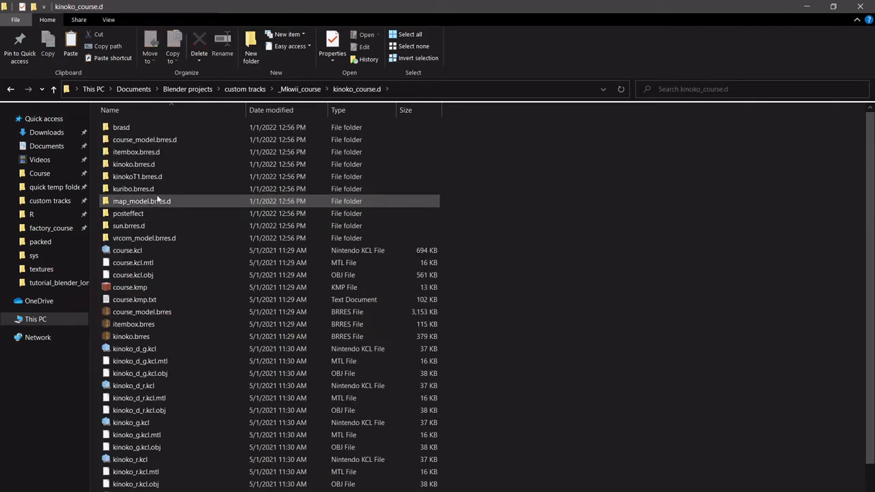
Rename a copy source course.kmp in kinoko_course.d as kinoko.kmp and copy it into the tutorial_blender_longform folder
left_click(149, 287)
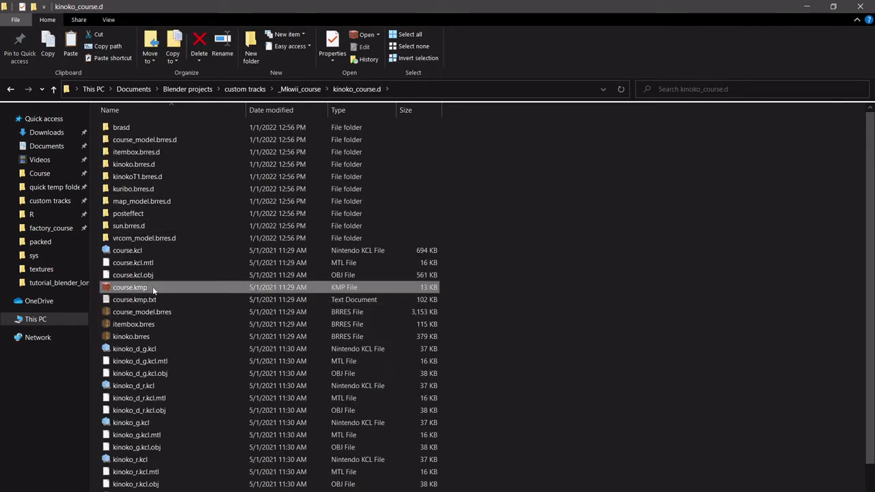
left_click(153, 288)
type("kinoko")
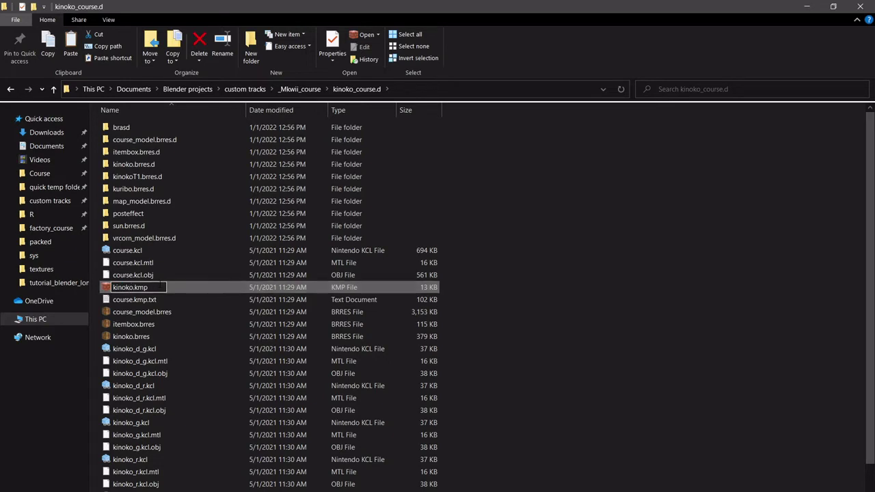
key("Return")
left_click(72, 286)
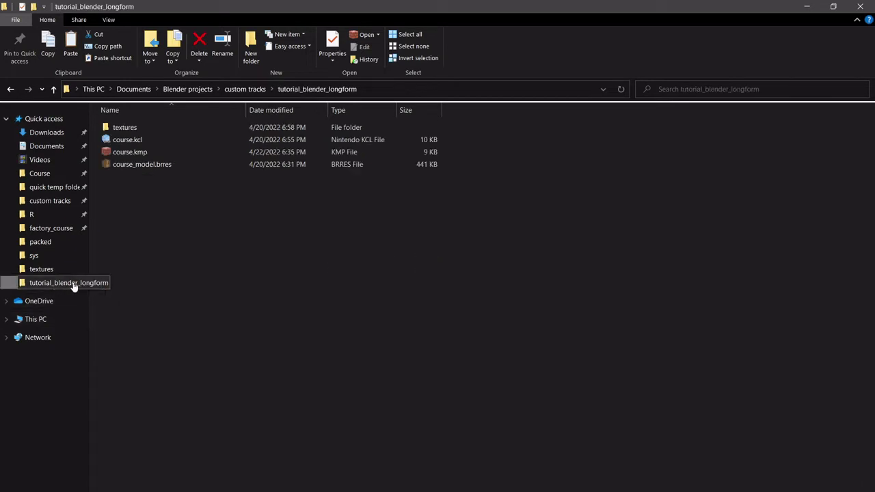
key("ctrl+v")
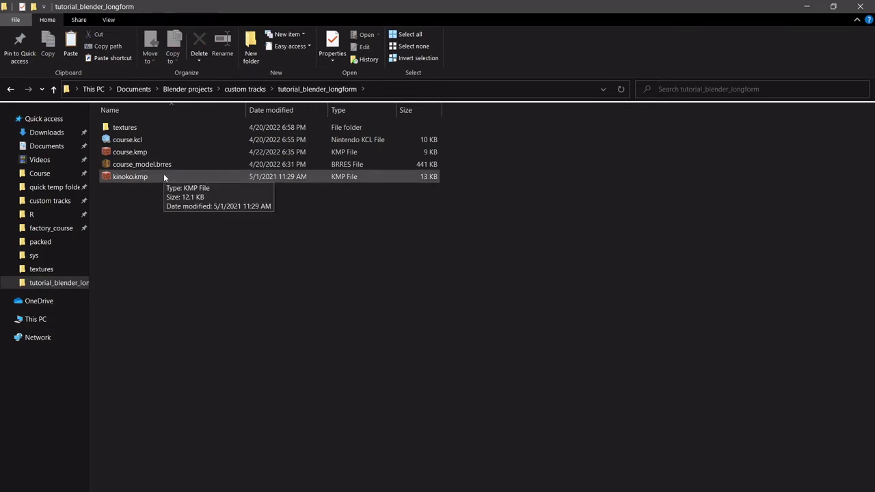
Browse the extracted course folders and original SZS files in the _Mkwii_course folder inside custom tracks
left_click(50, 200)
scroll(198, 165, "up", 2)
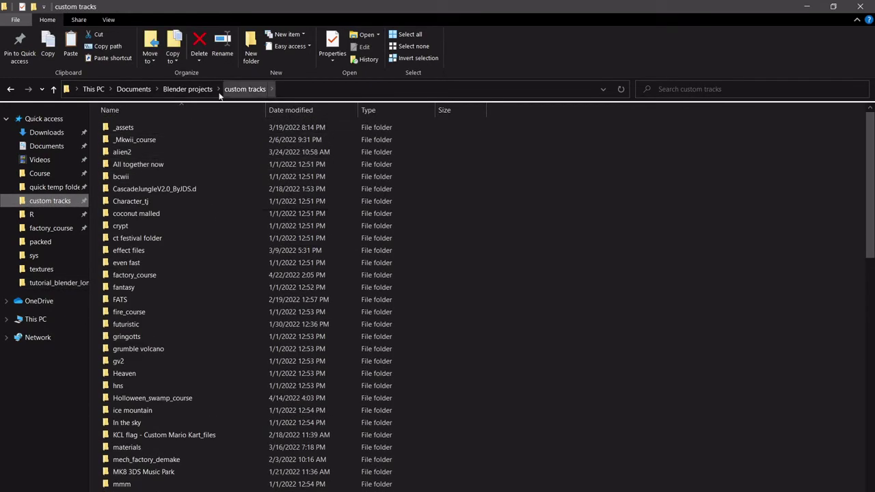
double_click(146, 139)
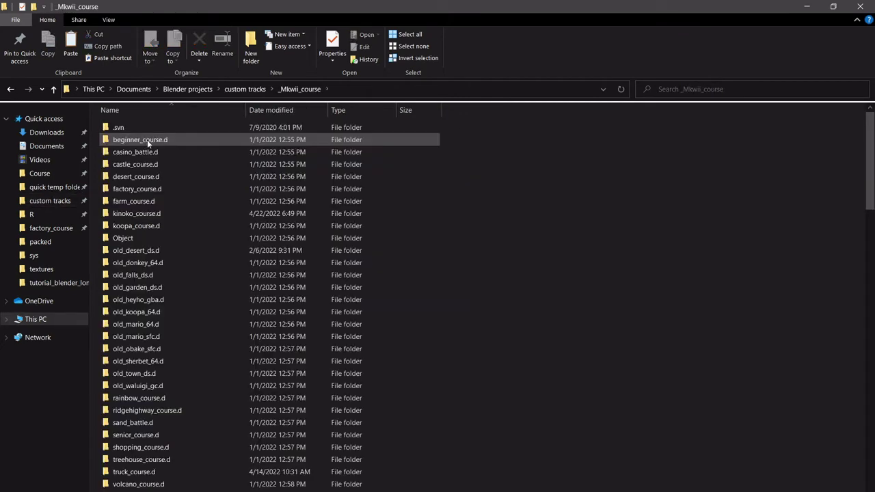
scroll(207, 323, "down", 14)
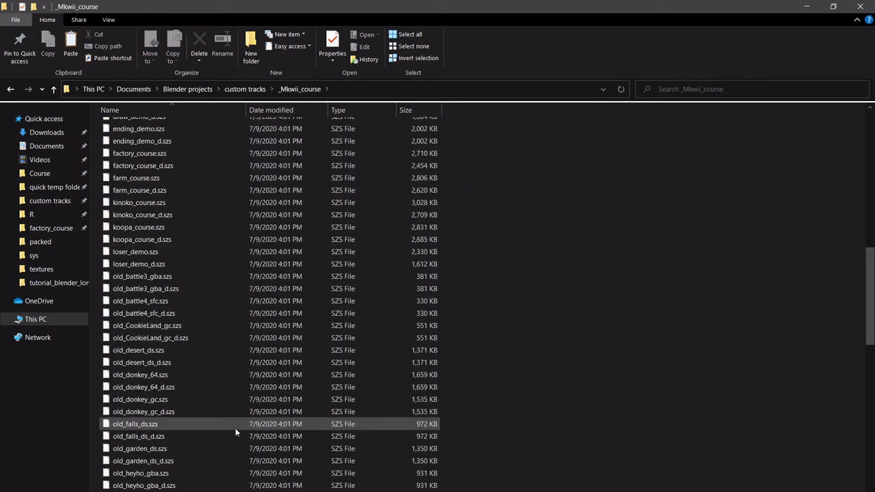
scroll(179, 313, "down", 6)
scroll(188, 208, "up", 20)
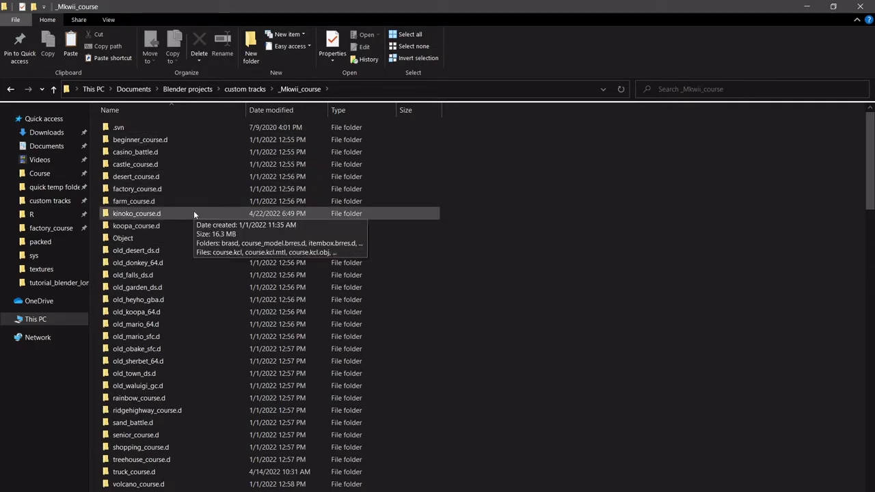
left_click_drag(279, 445, 155, 179)
left_click_drag(556, 463, 728, 183)
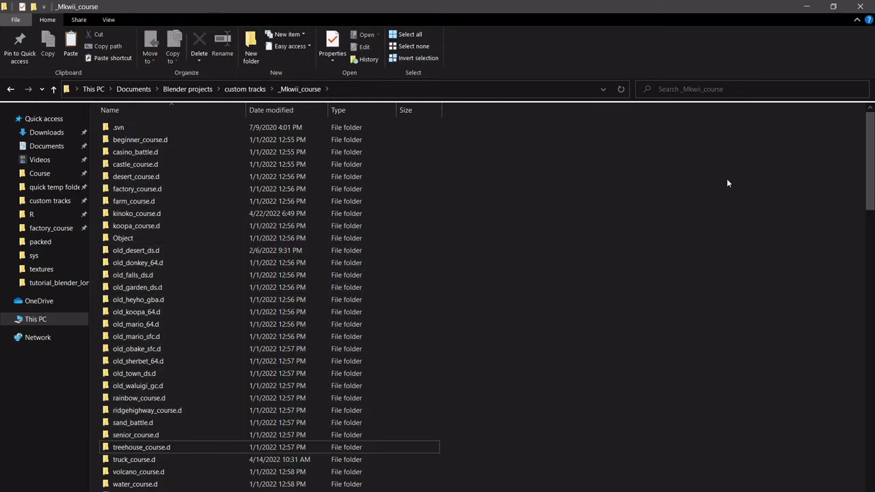
Return to the tutorial_blender_longform folder and view kinoko.kmp and course.kmp one after the other in the KMP editor, closing each
left_click(50, 283)
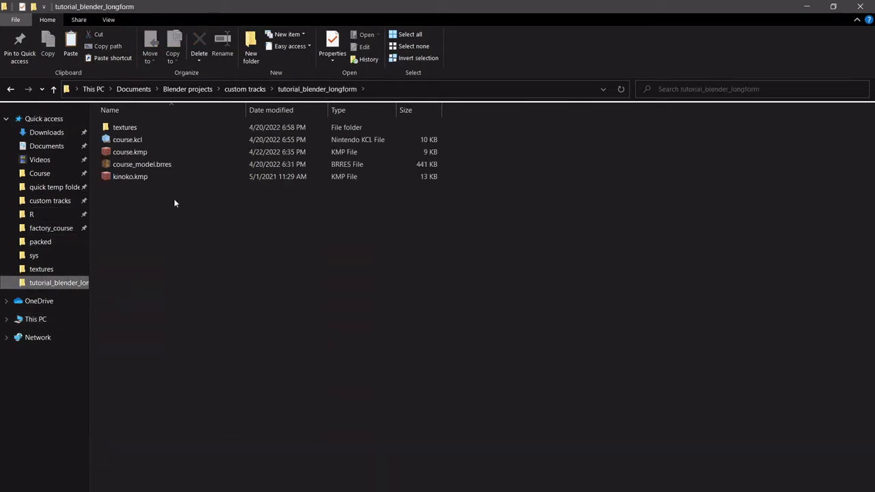
left_click(164, 176)
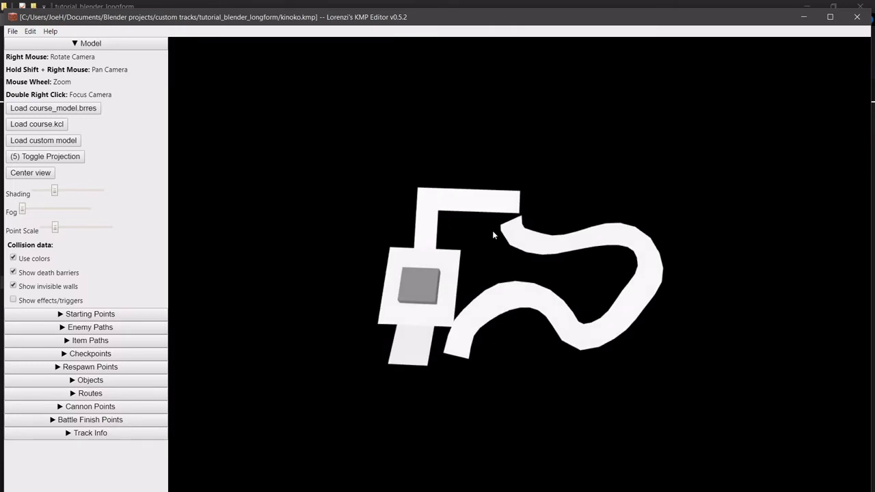
left_click(862, 19)
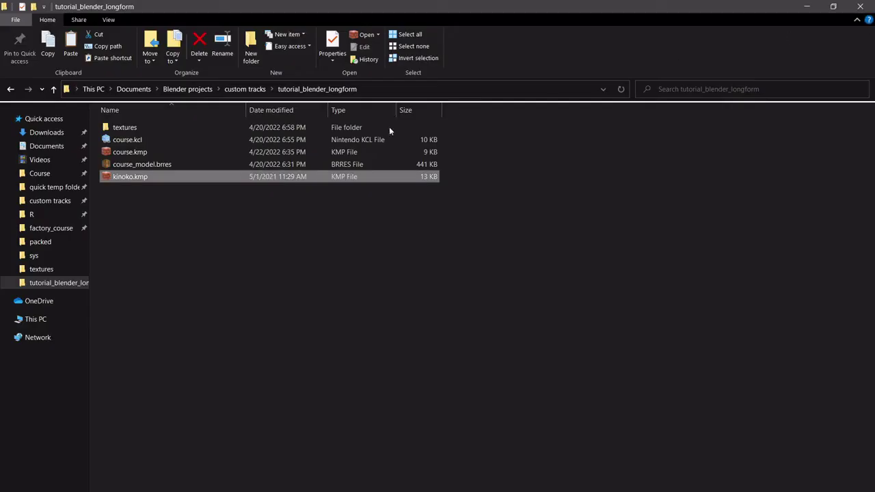
left_click(234, 152)
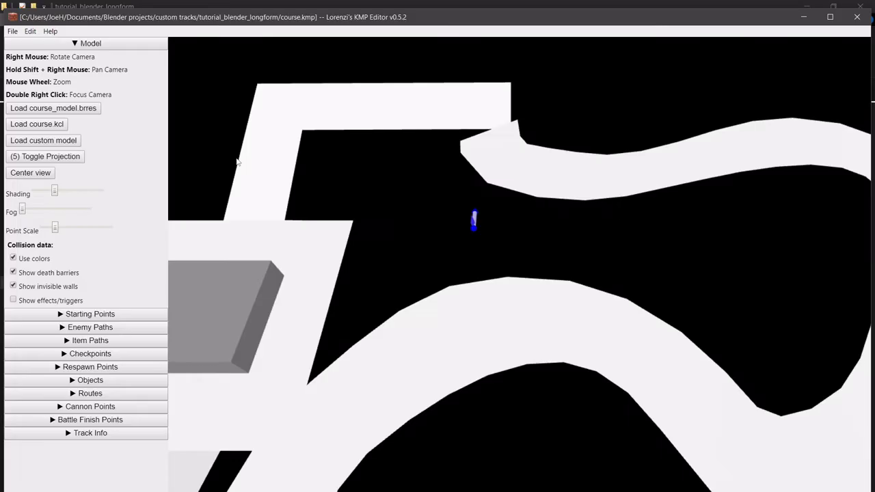
left_click(857, 18)
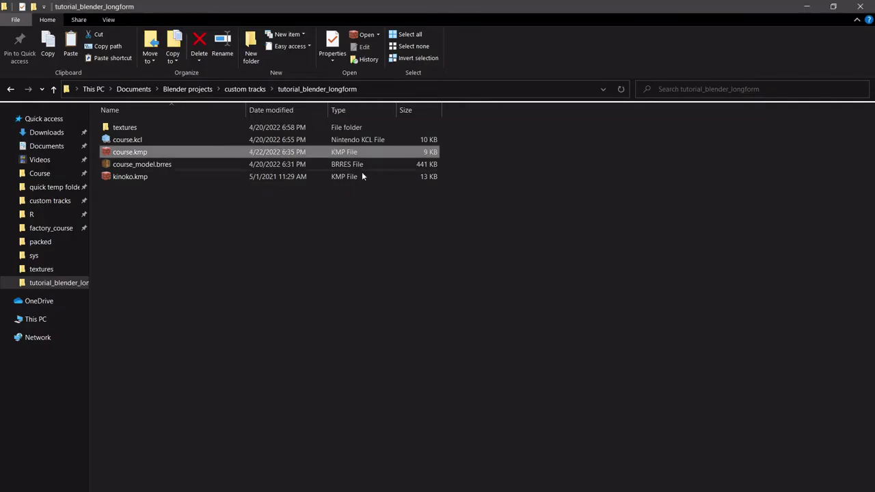
Reopen kinoko.kmp, show its objects over the track, and inspect the settings of a kinoko_nm mushroom, especially Setting 0
double_click(190, 177)
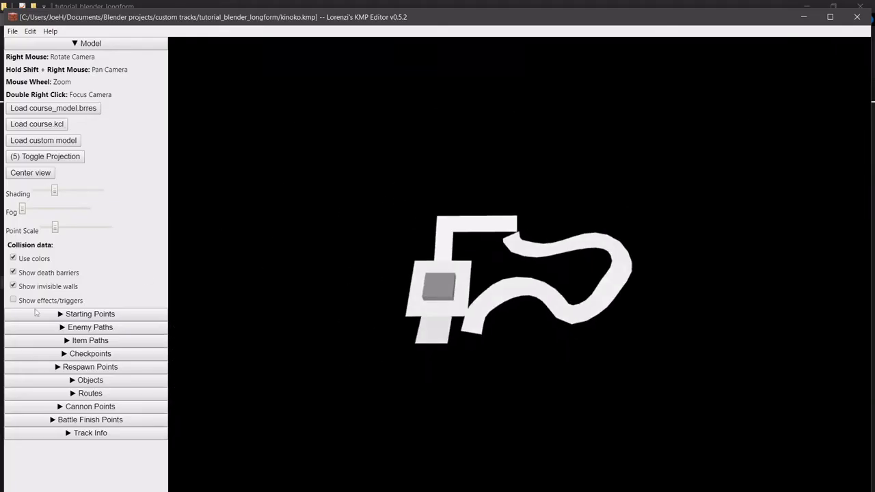
left_click(91, 380)
scroll(362, 215, "down", 3)
right_click_drag(385, 226, 383, 257)
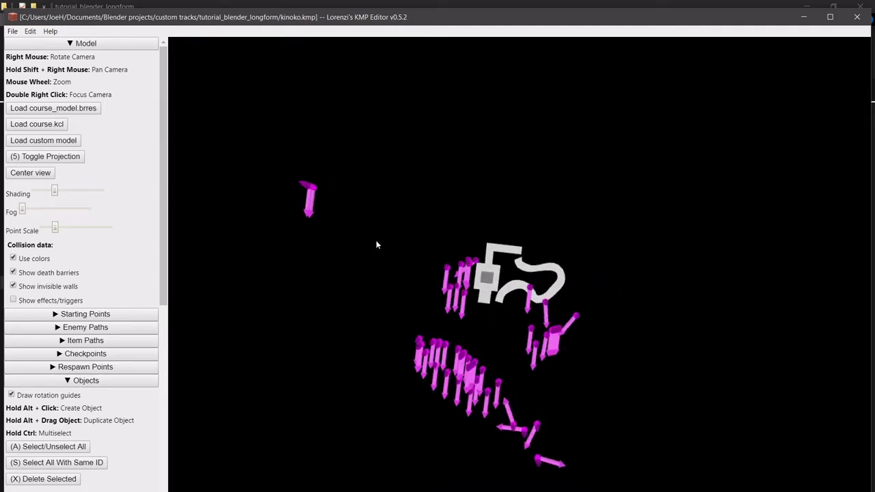
right_click_drag(439, 333, 529, 273)
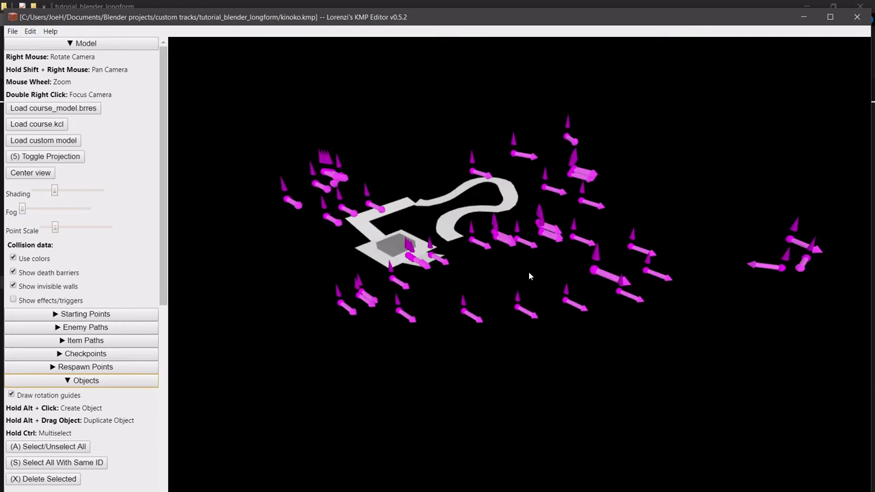
left_click(526, 307)
scroll(113, 301, "down", 3)
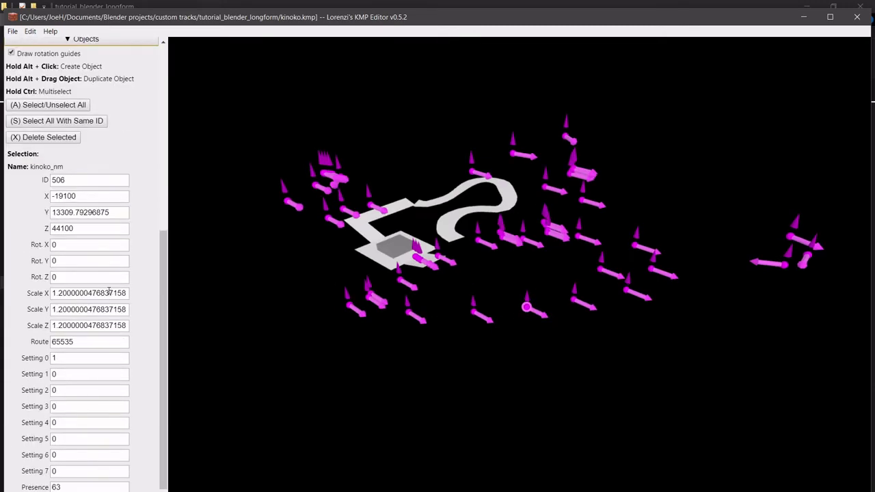
double_click(74, 359)
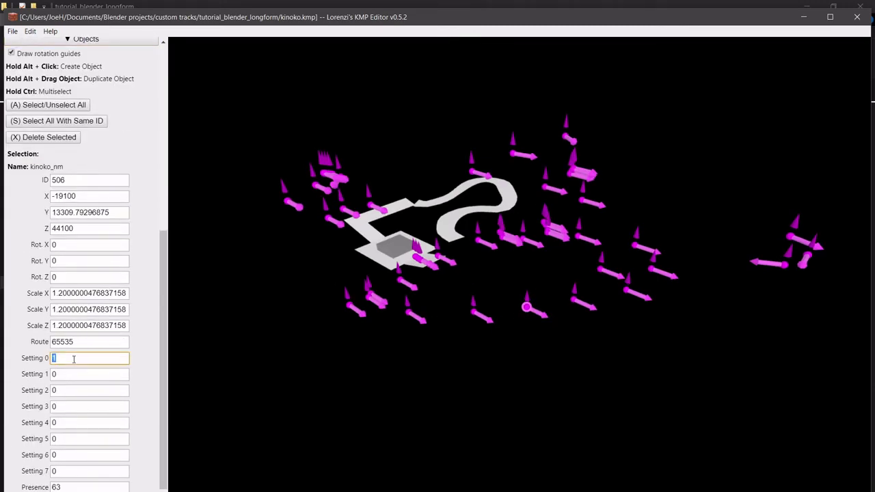
Compare the settings of two kinoko_bend mushrooms, the kinokoT1 object beside the curved road, and a kinoko_nm mushroom
left_click_drag(538, 319, 406, 319, "alt")
left_click(407, 319)
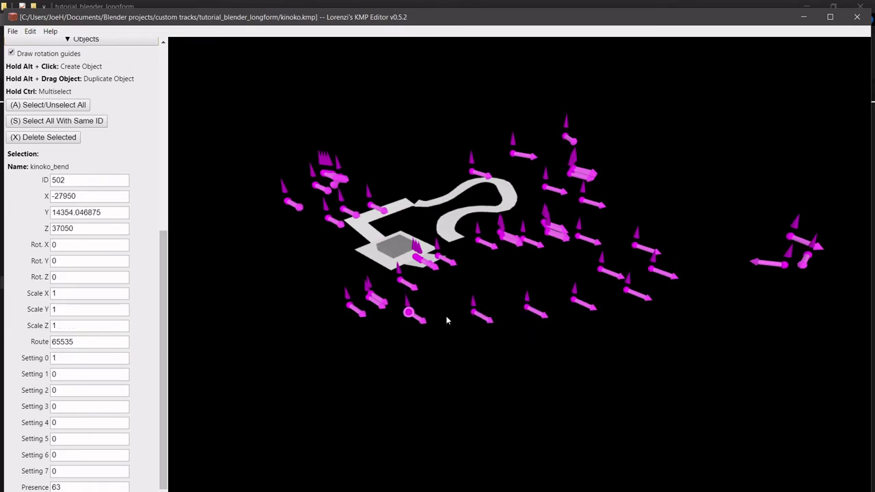
left_click_drag(586, 301, 619, 288)
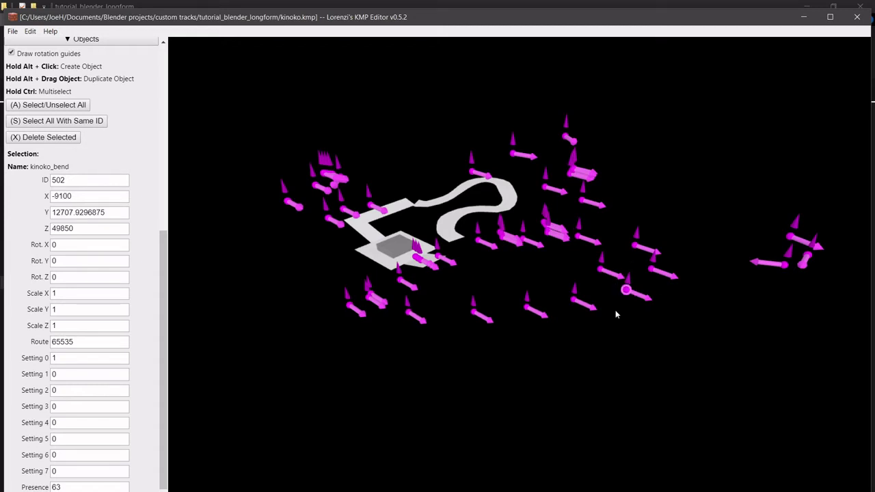
right_click_drag(617, 312, 484, 344)
left_click(598, 240)
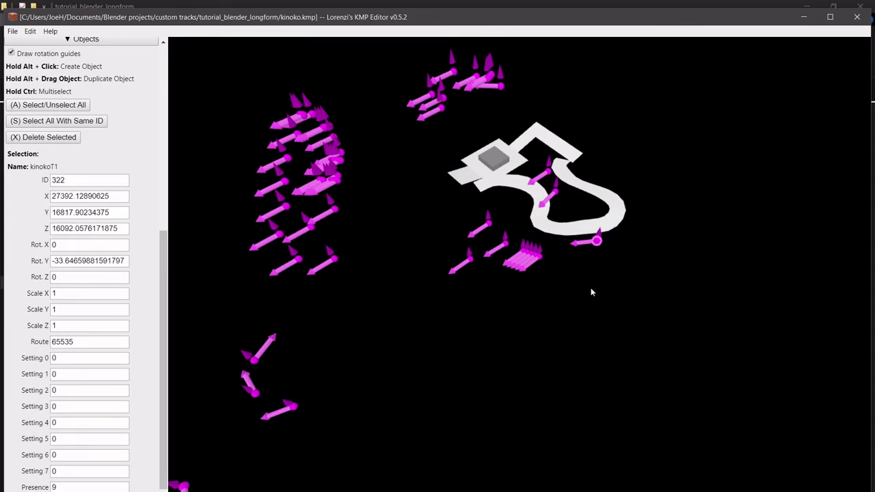
right_click_drag(590, 289, 551, 330)
left_click(519, 332)
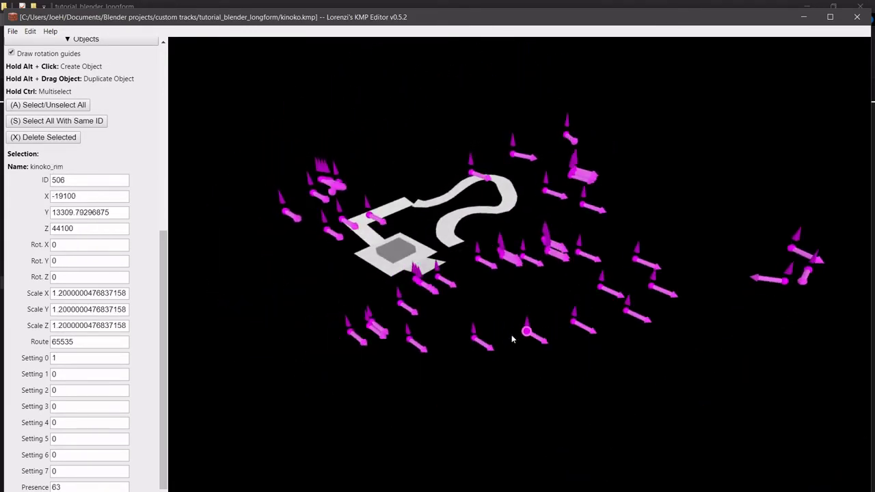
Check the names and settings of another front-row mushroom and the objects grouped beside the square platform
left_click_drag(526, 331, 473, 337)
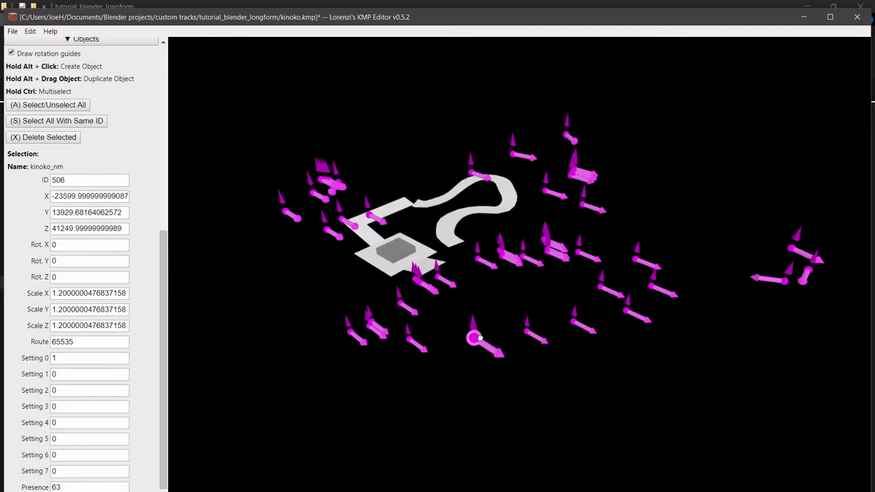
double_click(56, 166)
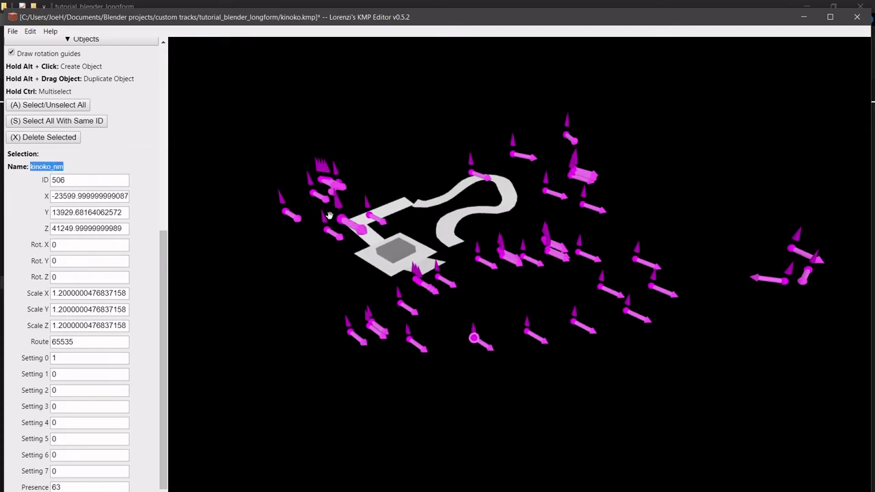
left_click(312, 192)
right_click_drag(422, 204, 362, 266)
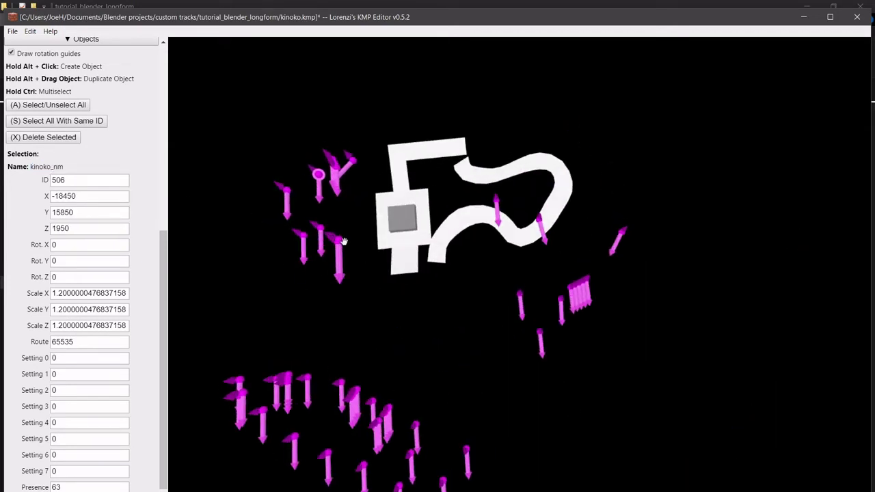
left_click(338, 242)
left_click_drag(335, 239, 289, 216)
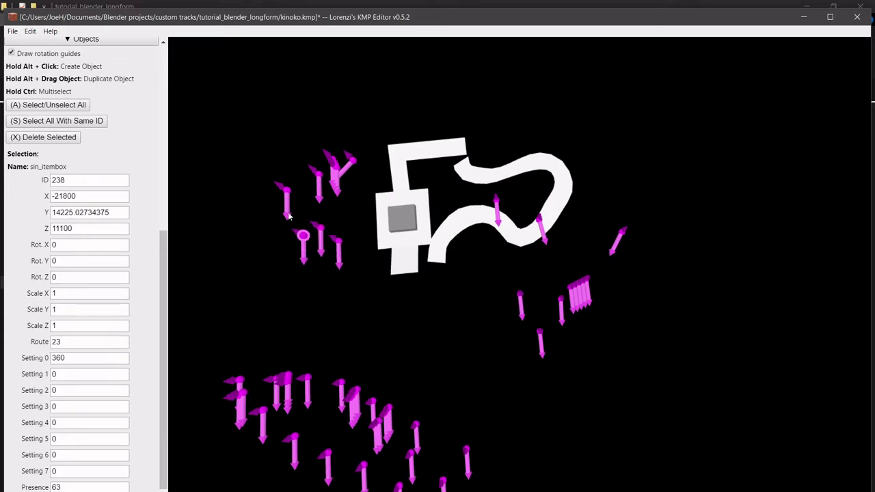
left_click(285, 187)
right_click_drag(351, 223, 330, 224)
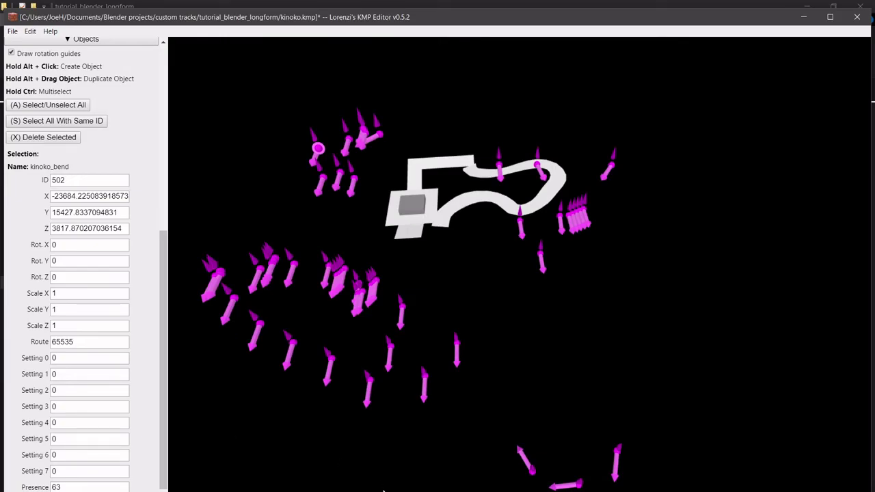
Switch to the browser and read the mushroom objects' descriptions, settings and needed files in the KMP object query results
key("alt+Tab")
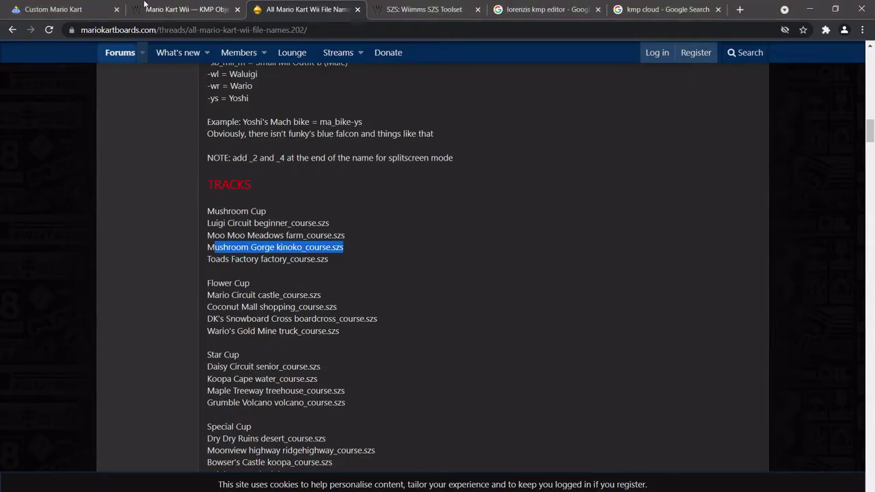
left_click(57, 6)
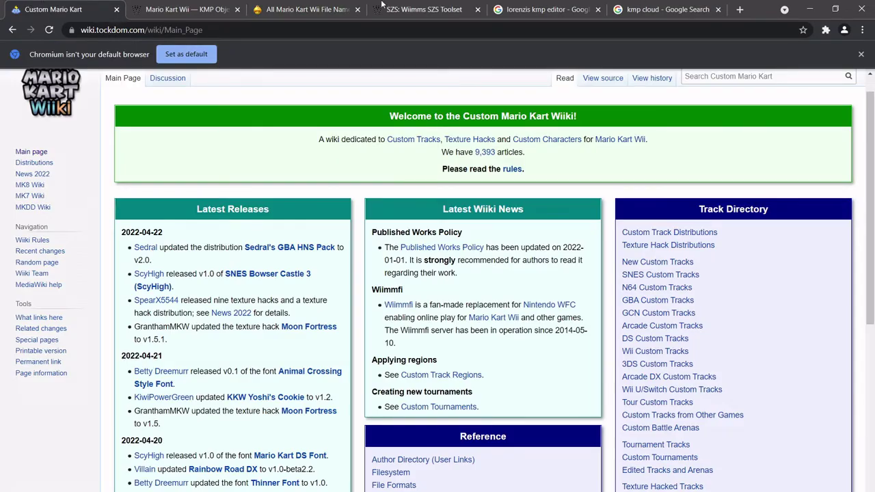
left_click(204, 8)
left_click(270, 6)
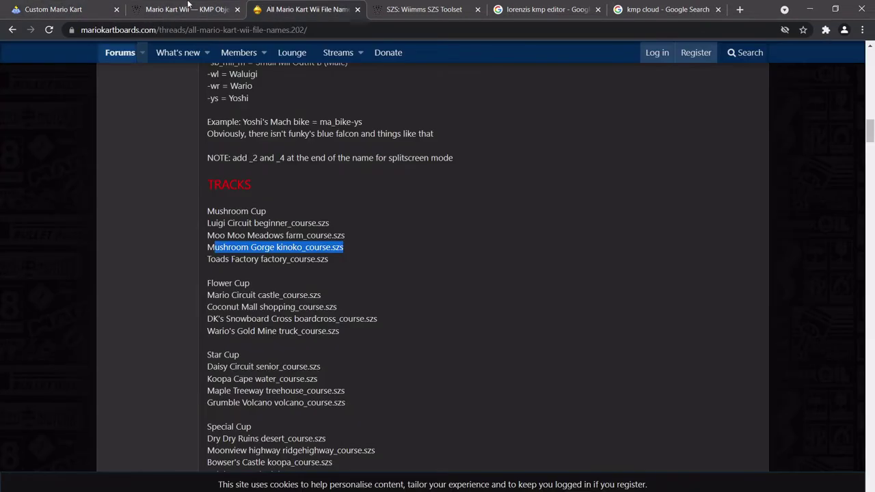
left_click(189, 6)
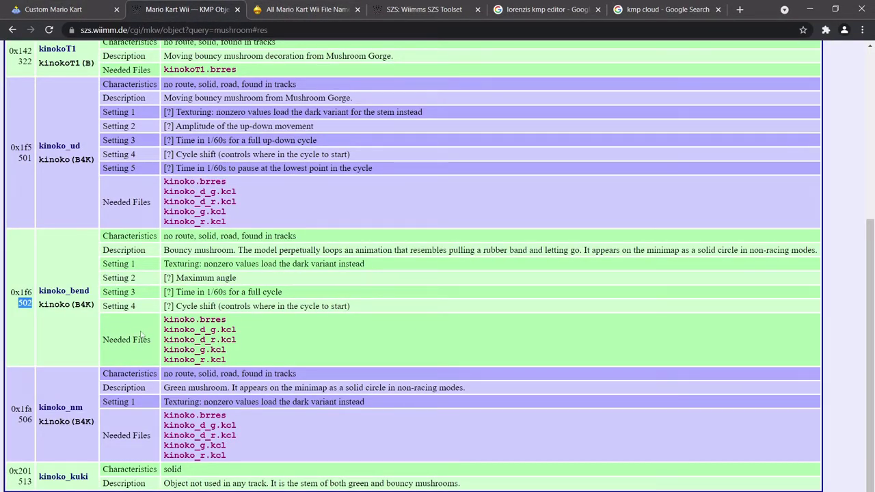
scroll(213, 269, "up", 2)
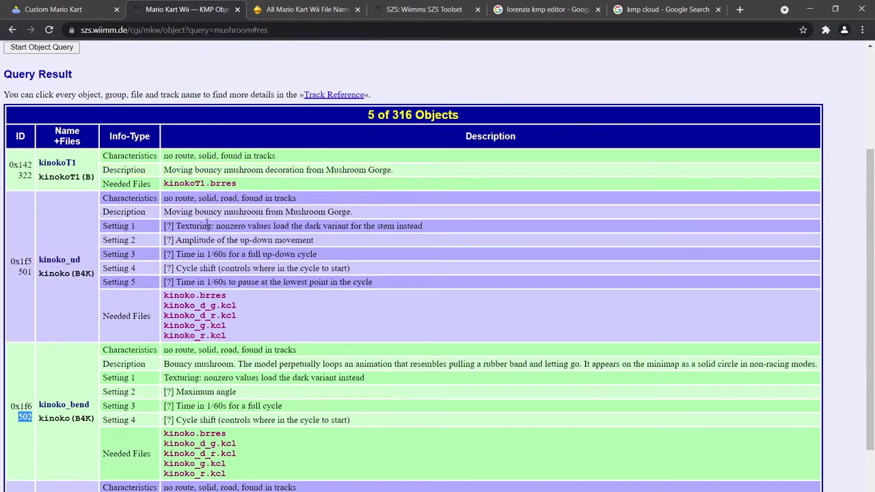
scroll(225, 301, "down", 2)
scroll(249, 378, "up", 1)
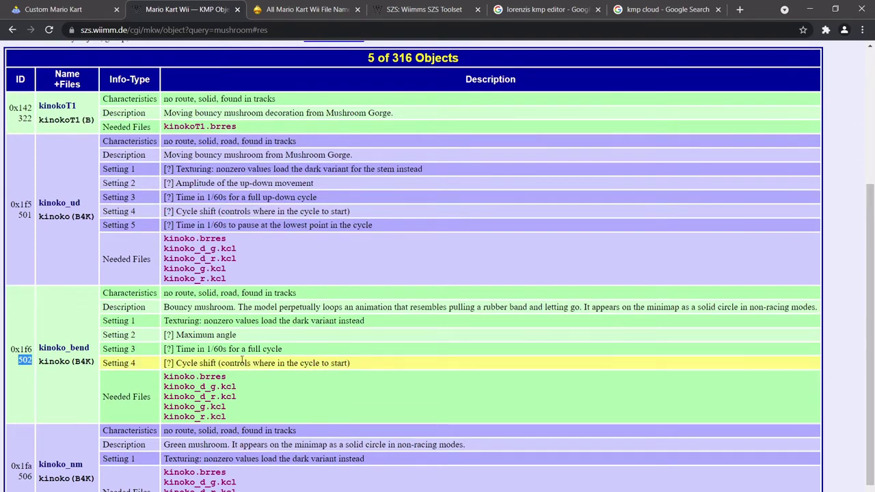
scroll(235, 346, "down", 1)
scroll(235, 346, "up", 1)
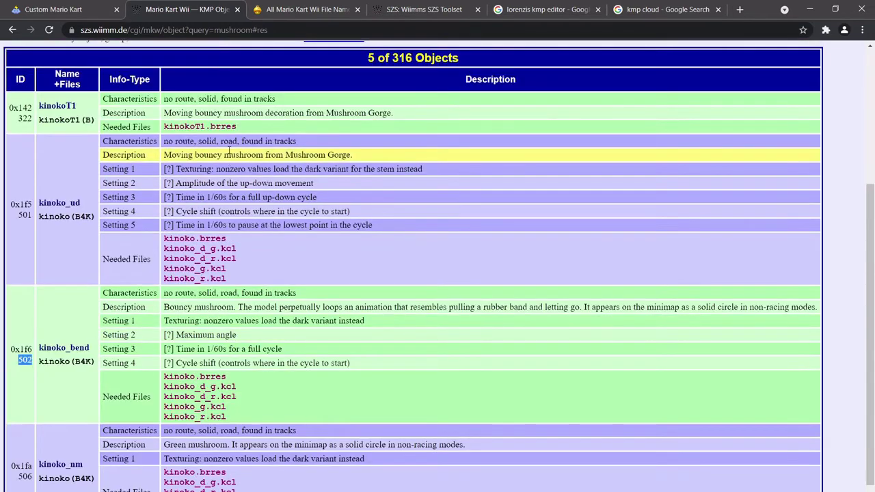
Read the kinoko_ud description in the object query results and check the settings of a front-row kinoko_bend mushroom in kinoko.kmp
left_click_drag(172, 157, 257, 156)
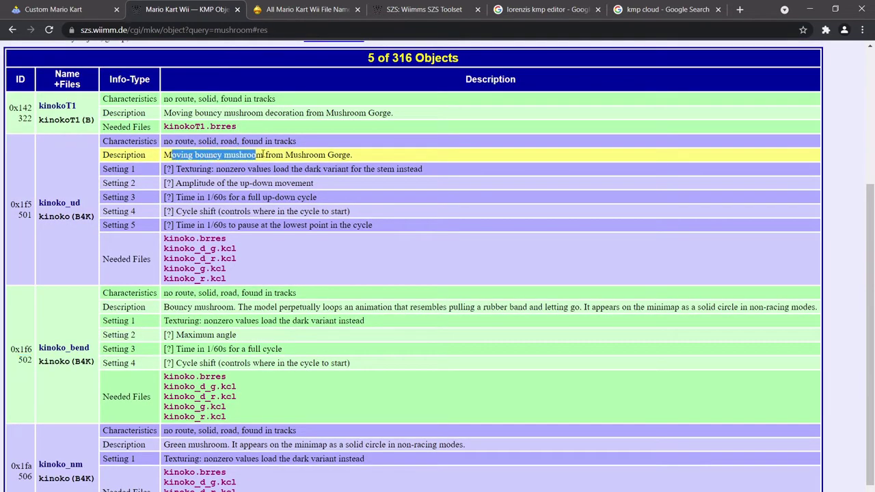
left_click(264, 153)
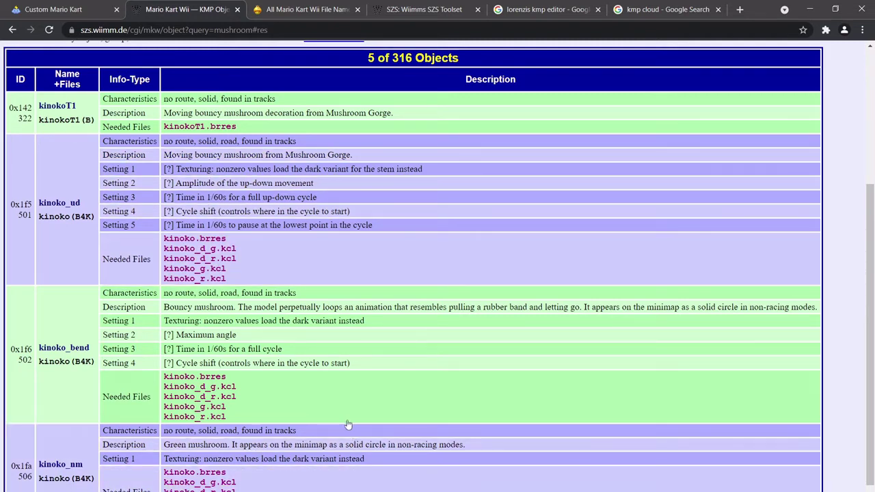
left_click(358, 441)
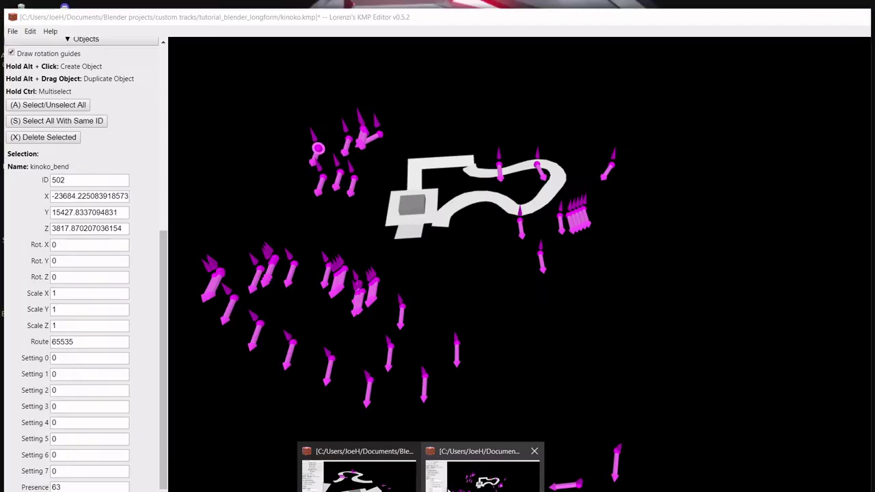
left_click(370, 380)
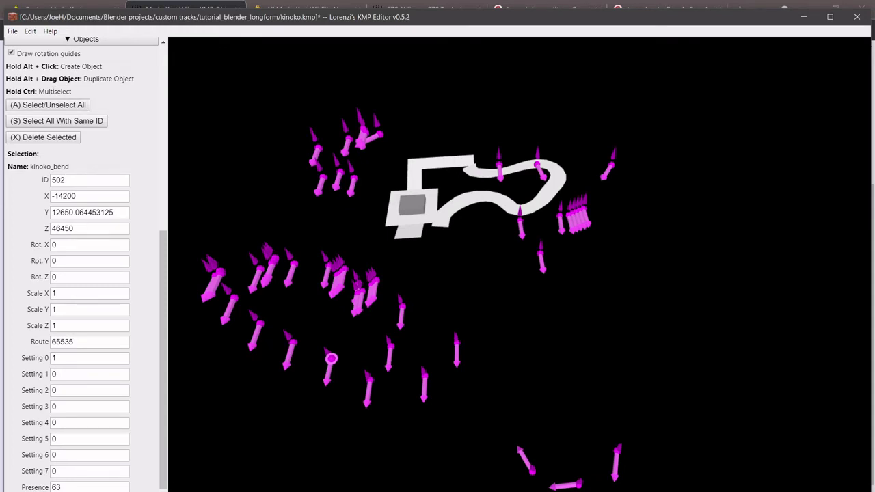
left_click(370, 487)
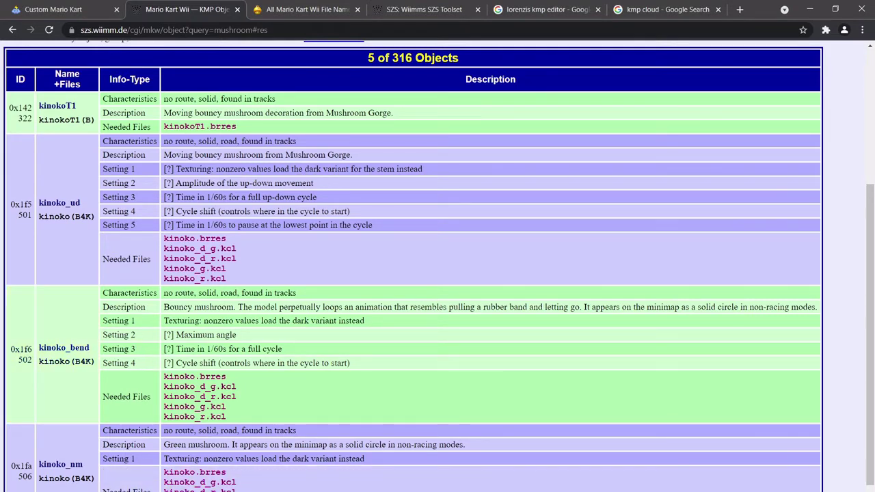
Switch to the course.kmp window and set Setting 0 to 1 on both kinoko_bend mushrooms beyond the square platform's extension
mouse_move(418, 489)
left_click(482, 479)
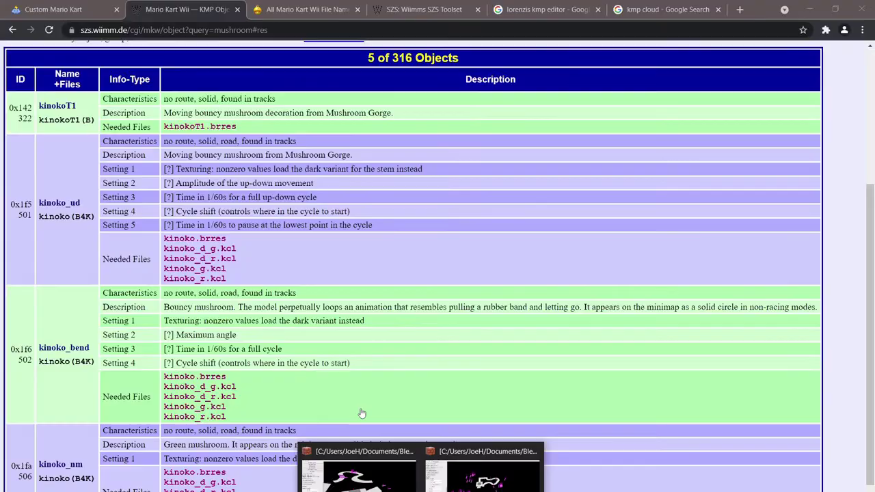
left_click(358, 475)
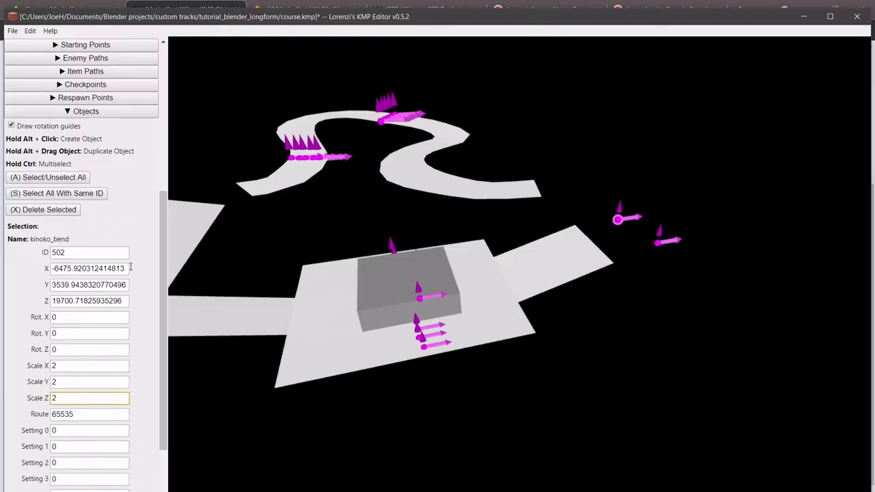
left_click(63, 252)
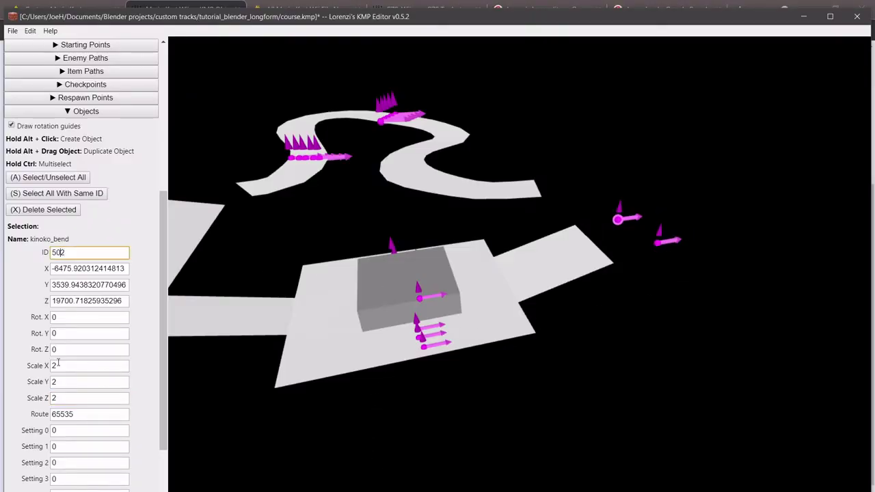
left_click(63, 431)
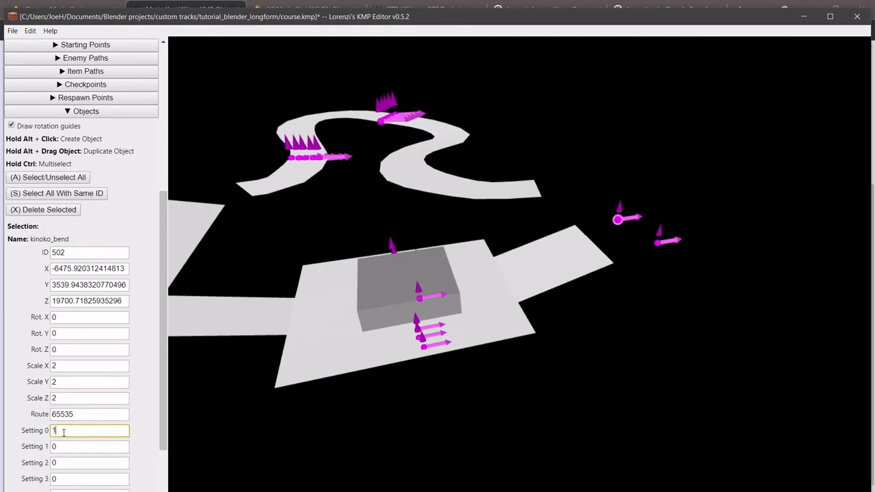
type("1")
left_click(656, 243)
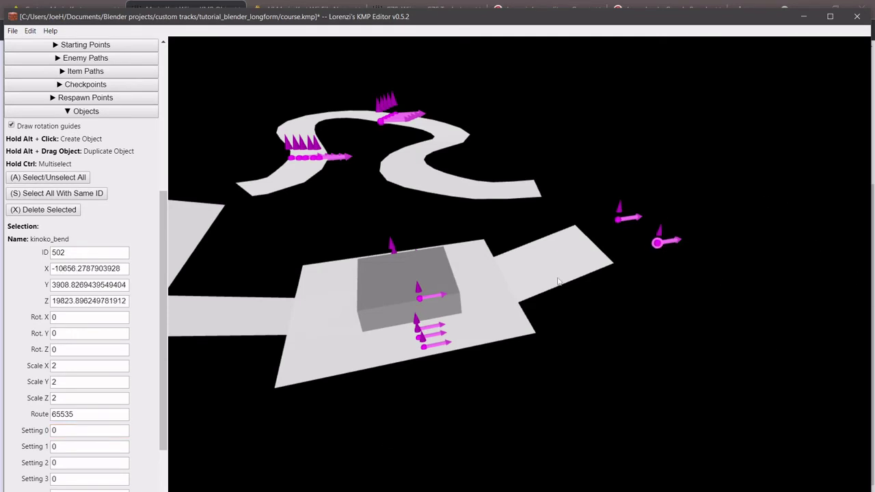
left_click(53, 431)
right_click_drag(610, 285, 529, 266)
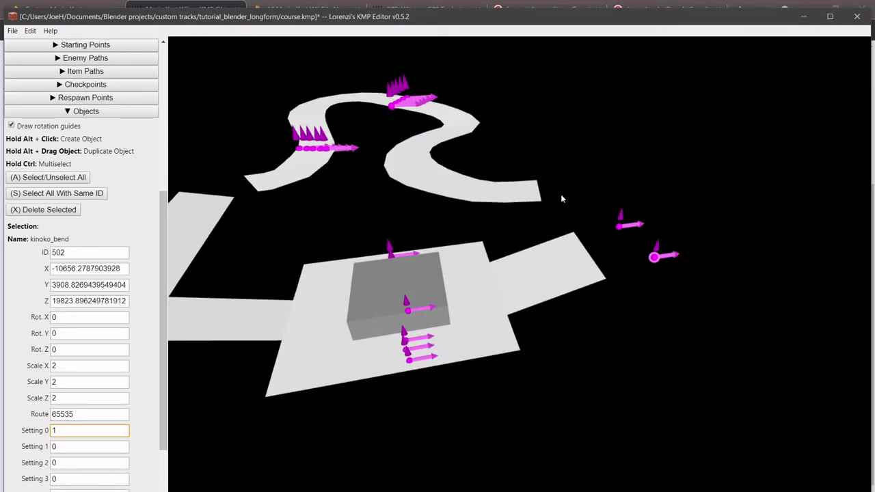
right_click_drag(625, 225, 526, 234)
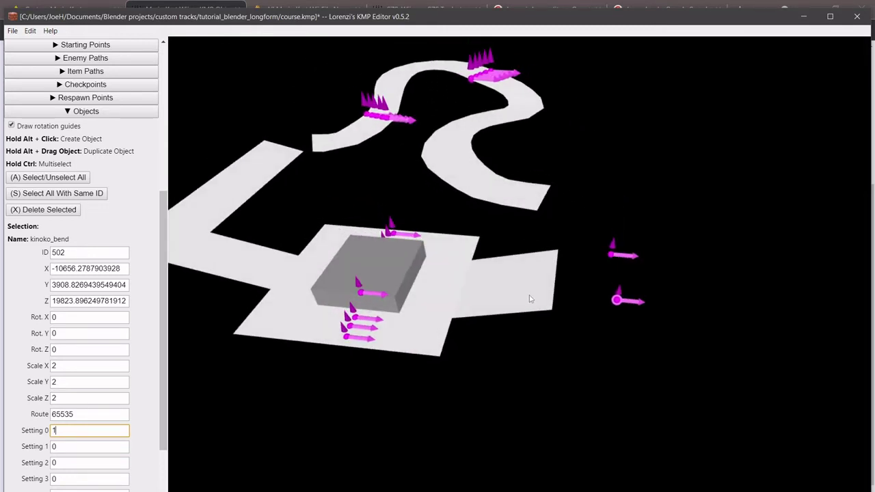
right_click_drag(510, 308, 559, 275)
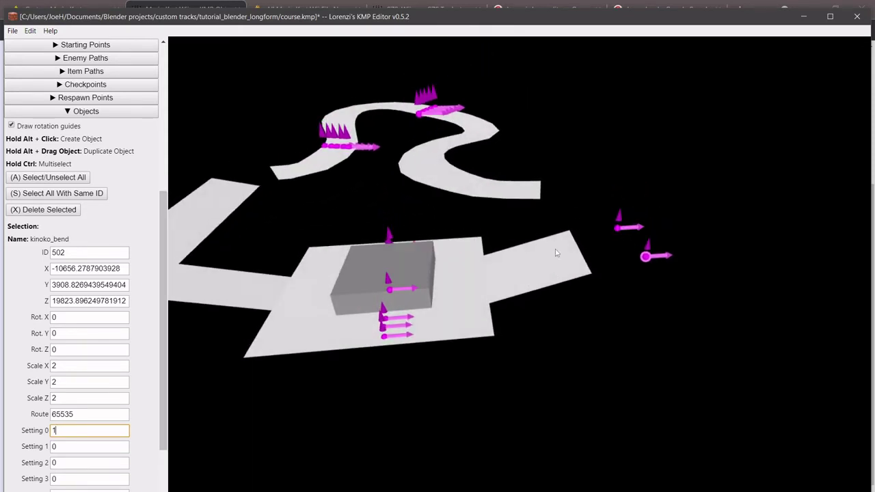
right_click_drag(561, 238, 538, 234)
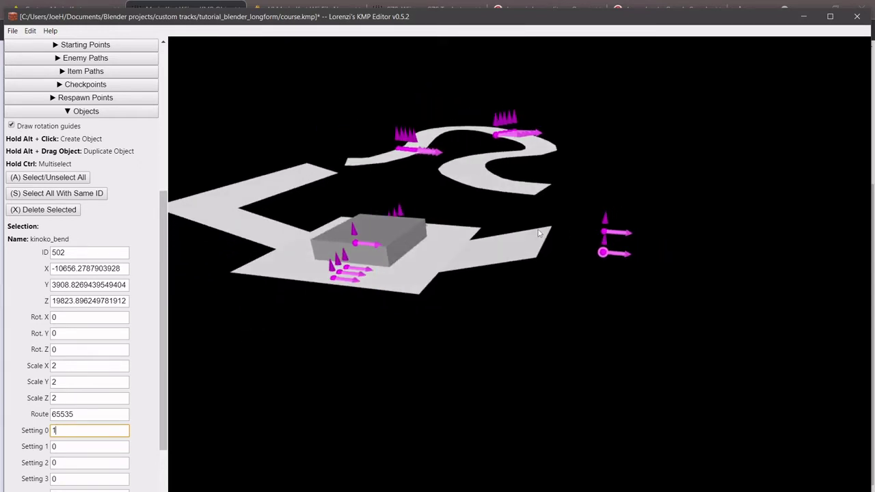
right_click_drag(629, 253, 599, 293)
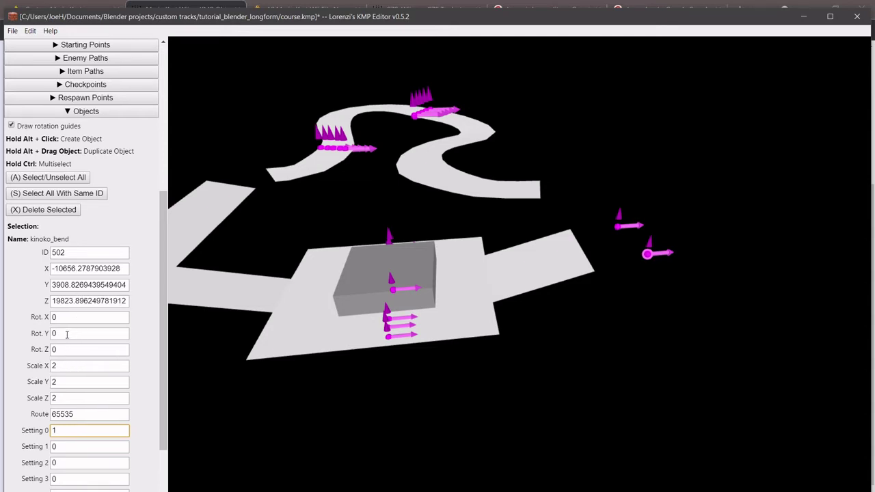
left_click(67, 333)
left_click(69, 349)
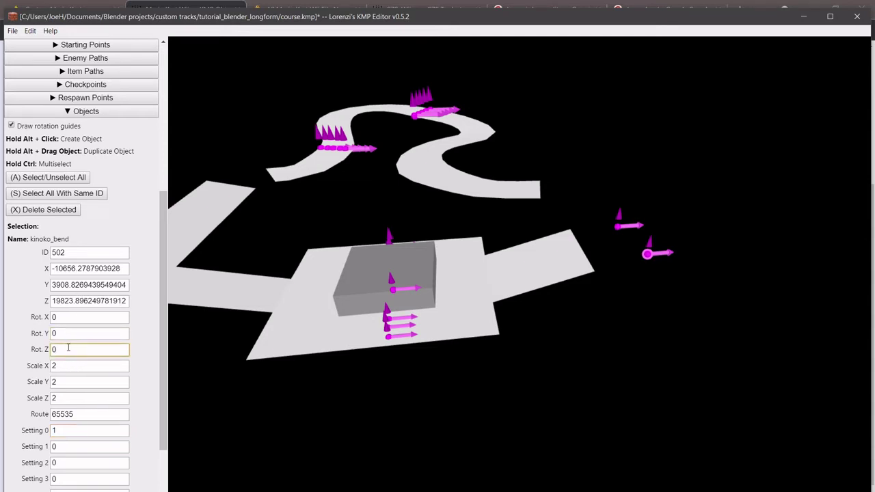
right_click_drag(260, 343, 279, 328)
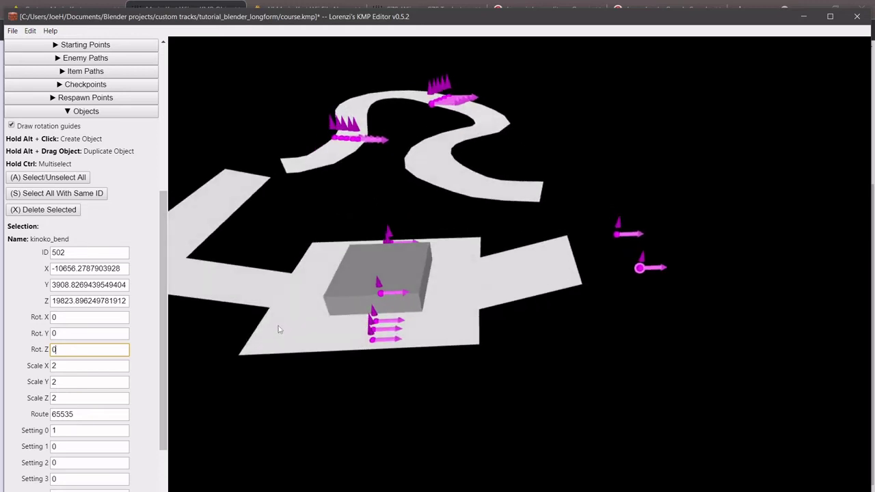
type("2")
key("BackSpace")
Set Rot. X to -20 on the kinoko_bend mushroom farther from the curved road's end
scroll(277, 329, "down", 5)
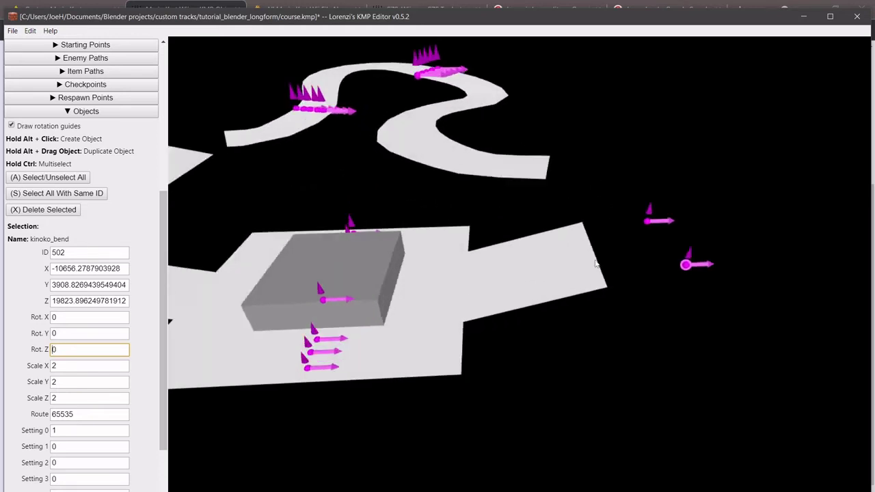
right_click_drag(477, 279, 487, 298)
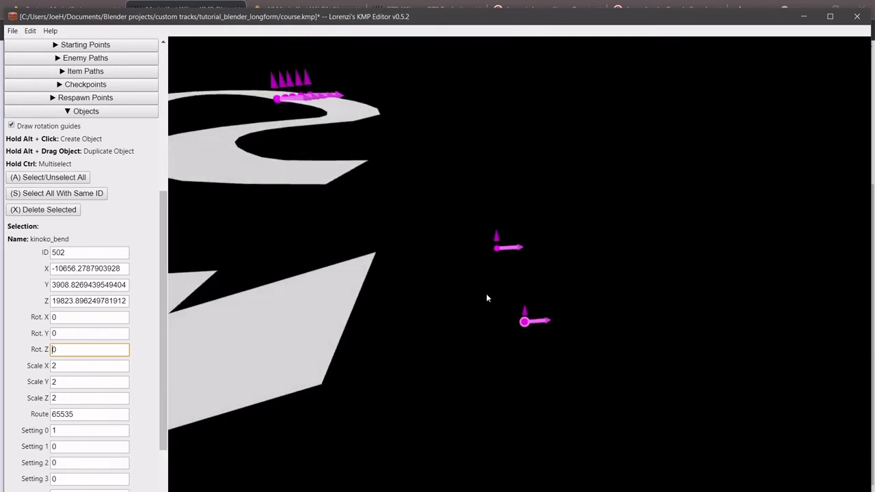
right_click_drag(525, 338, 545, 339)
double_click(59, 317)
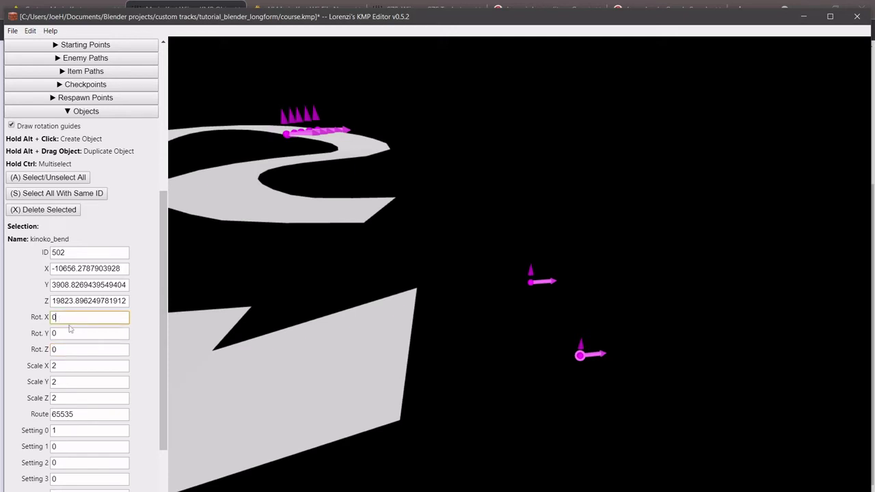
type("20")
type("-")
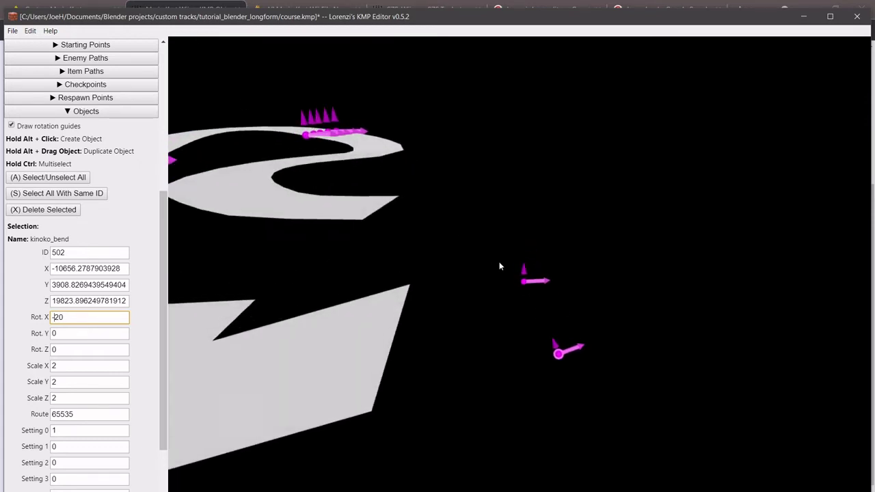
Set Rot. X to -30 on the kinoko_bend mushroom nearer the curved road's end
left_click(514, 281)
left_click(68, 323)
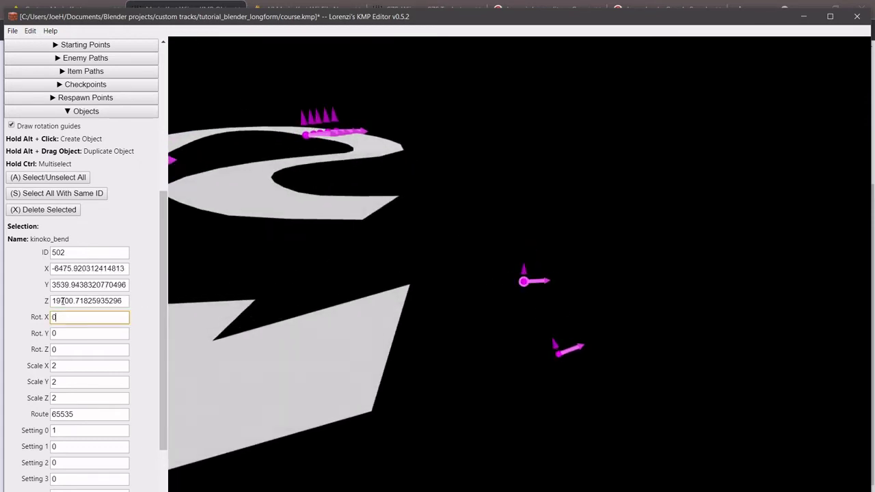
key("BackSpace")
type("-30")
left_click_drag(344, 363, 378, 357)
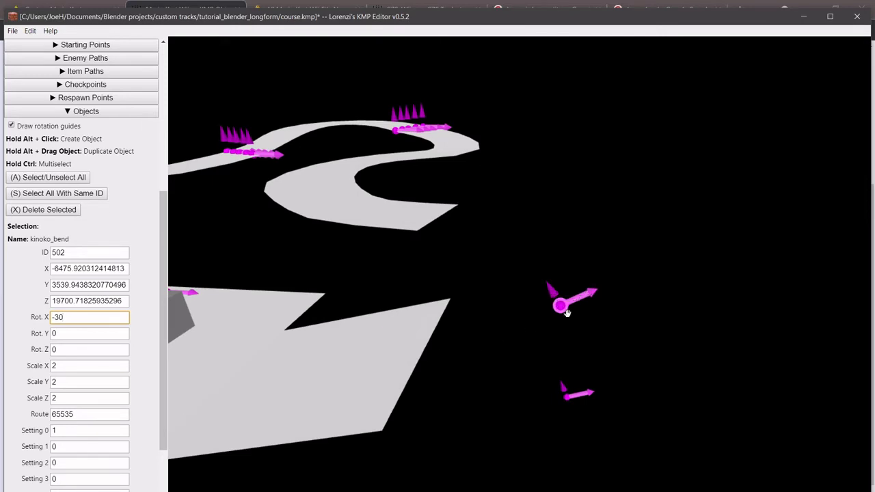
scroll(574, 316, "up", 2)
scroll(561, 309, "down", 2)
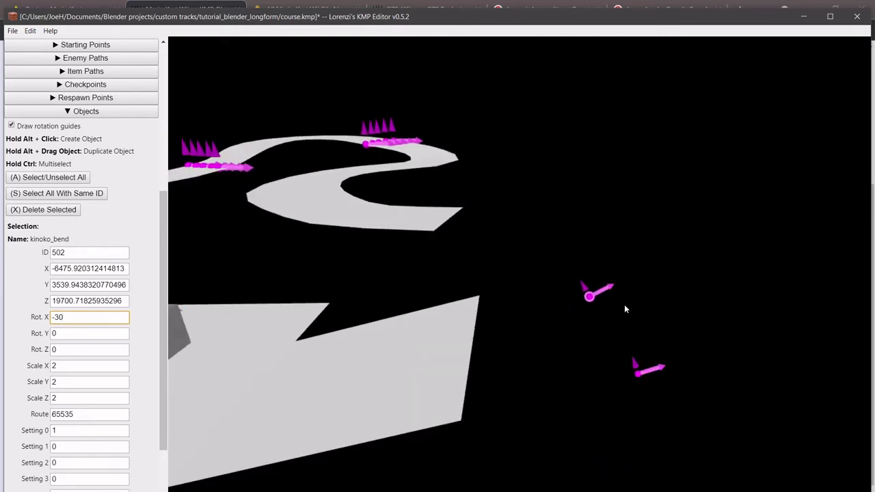
Try a Rot. Z of 10 on the mushroom nearer the curved road's end and reset it to 0
left_click(61, 349)
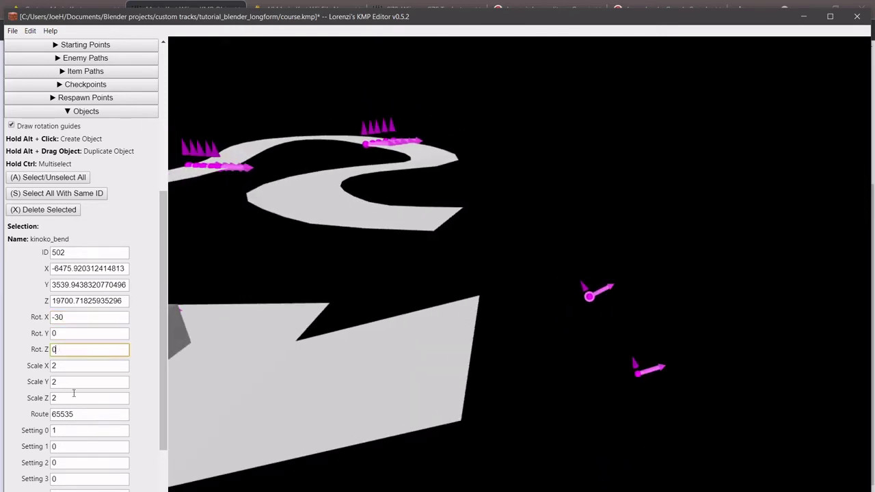
type("10")
right_click_drag(502, 322, 457, 330)
key("BackSpace")
key("BackSpace")
type("0")
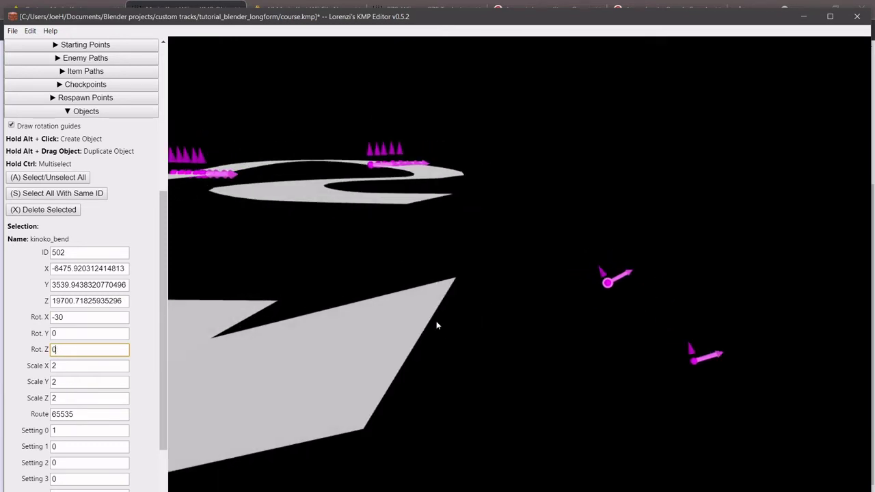
Set Rot. Y to 30 on the mushroom nearer the curved road's end, trying 10 first
left_click(68, 338)
key("BackSpace")
type("10")
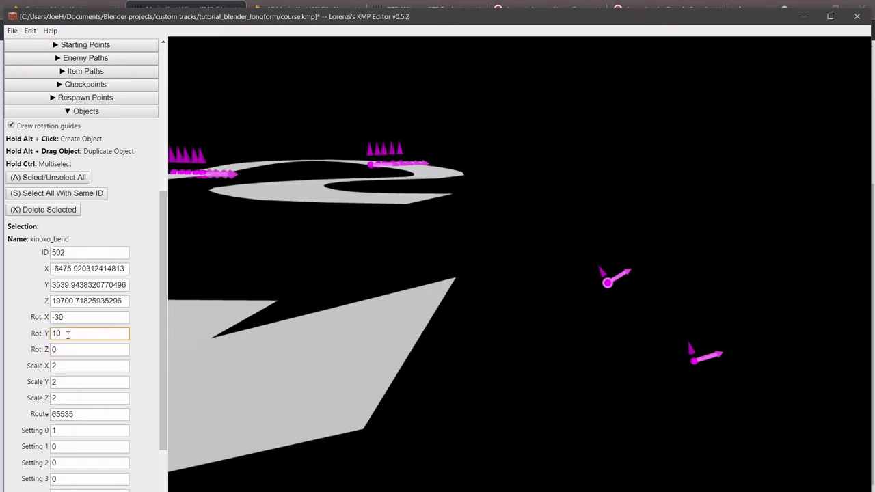
key("BackSpace")
type("3")
right_click_drag(231, 170, 462, 233)
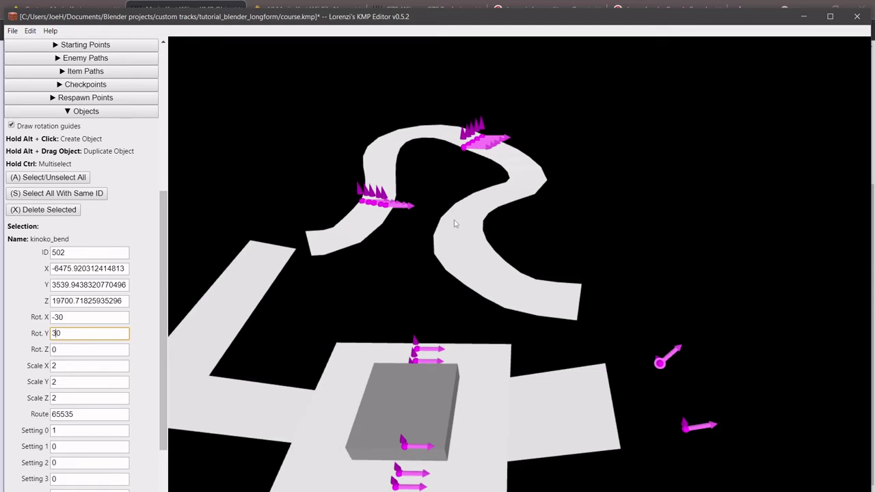
scroll(458, 200, "down", 5)
scroll(466, 198, "up", 5)
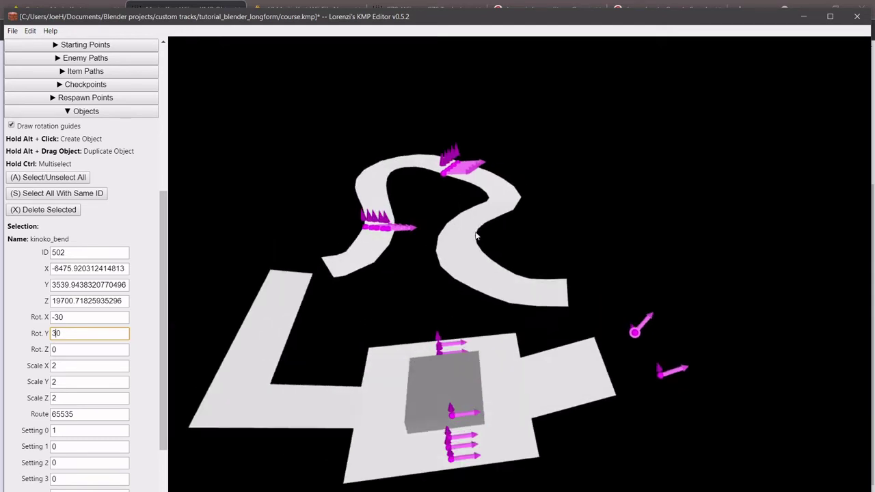
Clear the selection and review the placement of the platform's objects and the two mushrooms from above
key("x")
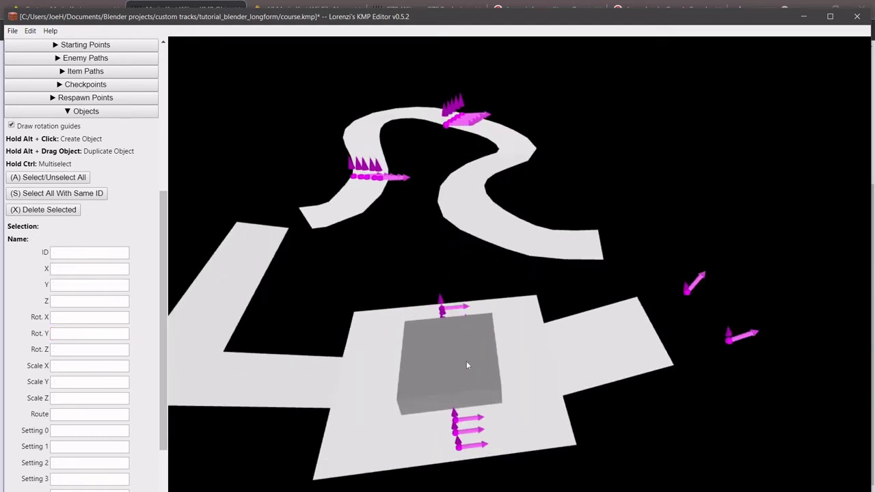
middle_click_drag(458, 342, 486, 294)
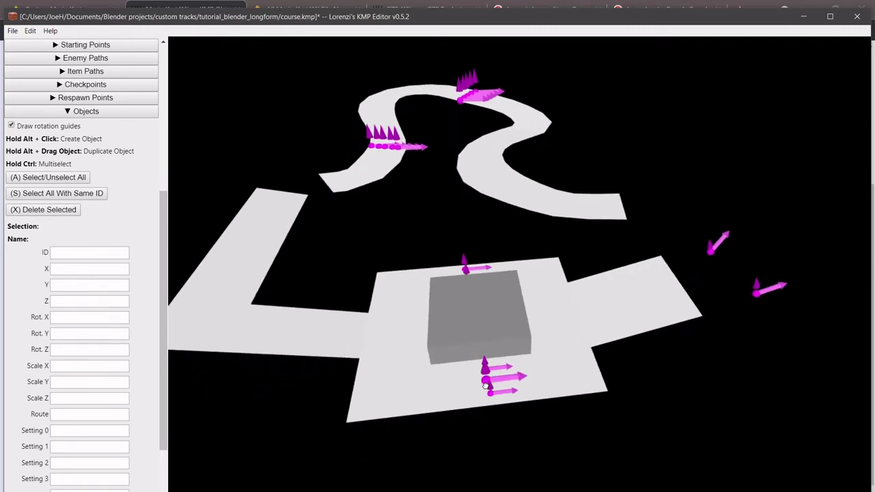
left_click(485, 360)
left_click(559, 207)
left_click(709, 249)
left_click(676, 196)
right_click_drag(528, 229, 525, 287)
Open the Routes section and display Route 1 beside the track
scroll(63, 263, "down", 3)
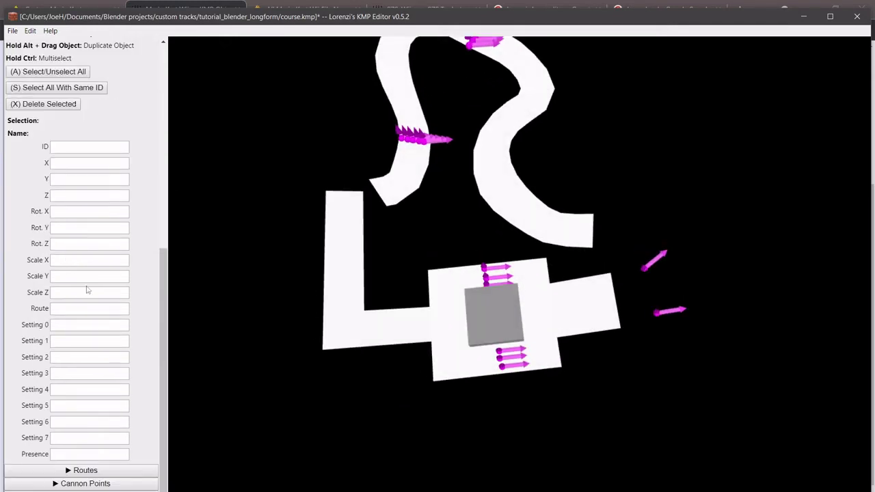
left_click(108, 469)
scroll(399, 277, "down", 3)
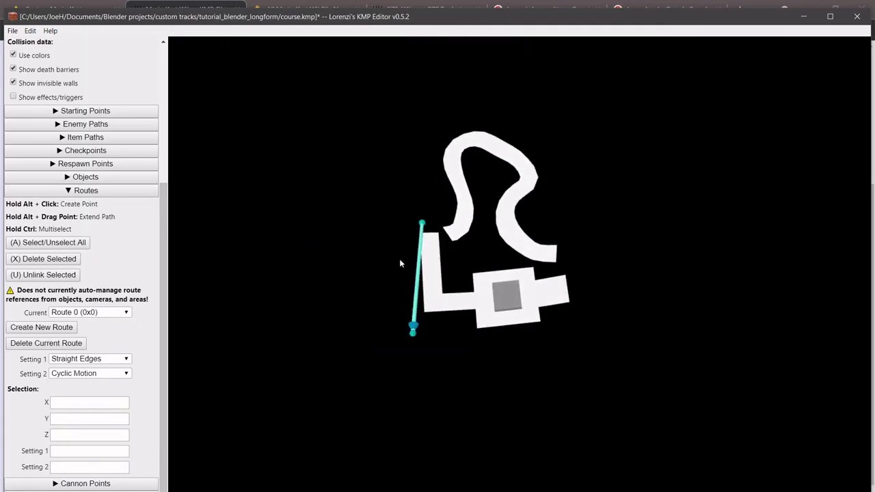
left_click(107, 313)
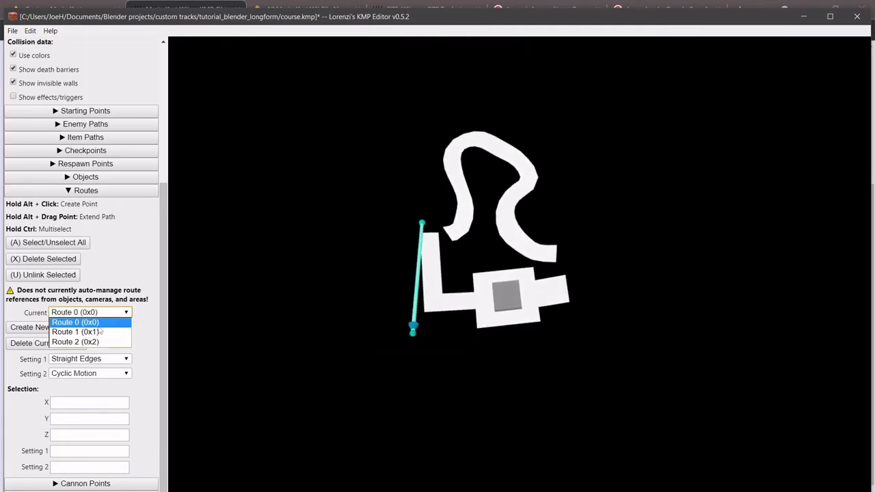
left_click(99, 331)
middle_click_drag(356, 282, 559, 154)
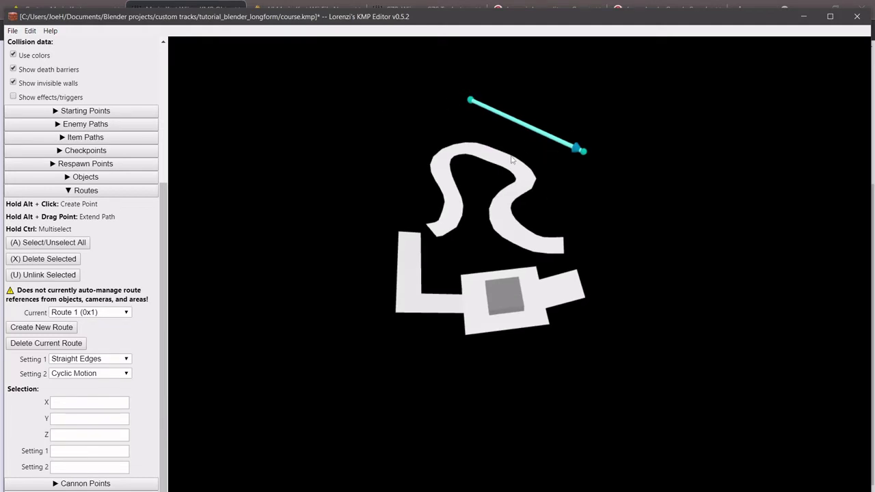
Display Route 2 and Route 0 in turn and examine where each runs relative to the track
left_click(88, 313)
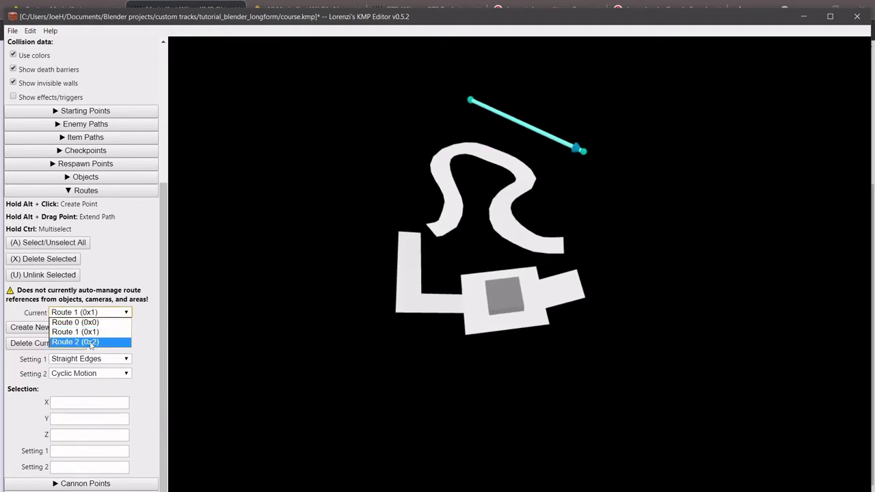
left_click(89, 342)
mouse_move(382, 333)
middle_mouse_down()
mouse_move(496, 255)
mouse_move(416, 340)
mouse_move(396, 340)
middle_mouse_up()
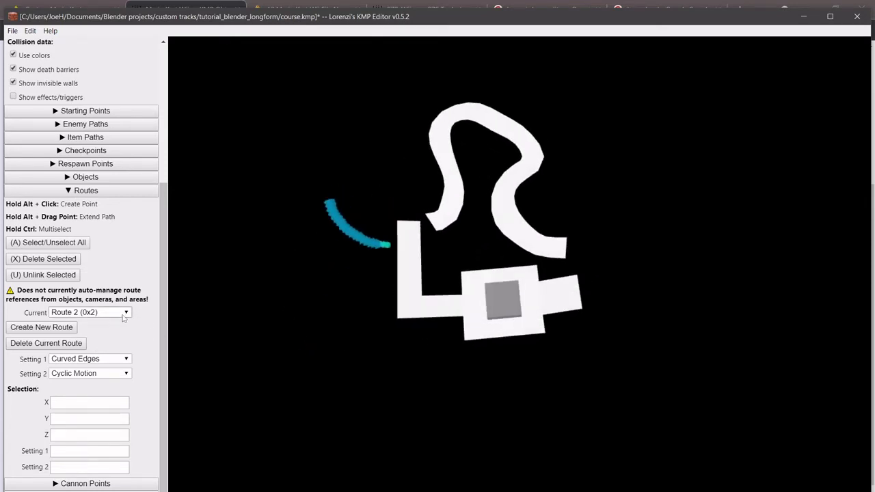
left_click(89, 312)
left_click(76, 322)
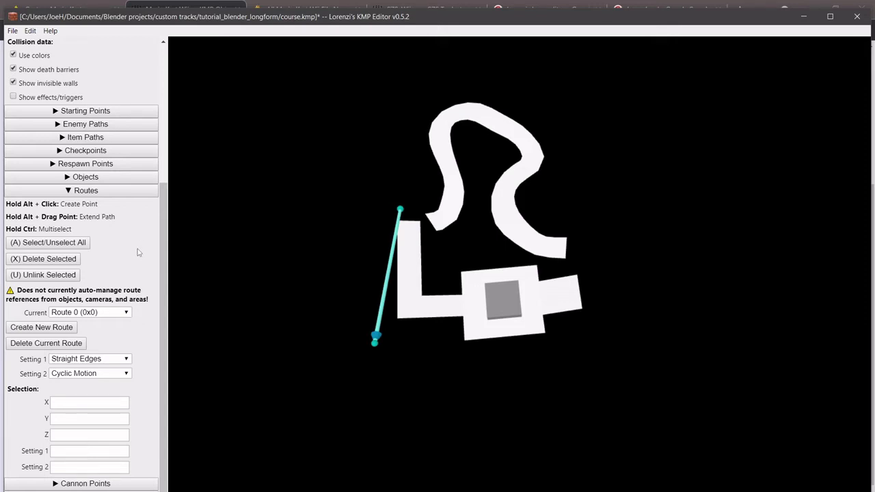
scroll(497, 270, "up", 5)
scroll(485, 284, "down", 3)
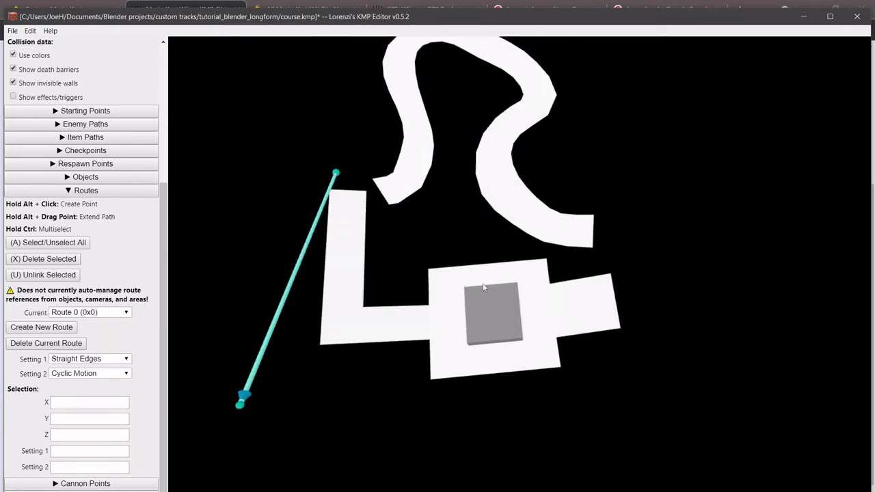
Create a new object on the outer corner of the L-shaped road in the Objects section
left_click(100, 176)
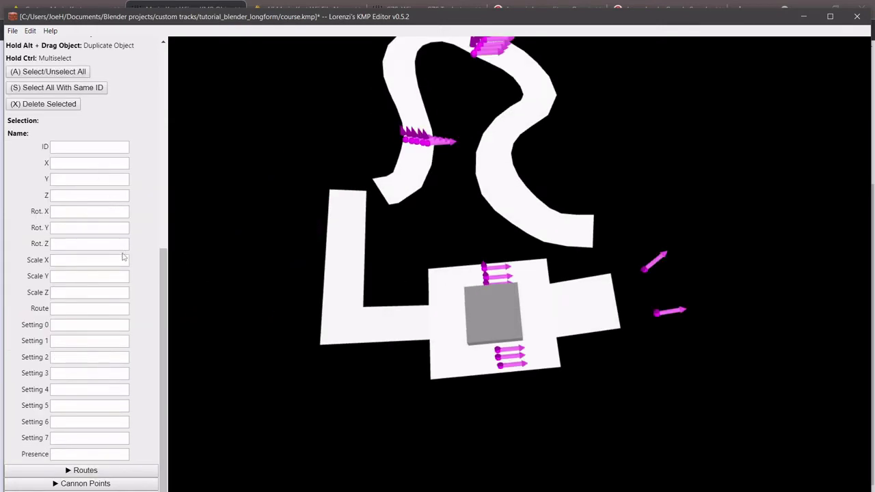
scroll(129, 231, "up", 3)
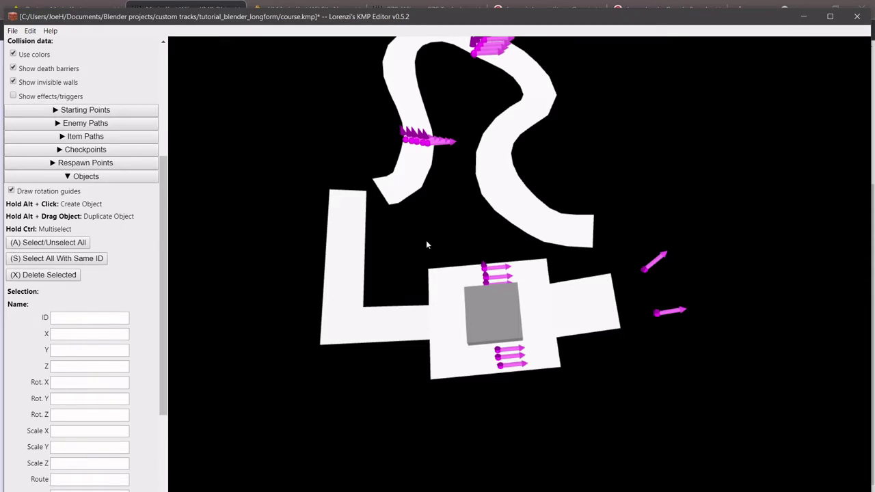
left_click(328, 327, "alt")
left_click_drag(328, 327, 328, 330)
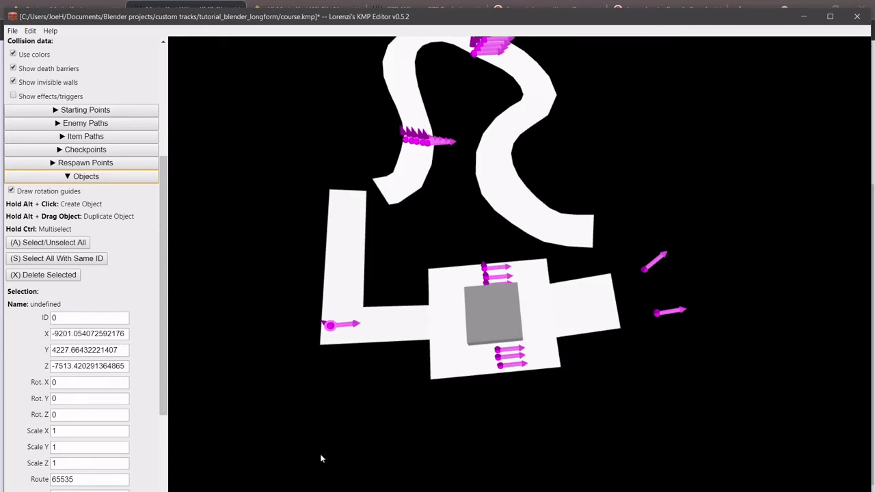
Switch to the browser's KMP Object Query page, search for "goomba" and look up its decimal object ID
key("alt+Tab")
scroll(175, 198, "up", 3)
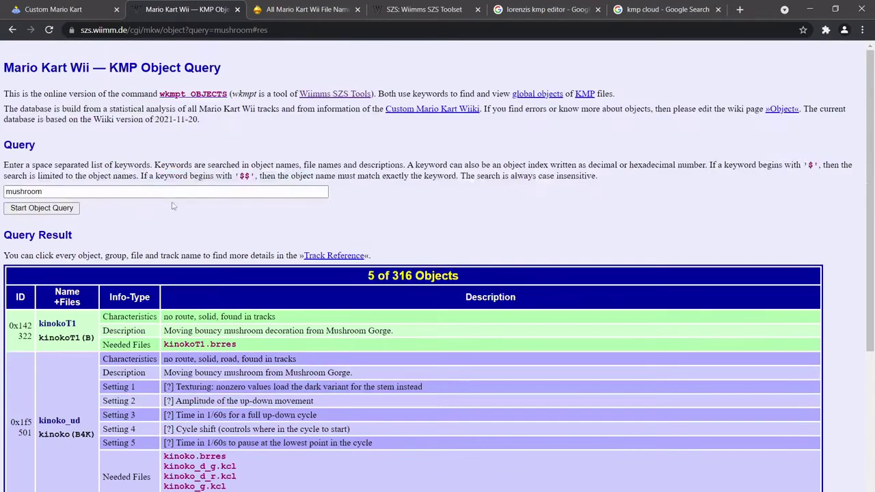
left_click_drag(175, 194, 1, 176)
type("goo")
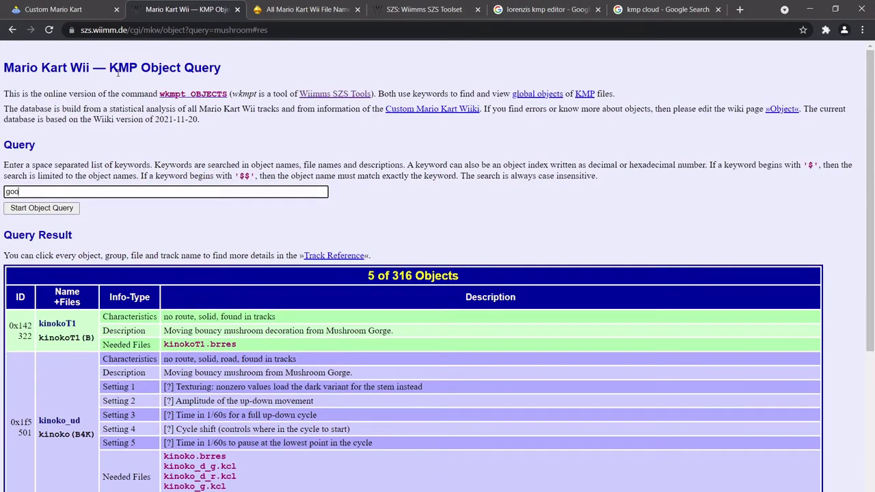
type("mba")
key("Return")
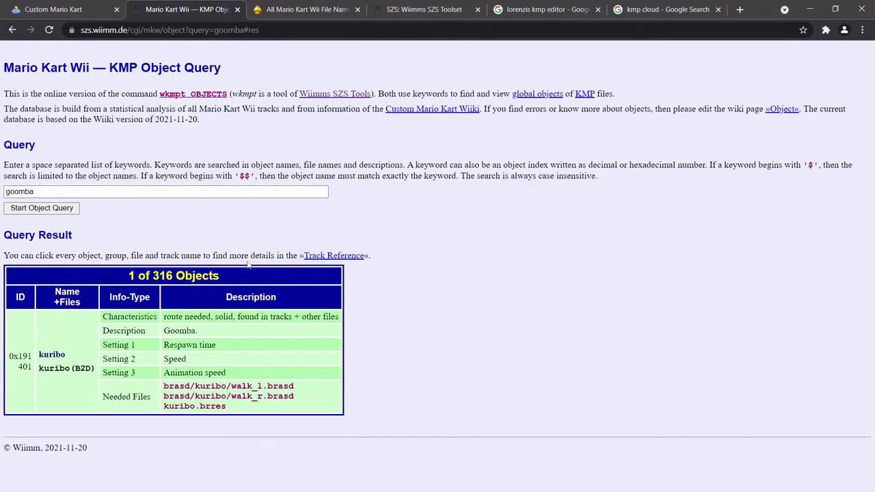
double_click(25, 366)
left_click(23, 366)
Switch back to the KMP editor and set the new object's ID to 401
mouse_move(420, 488)
left_click(359, 470)
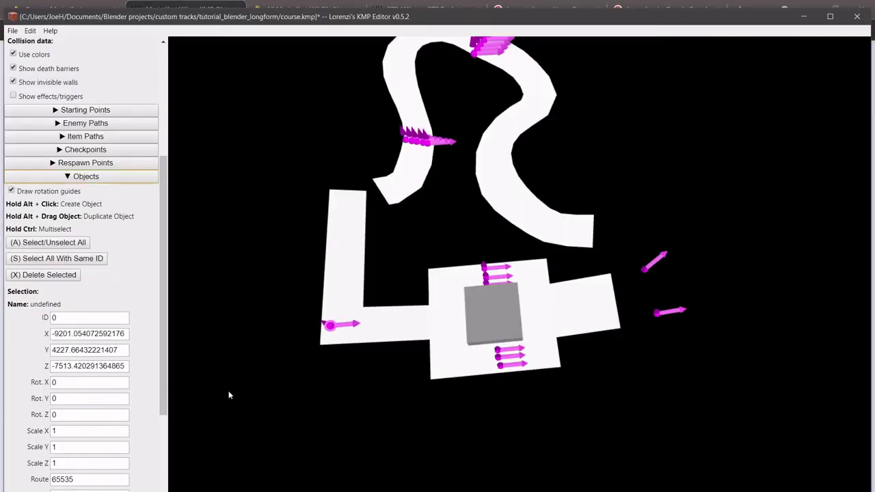
left_click(77, 314)
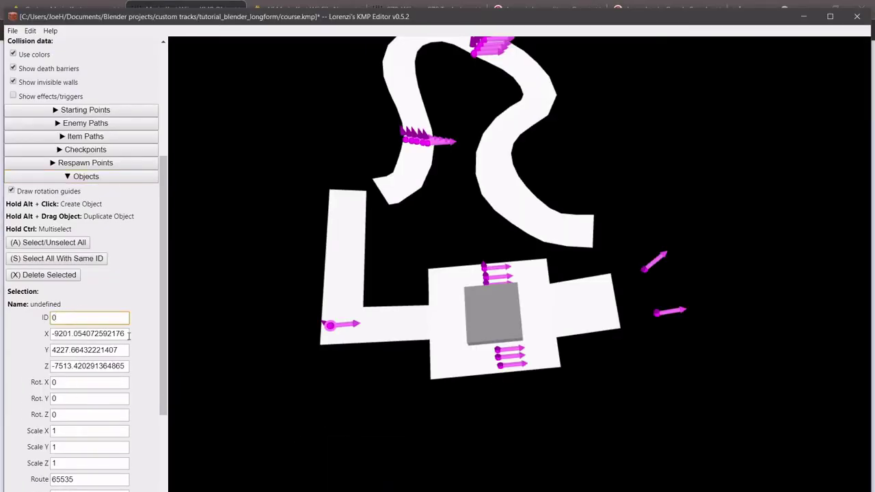
key("BackSpace")
type("401")
Check the goomba's needed files in the browser and open the folder _Mkwii_course/kinoko_course.d/brasd/kuribo in File Explorer
mouse_move(374, 487)
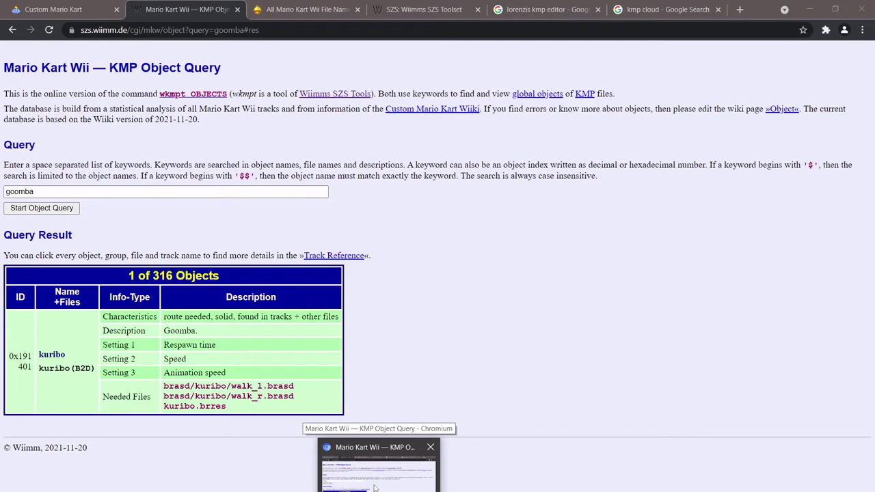
left_click(374, 487)
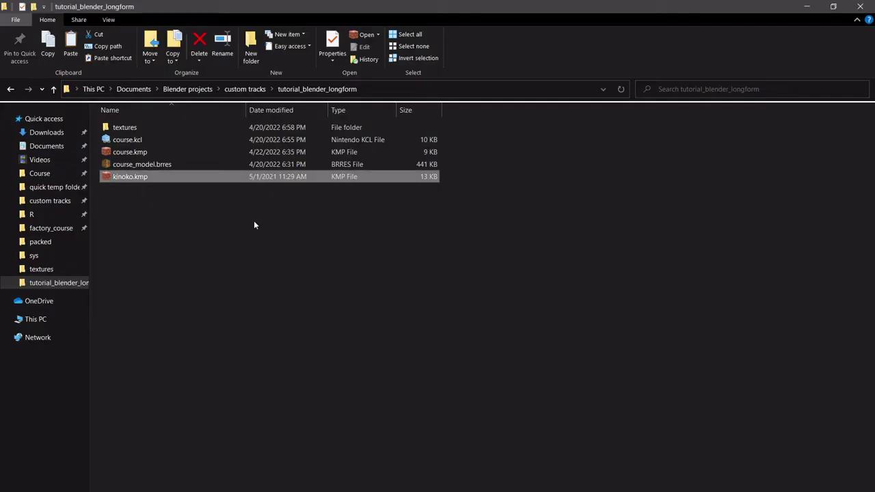
left_click(245, 214)
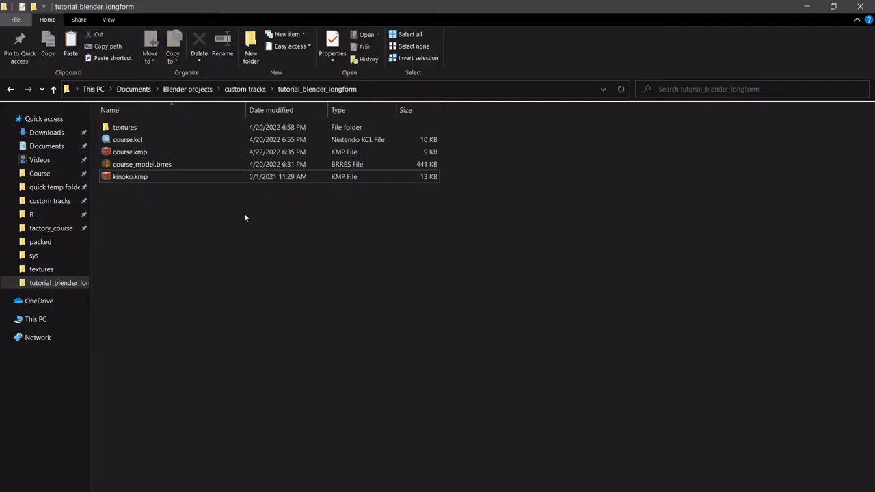
left_click(49, 200)
scroll(137, 150, "up", 7)
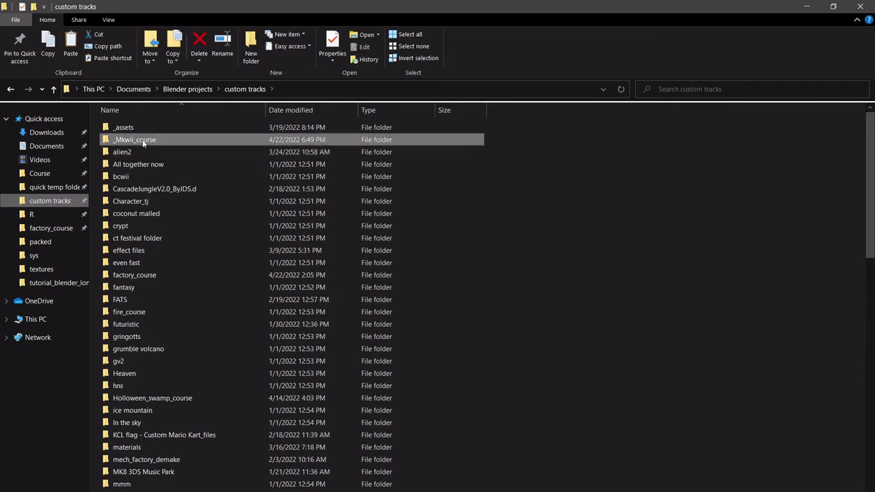
double_click(143, 138)
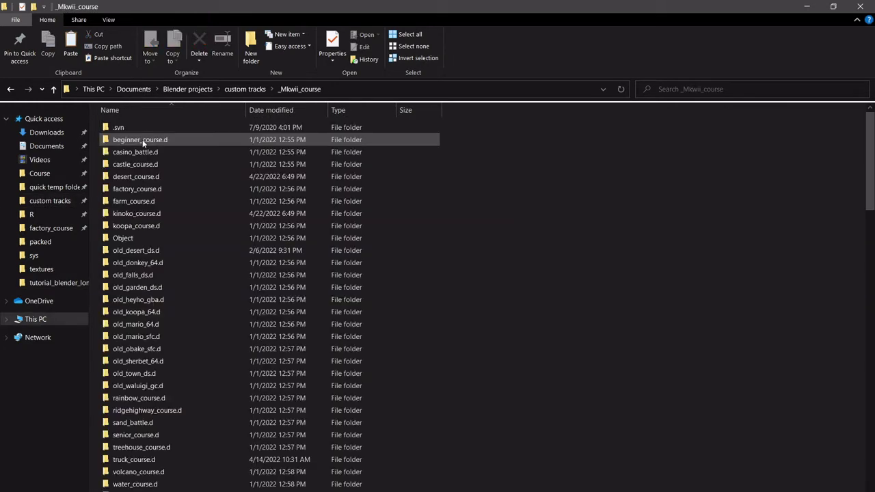
double_click(150, 215)
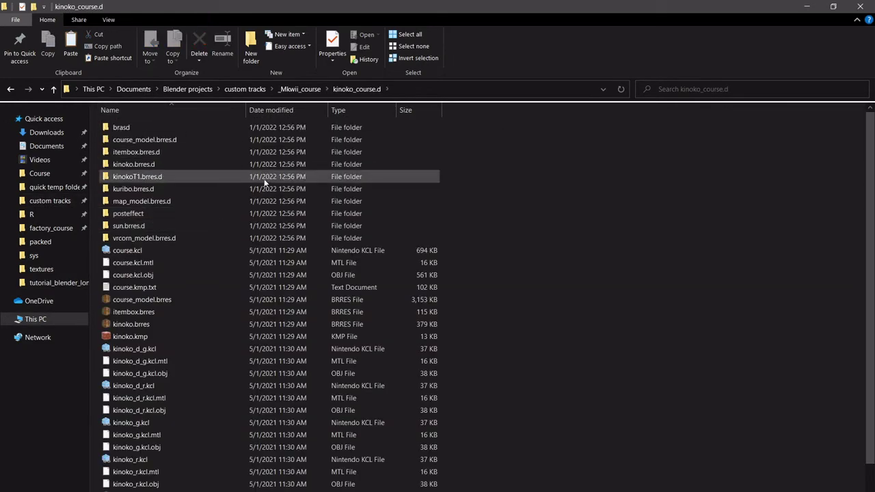
left_click(156, 127)
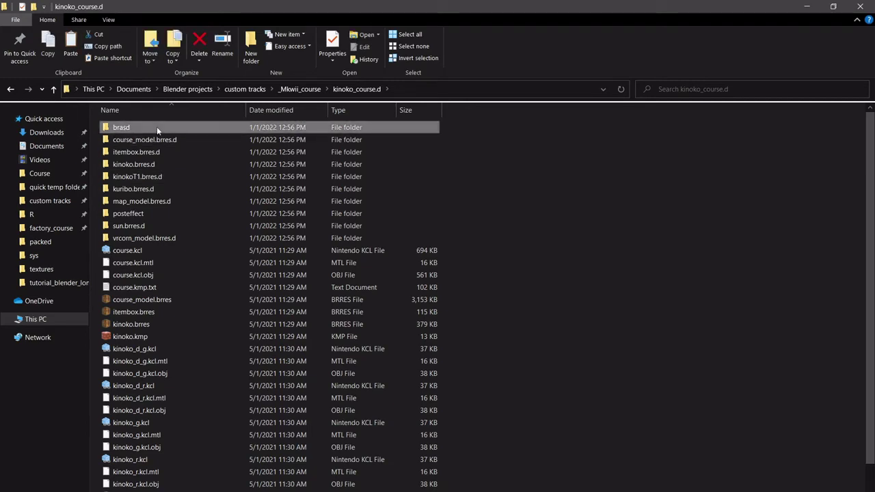
double_click(156, 127)
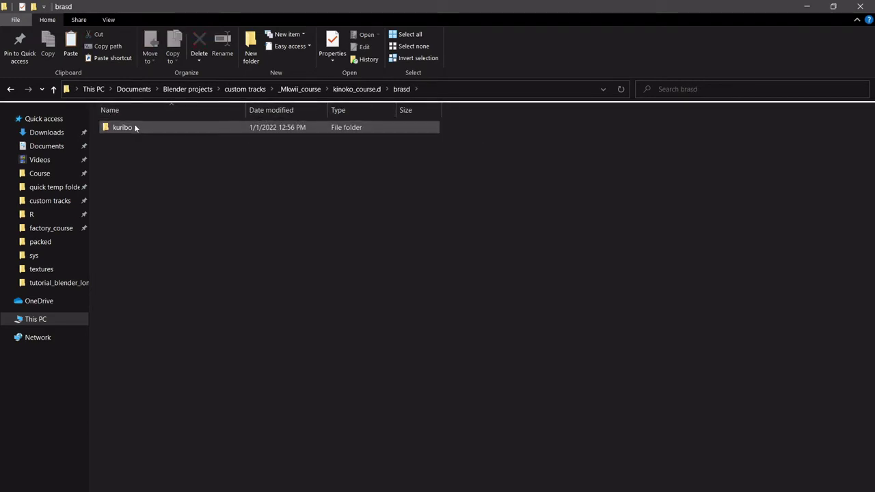
double_click(135, 127)
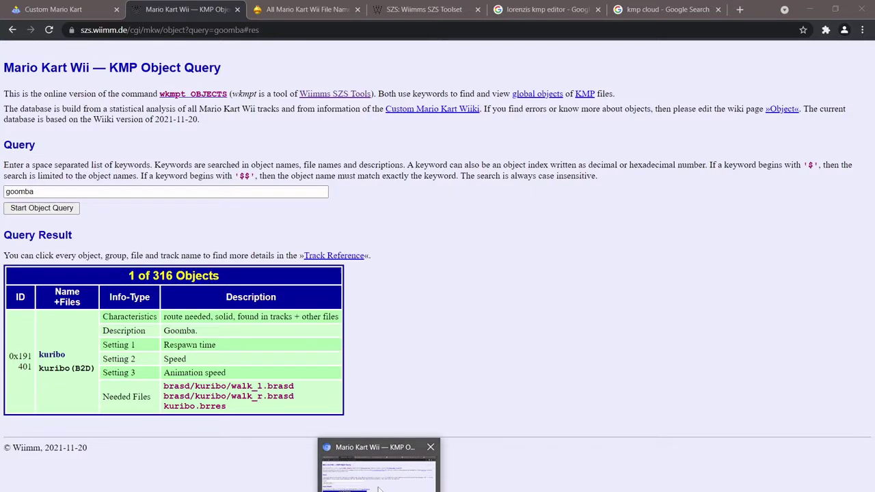
Recheck the goomba's needed files in the browser and return to the kinoko_course.d folder to locate kuribo.brres
left_click(383, 471)
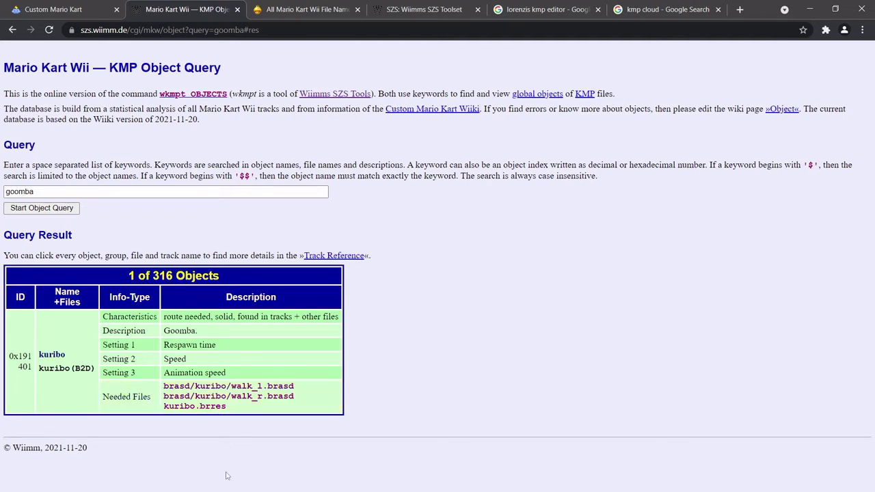
key("alt+Tab")
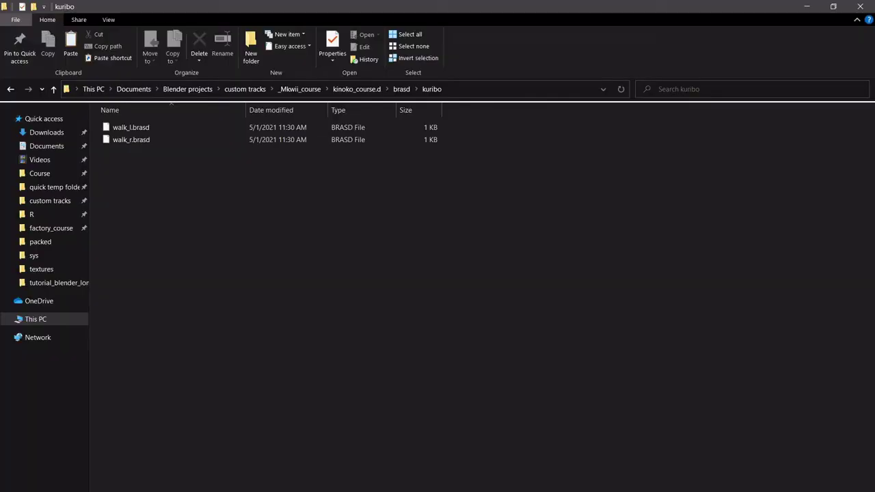
left_click(357, 88)
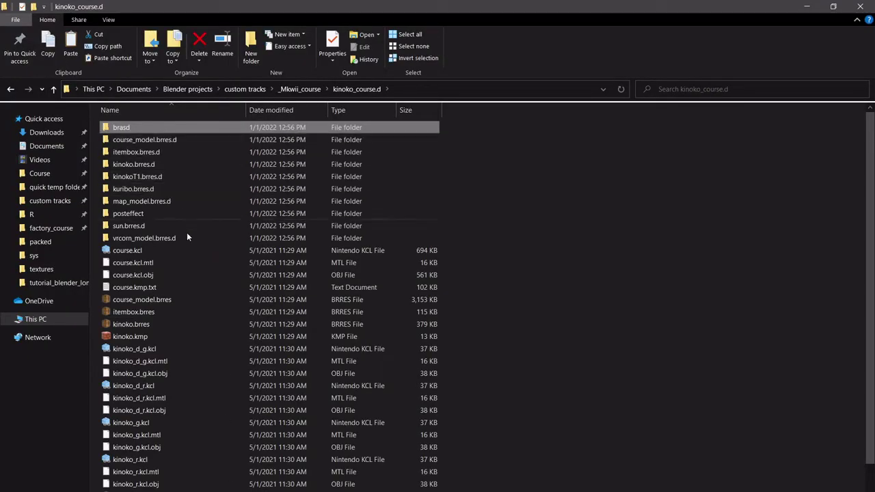
scroll(159, 438, "down", 1)
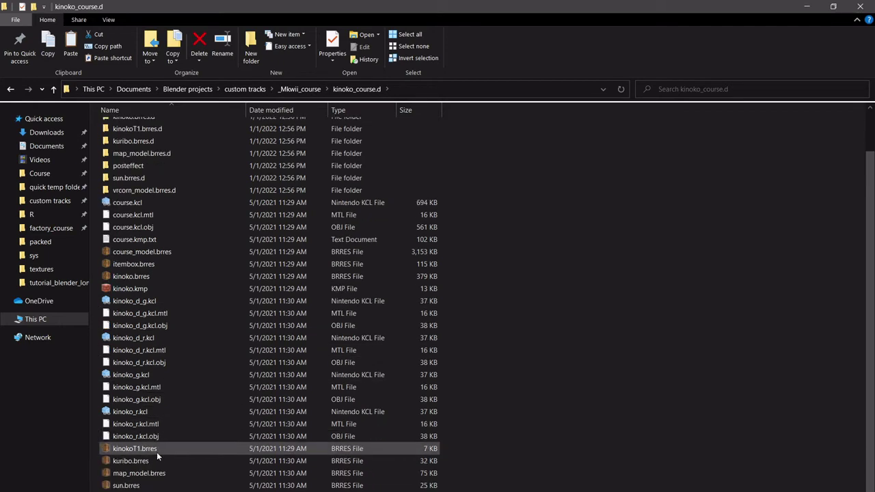
Copy the brasd folder and kuribo.brres from kinoko_course.d into the tutorial_blender_longform folder
left_click(205, 461)
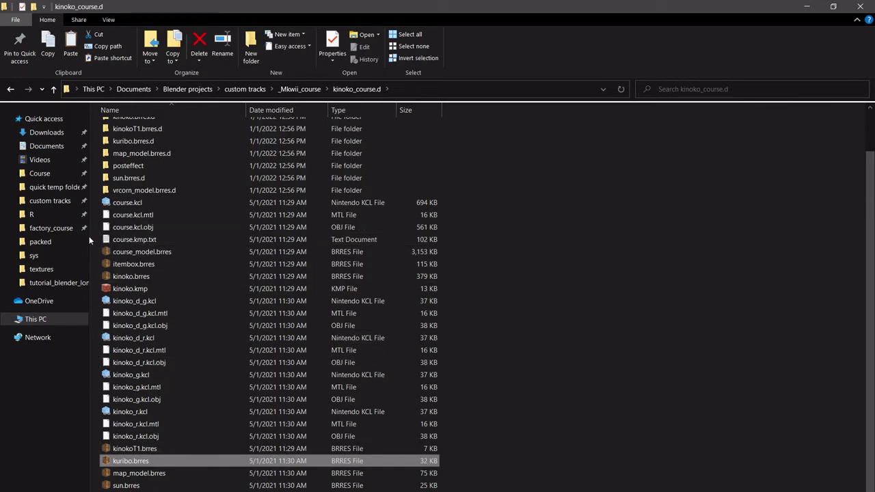
left_click(60, 282)
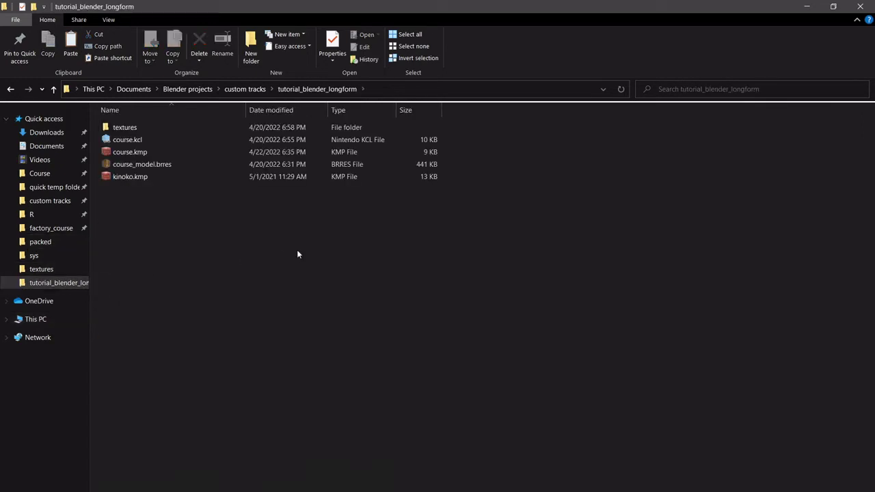
key("ctrl+v")
left_click(236, 256)
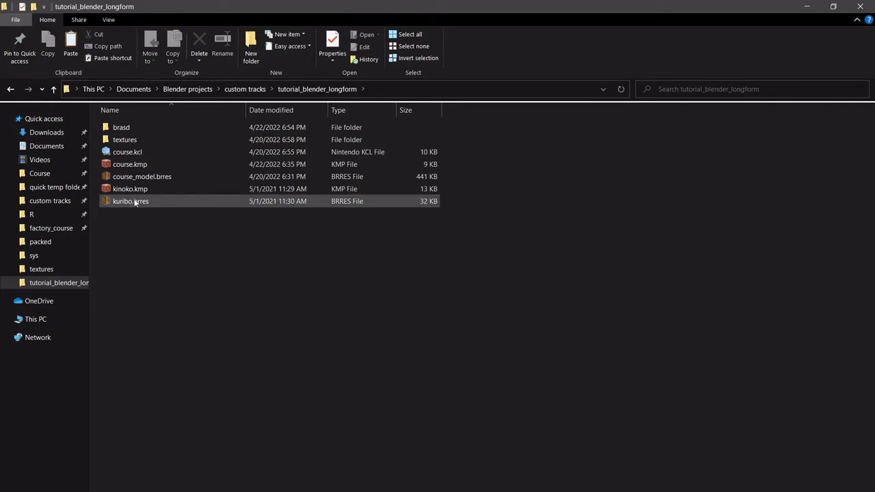
left_click(135, 201)
left_click(175, 245)
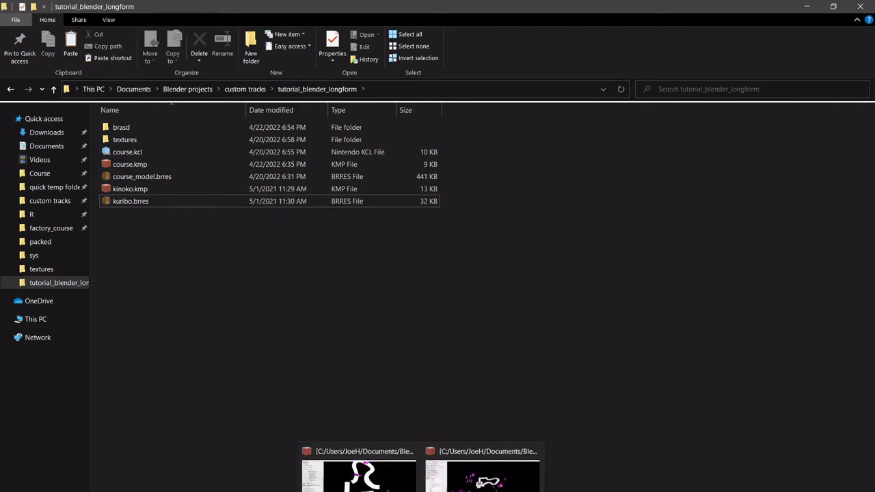
Switch to the KMP editor and inspect the settings of the kinoko_bend object beyond the track's east end
left_click(347, 479)
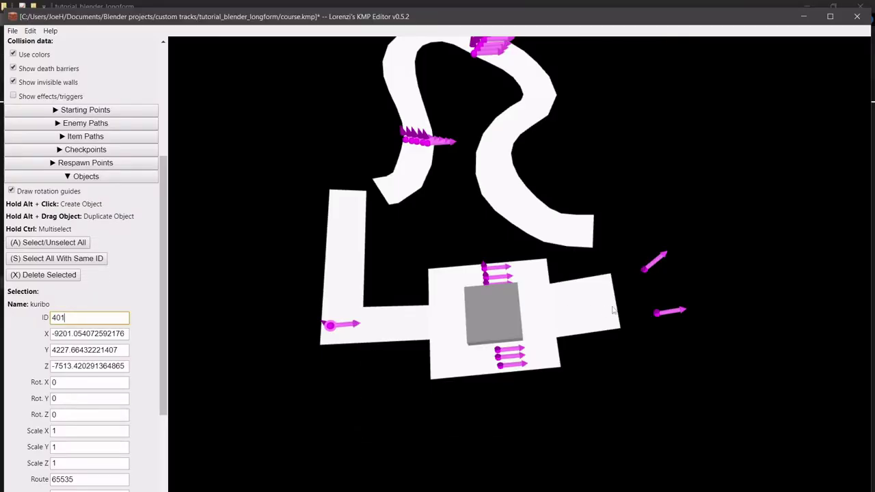
left_click(662, 311)
scroll(140, 345, "down", 4)
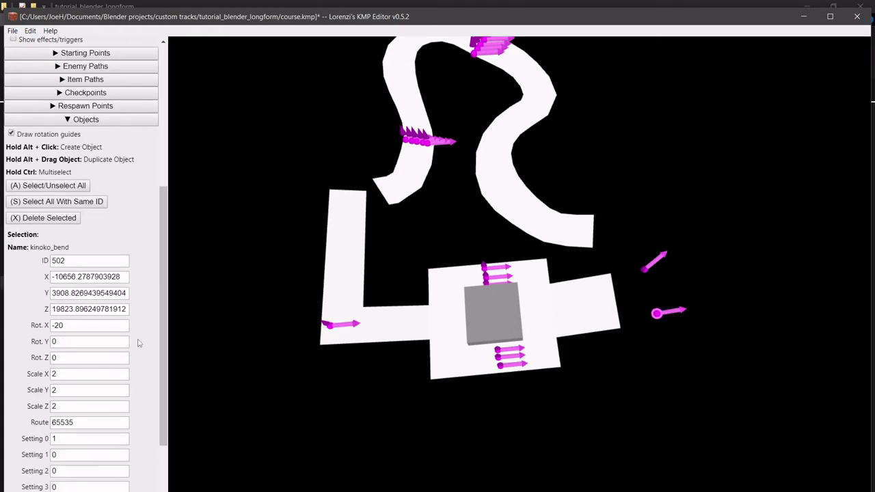
Switch to the browser and search the KMP object database for kinoko_bend to find its needed files
key("alt+Tab")
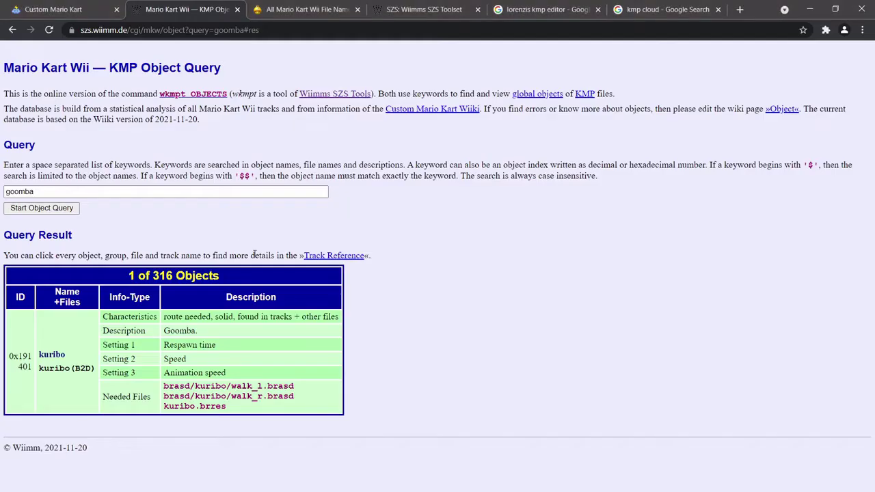
double_click(21, 191)
type("ki")
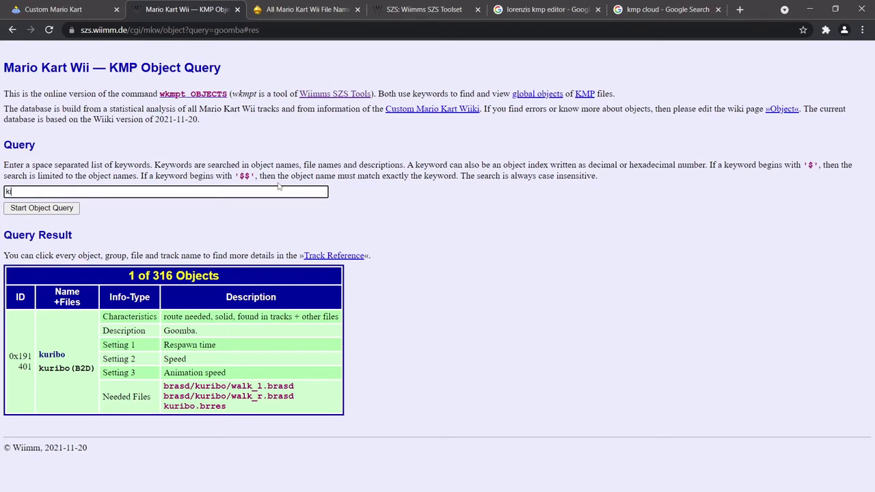
type("noko_bend")
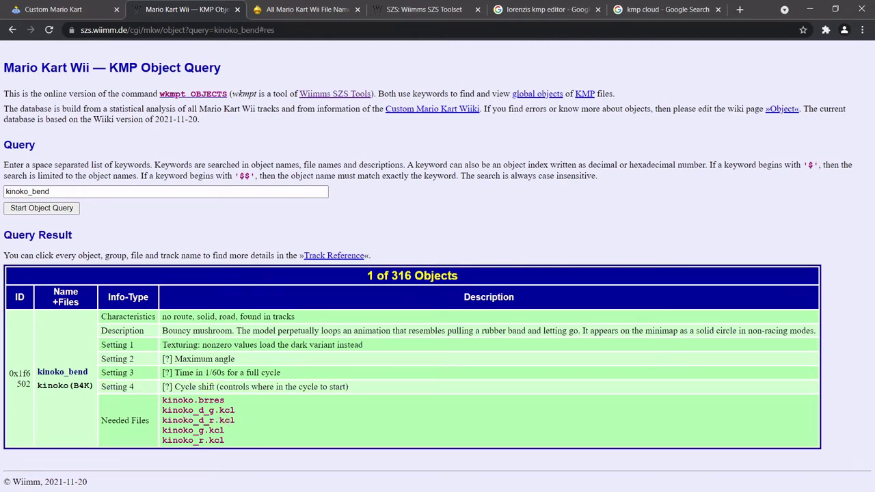
Switch to File Explorer and open the kinoko_course.d folder inside custom tracks > _Mkwii_course
key("alt+Tab")
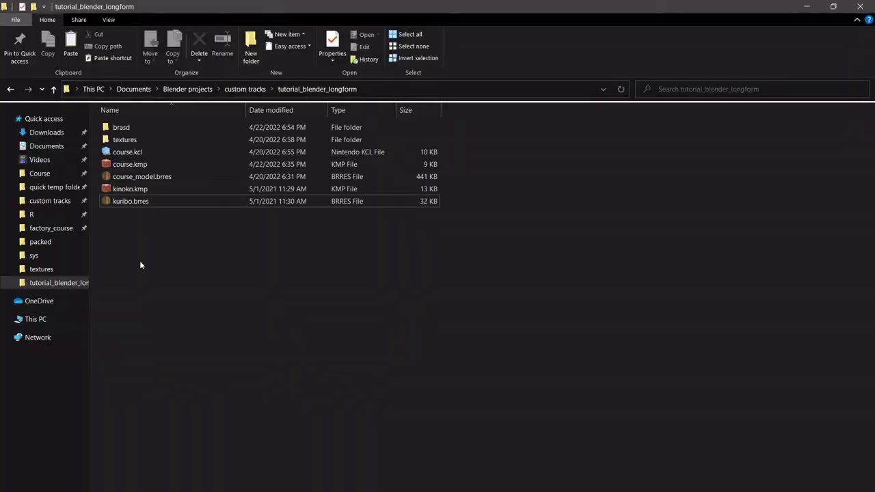
left_click(39, 173)
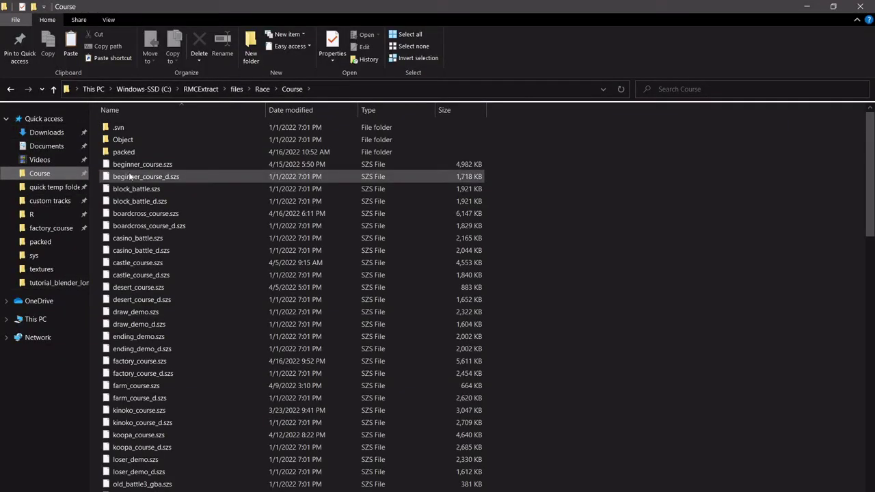
left_click(41, 201)
double_click(145, 140)
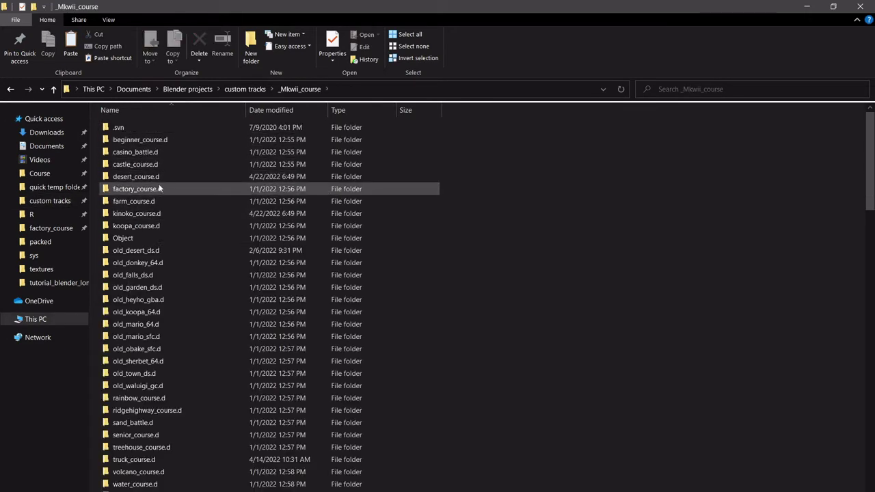
double_click(157, 213)
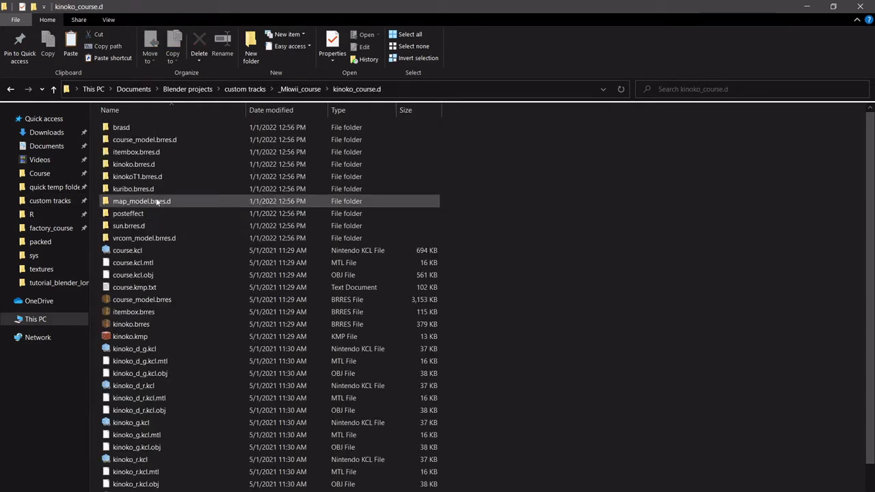
Copy kinoko.brres, kinoko_d_g.kcl, kinoko_d_r.kcl, kinoko_g.kcl and kinoko_r.kcl into the tutorial_blender_longform folder, checking the selection against the object's needed files
left_click(162, 324)
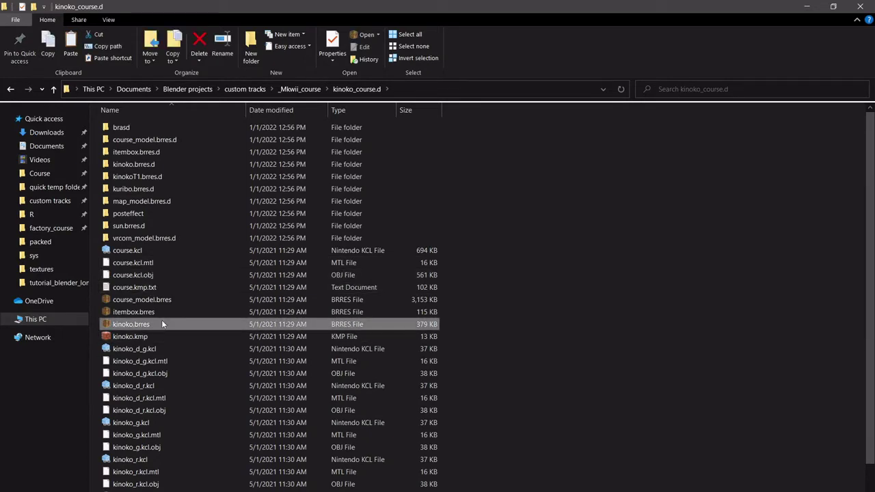
left_click(161, 347, "ctrl")
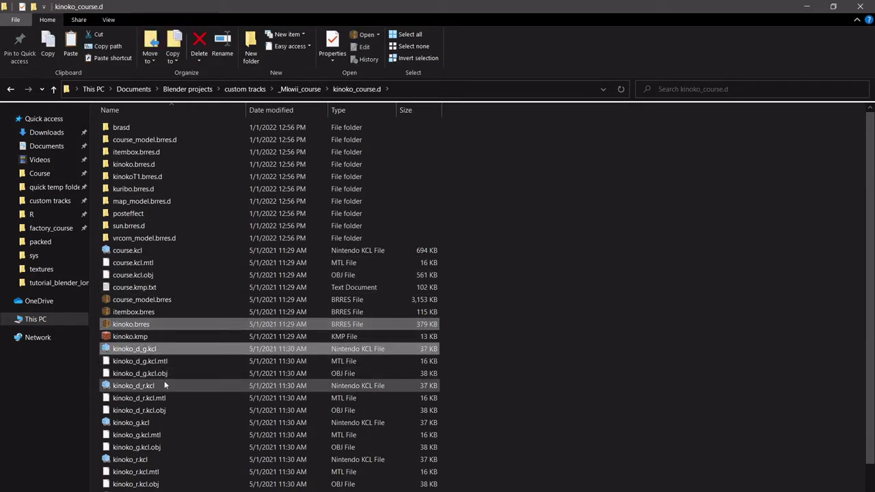
left_click(164, 384, "ctrl")
left_click(153, 423, "ctrl")
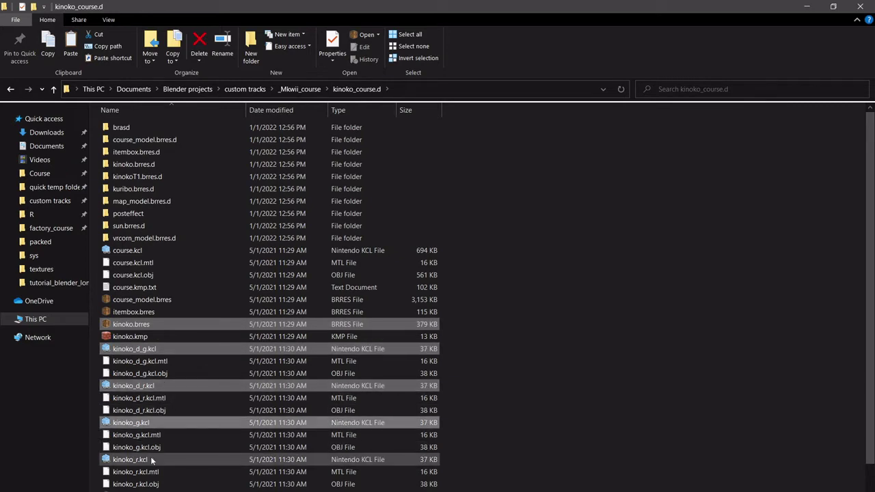
left_click(154, 460, "ctrl")
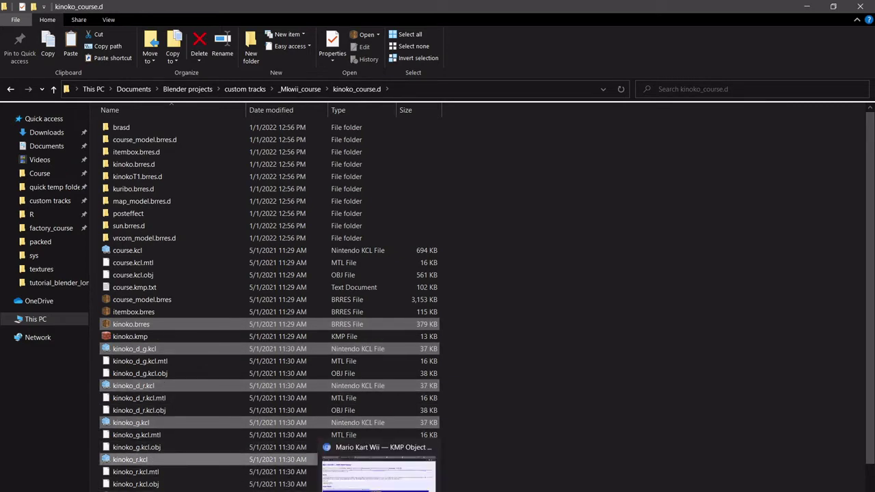
left_click(378, 472)
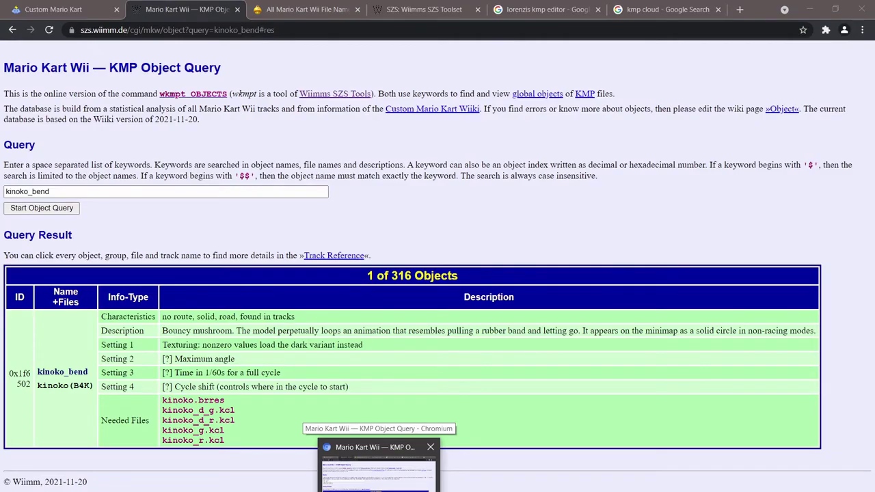
left_click(378, 472)
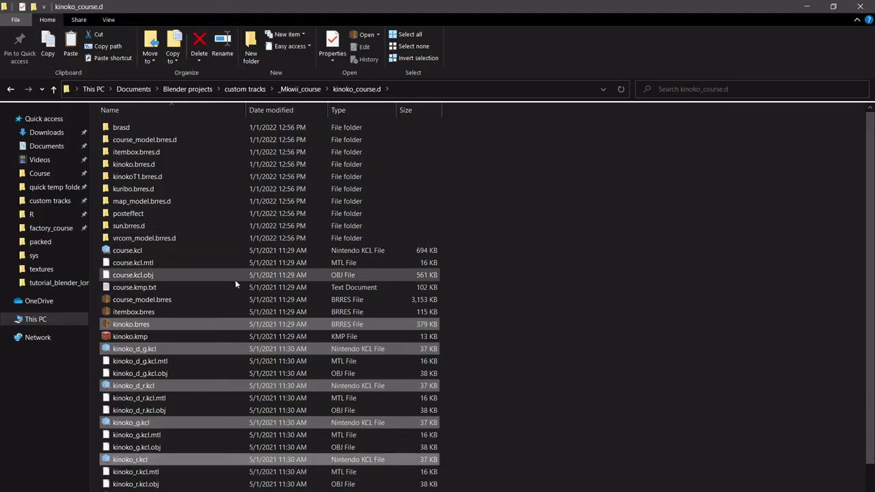
left_click(56, 282)
key("ctrl+v")
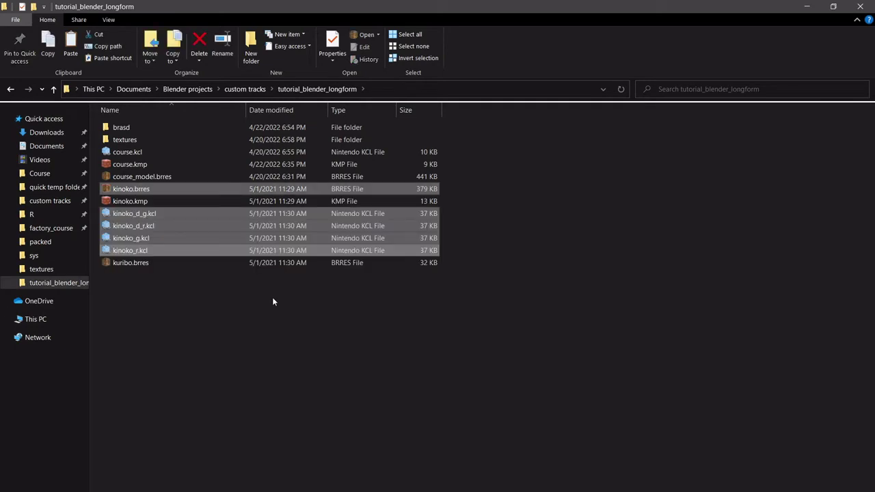
left_click(265, 306)
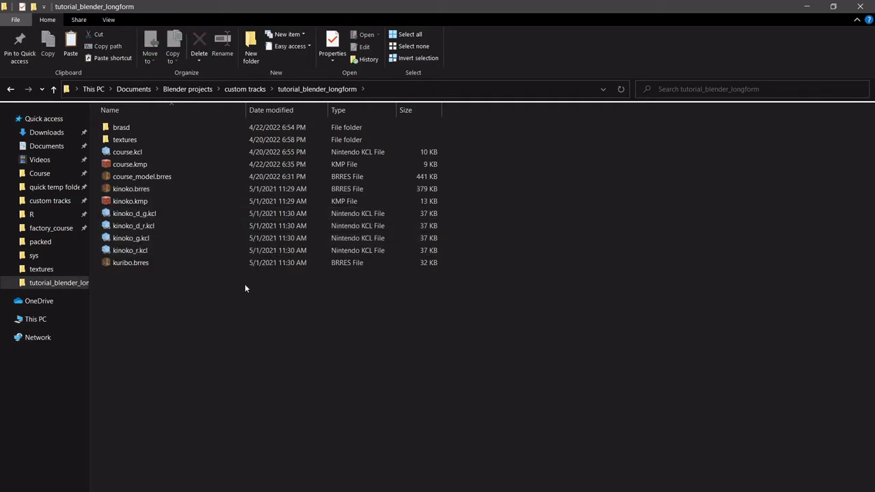
left_click(154, 201)
left_click(145, 187, "ctrl")
left_click(156, 188)
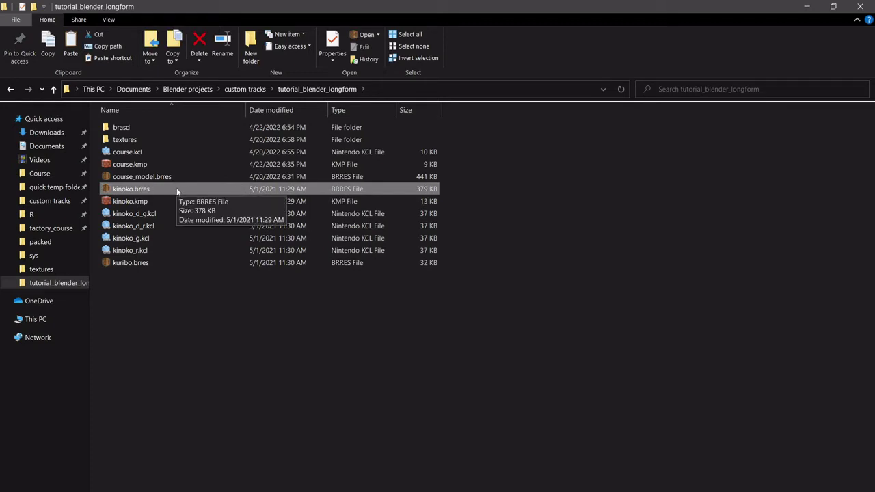
left_click(174, 201, "ctrl")
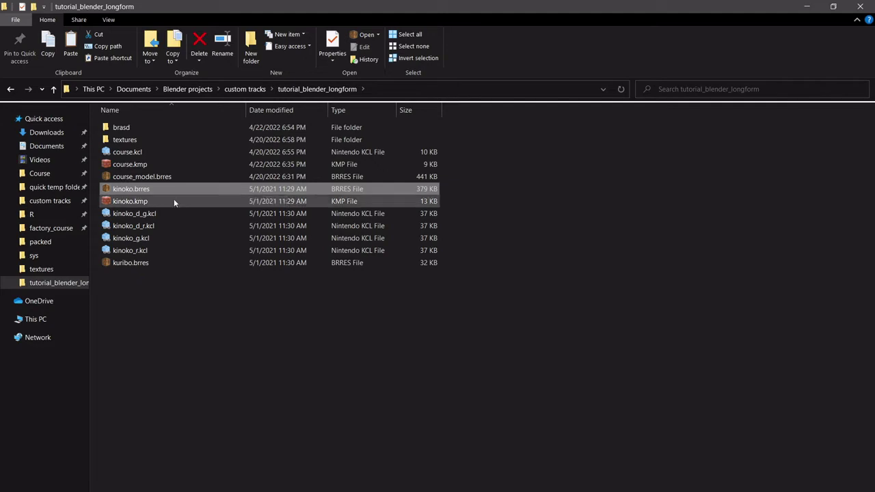
left_click(155, 190)
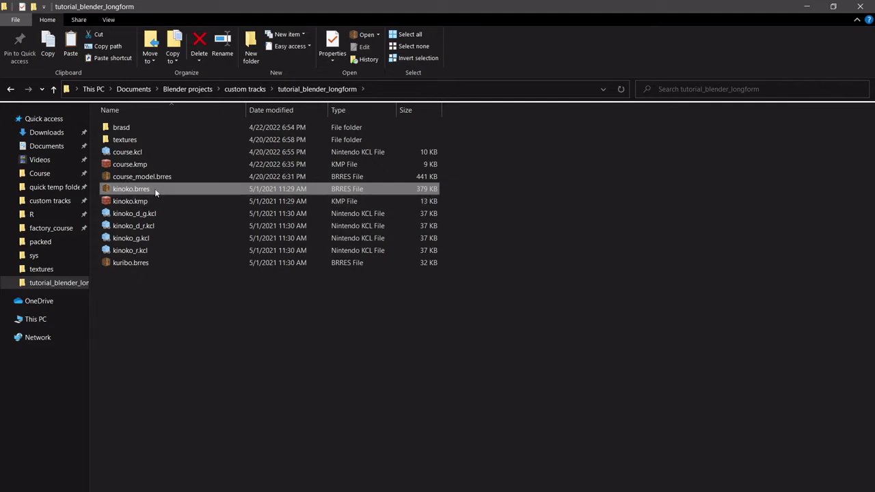
left_click(160, 166)
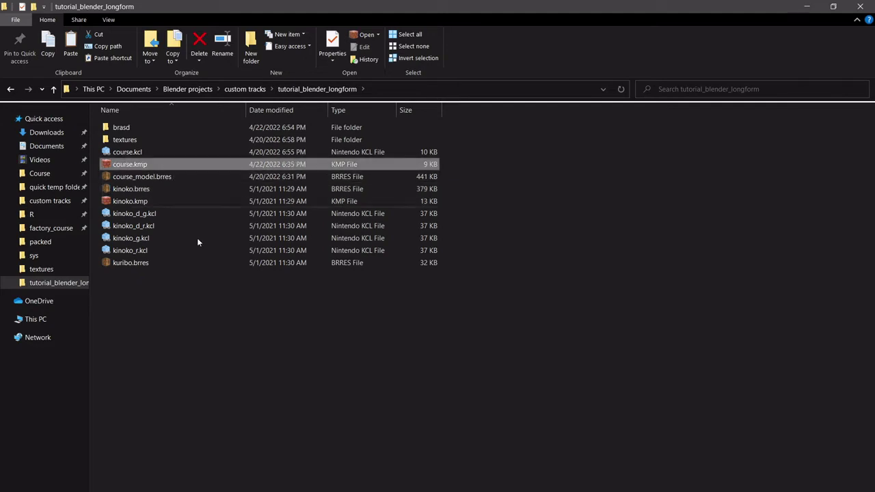
left_click(184, 268)
left_click(151, 193)
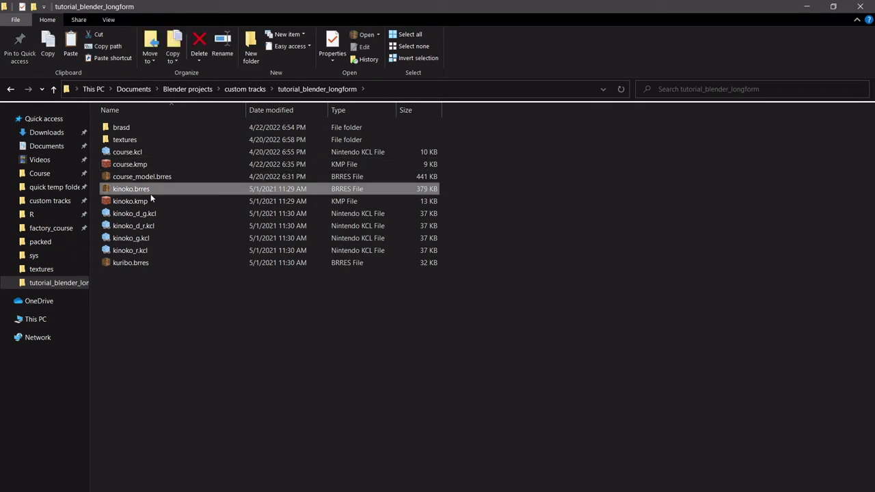
left_click(162, 178)
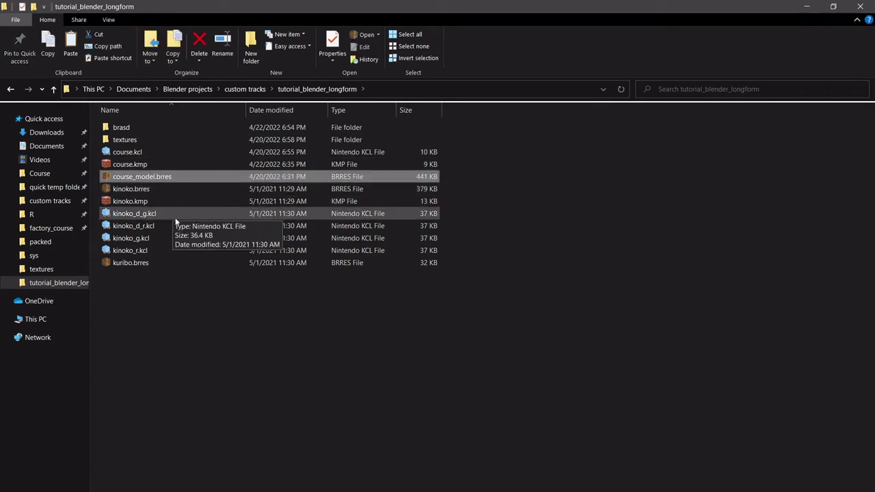
key("XF86AudioPlay")
left_click(247, 375)
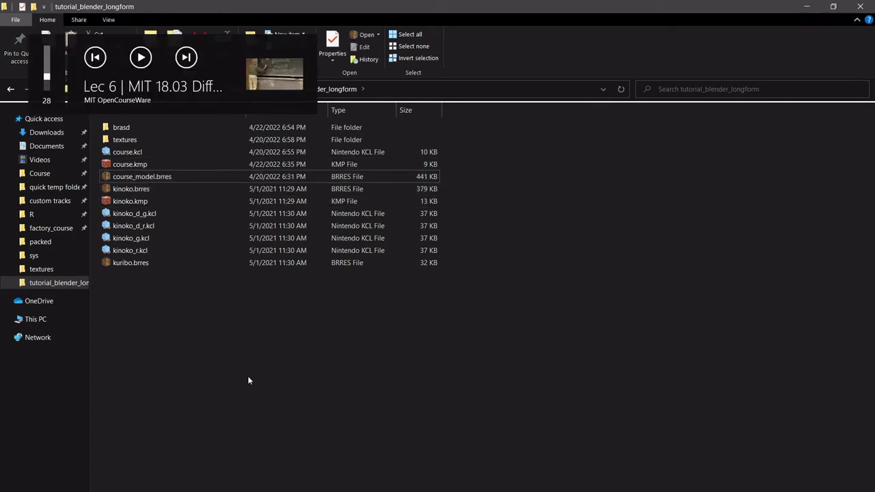
left_click(230, 177)
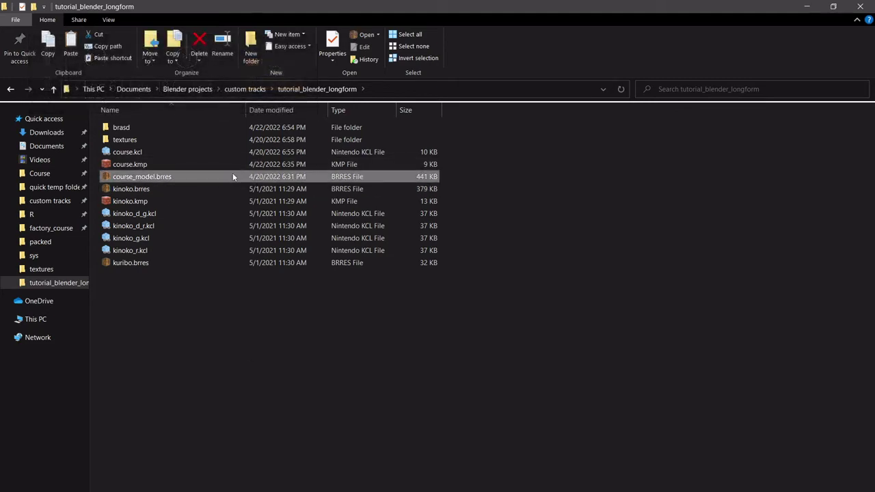
key("F2")
type("kino.brres")
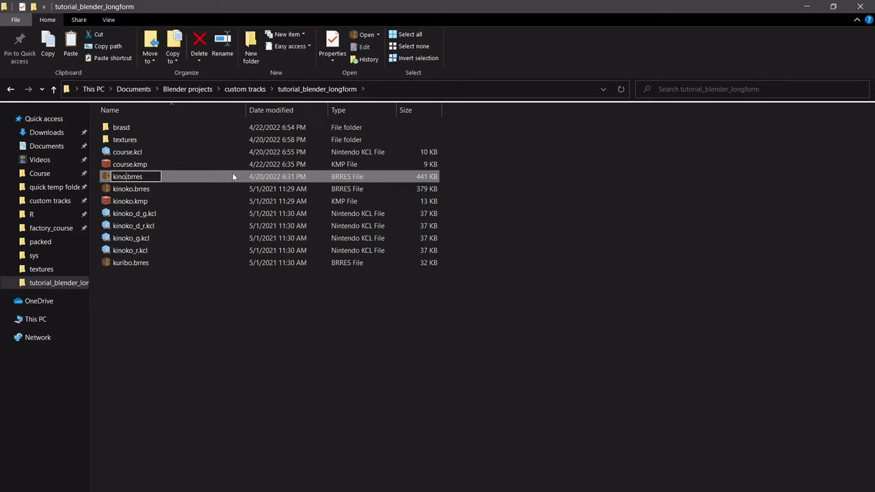
key("BackSpace")
key("BackSpace")
key("BackSpace")
type("uribo")
key("ctrl+shift+Left")
type("course_model")
key("Return")
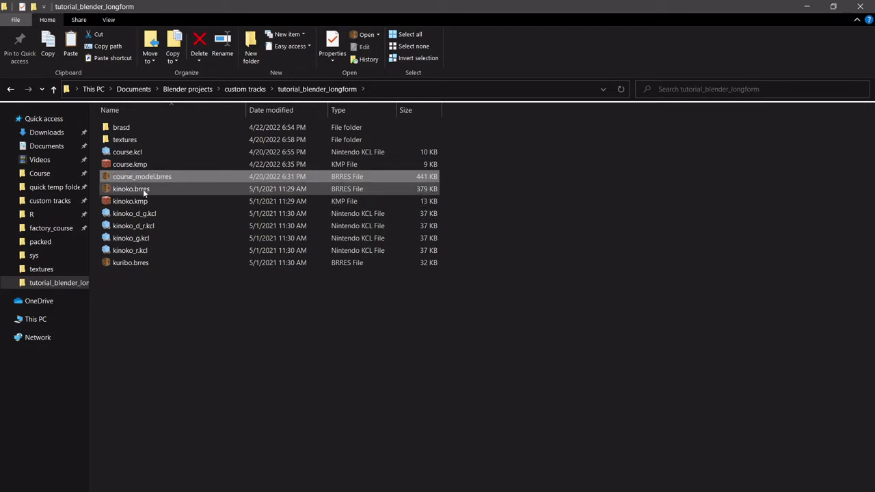
Open kinoko.brres in BrawlCrate and preview each of its 3D models, from kinoko_r up to kinoko_d_g
double_click(145, 189)
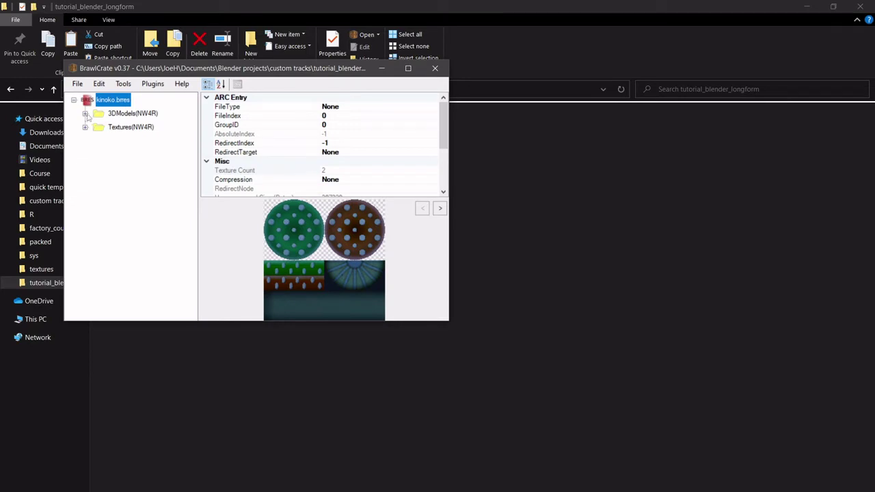
left_click(85, 114)
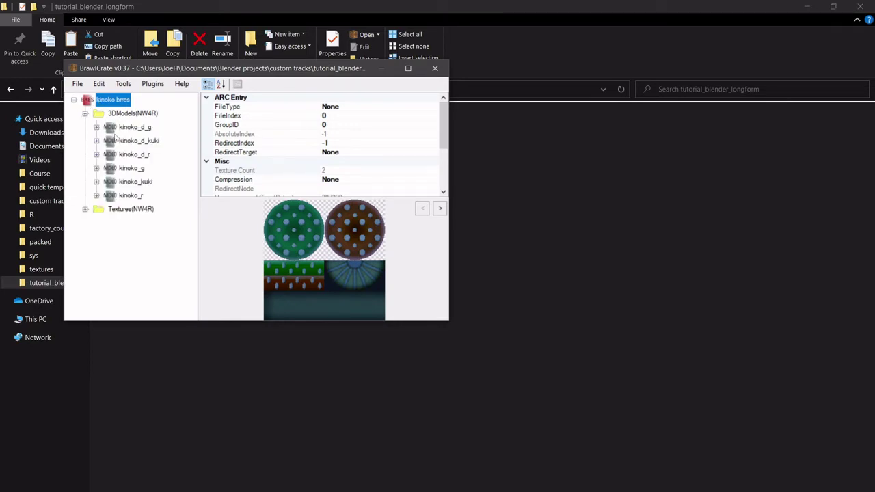
left_click(123, 195)
left_click(129, 181)
left_click(131, 168)
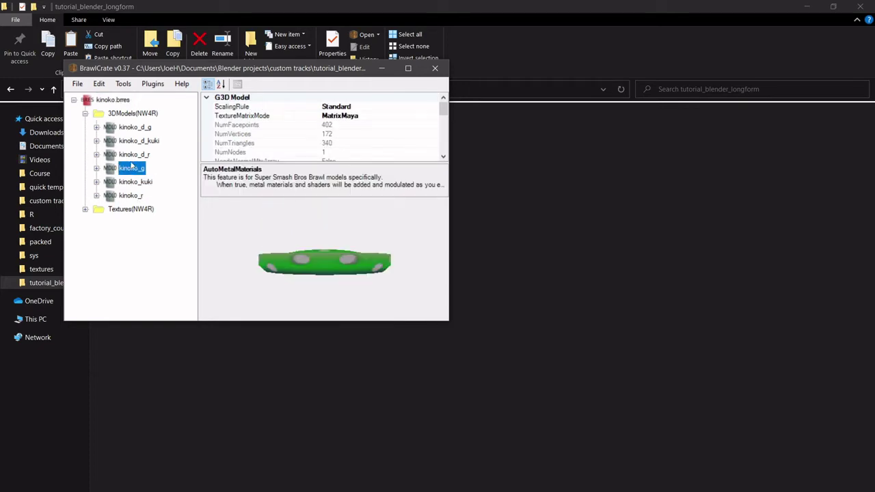
left_click(134, 154)
left_click(139, 142)
left_click(138, 128)
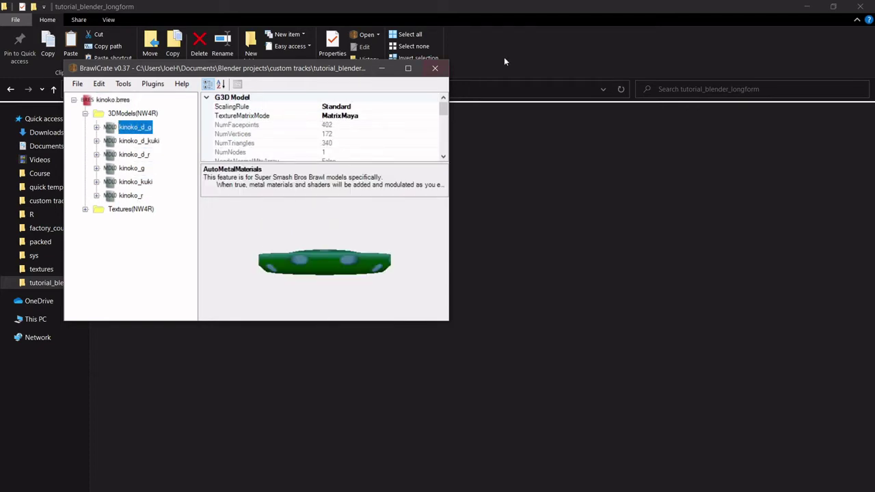
Close kinoko.brres, open course_model.brres in BrawlCrate and preview its course model
left_click(434, 68)
left_click(156, 177)
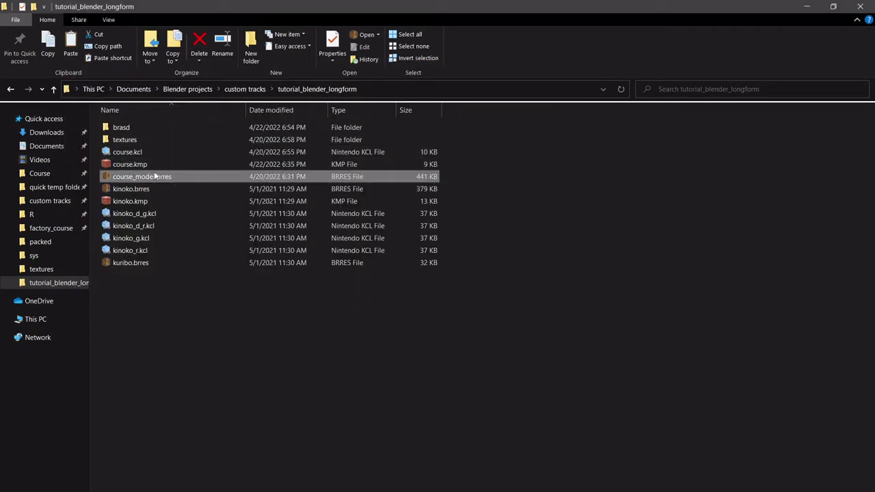
left_click(114, 143)
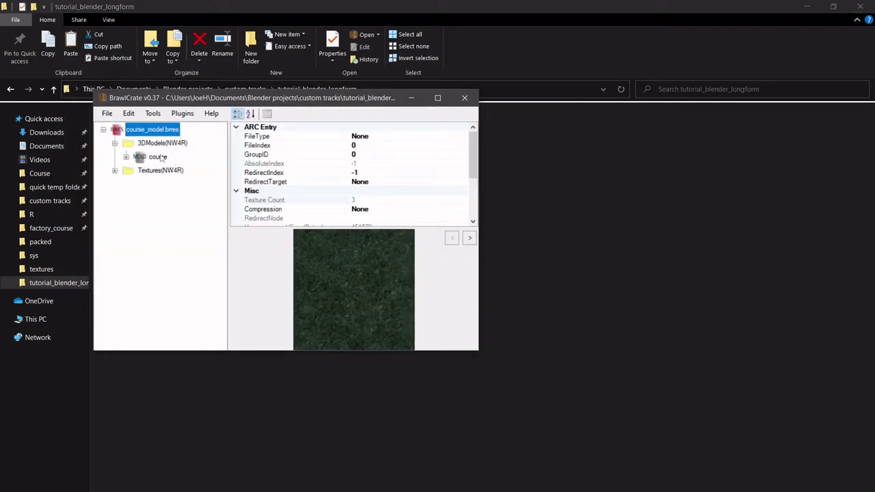
left_click(157, 157)
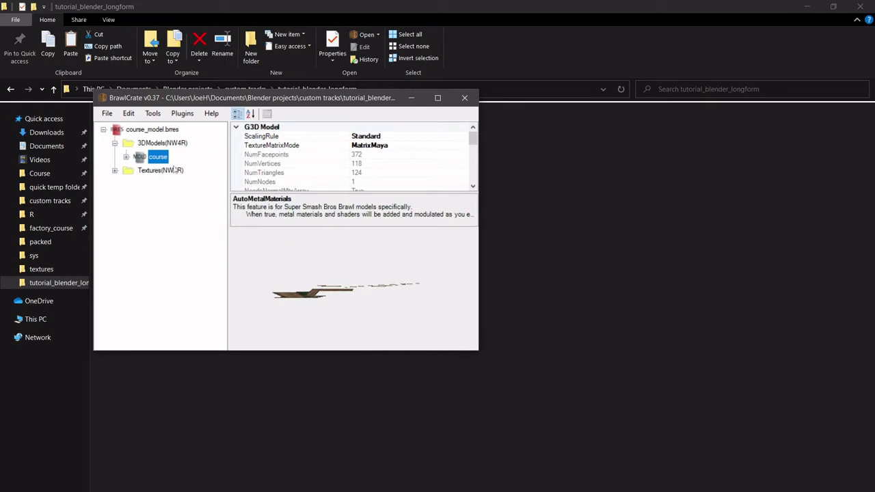
left_click(464, 97)
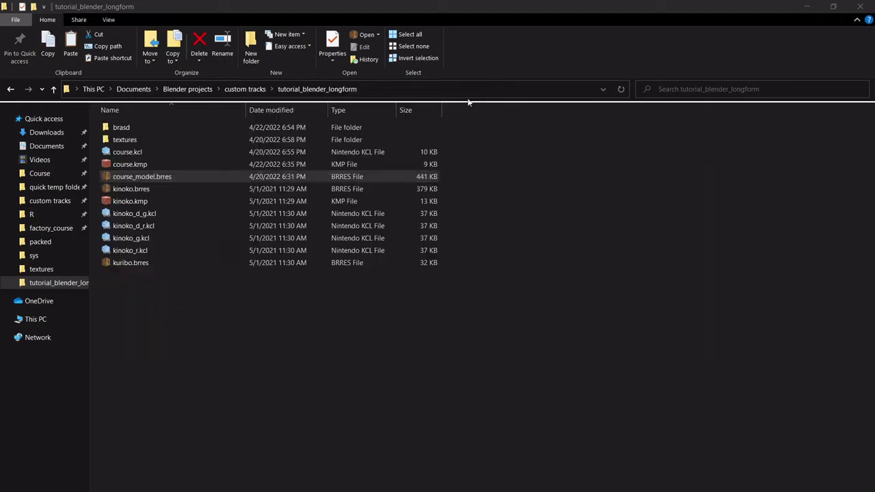
left_click(157, 313)
left_click(143, 176)
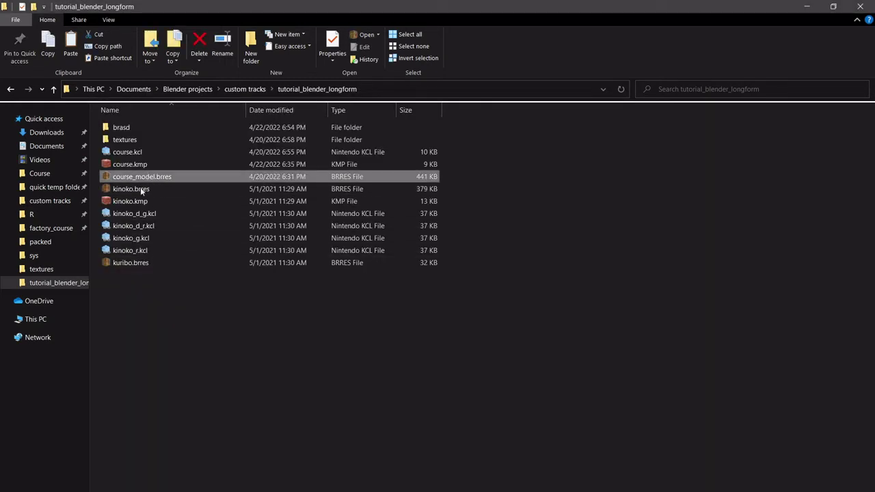
left_click(143, 189)
left_click(176, 312)
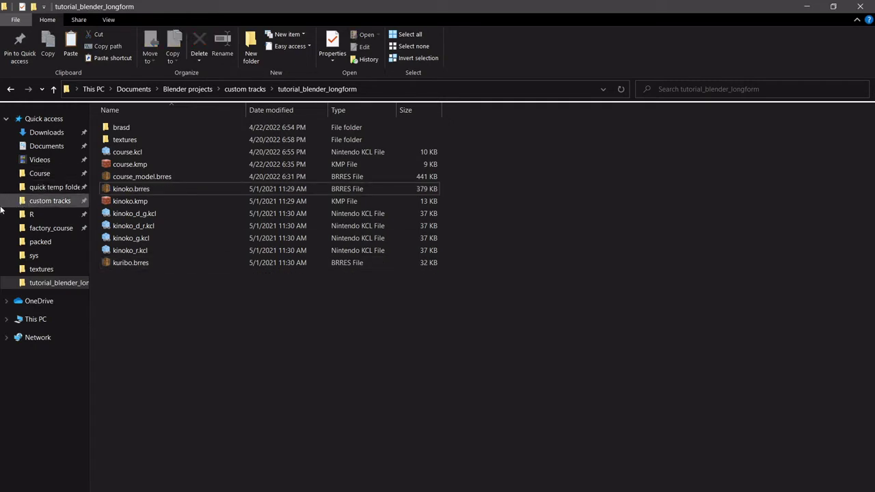
Open the old_obake_sfc.d folder inside custom tracks > _Mkwii_course
left_click(42, 202)
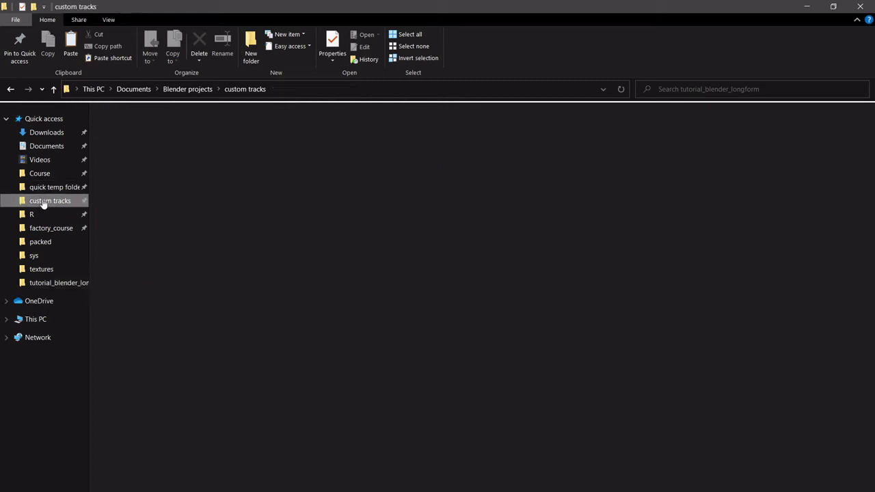
scroll(289, 199, "up", 8)
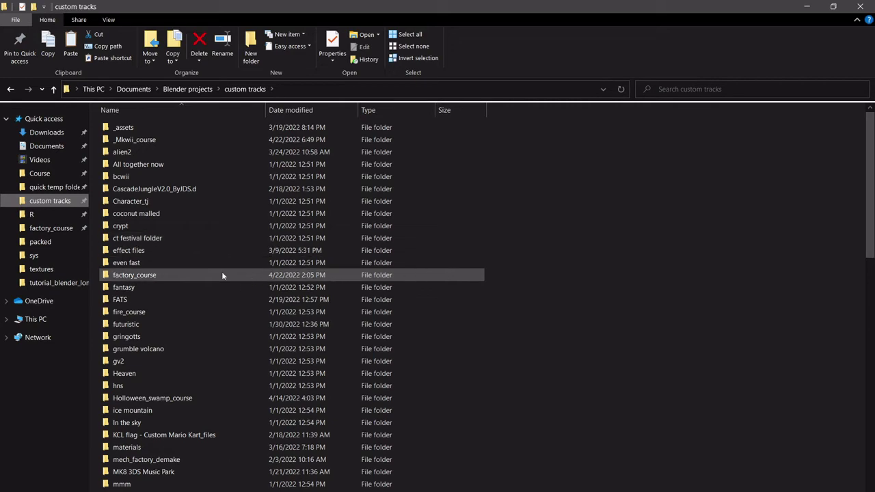
double_click(145, 142)
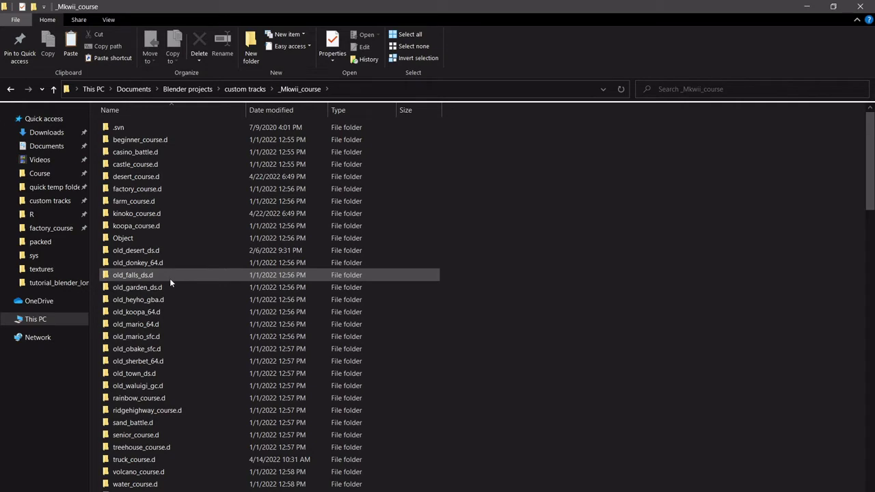
double_click(175, 347)
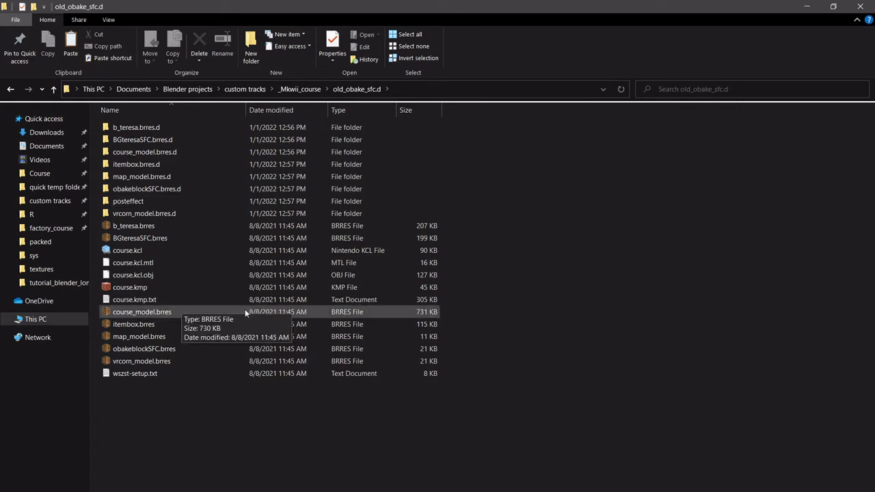
Copy the posteffect folder and vrcorn_model.brres into the tutorial_blender_longform folder
left_click(178, 202)
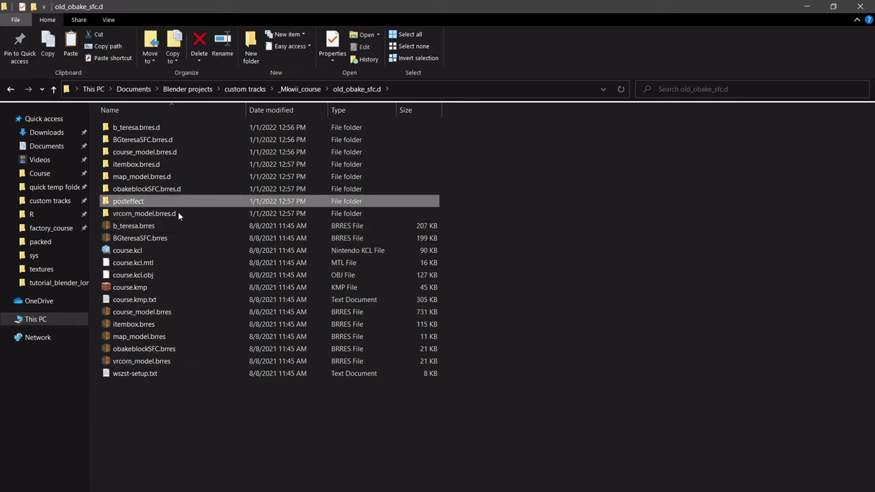
left_click(166, 362, "ctrl")
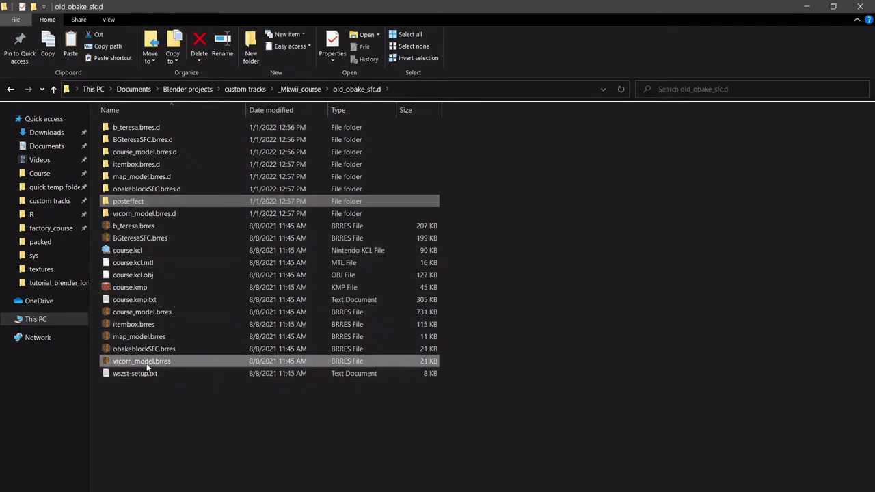
left_click(60, 285)
key("ctrl+v")
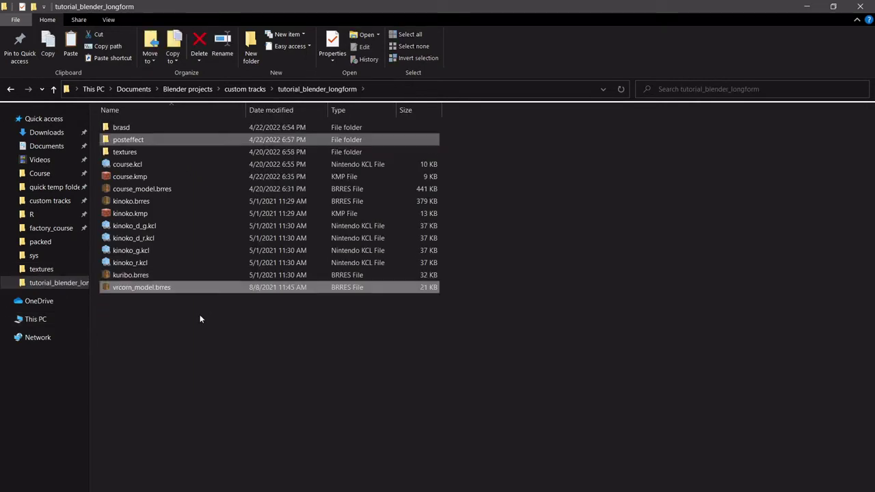
left_click(200, 315)
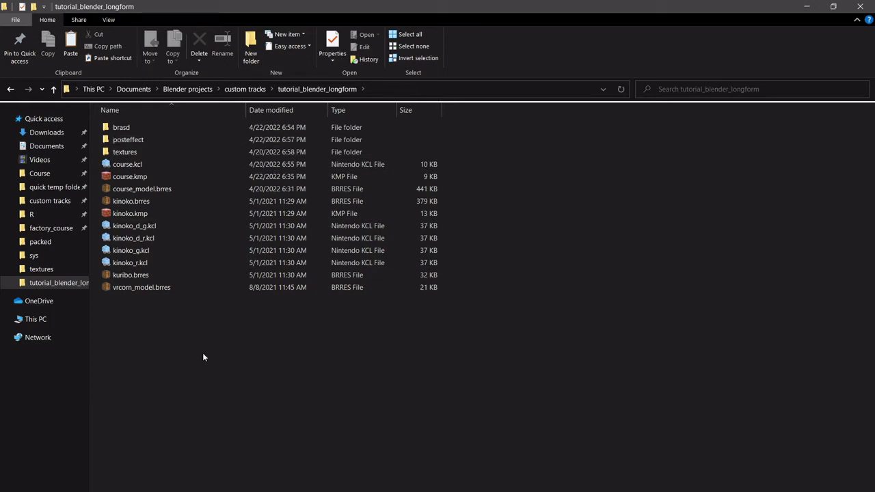
Examine the files inside the copied posteffect folder and return to tutorial_blender_longform
double_click(166, 140)
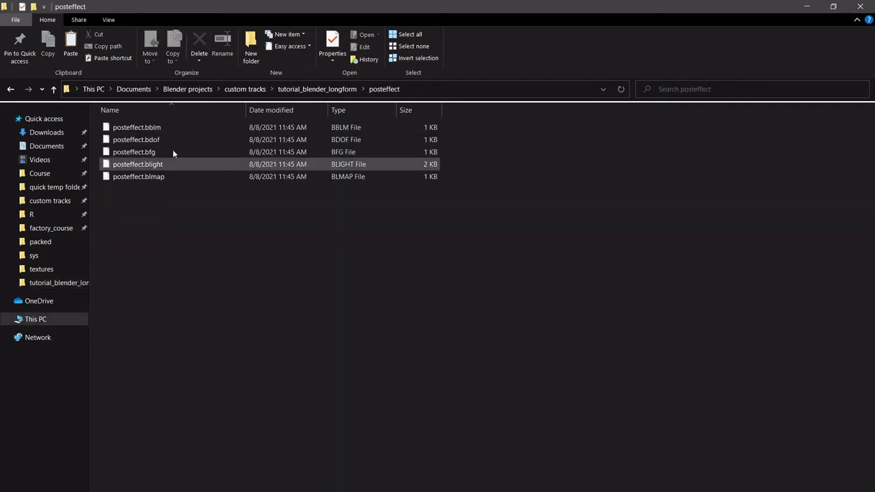
right_click(175, 216)
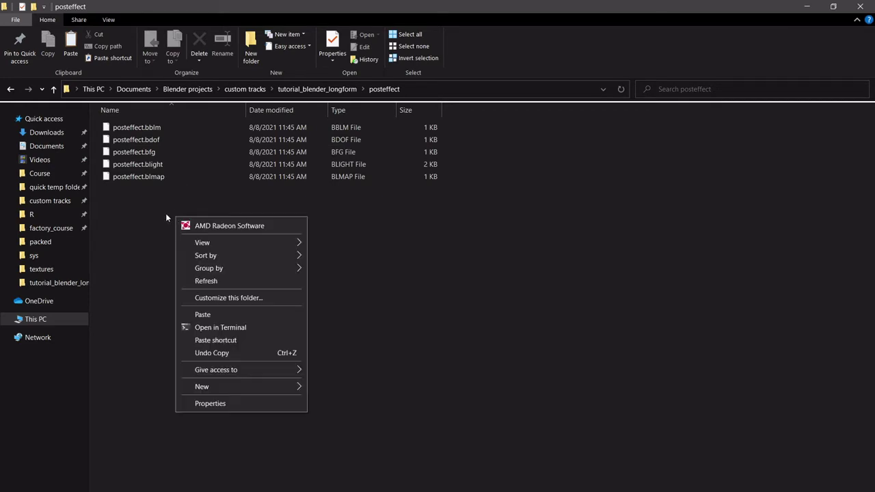
left_click(165, 213)
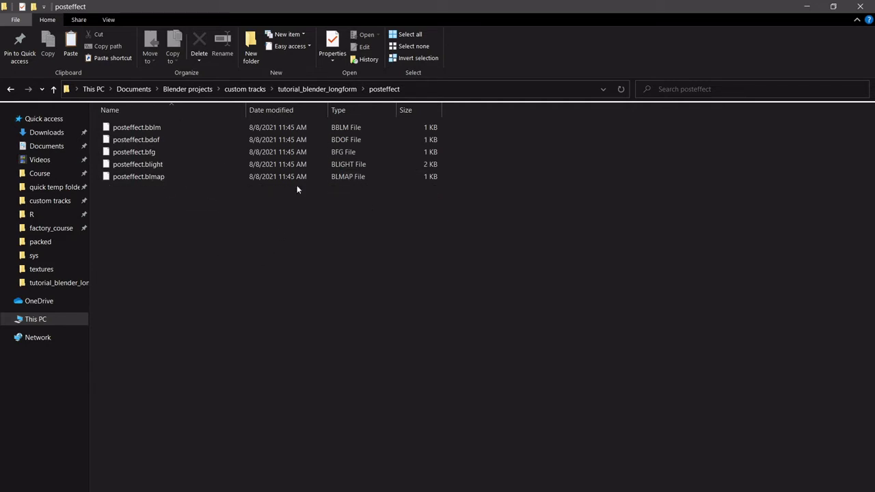
left_click(300, 89)
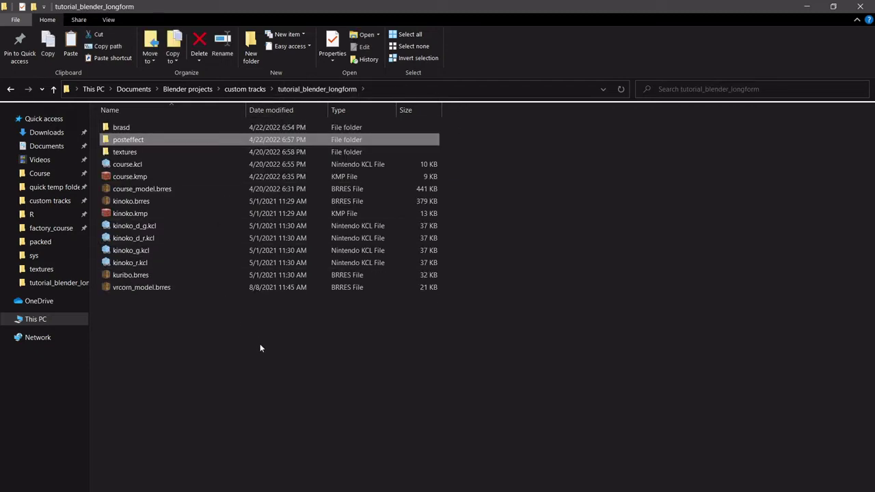
left_click(181, 327)
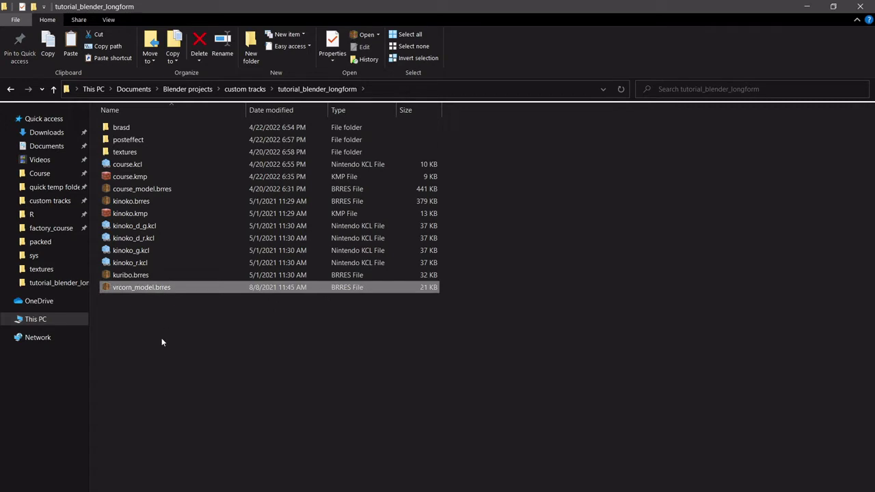
left_click(163, 332)
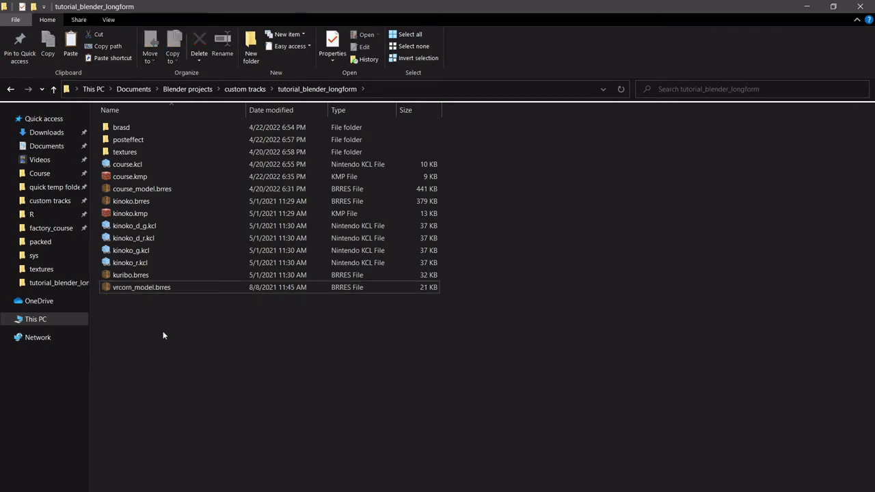
Switch to the browser and open noclip.website in a new tab
left_click(159, 289)
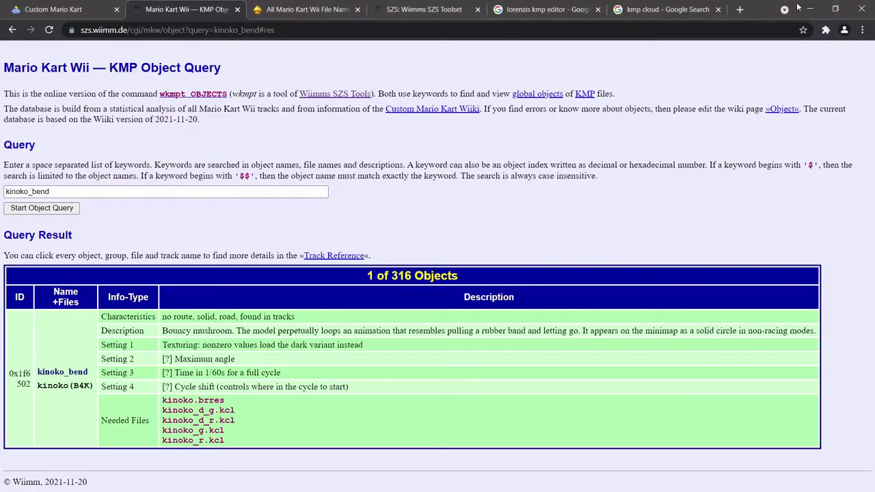
left_click(739, 9)
type("noclip.website")
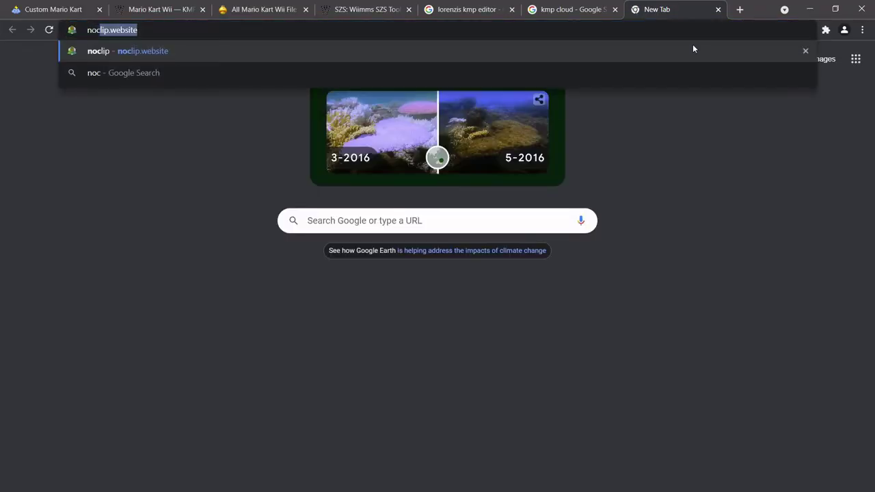
key("Return")
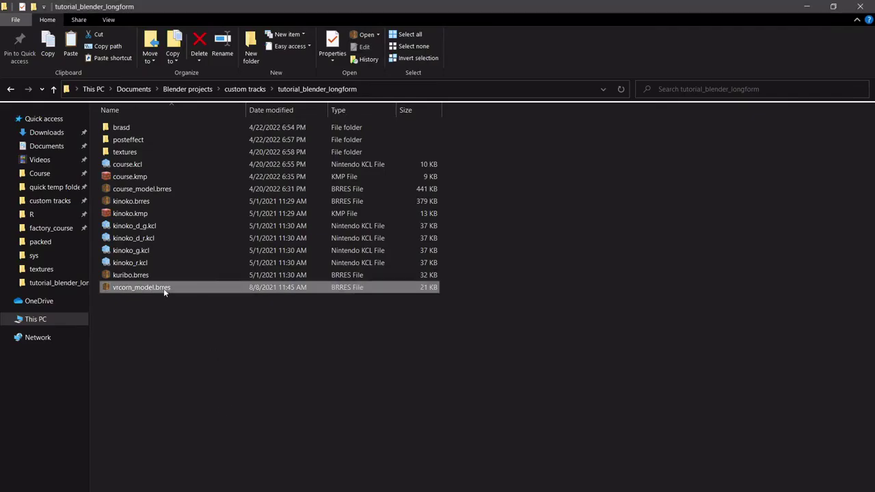
Load vrcorn_model.brres into noclip.website, look around the background model and return to File Explorer
left_click_drag(163, 289, 625, 281)
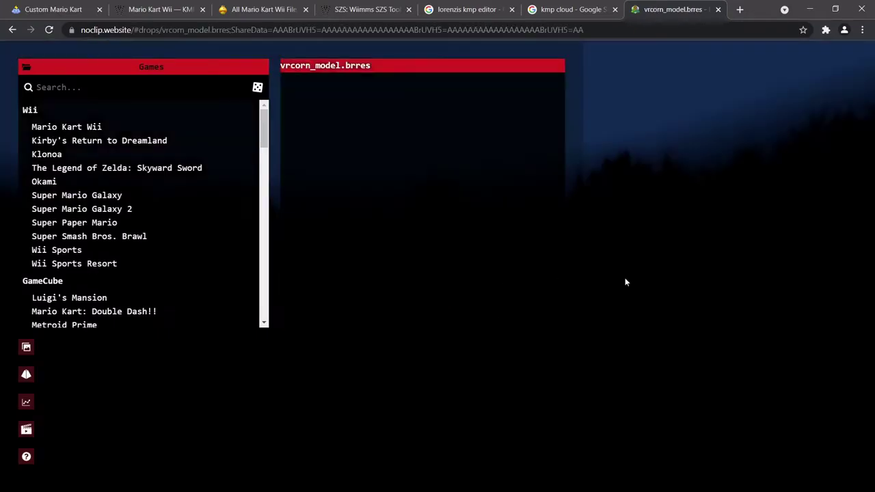
left_click(718, 278)
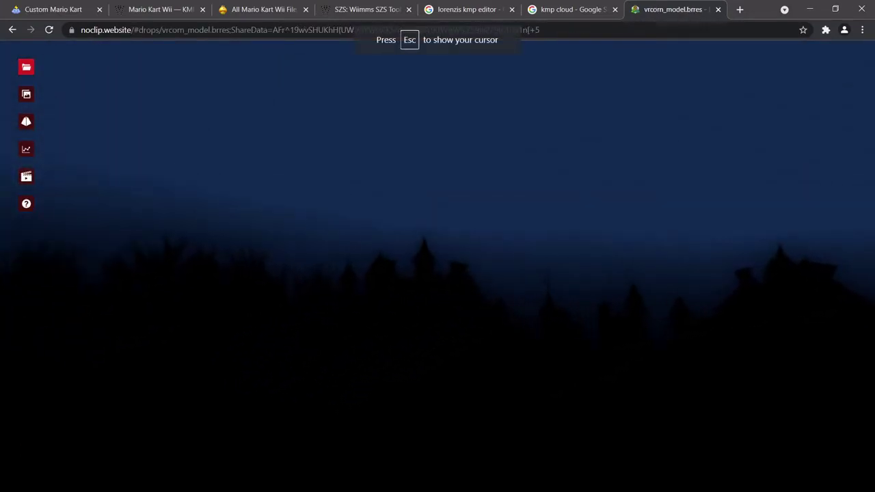
key("Escape")
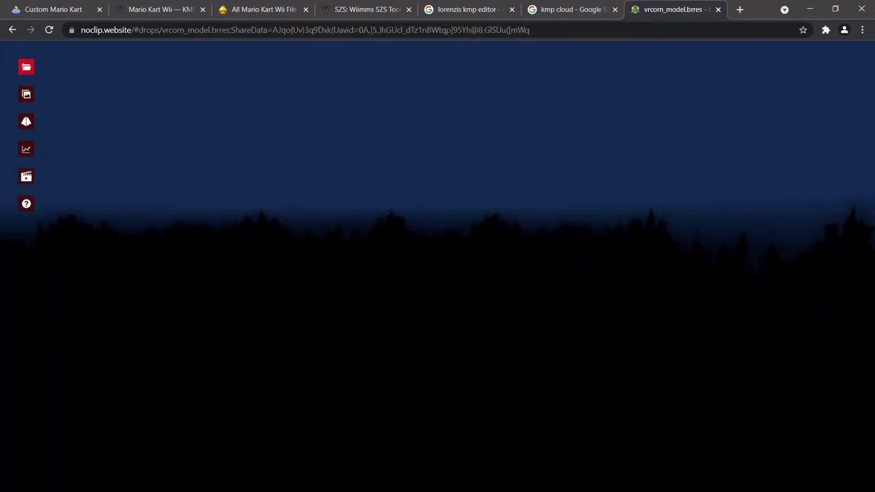
left_click(233, 465)
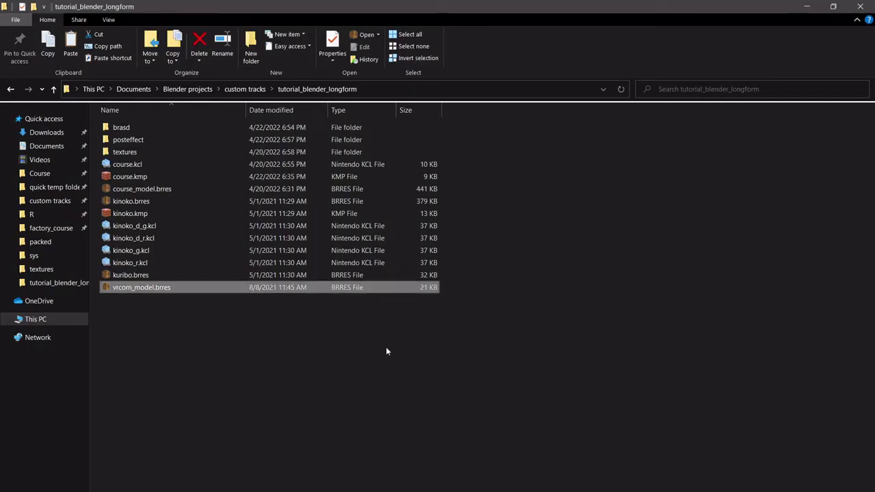
Dismiss the kinoko.kmp editor window without saving and delete kinoko.kmp from the tutorial_blender_longform folder
left_click(125, 214)
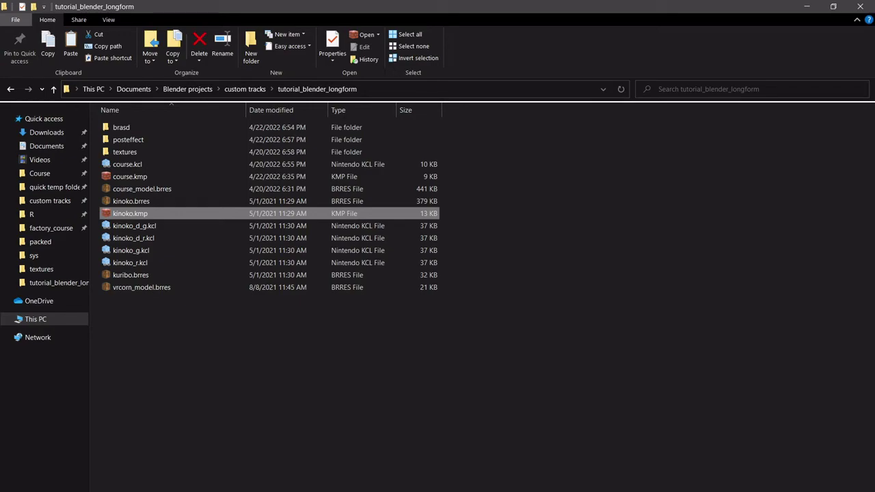
mouse_move(470, 480)
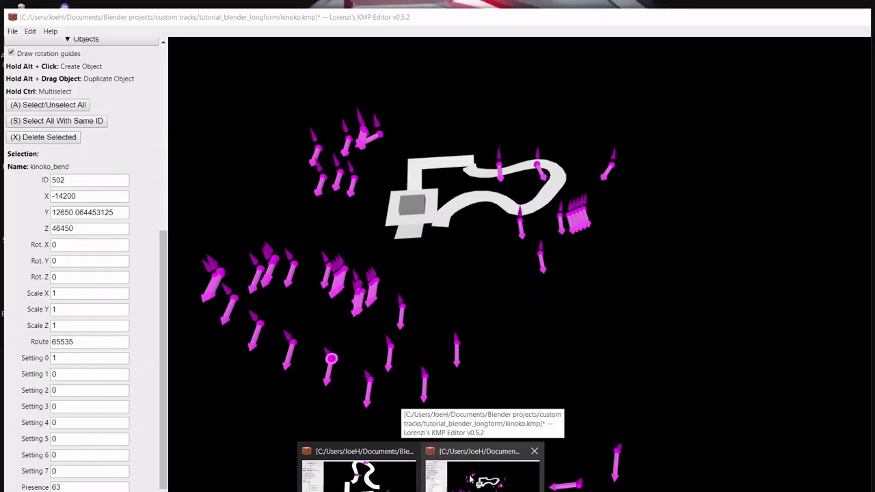
left_click(534, 451)
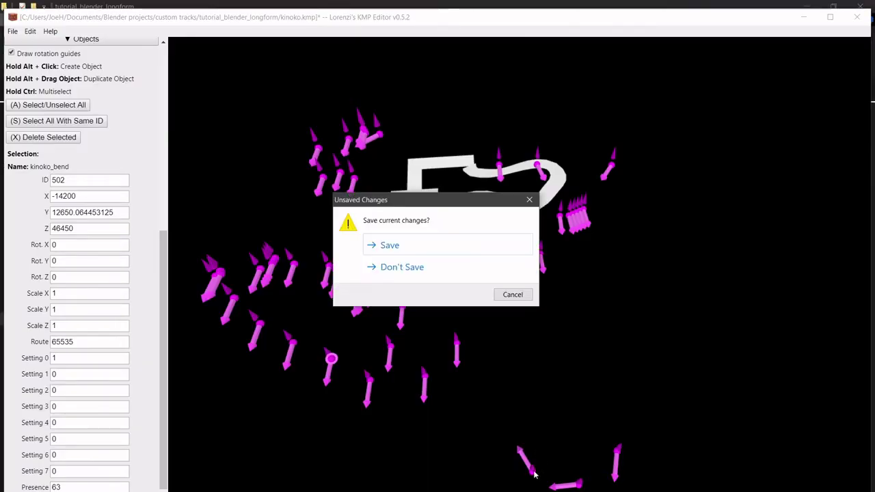
left_click(512, 293)
left_click(282, 393)
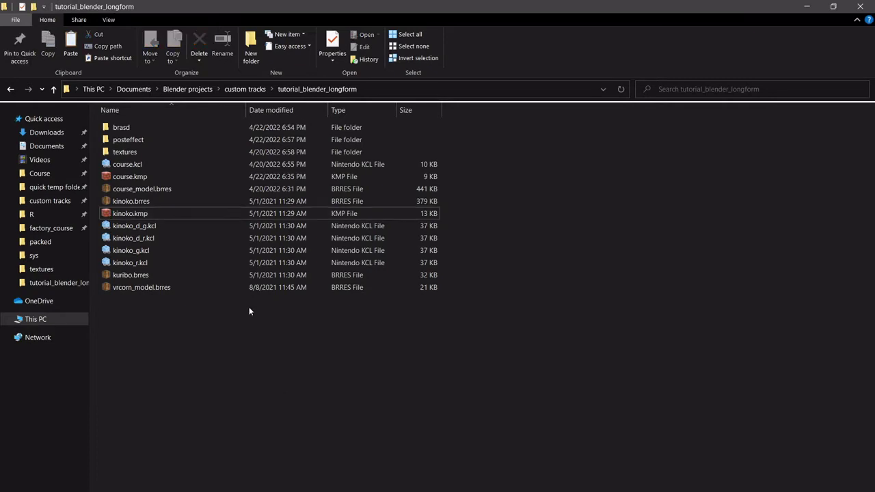
left_click(179, 212)
key("Delete")
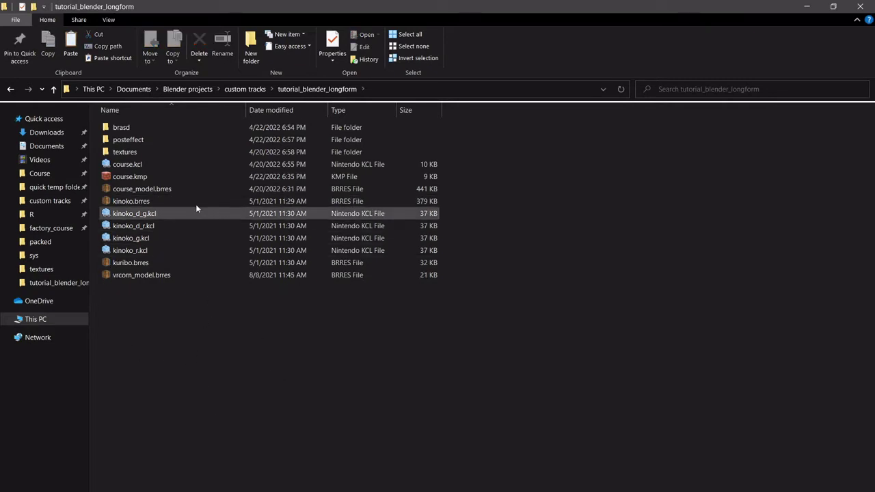
Open course.kmp from the tutorial_blender_longform folder in KMP Cloud
left_click(180, 176)
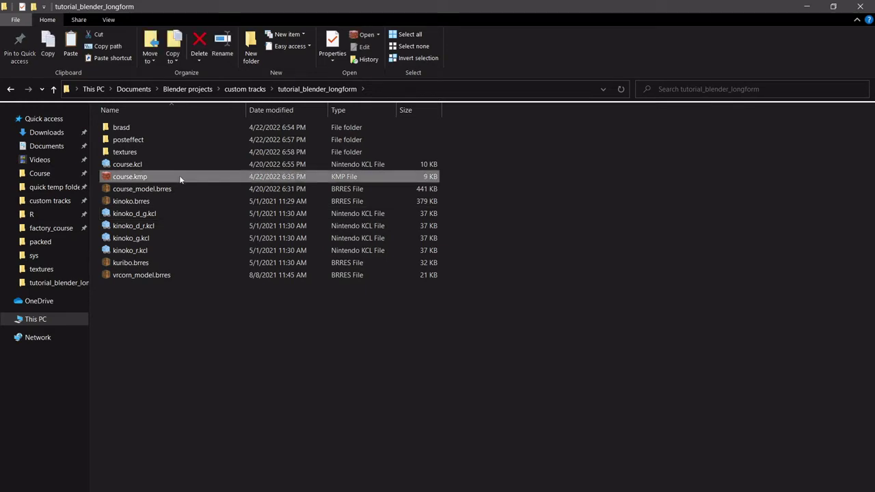
right_click(178, 175)
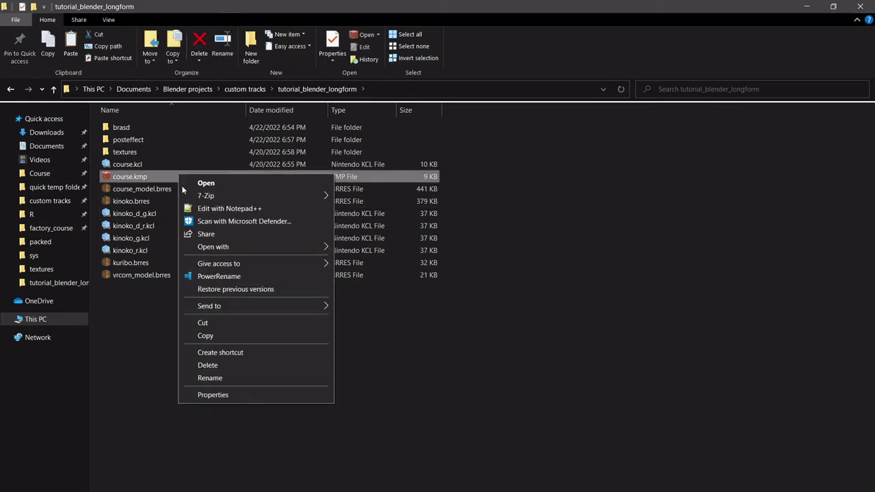
mouse_move(258, 249)
left_click(353, 248)
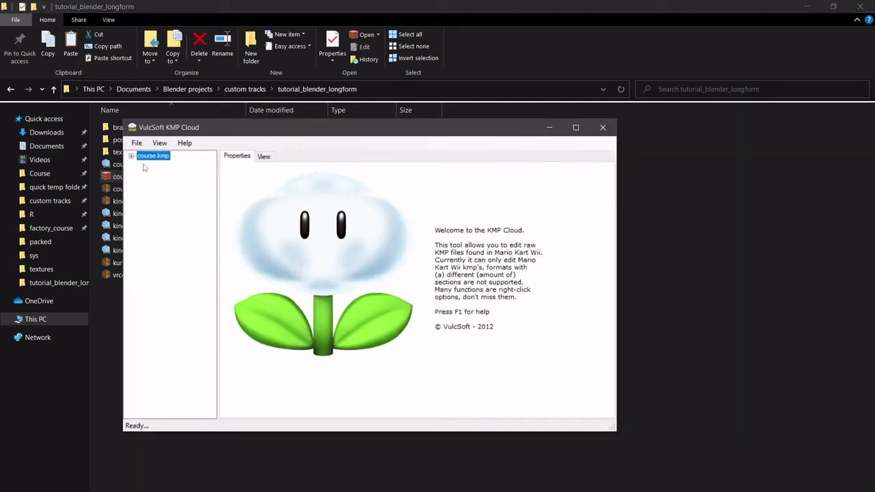
Expand course.kmp and display its Enemy Routes section in the graphical view
left_click(131, 156)
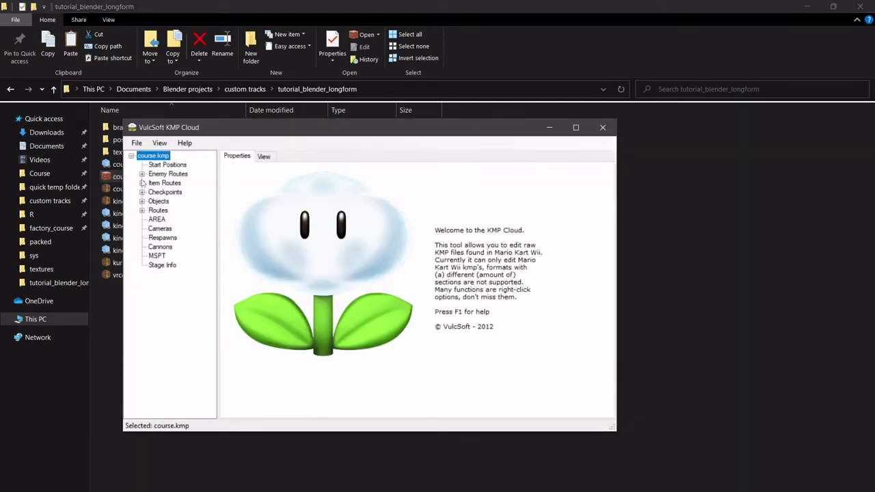
left_click(142, 173)
left_click(264, 157)
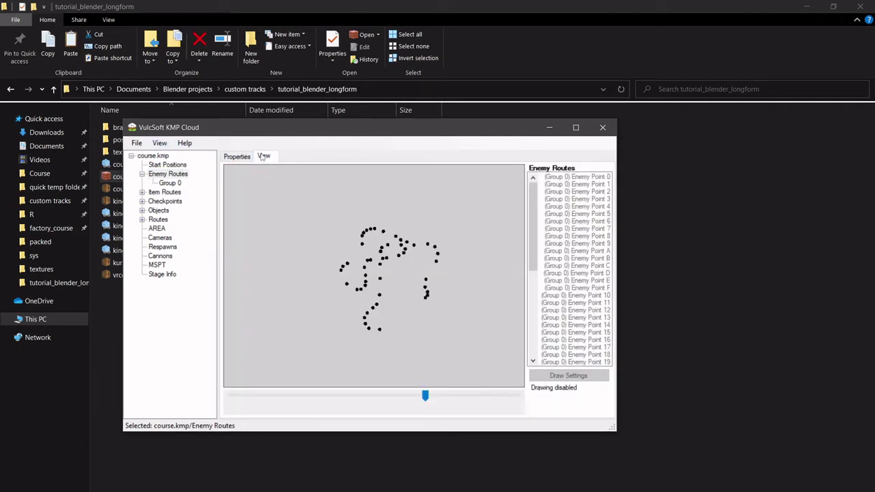
Load test_kcl_1.obj from the textures folder inside tutorial_blender_longform into the background OBJ importer
left_click(160, 142)
left_click(198, 155)
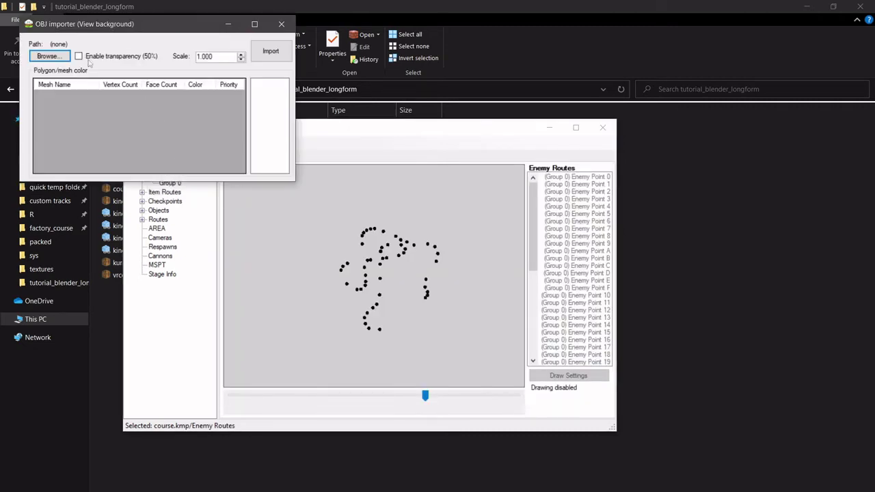
left_click(49, 56)
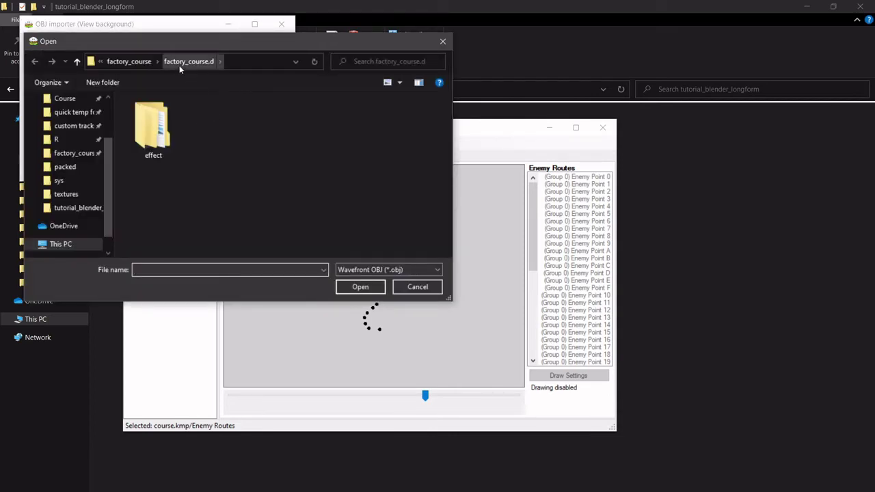
left_click(79, 207)
left_click(140, 62)
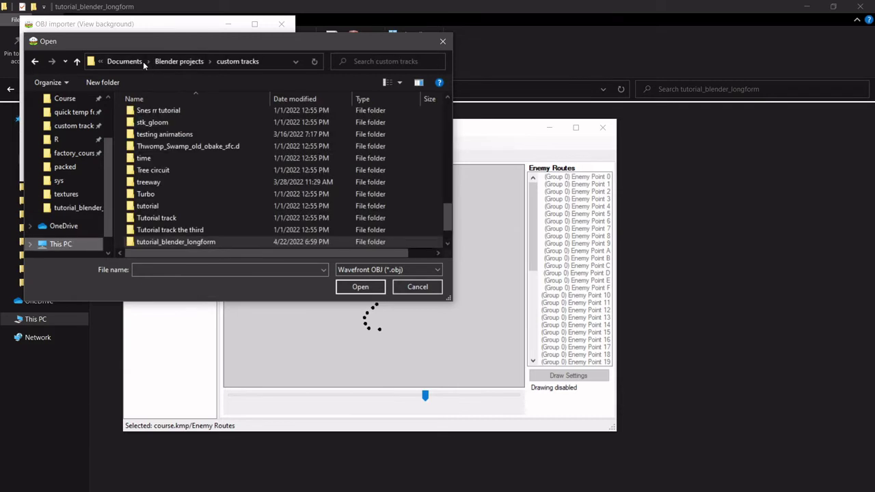
double_click(181, 241)
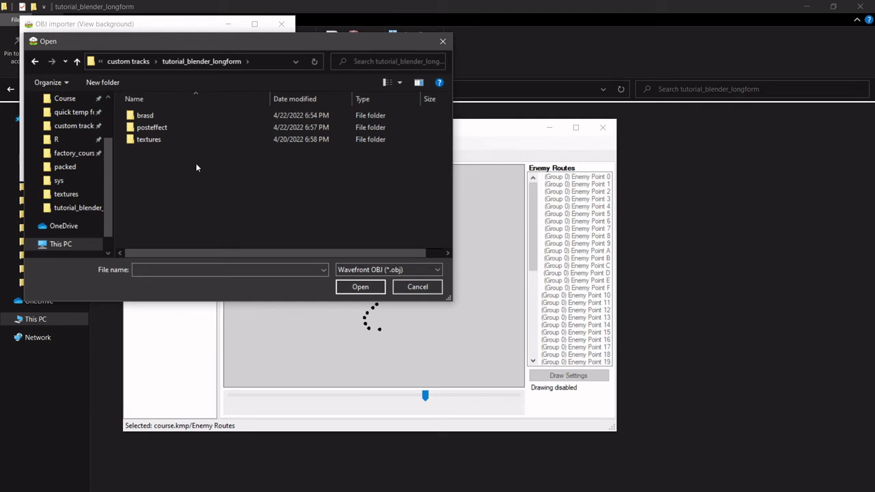
double_click(171, 140)
left_click(171, 143)
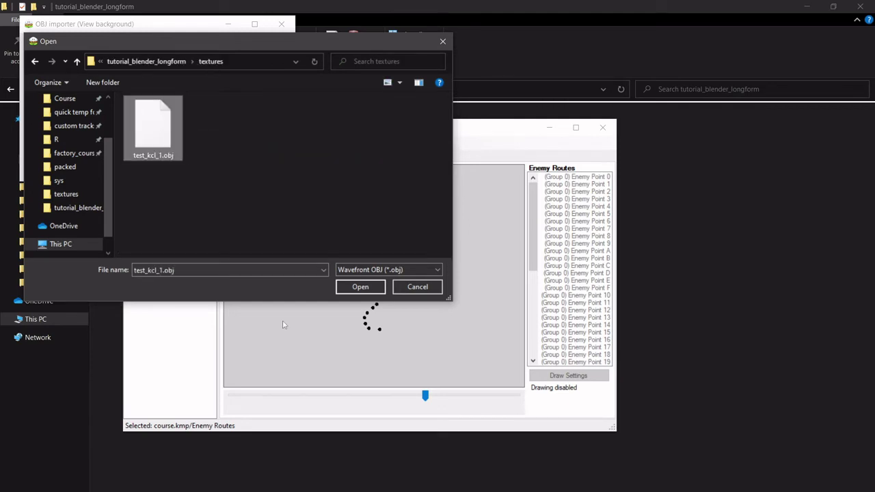
left_click(361, 286)
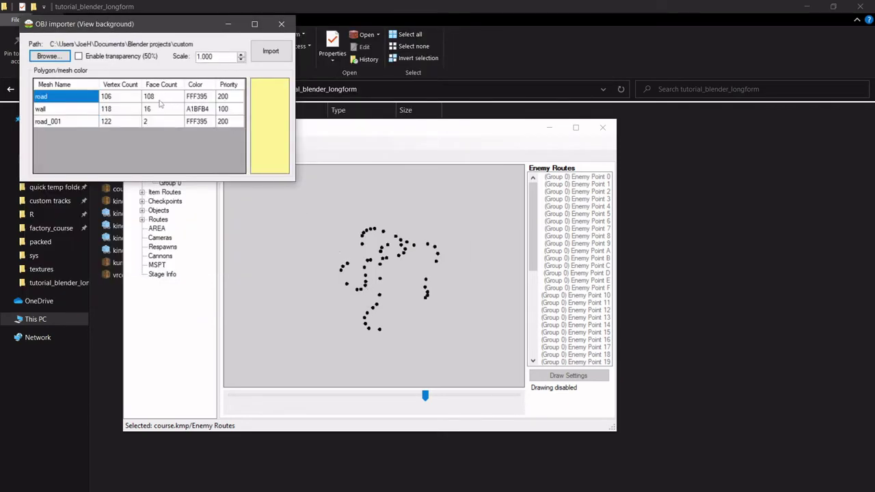
Enable 50% transparency and import the loaded OBJ meshes as the view background
left_click(201, 99)
left_click(204, 110)
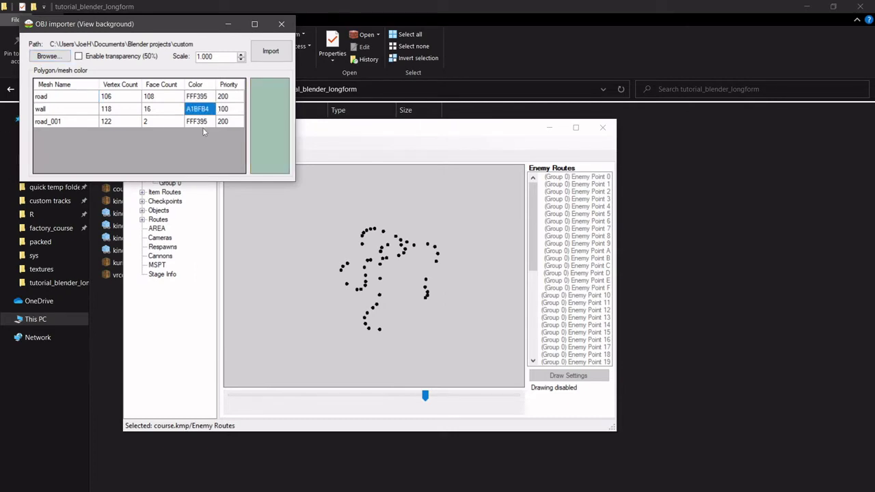
left_click(204, 122)
left_click(80, 58)
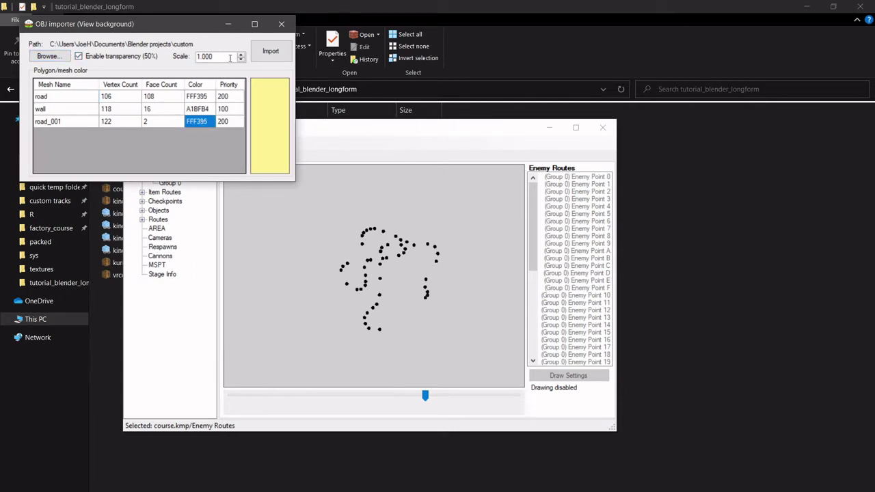
left_click(270, 52)
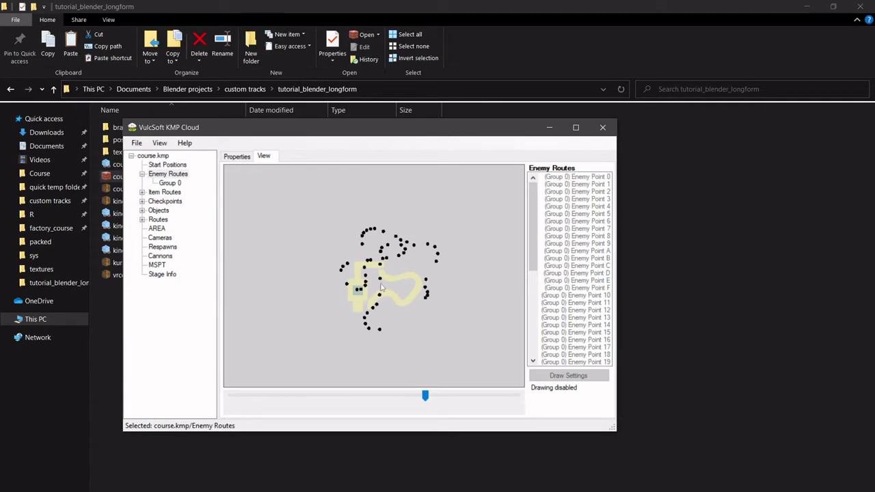
Examine the item route group, enemy route group and start positions against the track background
middle_click_drag(381, 283, 376, 278)
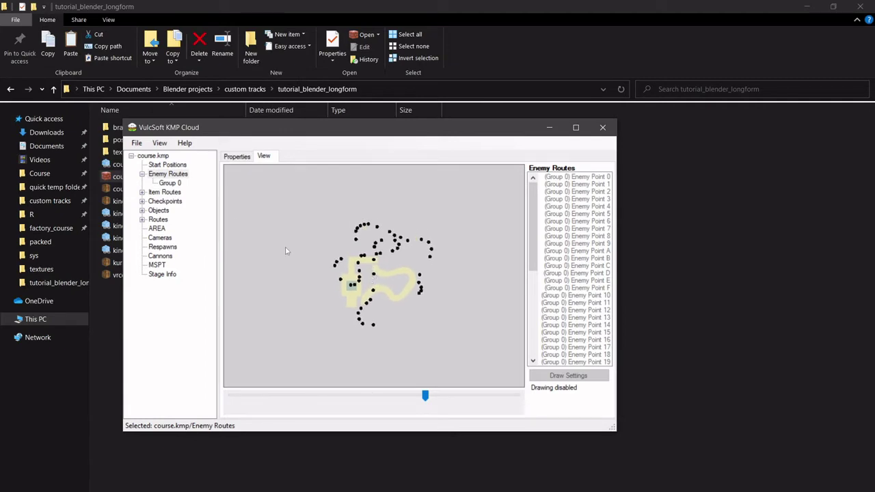
left_click(143, 194)
left_click(171, 202)
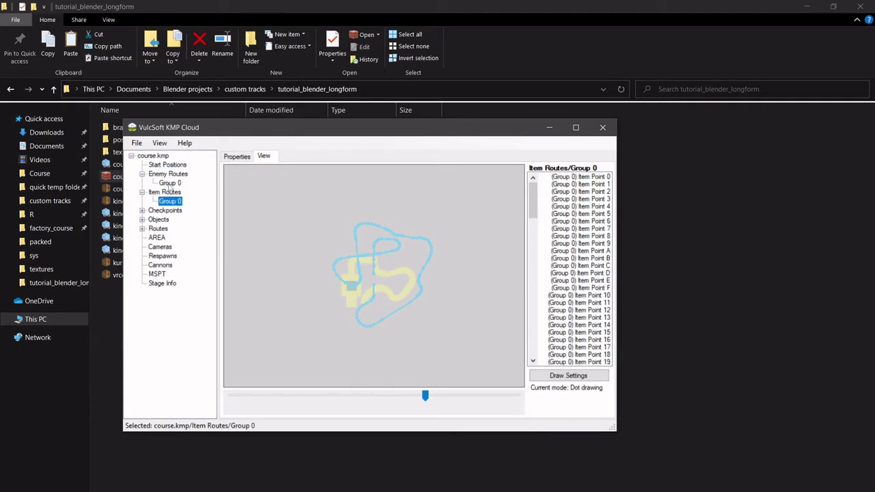
left_click(168, 184)
left_click(167, 165)
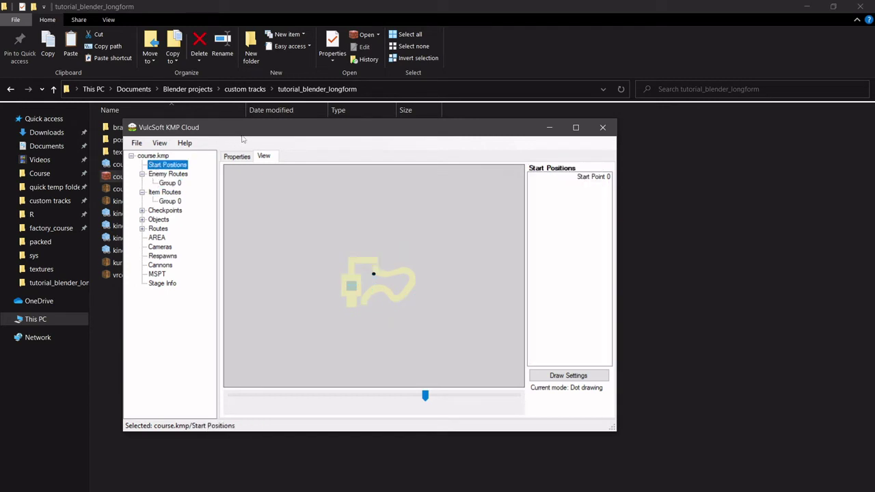
left_click_drag(254, 135, 307, 162)
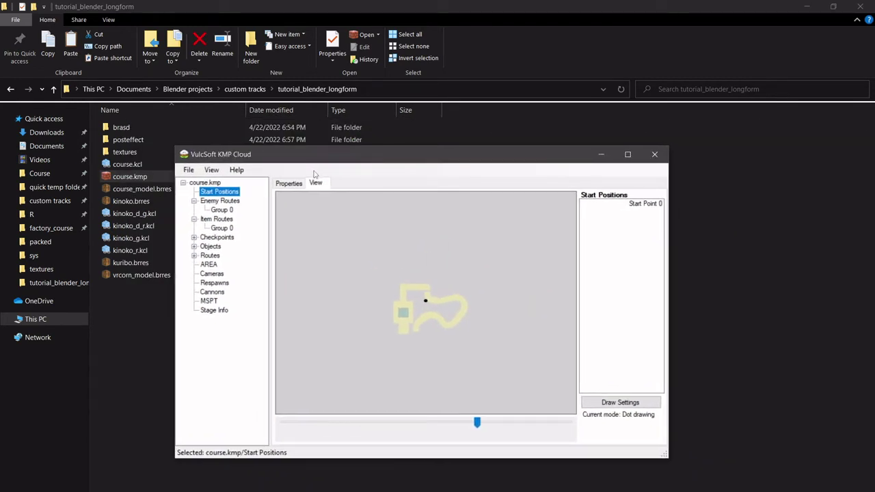
left_click(221, 210)
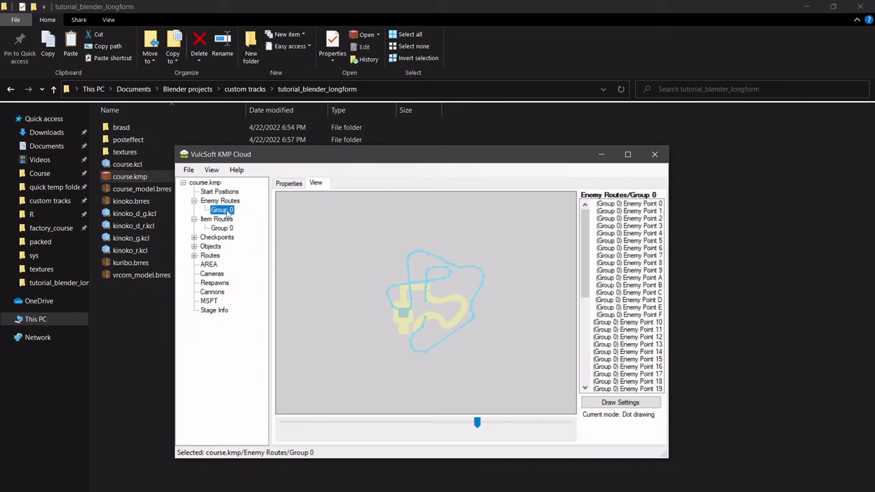
Examine Checkpoints Group 0 and the Cameras section over the track background
left_click(195, 237)
left_click(222, 246)
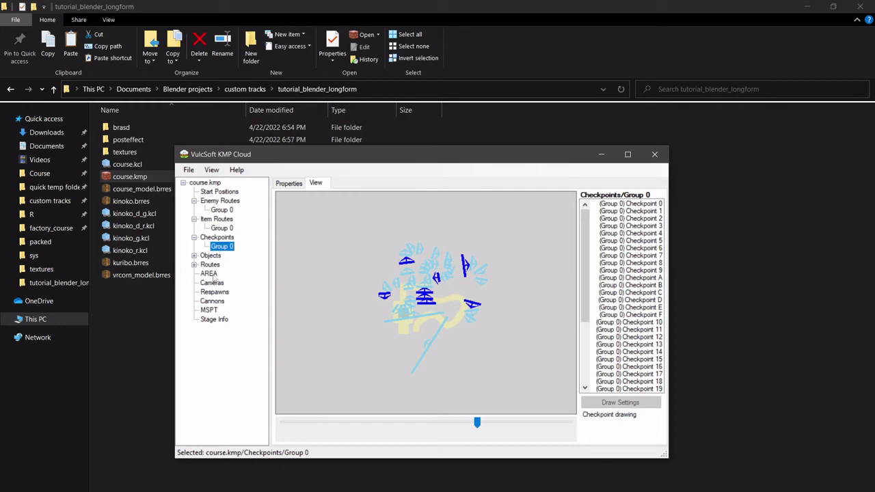
left_click(211, 283)
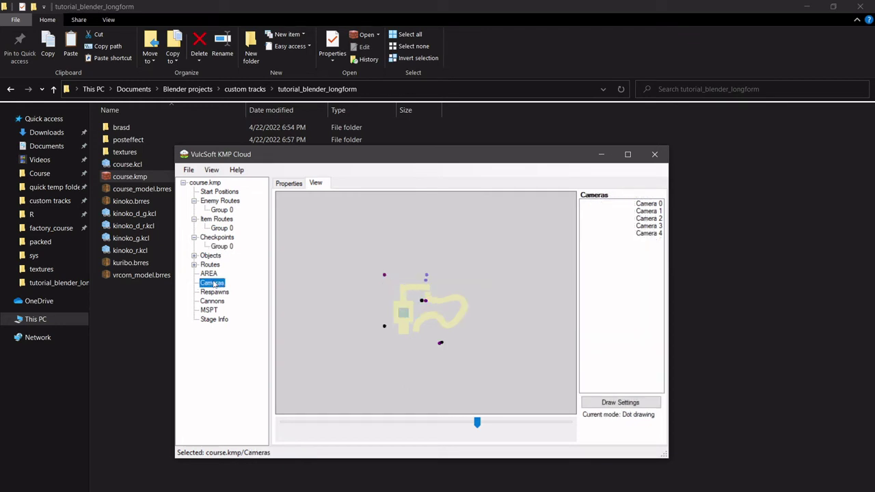
left_click(287, 185)
left_click(317, 183)
Switch to Lorenzi's KMP Editor with the edited course.kmp and close the duplicate editor window
double_click(157, 174)
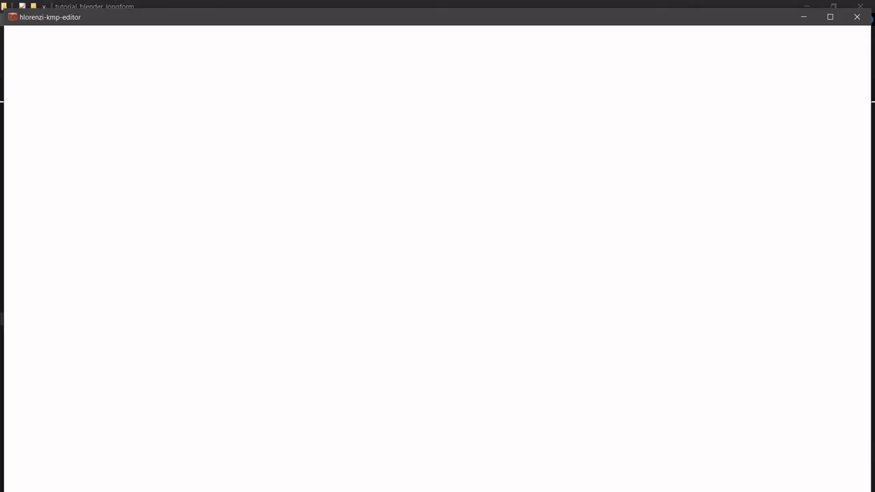
mouse_move(409, 472)
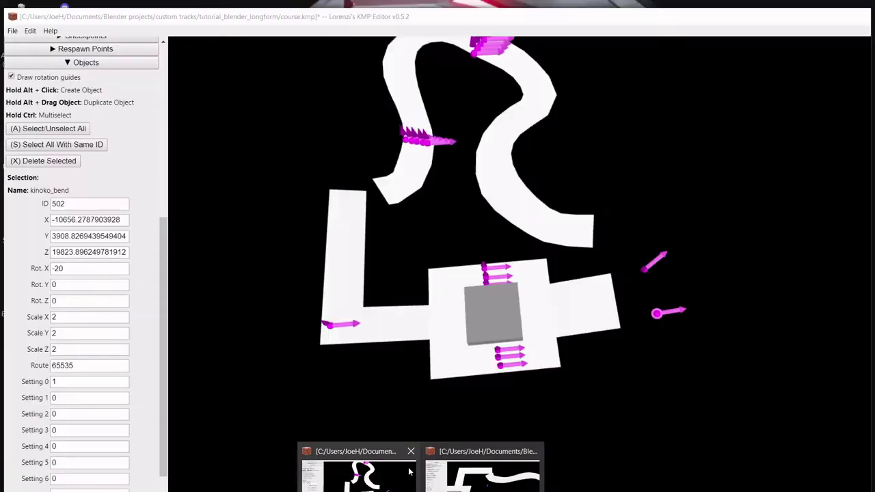
mouse_move(501, 481)
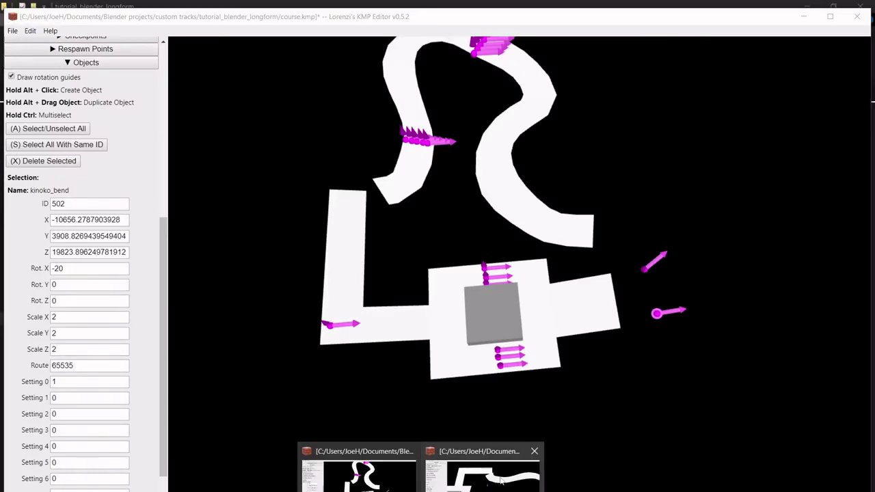
left_click(534, 451)
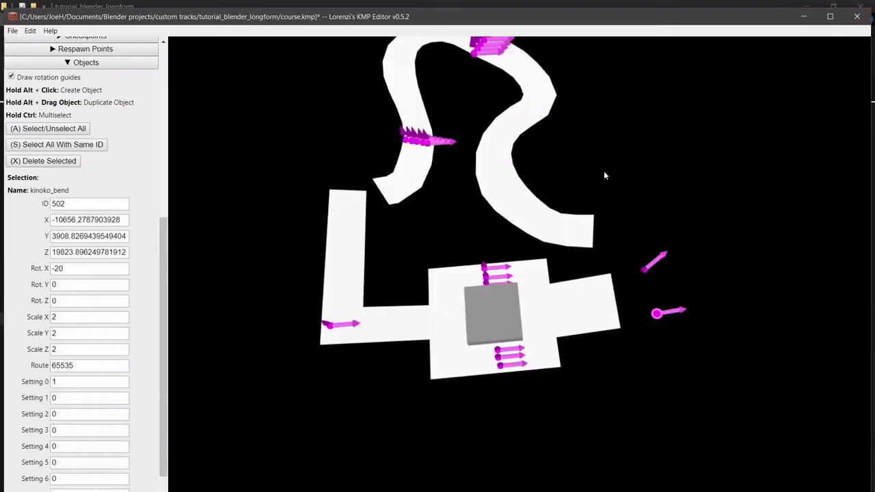
Save course.kmp in Lorenzi's KMP Editor and return to File Explorer
left_click(11, 31)
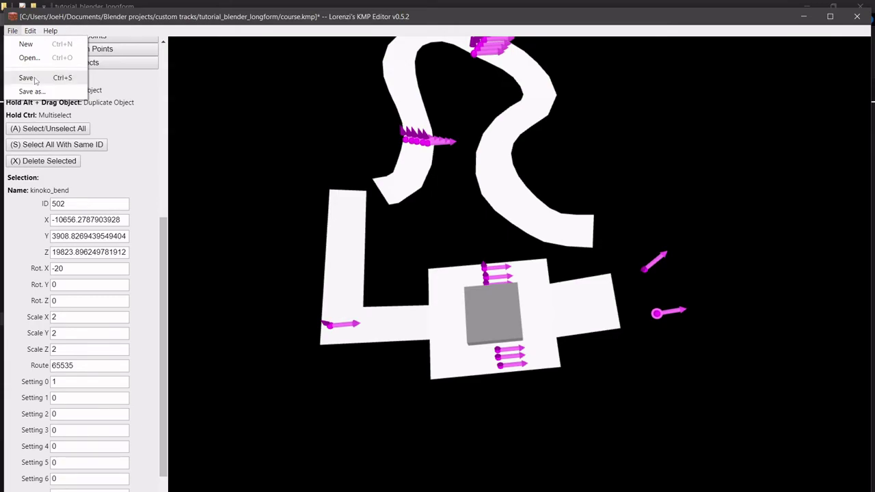
left_click(27, 78)
left_click(804, 16)
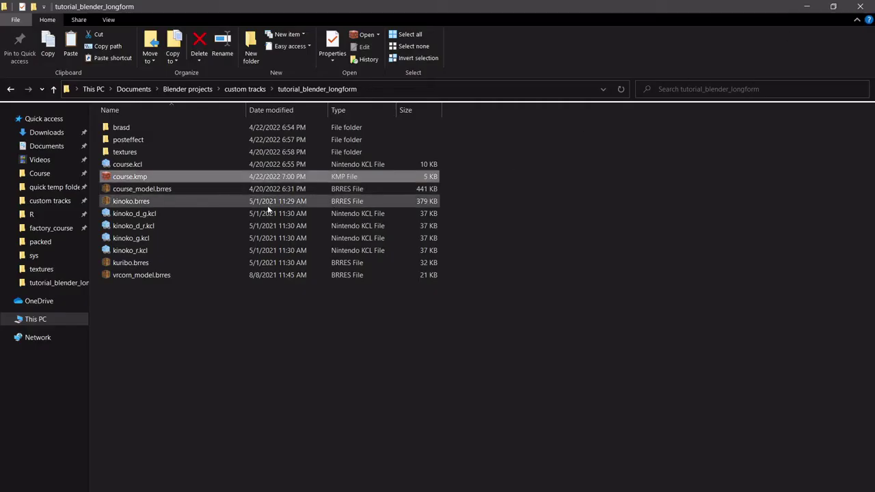
Close the outdated KMP Cloud window and reopen the saved course.kmp in KMP Cloud
double_click(130, 176)
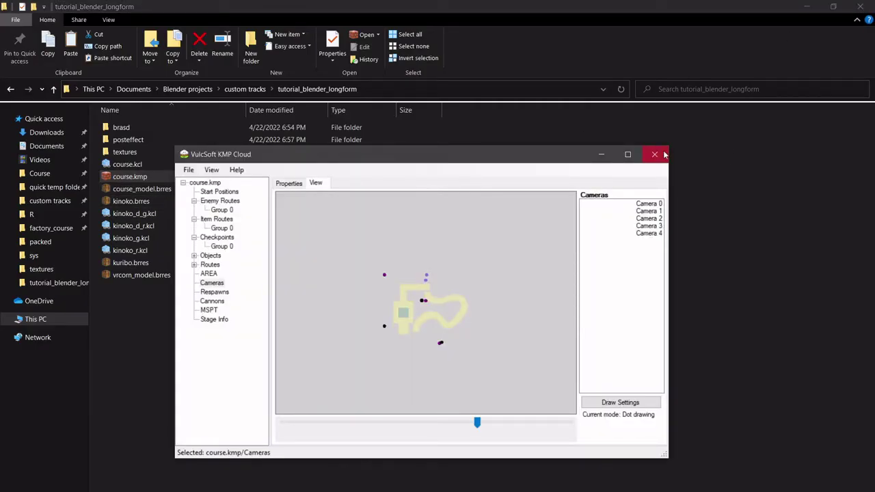
left_click(662, 154)
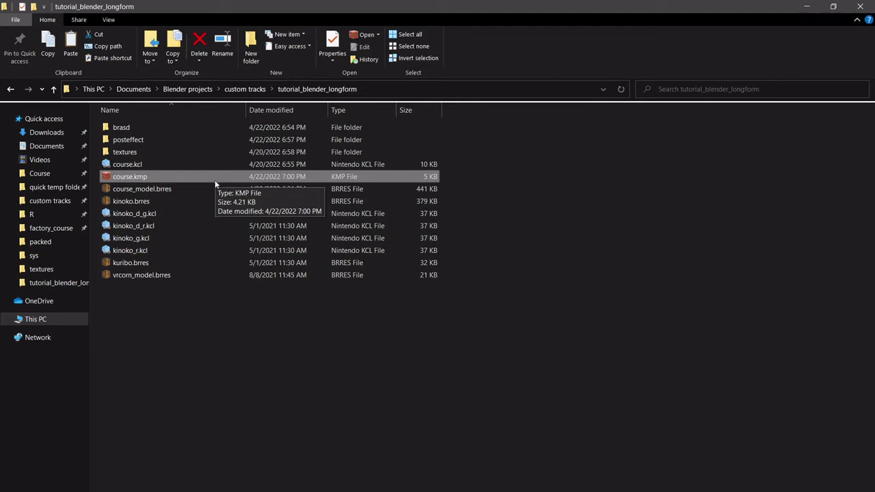
right_click(207, 179)
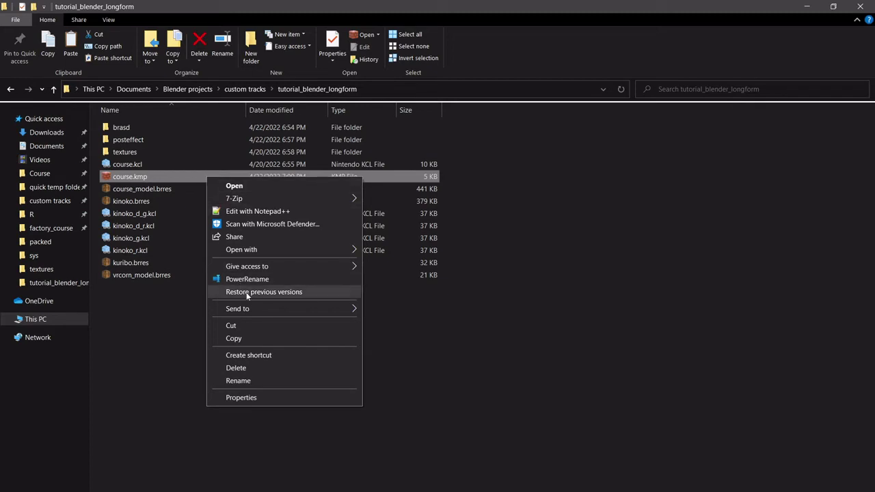
mouse_move(270, 253)
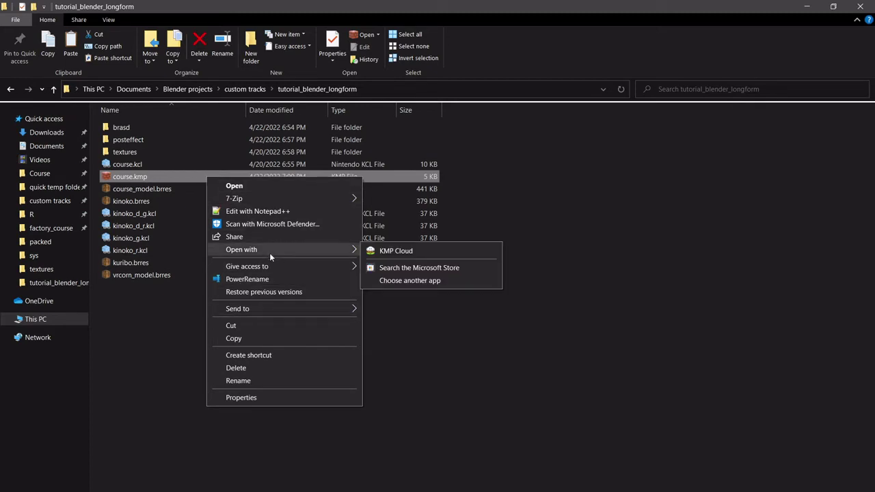
left_click(396, 251)
Import test_kcl_1.obj from the textures folder as the view background with 50% transparency enabled
left_click(58, 82)
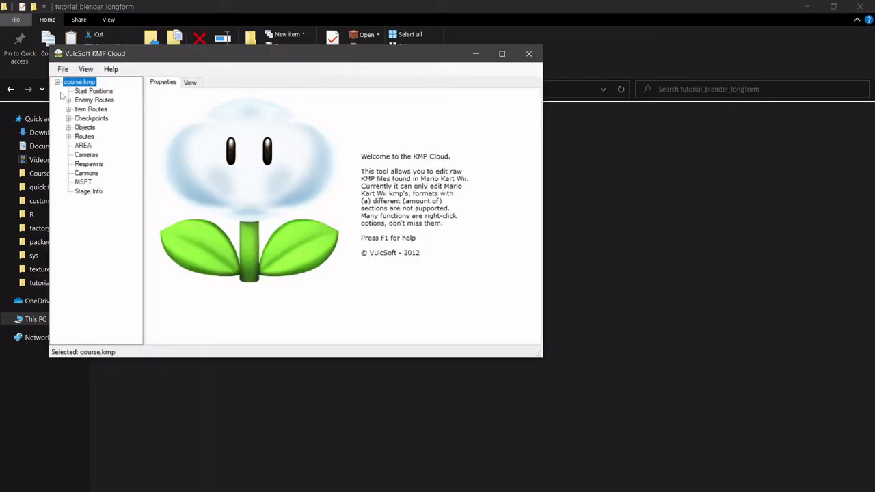
left_click(191, 83)
left_click(86, 69)
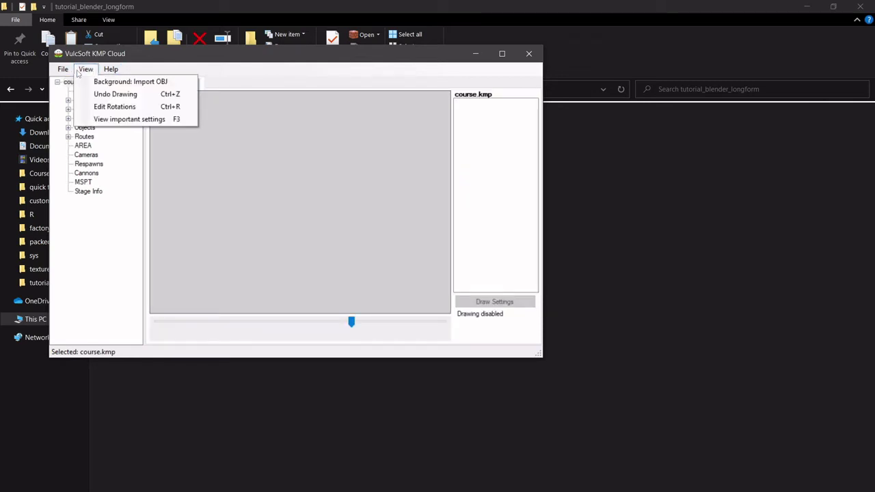
left_click(116, 80)
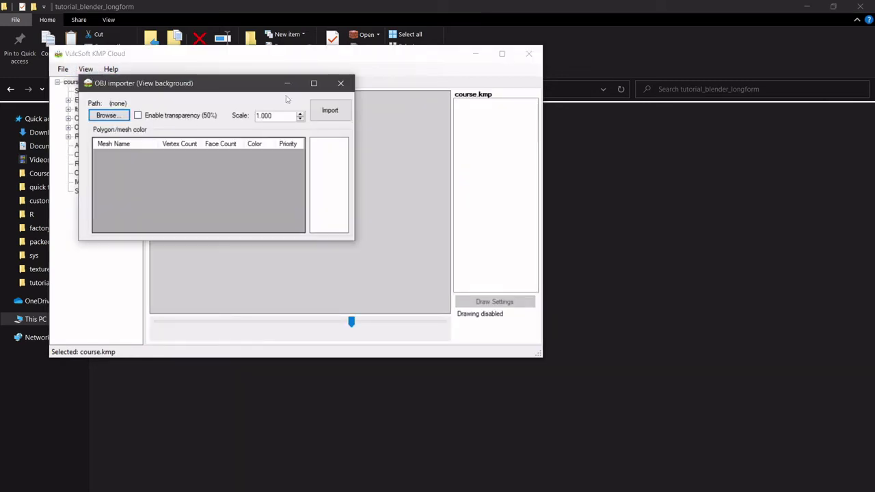
left_click(108, 114)
left_click(213, 195)
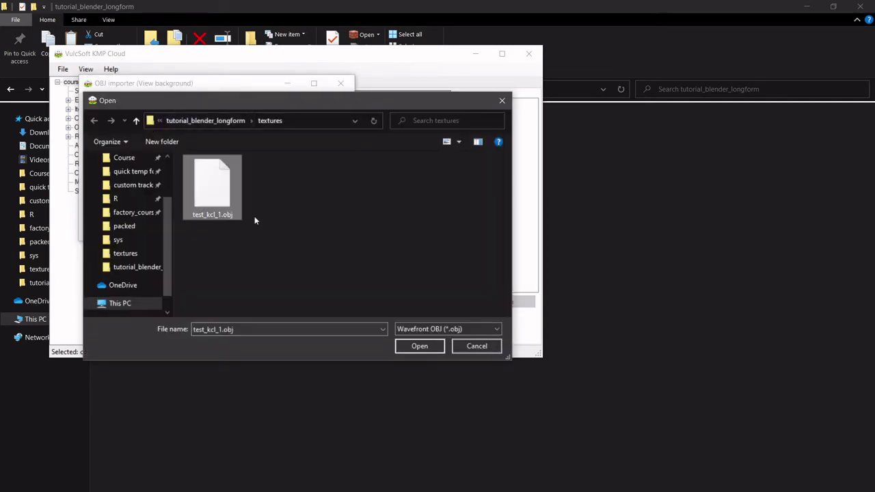
left_click(434, 349)
left_click(155, 116)
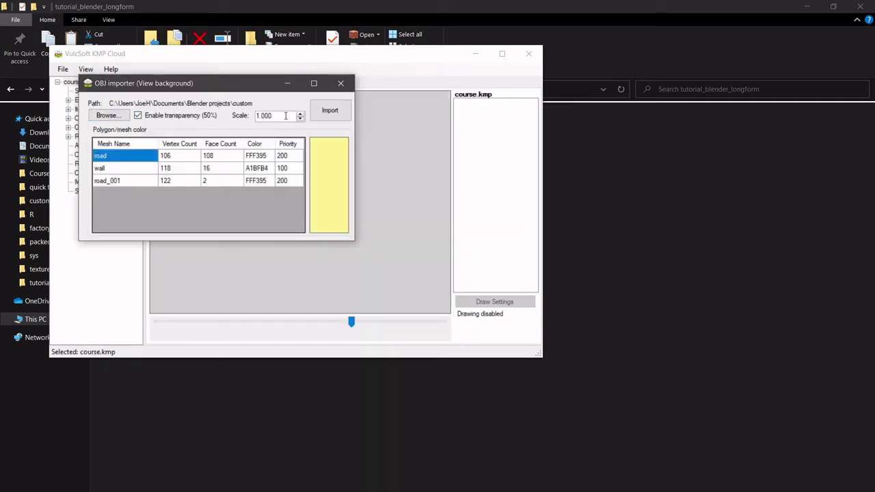
left_click(331, 111)
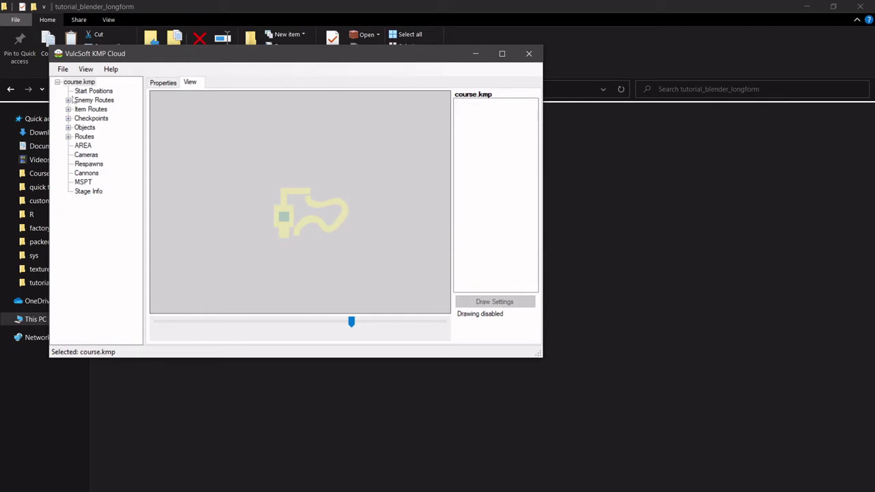
Examine the start position and the points of the Enemy Routes groups 0 to 3 over the track background
left_click(86, 91)
left_click(69, 99)
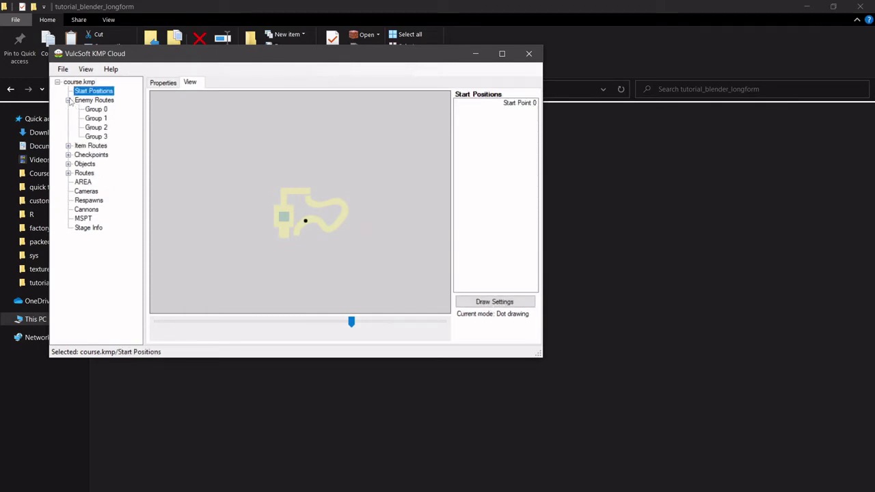
left_click(96, 109)
left_click(96, 118)
left_click(96, 136)
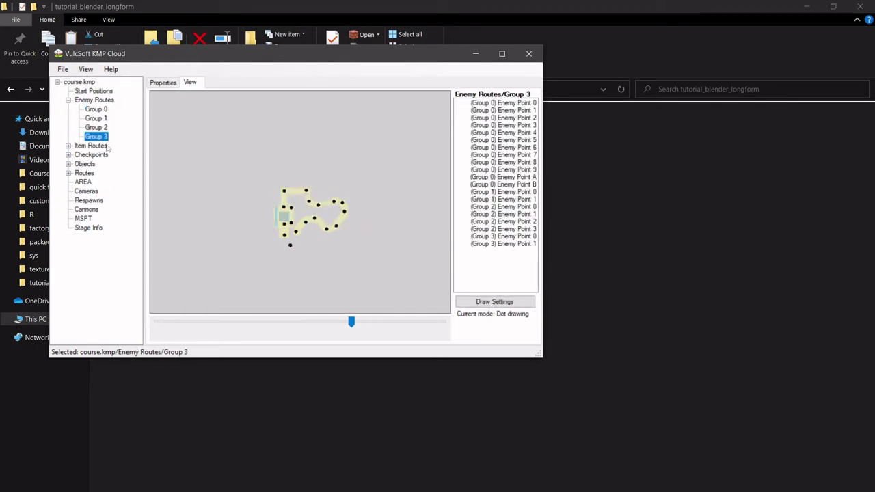
left_click(100, 128)
left_click(102, 137)
left_click(100, 128)
left_click(212, 186)
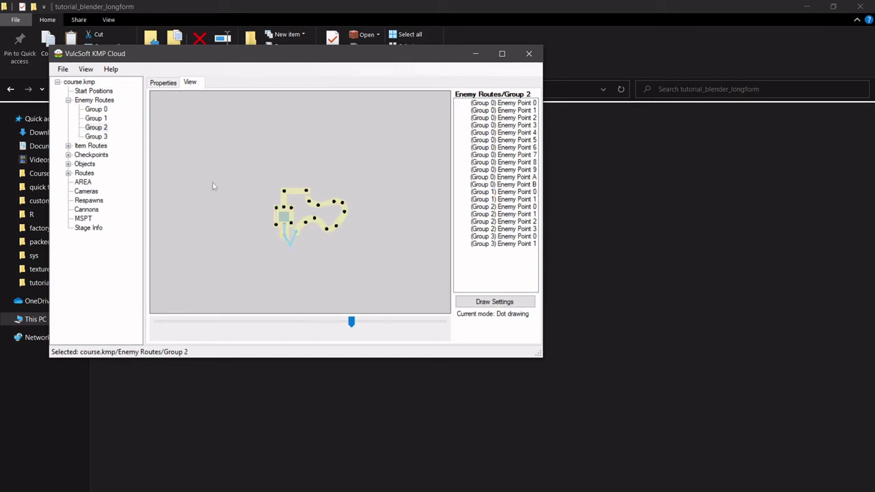
Trace the paths of Enemy Routes Groups 0 to 3 one by one, concentrating on the square split section
left_click_drag(281, 239, 293, 213)
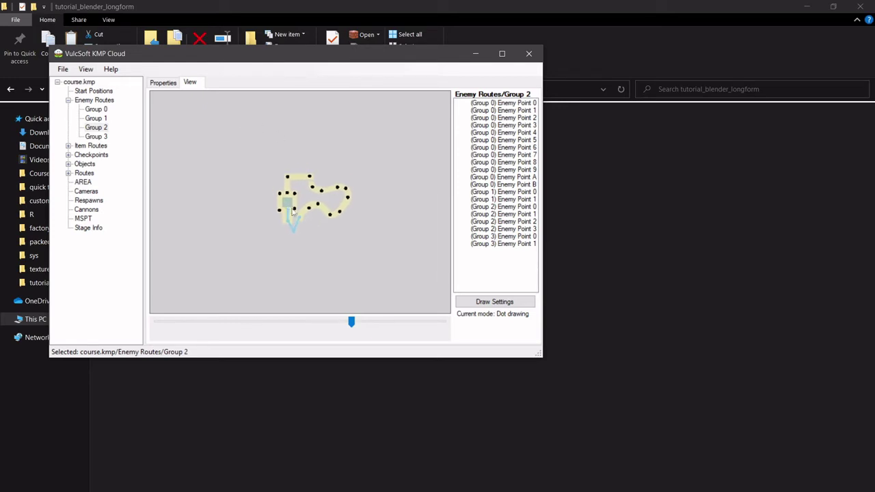
left_click_drag(351, 321, 337, 321)
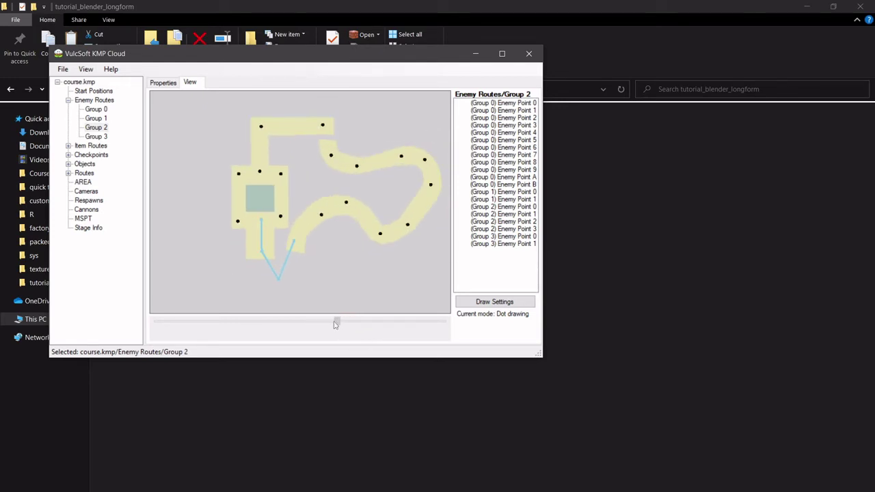
left_click_drag(319, 229, 309, 216)
left_click(96, 110)
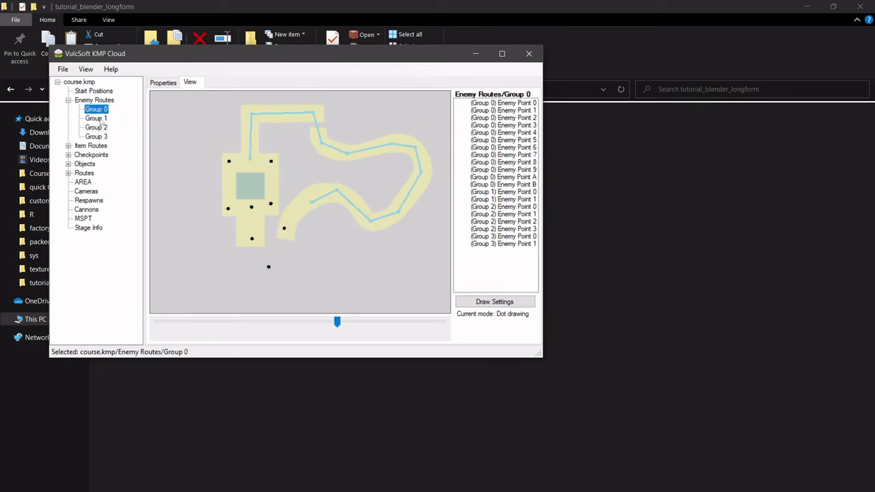
left_click(97, 119)
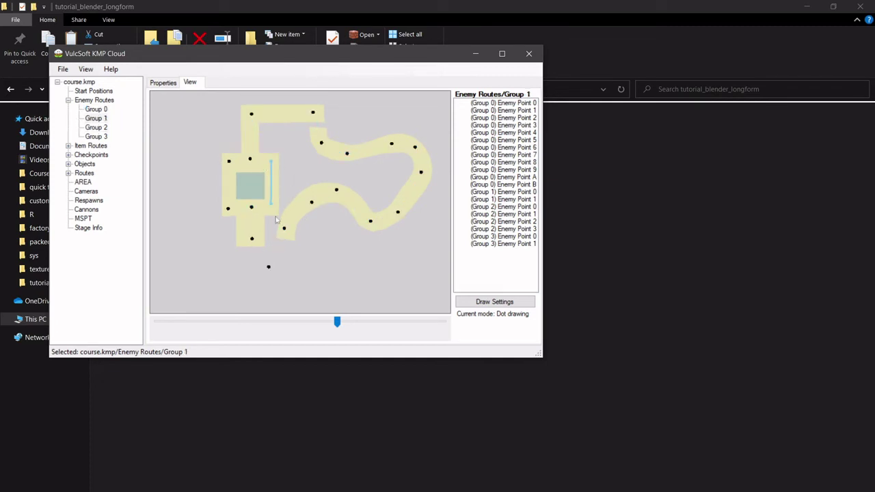
left_click(104, 136)
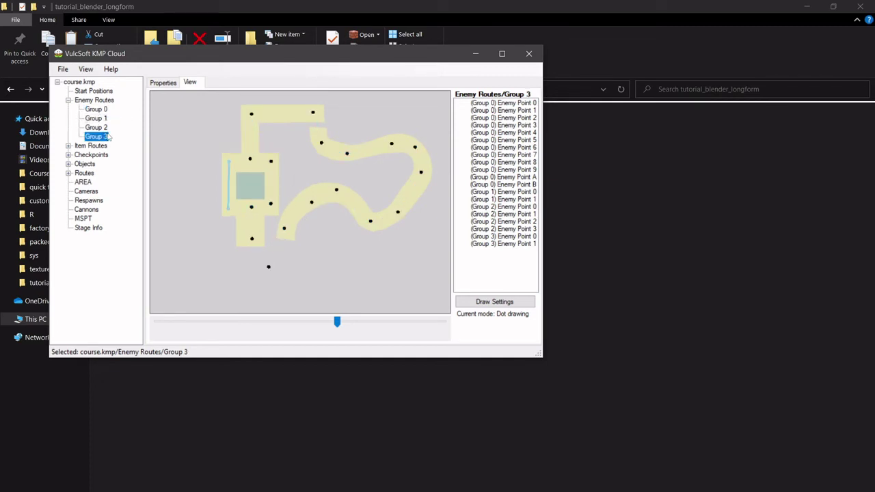
left_click(103, 127)
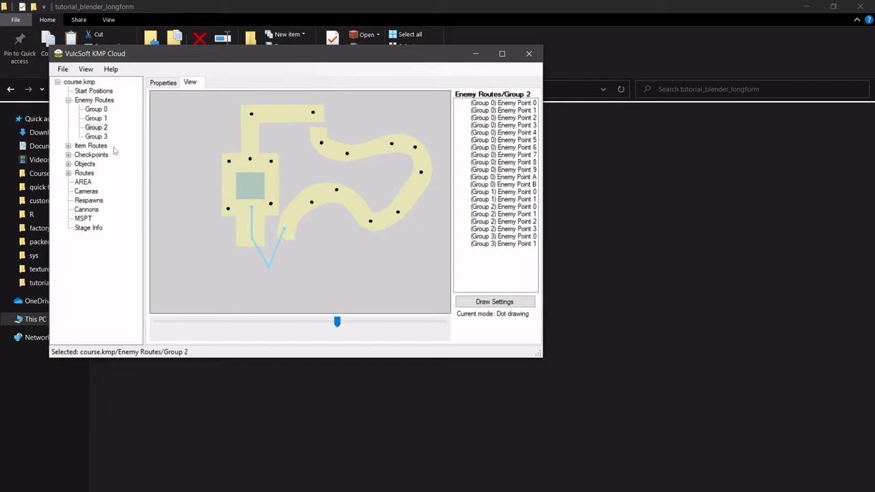
left_click(101, 136)
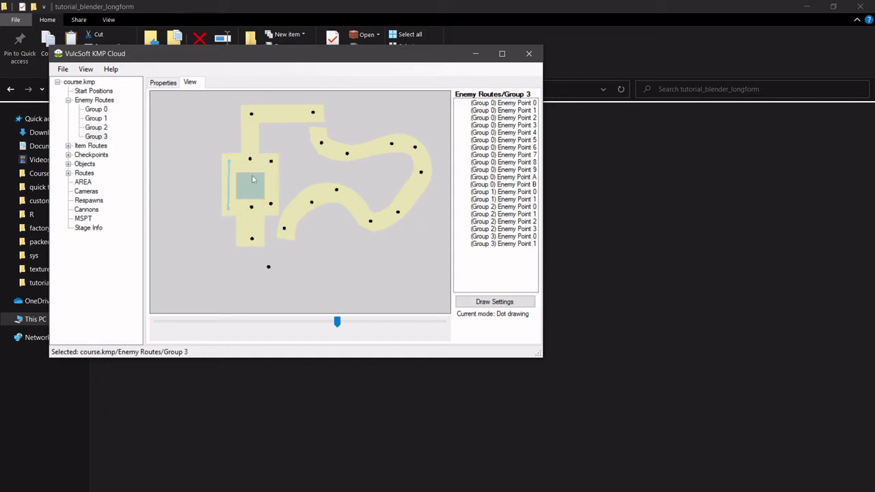
Examine the Last and Next group links of Enemy Routes groups 00, 01 and 03 in the properties table
left_click(174, 82)
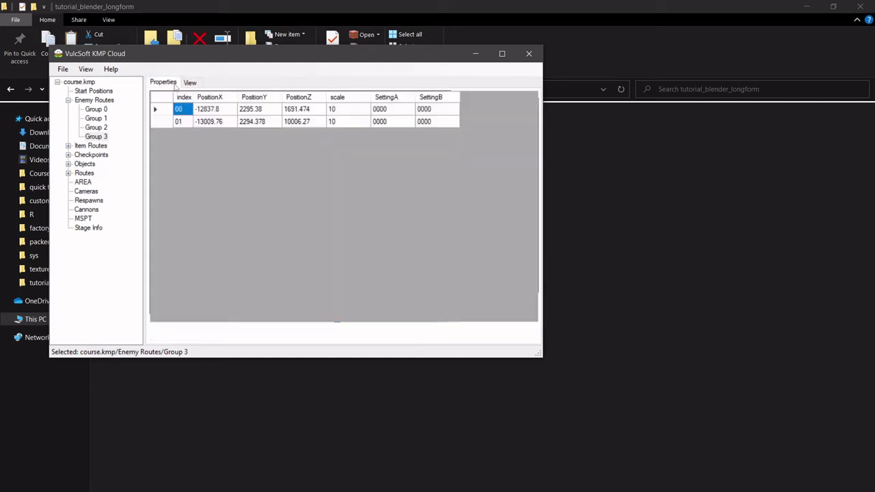
left_click(96, 109)
left_click(95, 103)
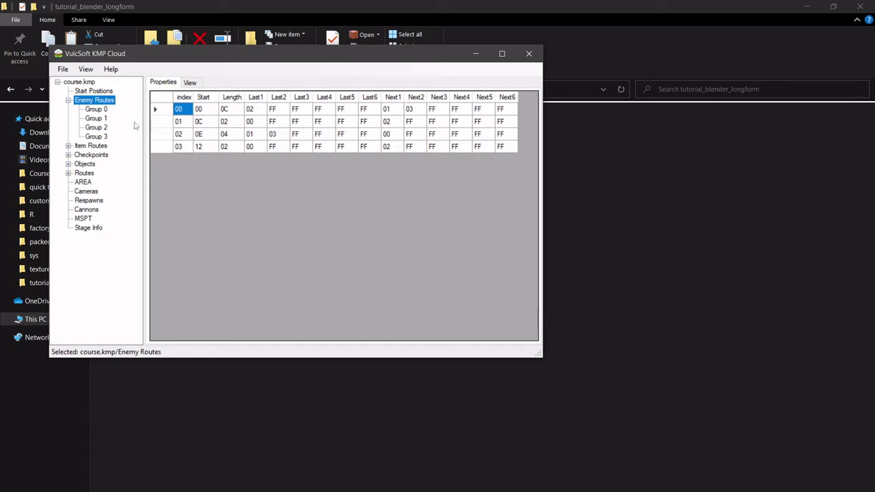
left_click(258, 110)
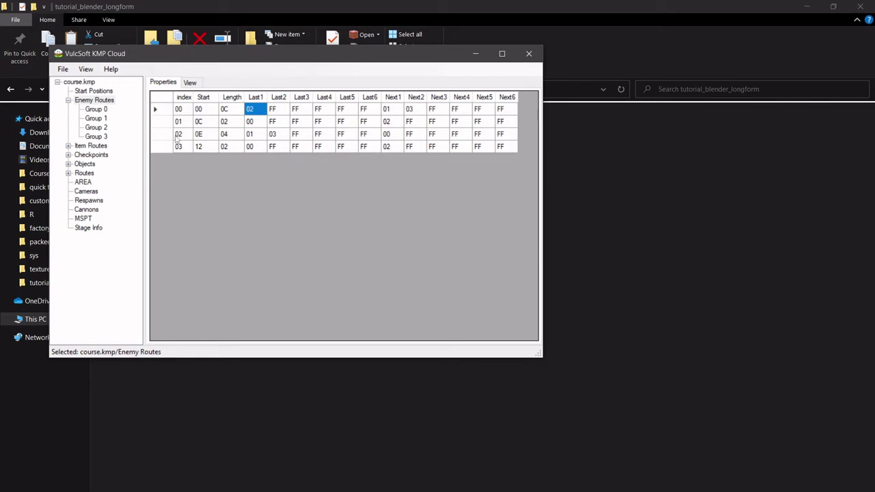
left_click(231, 110)
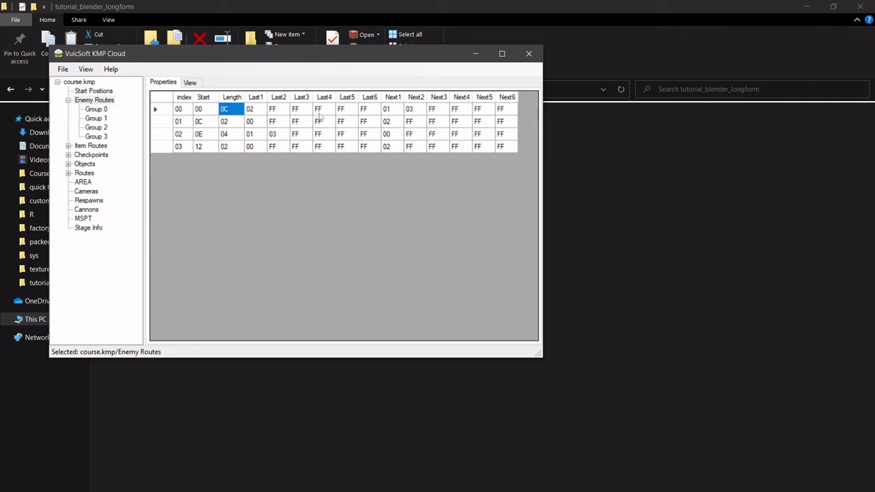
left_click(393, 112)
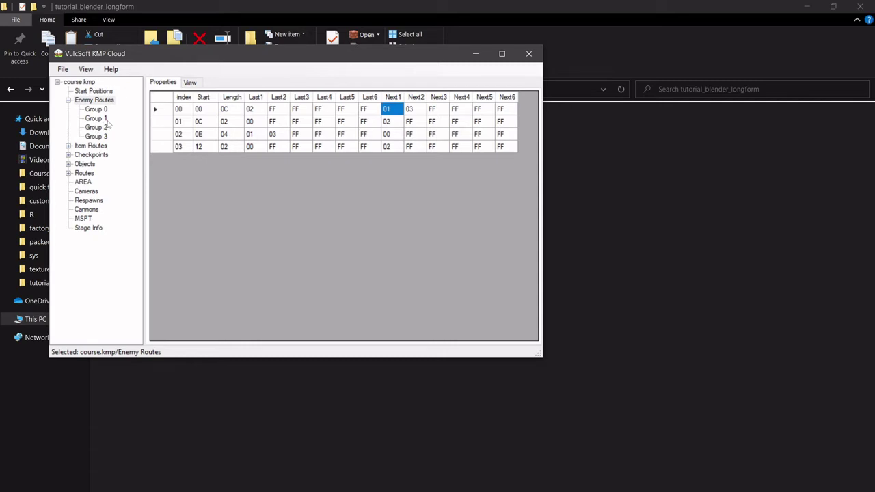
left_click(410, 110)
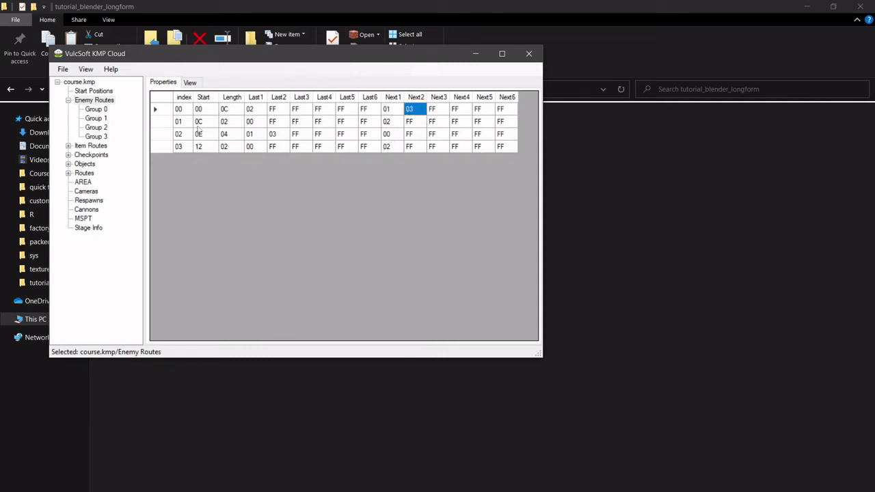
left_click(179, 121)
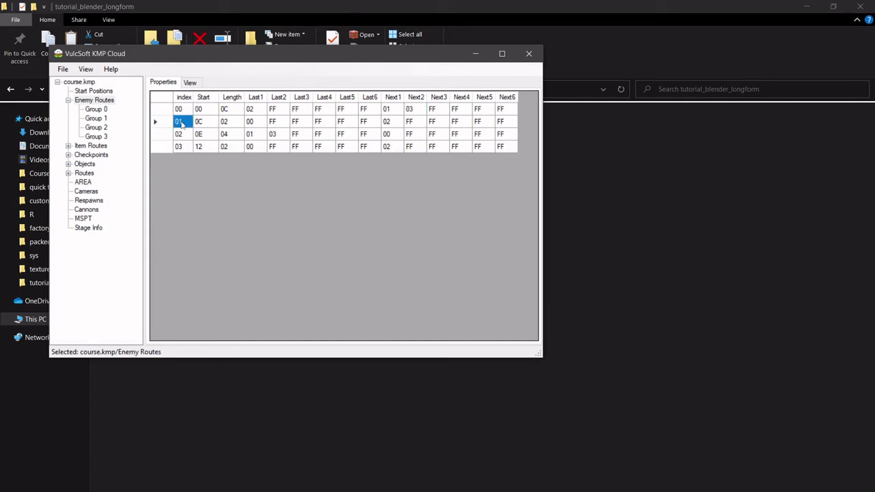
left_click(253, 123)
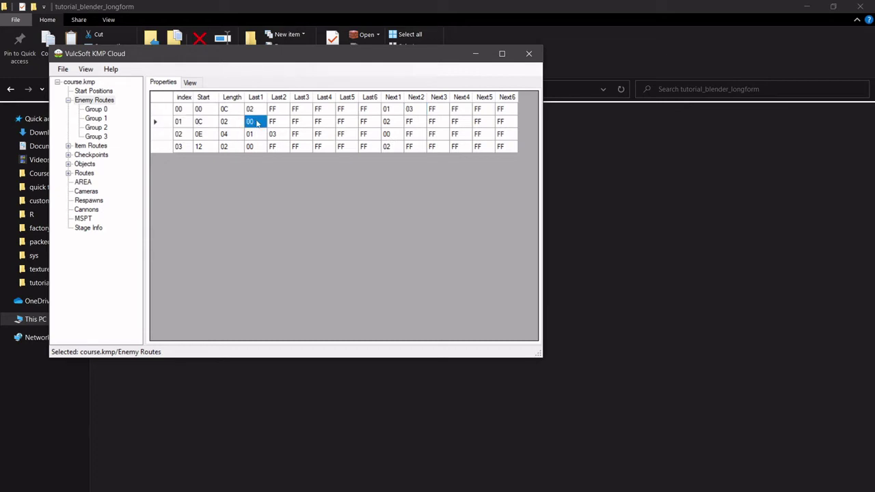
left_click(398, 124)
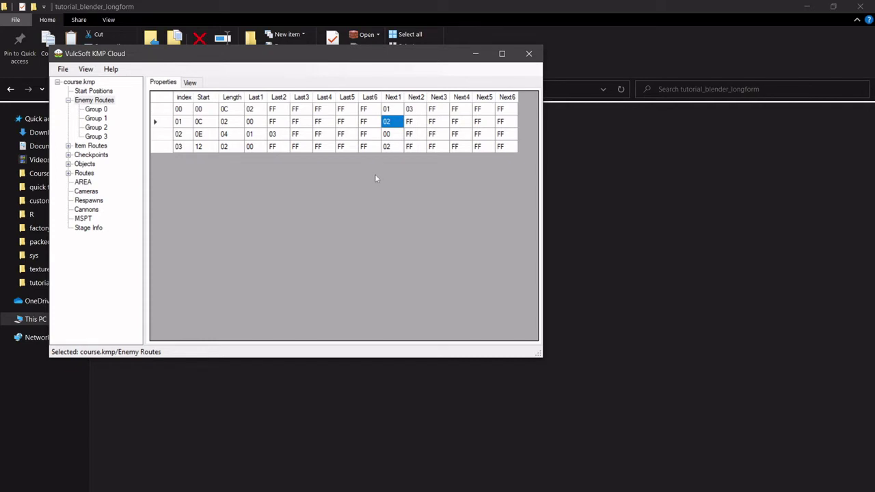
left_click(177, 148)
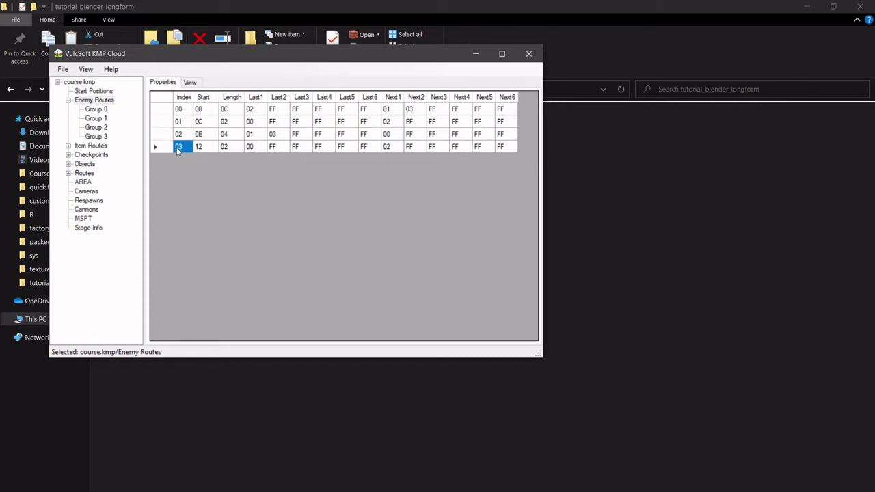
left_click(251, 149)
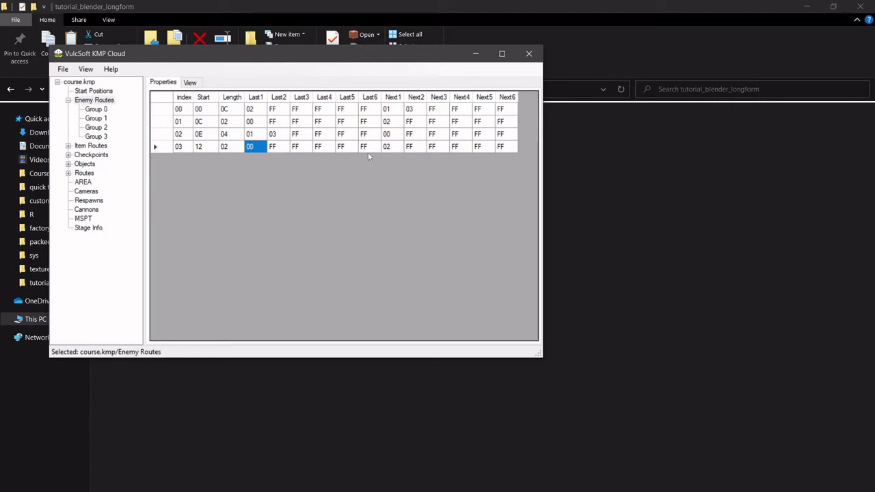
left_click(387, 147)
Check on the track view how Enemy Routes Groups 0, 2 and 3 follow one another
left_click(193, 82)
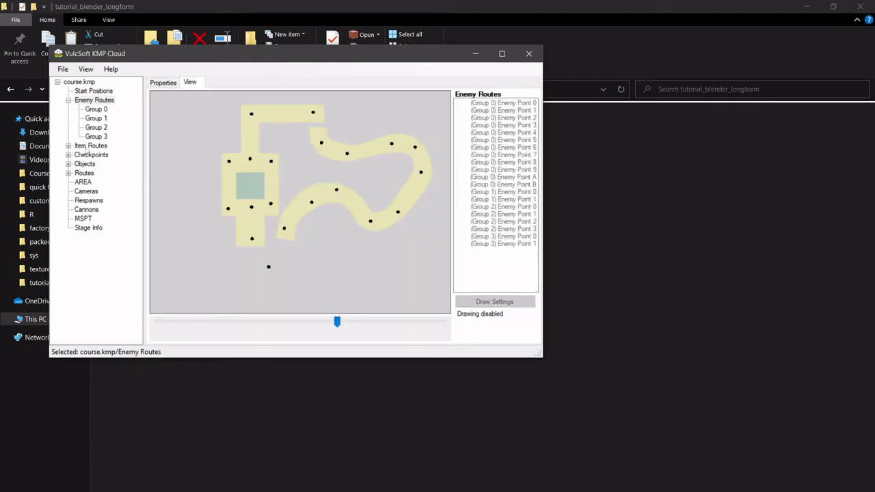
left_click(103, 128)
left_click(104, 136)
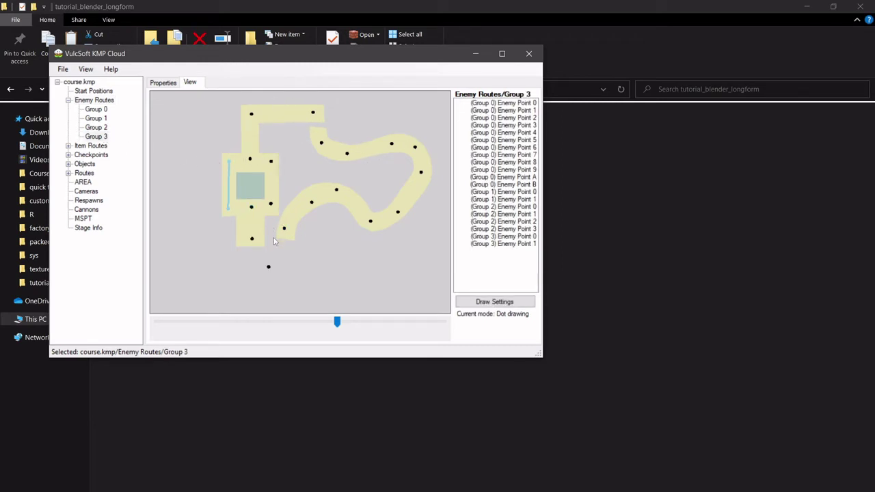
left_click(96, 110)
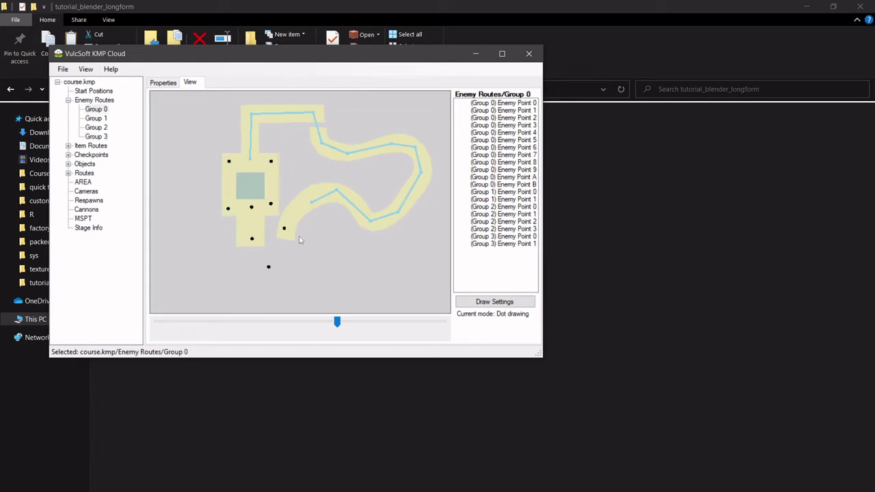
left_click(108, 129)
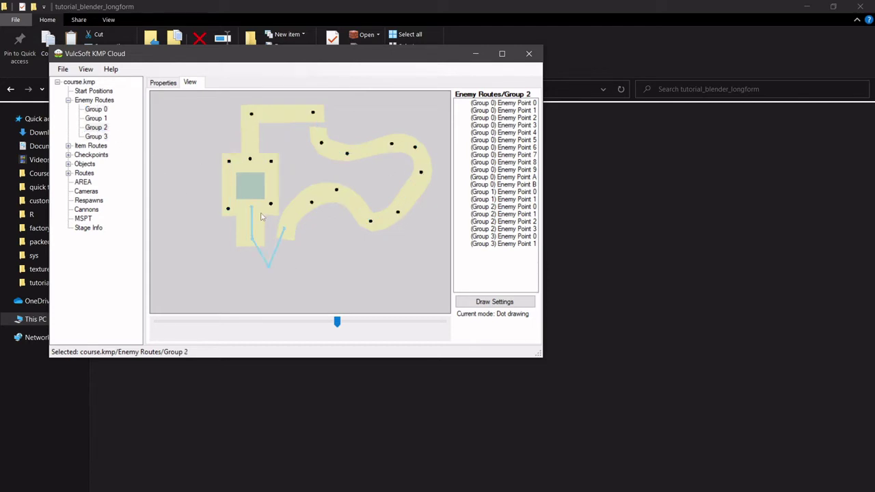
left_click(94, 138)
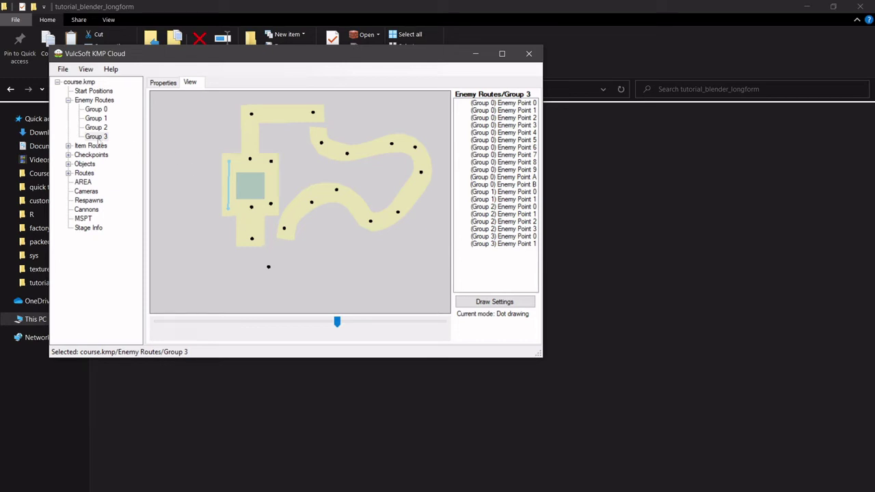
Copy Group 0 of the Enemy Routes
left_click(90, 101)
left_click(95, 110)
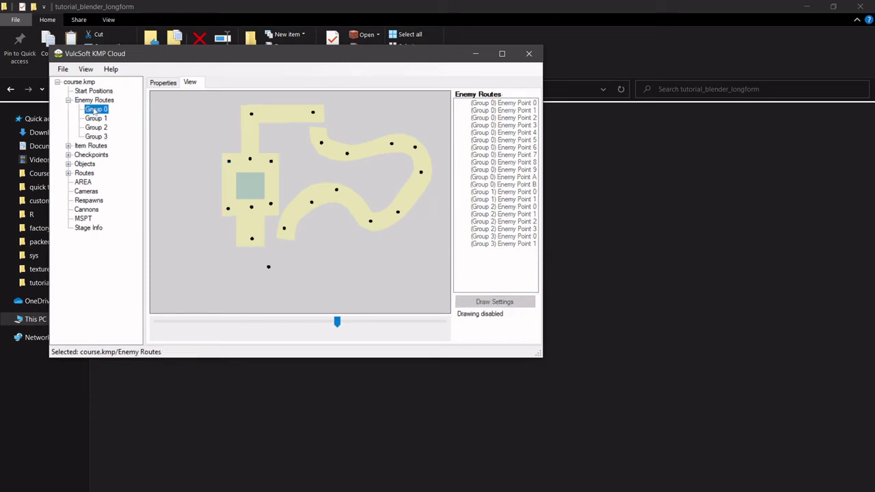
right_click(108, 110)
left_click(94, 101)
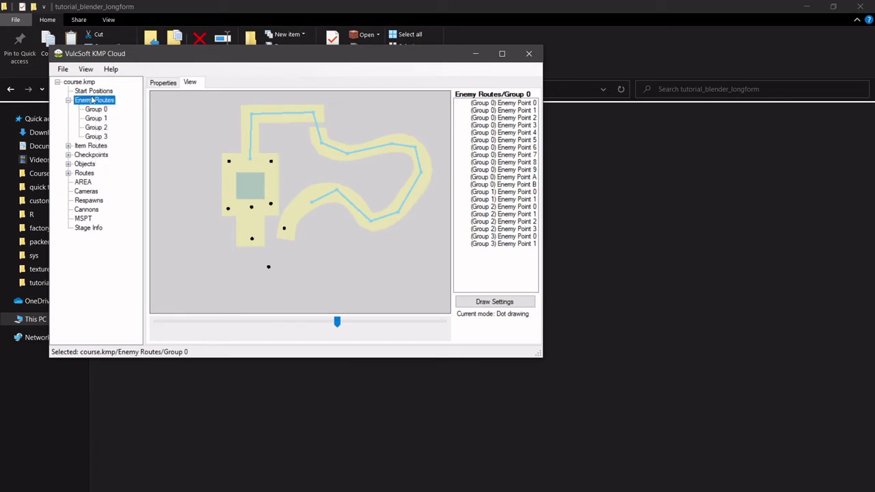
right_click(108, 100)
left_click(88, 102)
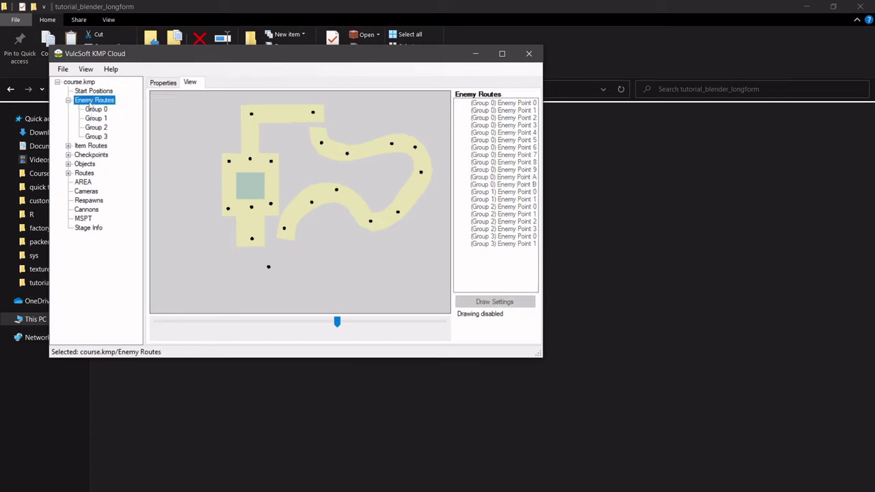
left_click(97, 110)
right_click(97, 110)
left_click(105, 117)
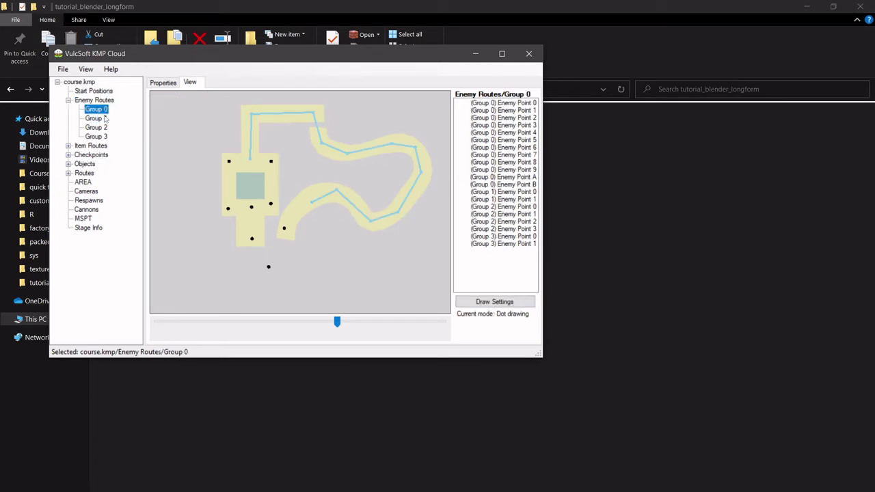
Delete both existing groups from the Item Routes section, confirming each deletion
left_click(68, 145)
left_click(95, 146)
right_click(101, 147)
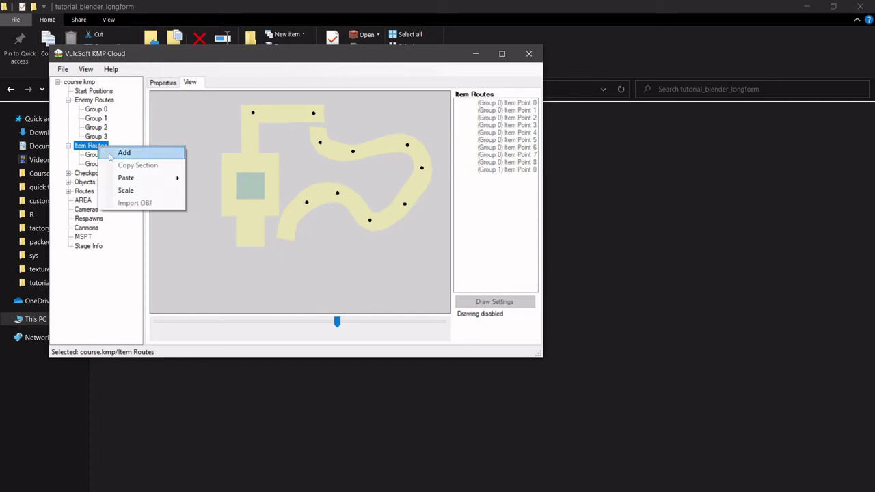
left_click(95, 155)
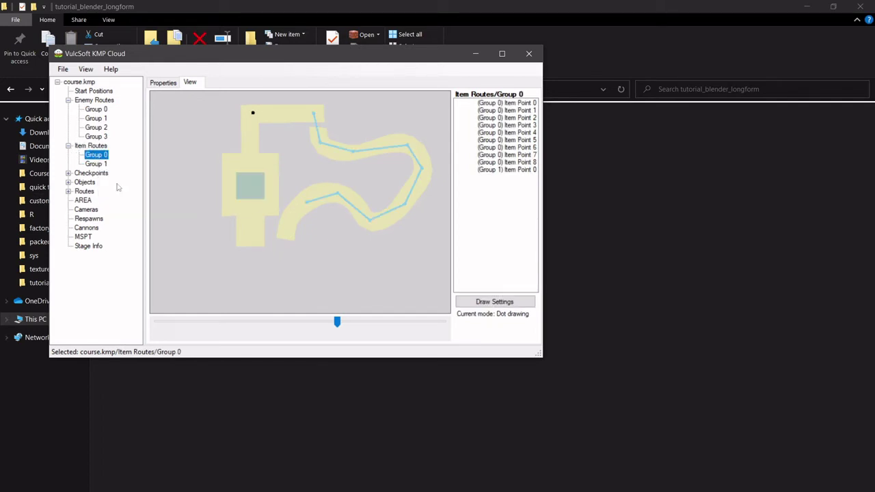
right_click(98, 157)
left_click(125, 173)
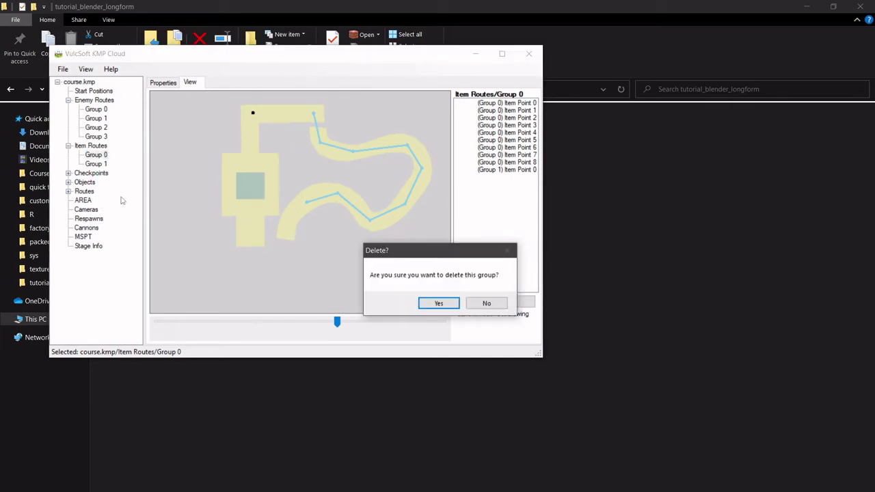
key("Return")
right_click(102, 156)
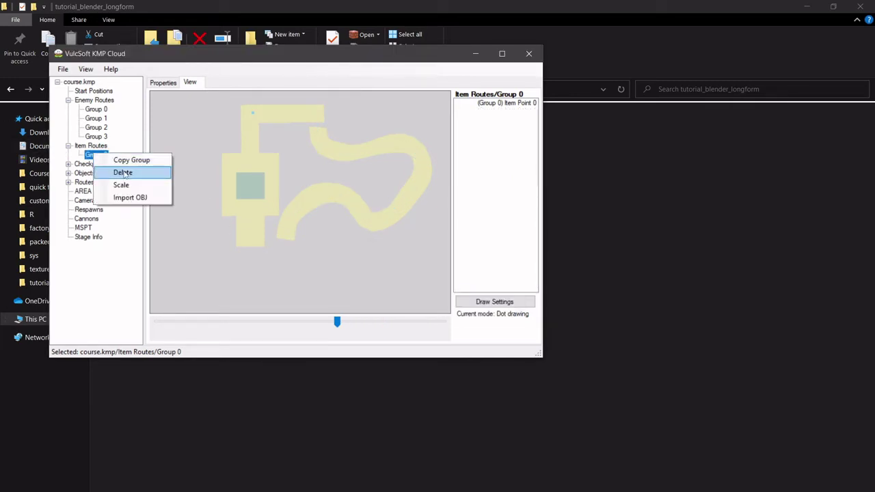
left_click(123, 172)
key("Return")
Paste the copied enemy route group into Item Routes as an added group and dismiss the error dialog
right_click(100, 148)
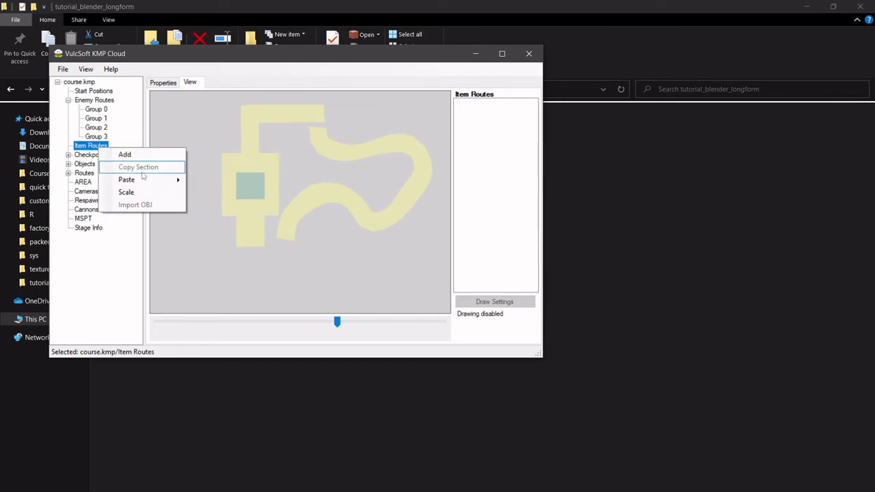
mouse_move(151, 180)
left_click(213, 193)
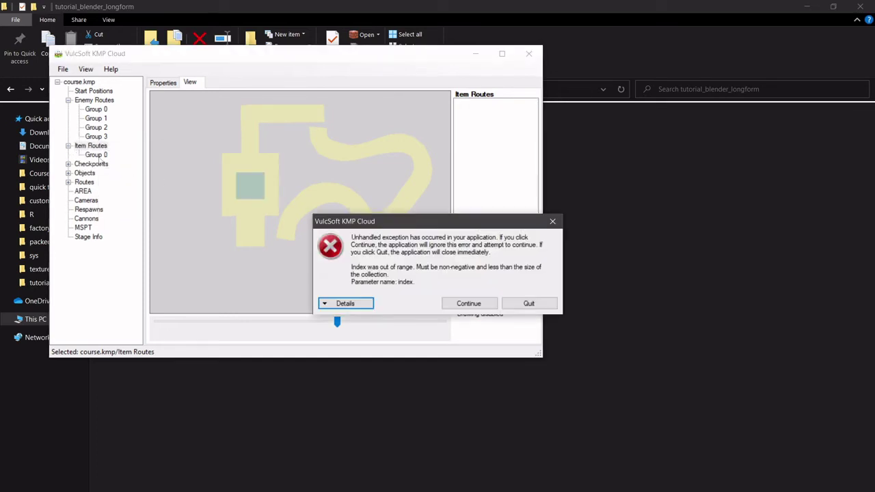
left_click(553, 222)
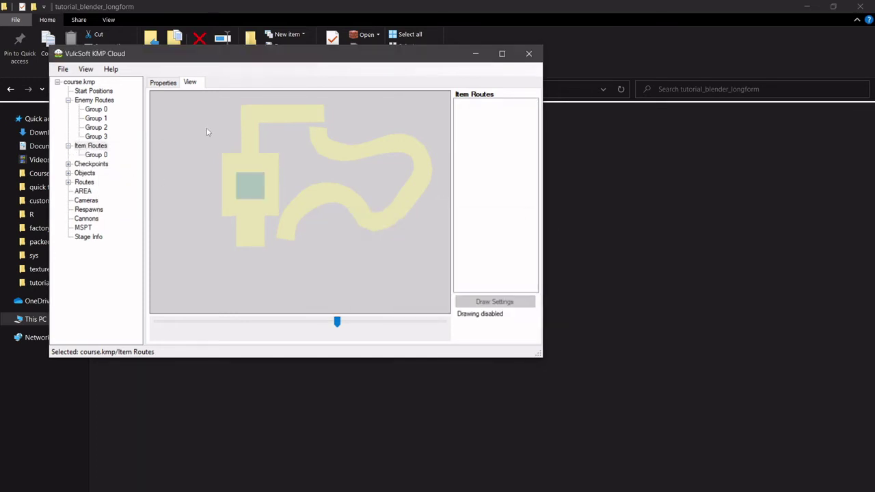
Copy Group 1 of the Enemy Routes and add it as a group to Item Routes
left_click(95, 118)
right_click(99, 119)
left_click(111, 124)
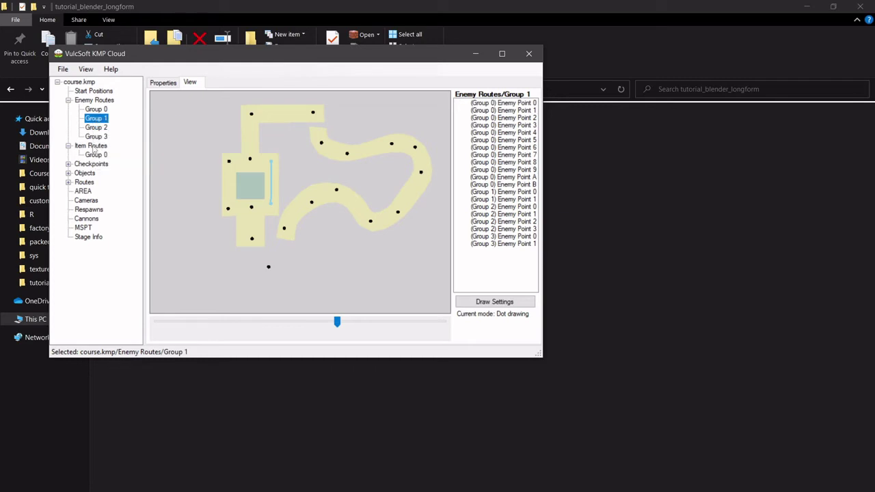
left_click(91, 146)
right_click(104, 148)
mouse_move(137, 178)
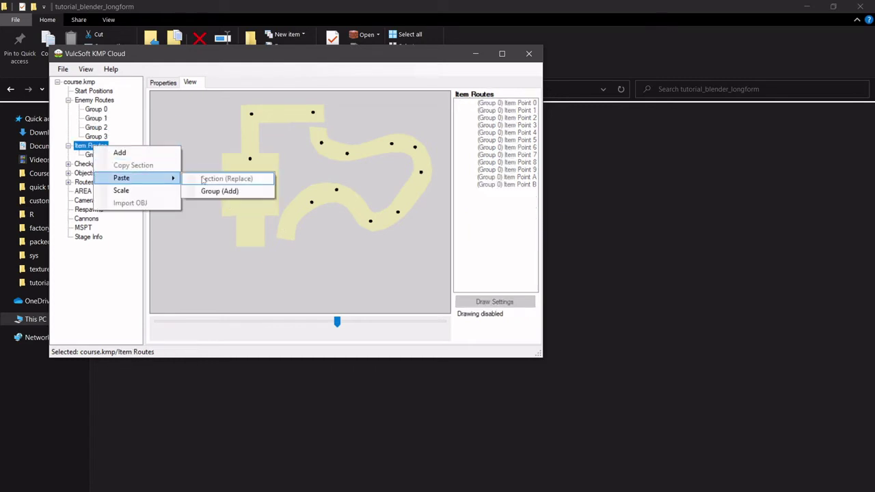
left_click(212, 189)
Copy Group 2 of the Enemy Routes and add it as a group to Item Routes
left_click(102, 127)
right_click(104, 127)
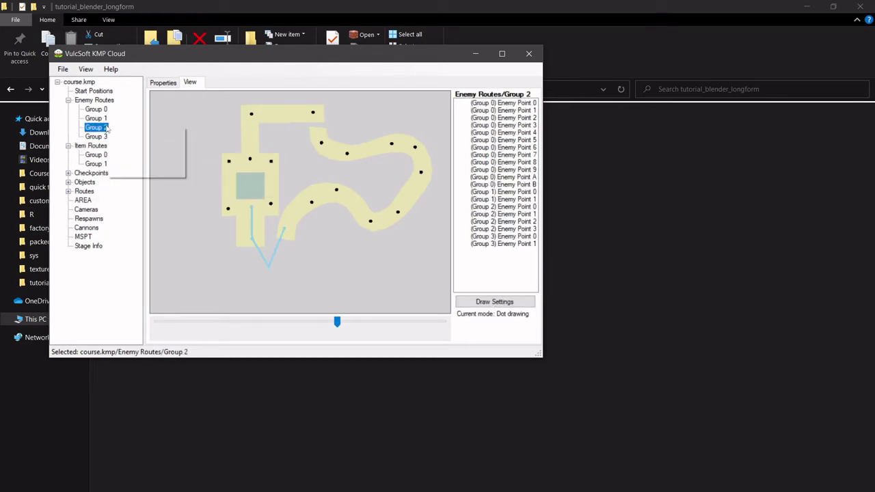
left_click(126, 132)
left_click(90, 147)
right_click(90, 147)
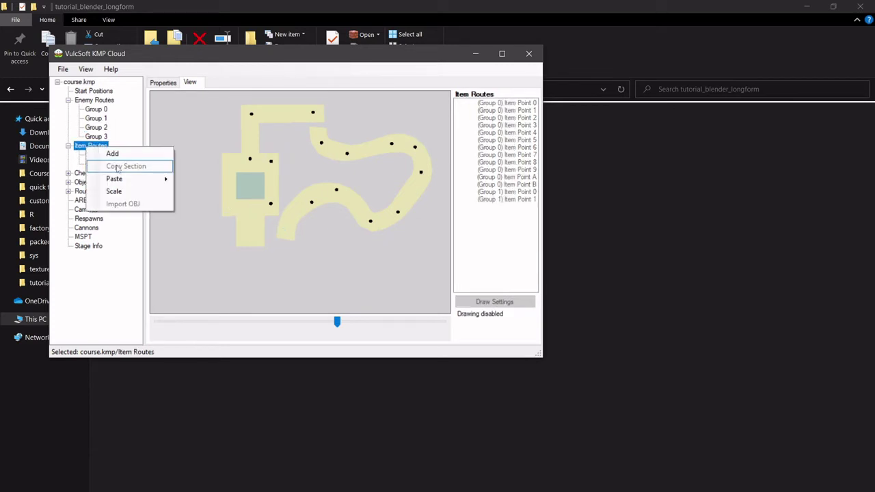
mouse_move(137, 178)
left_click(209, 192)
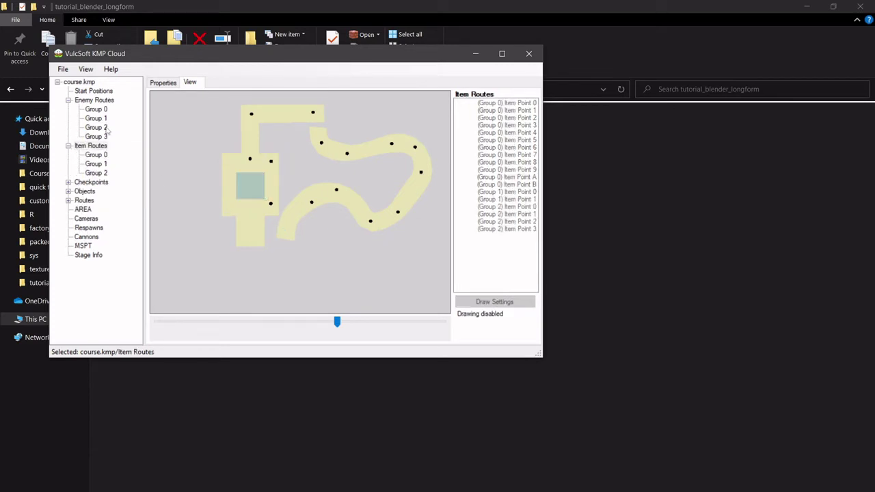
Copy Group 3 of the Enemy Routes and add it as a group to Item Routes
left_click(97, 137)
right_click(100, 138)
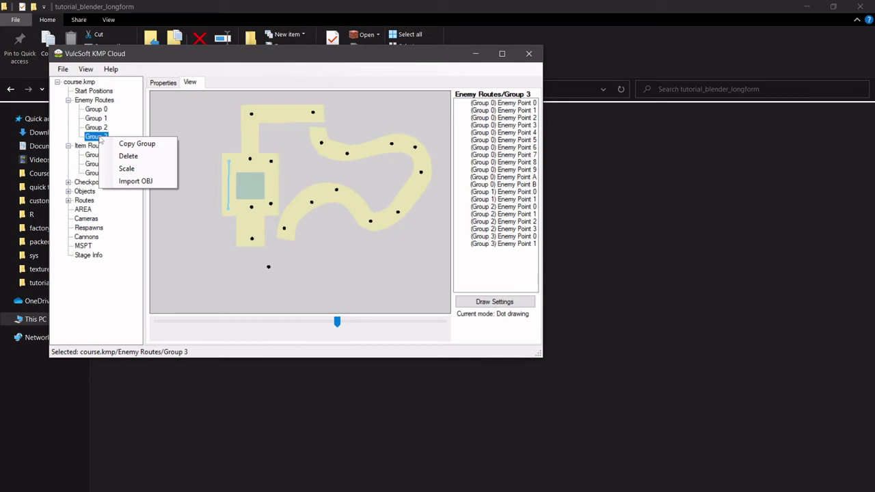
left_click(122, 143)
left_click(98, 147)
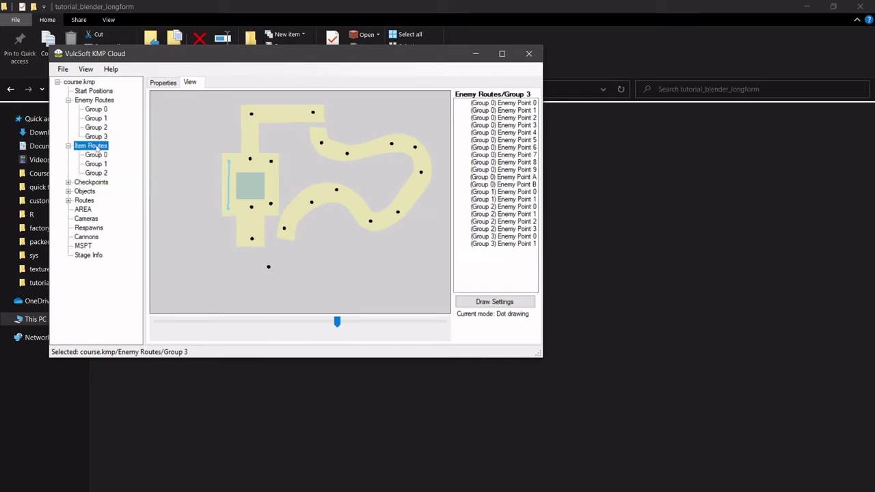
right_click(98, 147)
mouse_move(164, 178)
left_click(218, 190)
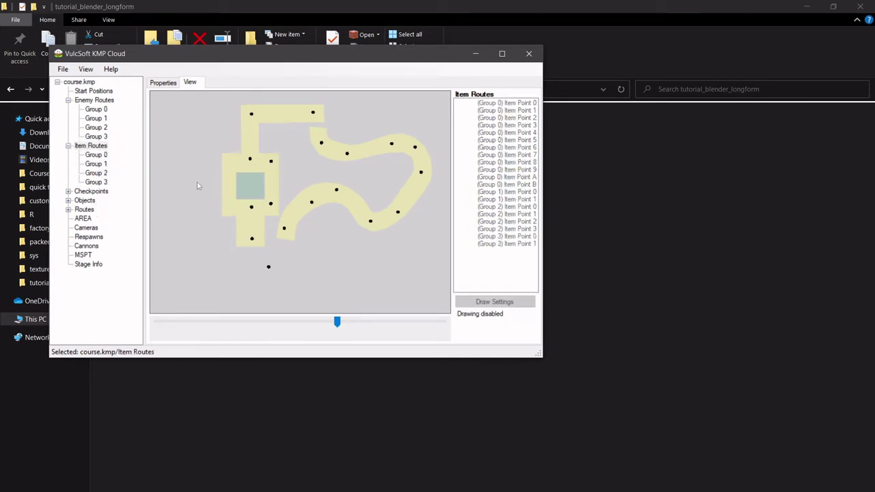
Check the paths of Item Routes Groups 0 to 3 on the track view
left_click(103, 164)
left_click(104, 155)
left_click(104, 165)
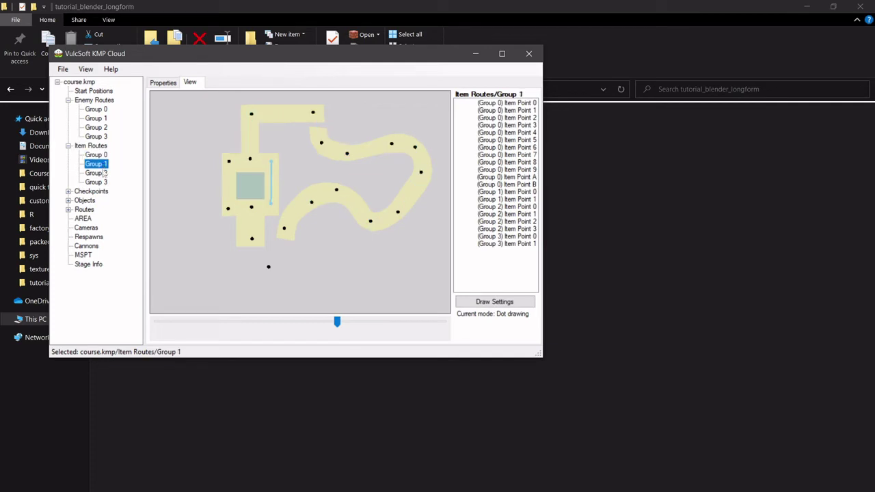
left_click(104, 173)
left_click(105, 181)
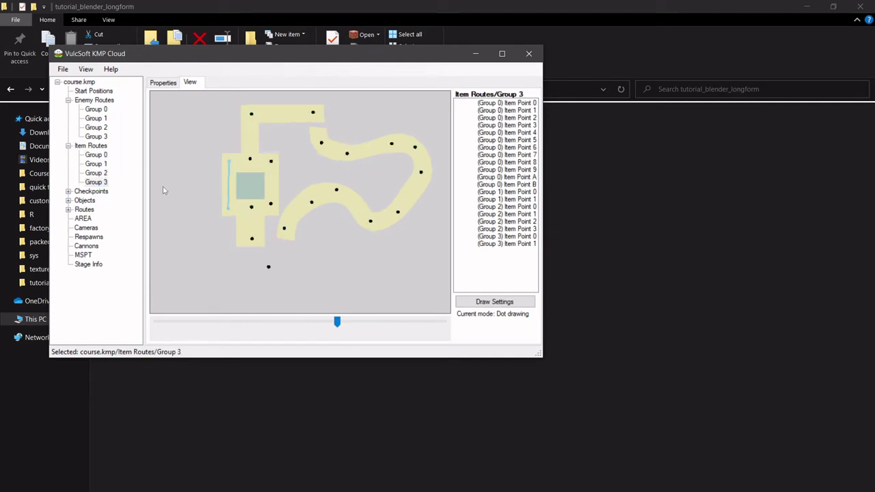
Examine the placement of the itembox, kinoko_bend and kuribo objects on the track, plus the kuribo object's properties
left_click(69, 193)
left_click(69, 209)
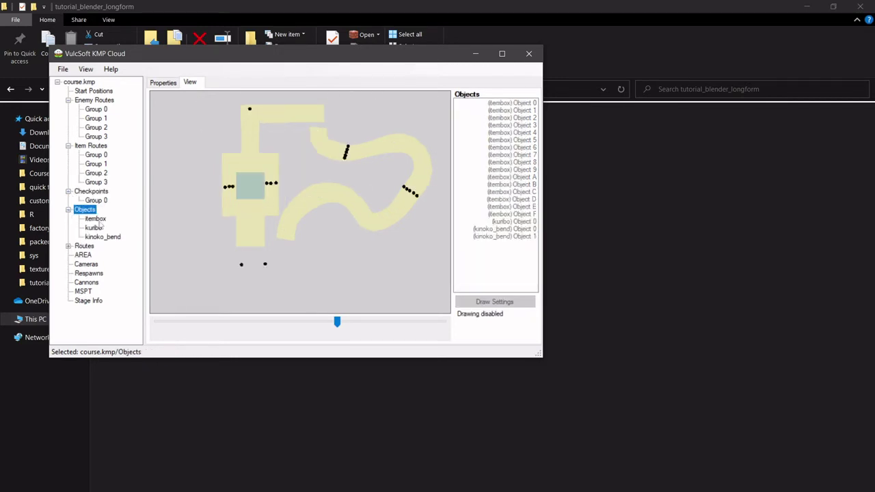
left_click(95, 218)
left_click(102, 237)
left_click(94, 227)
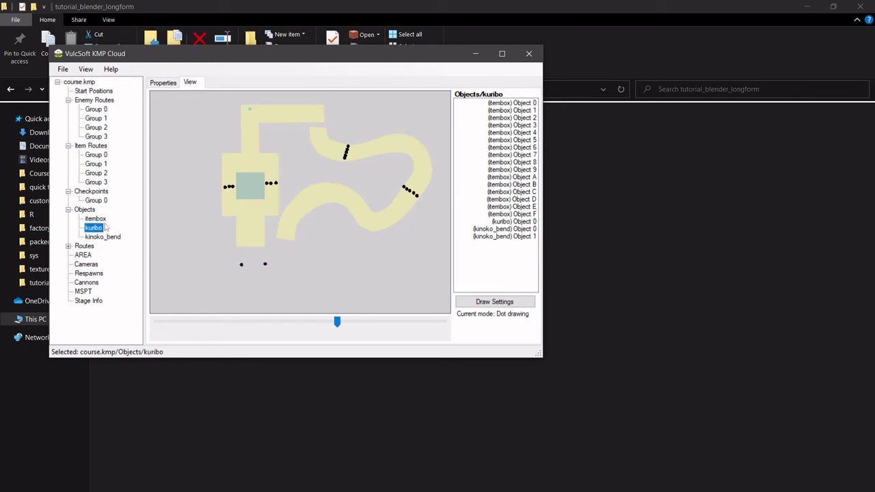
left_click(256, 126)
left_click(164, 84)
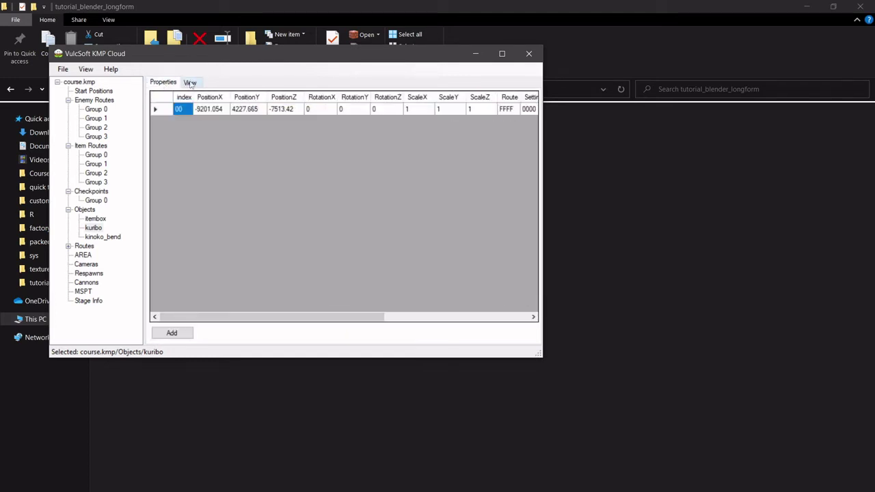
left_click(190, 83)
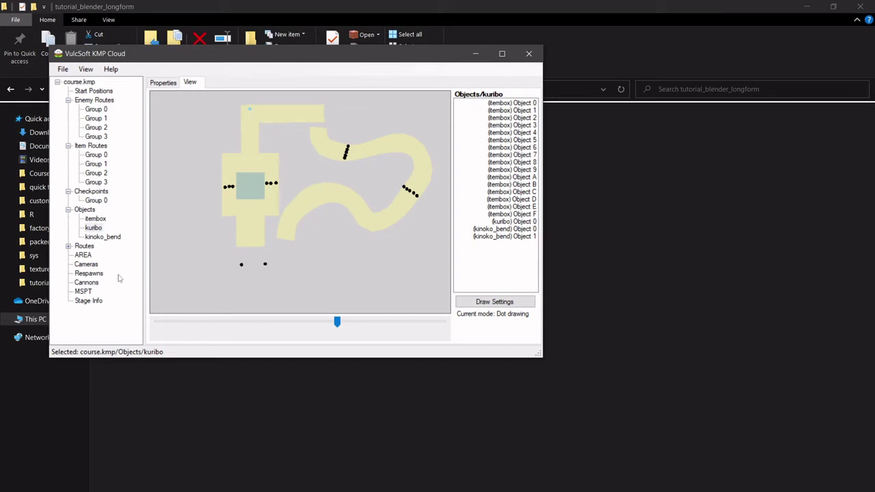
Collapse the Item Routes and Enemy Routes sections in the course.kmp tree
left_click(94, 200)
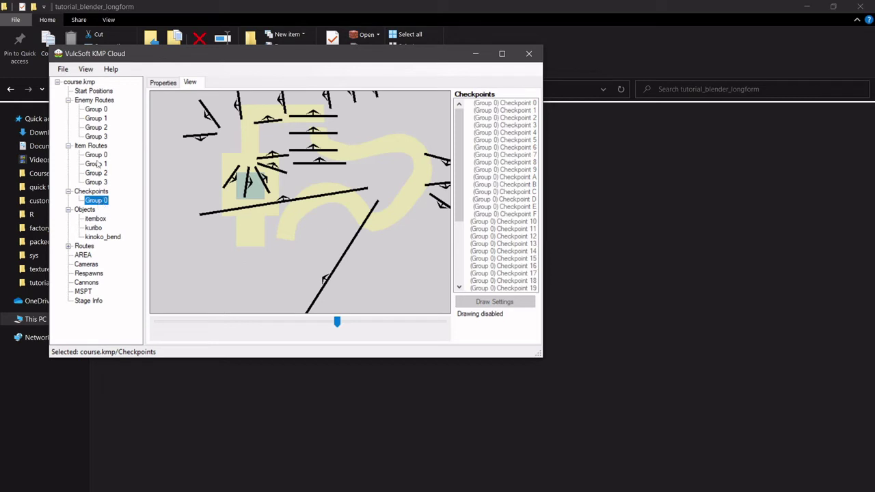
left_click(69, 145)
left_click(95, 145)
left_click(96, 101)
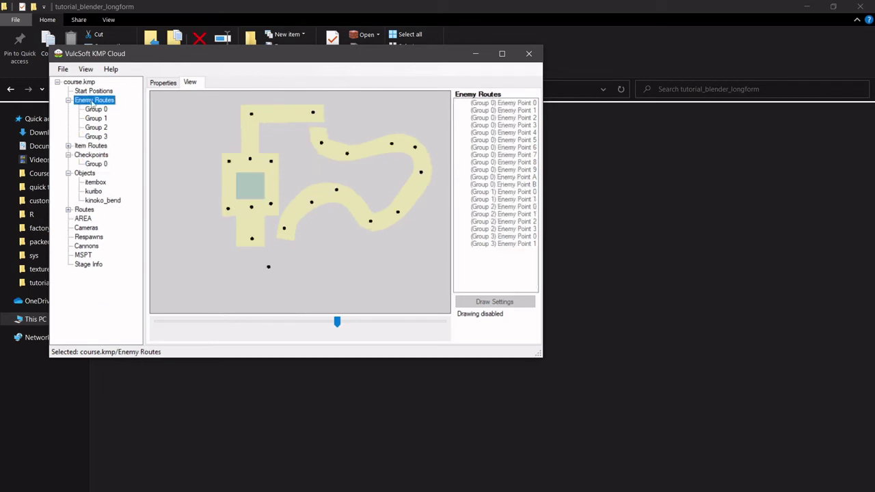
left_click(68, 100)
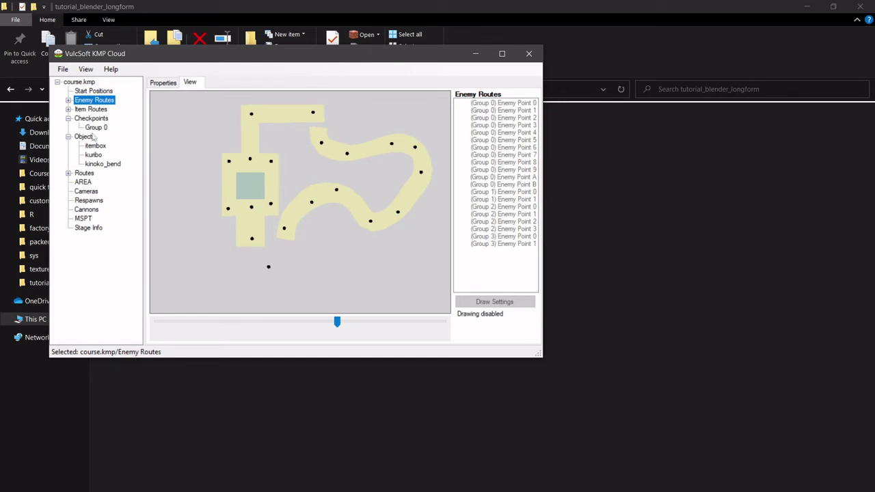
Delete the existing Group 0 from the Checkpoints section and confirm the deletion
left_click(95, 128)
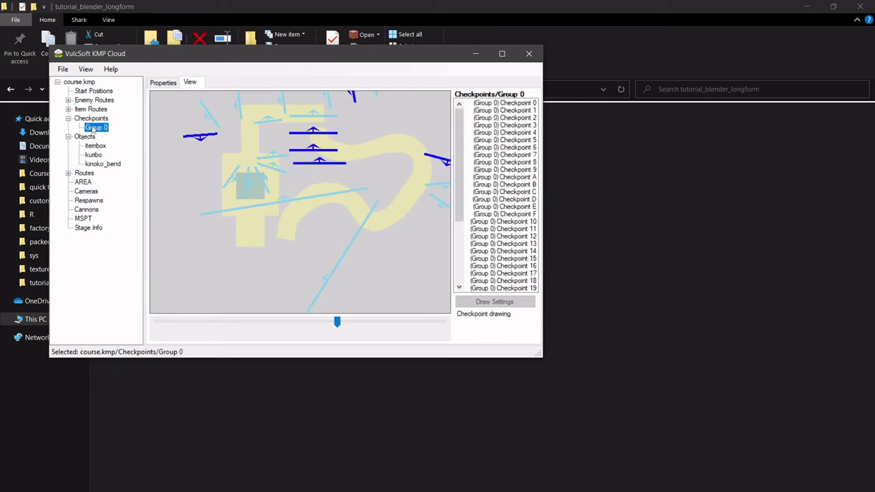
right_click(93, 129)
left_click(113, 146)
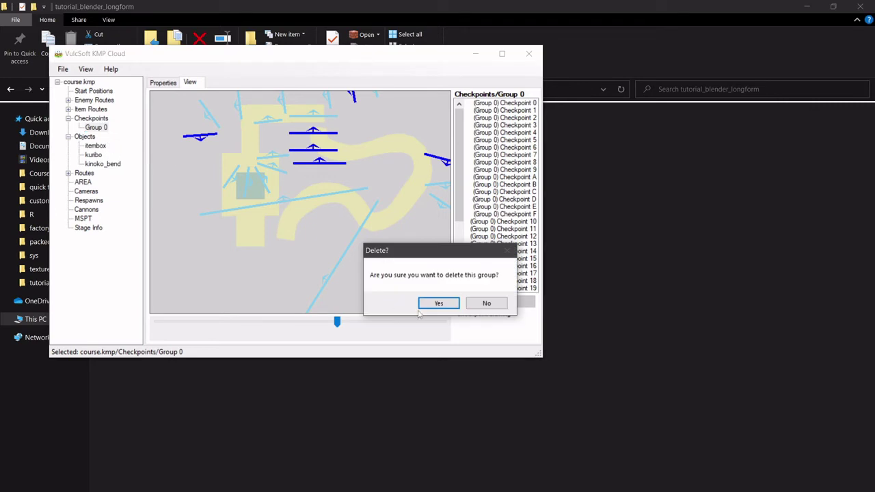
left_click(437, 304)
Add a new empty group to the Checkpoints section and select it for drawing
left_click(91, 119)
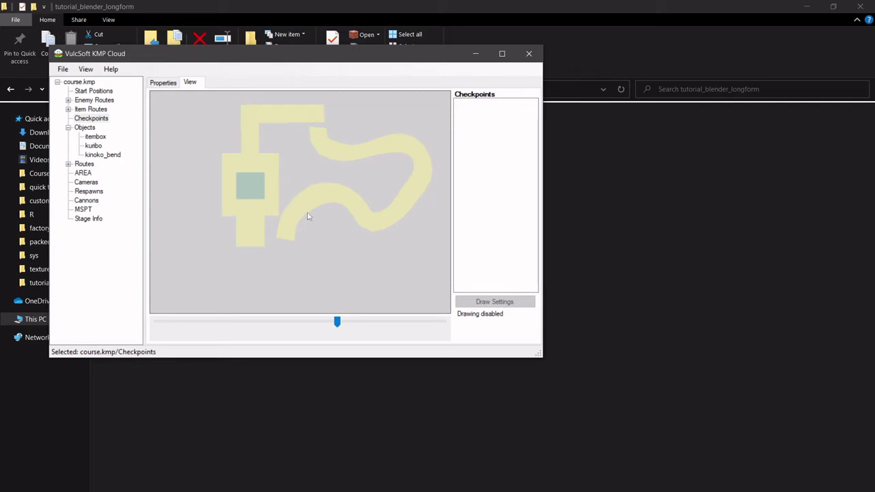
left_click(99, 121)
right_click(99, 124)
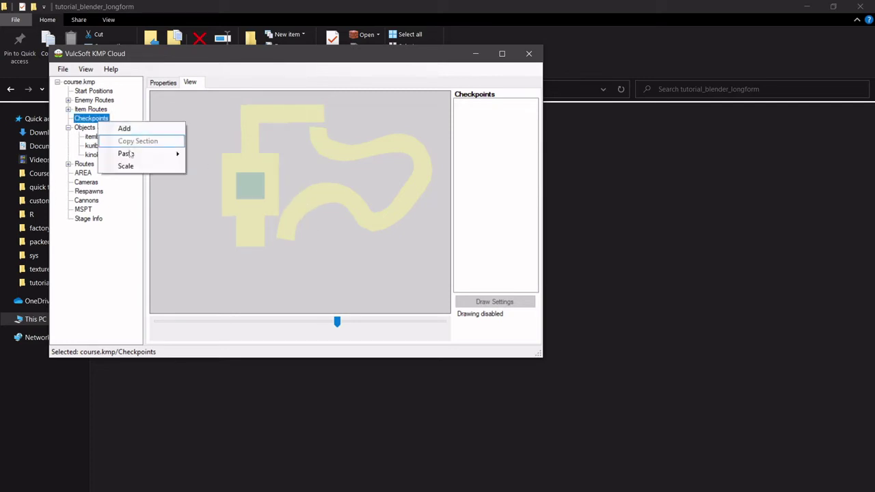
mouse_move(131, 154)
left_click(124, 128)
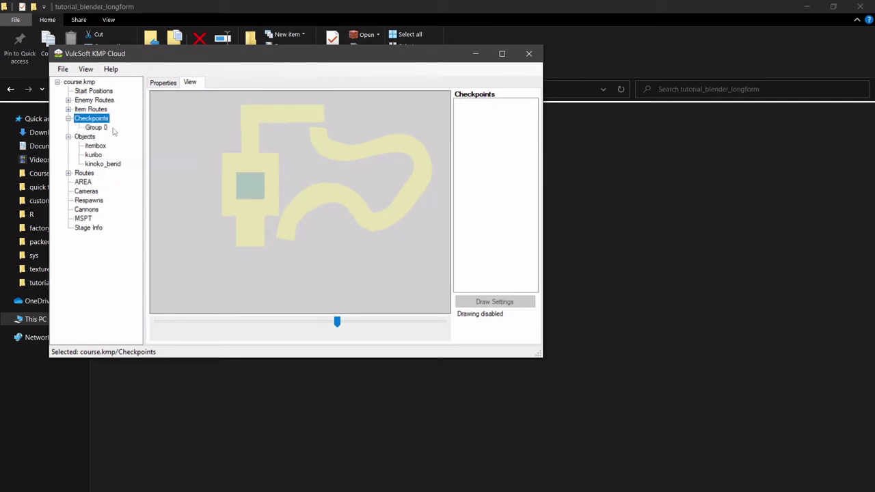
left_click(96, 127)
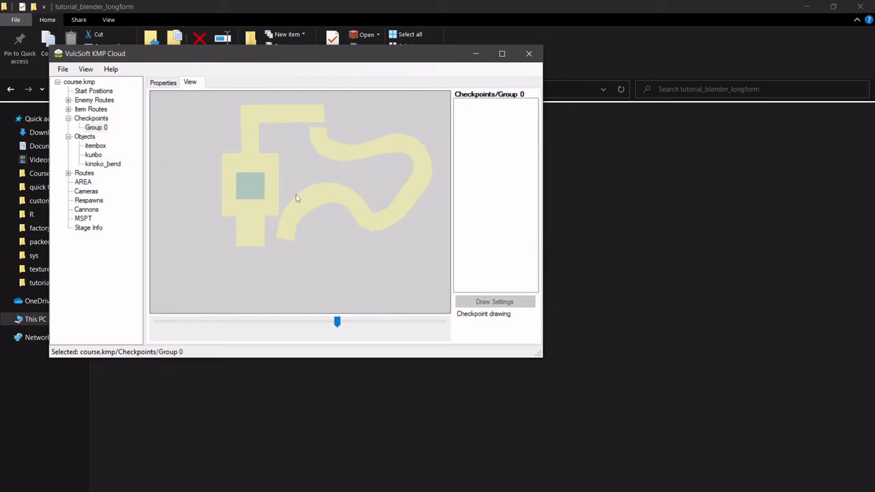
Draw 18 checkpoint lines across the road in driving order, around the curvy section, through the square area and back to the start
left_click_drag(292, 197, 314, 224)
left_click_drag(337, 181, 371, 240)
left_click_drag(391, 185, 424, 220)
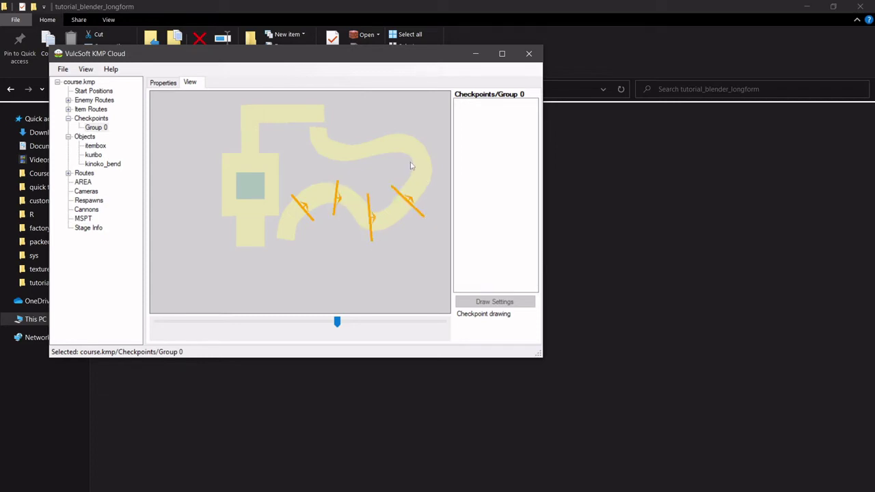
left_click_drag(393, 170, 448, 151)
left_click_drag(389, 162, 394, 118)
left_click_drag(366, 157, 363, 130)
left_click_drag(328, 164, 336, 102)
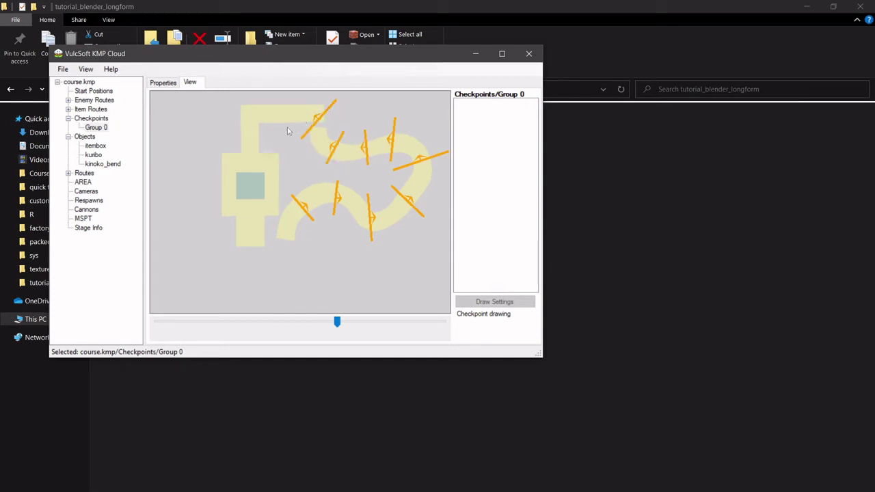
left_click_drag(286, 132, 275, 96)
left_click_drag(274, 133, 230, 122)
left_click_drag(278, 147, 225, 143)
left_click_drag(283, 168, 220, 168)
left_click_drag(289, 187, 216, 190)
left_click_drag(286, 208, 215, 234)
mouse_move(276, 220)
left_mouse_down()
mouse_move(245, 254)
mouse_move(254, 283)
mouse_move(239, 300)
left_mouse_up()
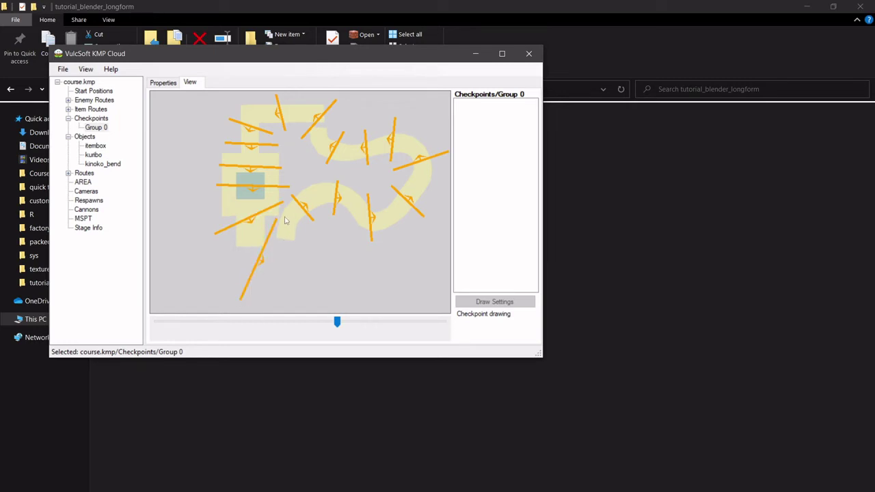
left_click_drag(279, 220, 314, 283)
left_click_drag(283, 204, 316, 240)
Locate checkpoint 00 of the new group on the track view and set its Key value to 00
left_click(163, 83)
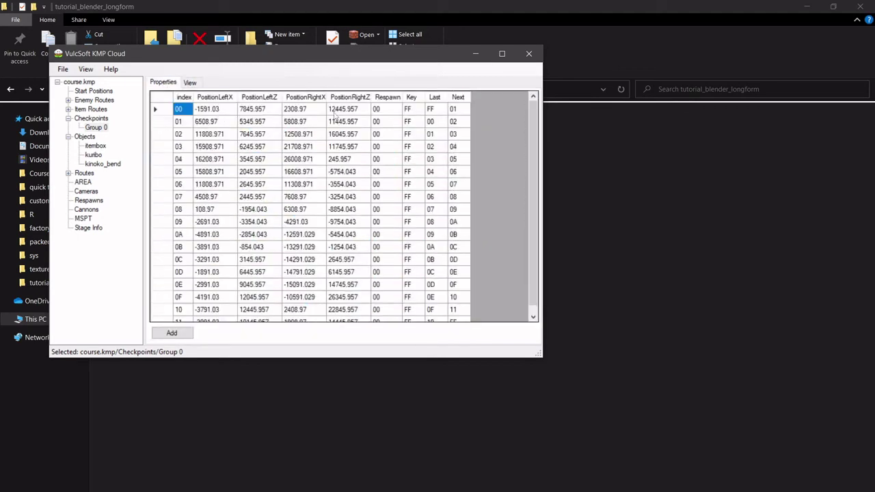
left_click(195, 83)
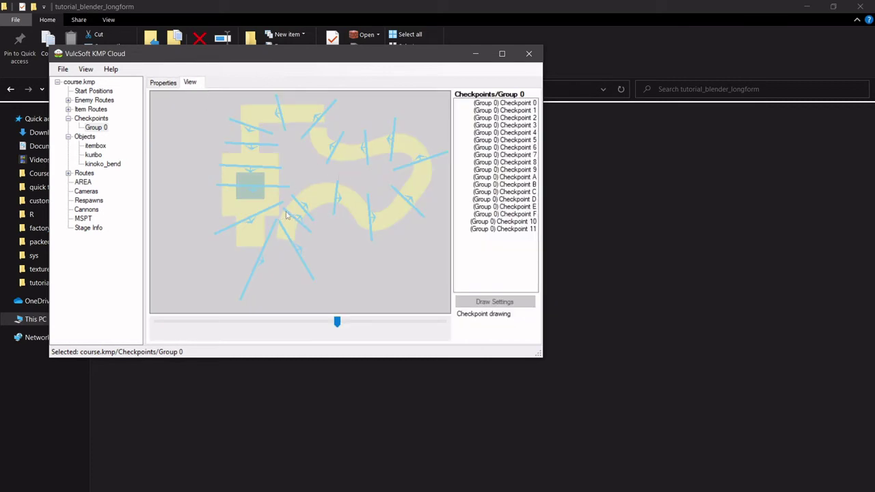
left_click(168, 84)
left_click(157, 109)
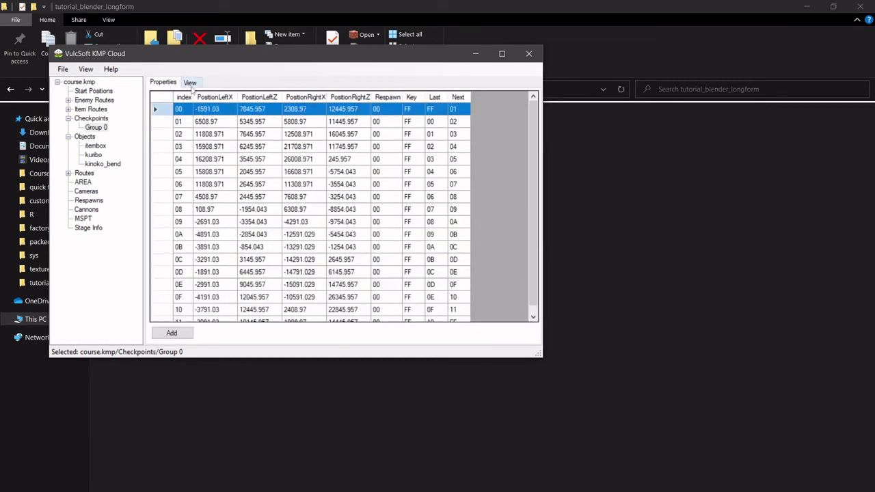
left_click(189, 82)
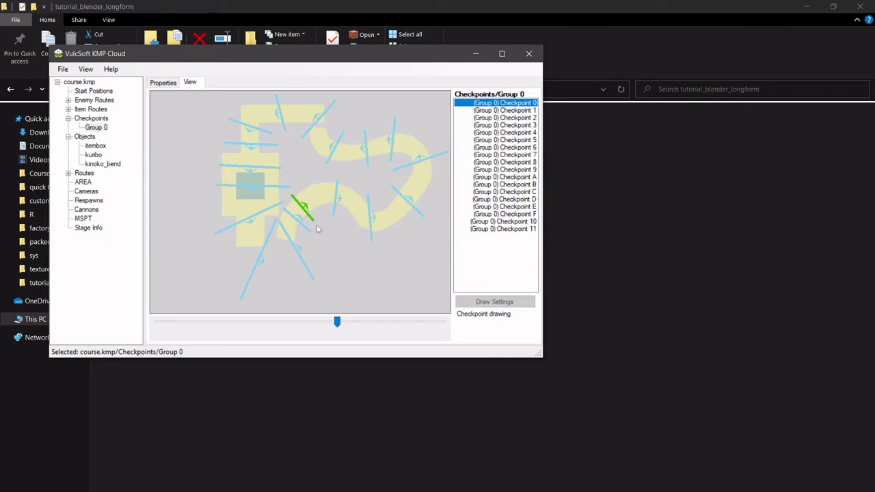
left_click(162, 82)
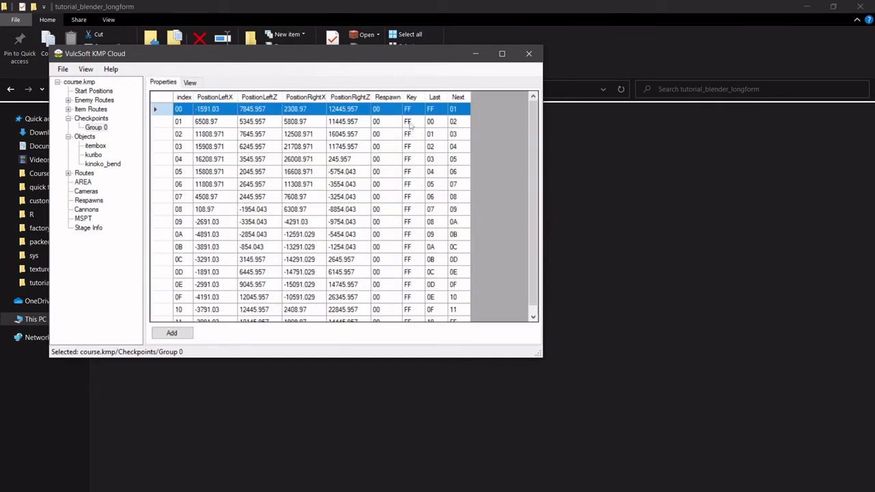
left_click(417, 111)
type("00")
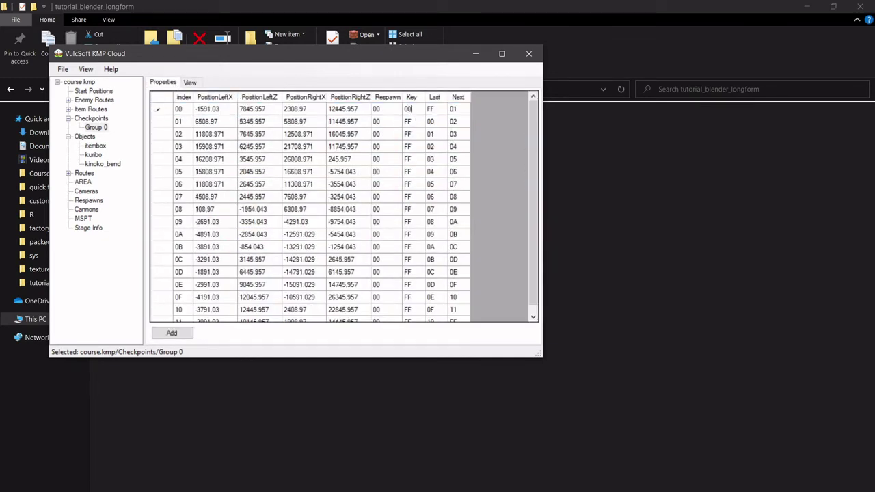
Commit the Key value 00 for checkpoint 00 and check the checkpoint on the track view
key("Return")
left_click(414, 111)
left_click(196, 83)
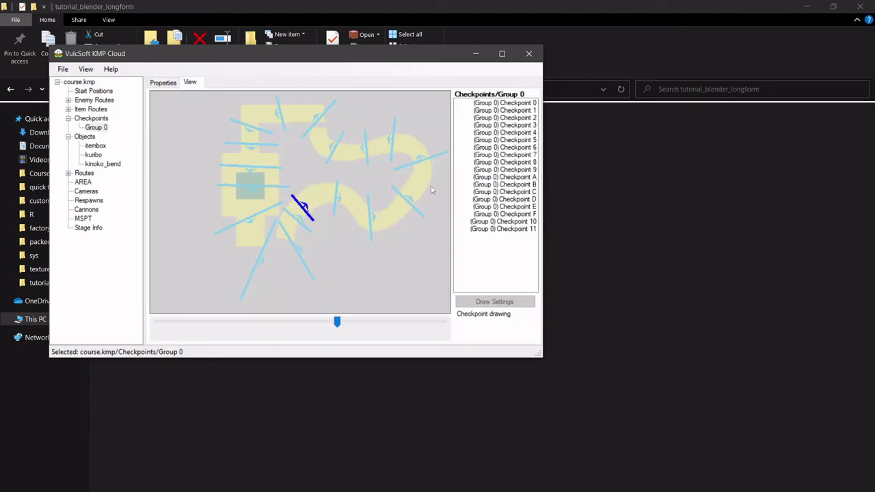
Set the Key value of checkpoint 0B, just before the square area, to 01 and check it on the track view
left_click(162, 82)
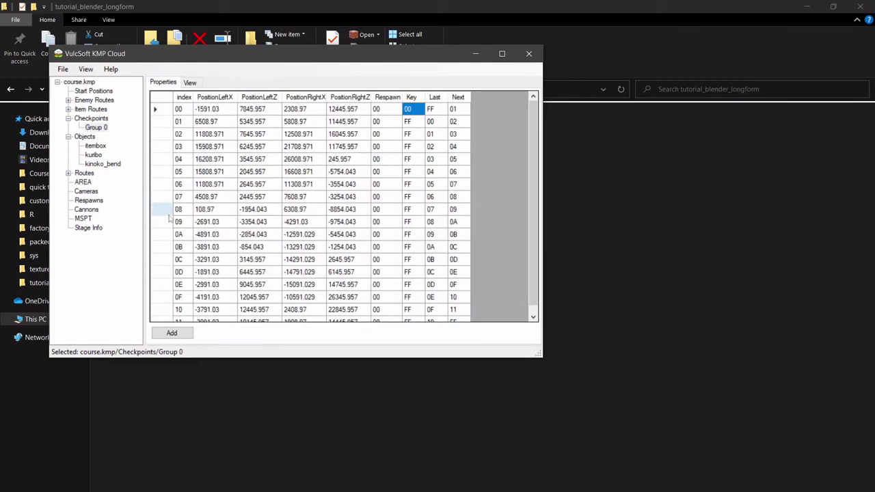
left_click(157, 247)
left_click(406, 247)
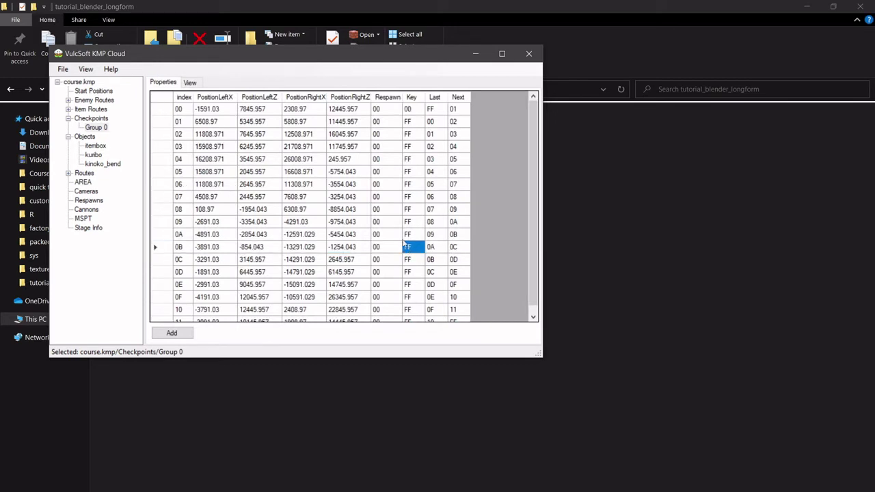
type("02")
key("Return")
left_click(191, 83)
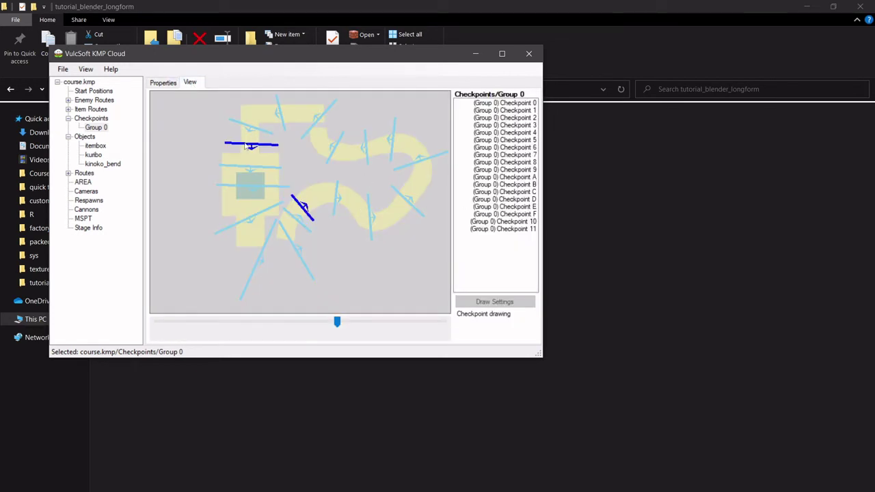
Set the Key value of checkpoint 0F, just beyond the end of the square area's road, to 03 and check it on the track view
left_click(163, 83)
scroll(254, 229, "down", 1)
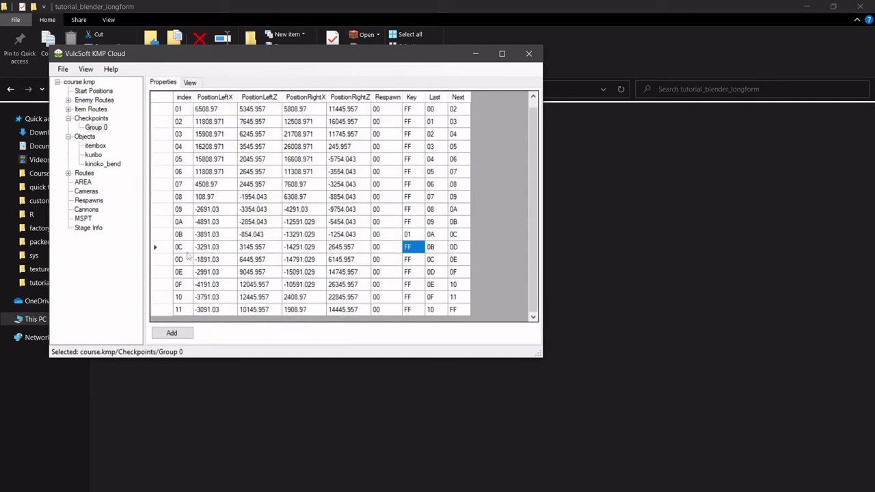
left_click(156, 286)
left_click(415, 285)
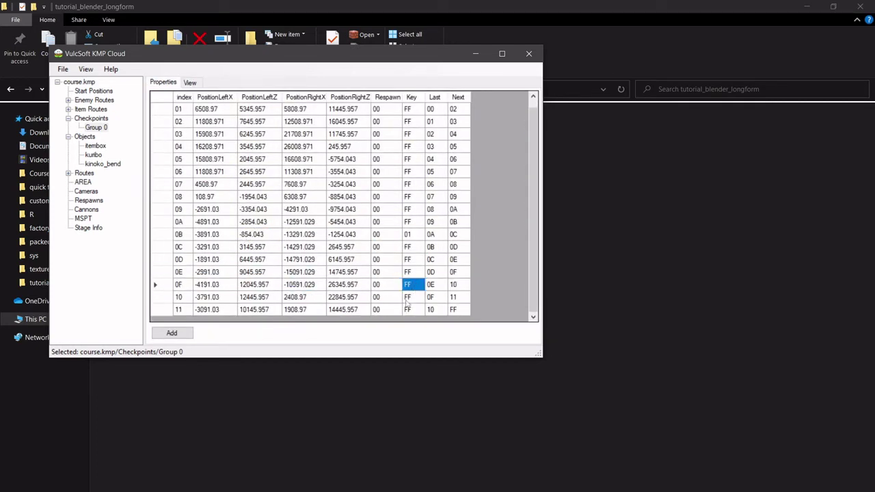
type("03")
key("Return")
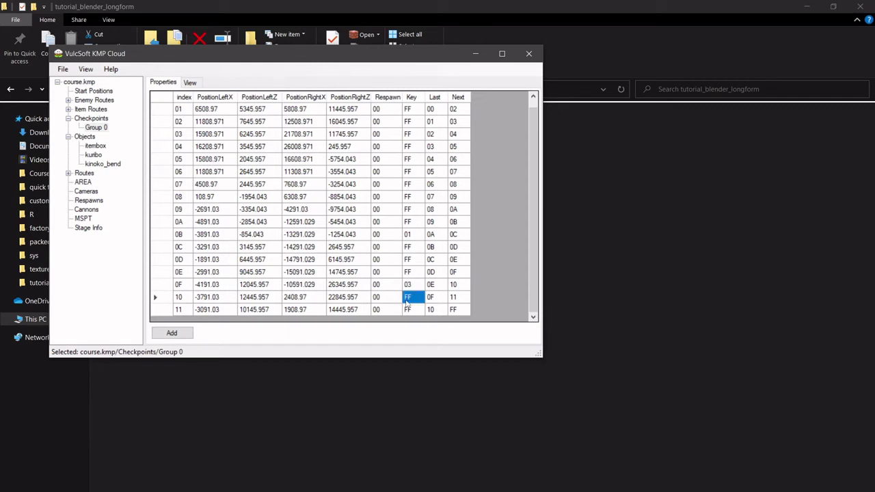
left_click(190, 84)
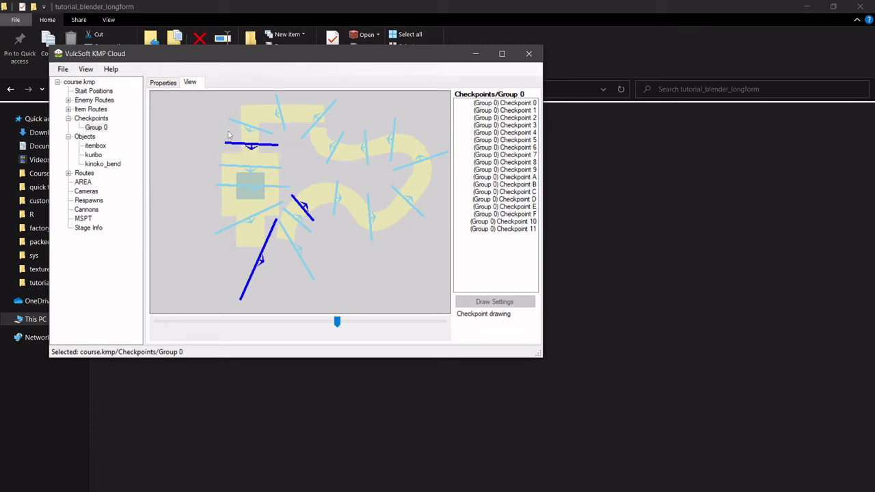
Review the cameras, AREA, checkpoints, objects, item routes, enemy routes and start positions on the track view
left_click(86, 192)
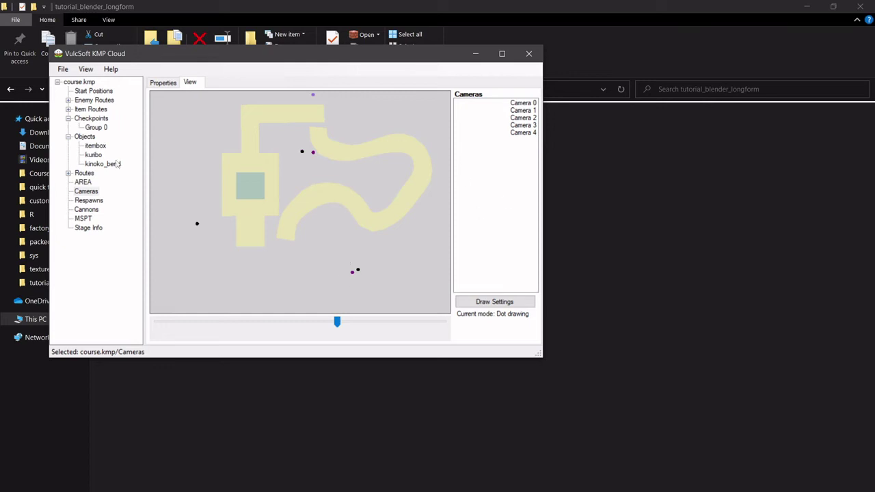
left_click(84, 182)
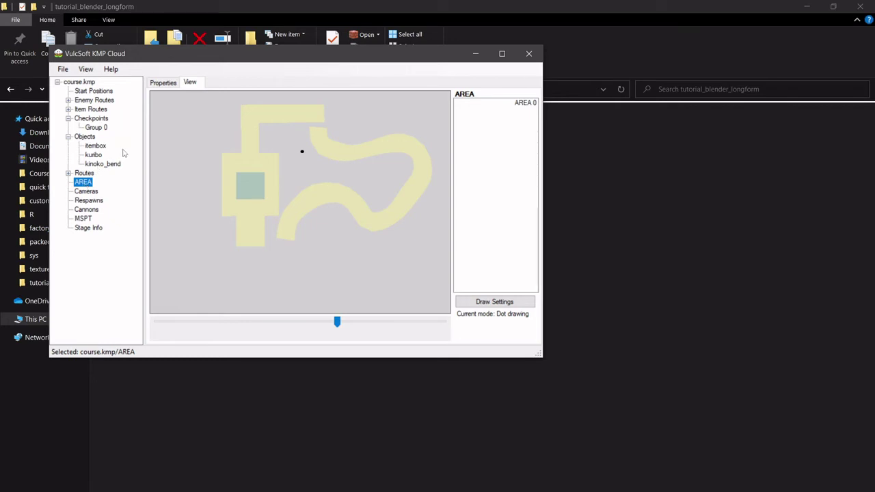
left_click(99, 127)
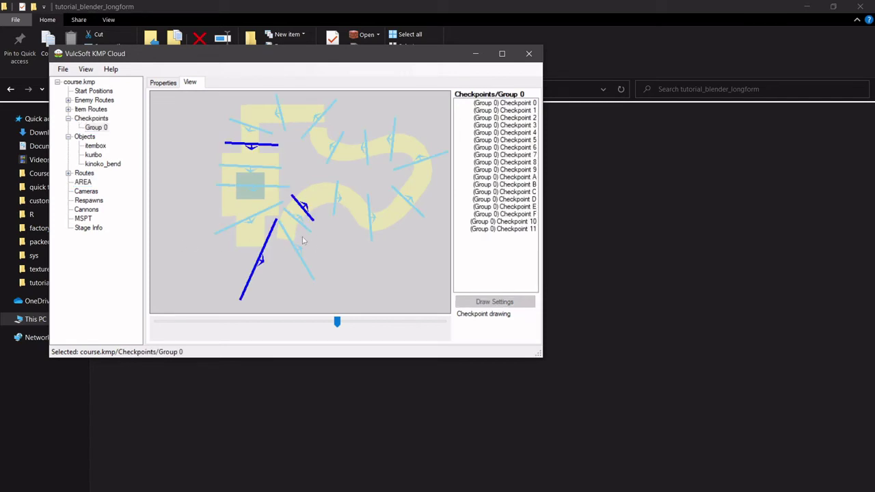
left_click(95, 145)
left_click(93, 154)
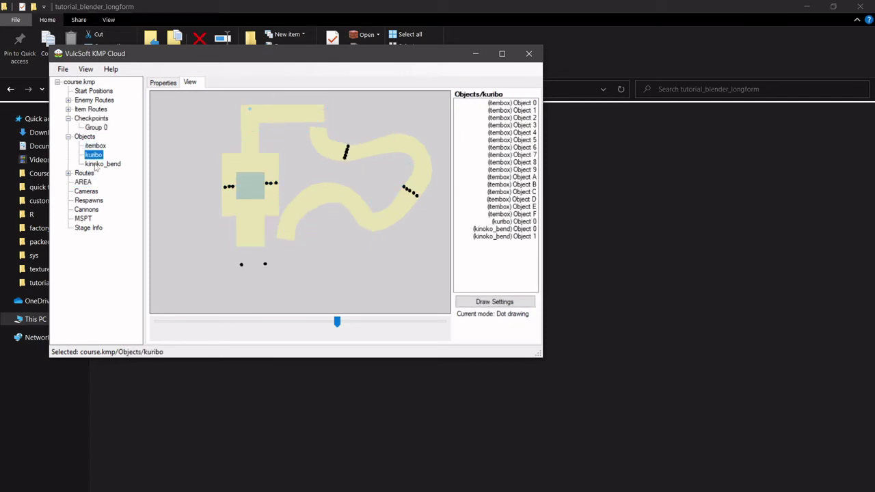
left_click(102, 164)
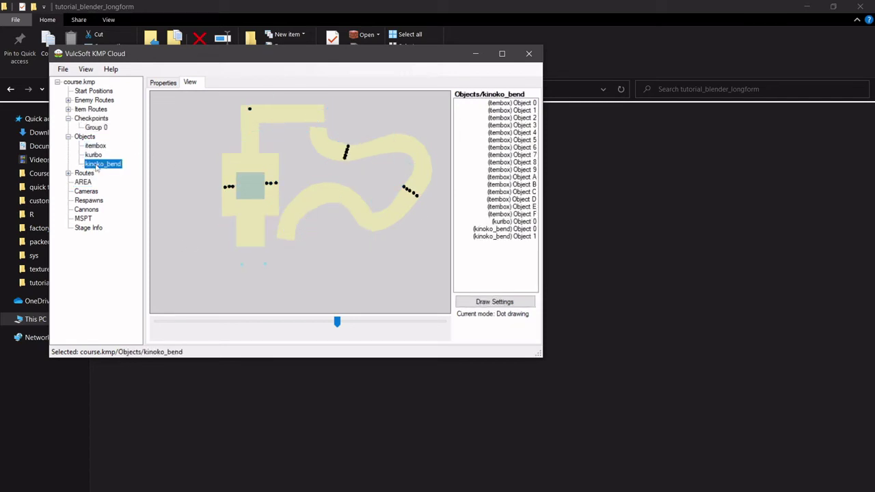
left_click(69, 109)
left_click(90, 121)
left_click(94, 136)
left_click(93, 127)
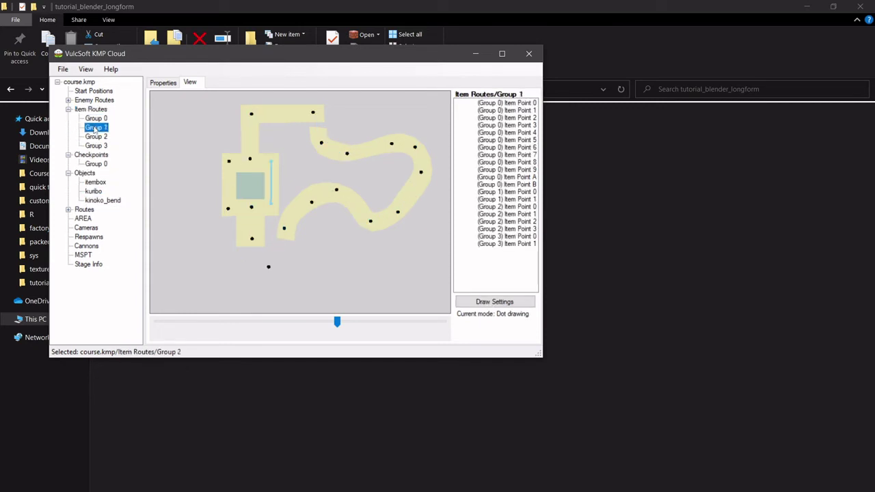
left_click(94, 145)
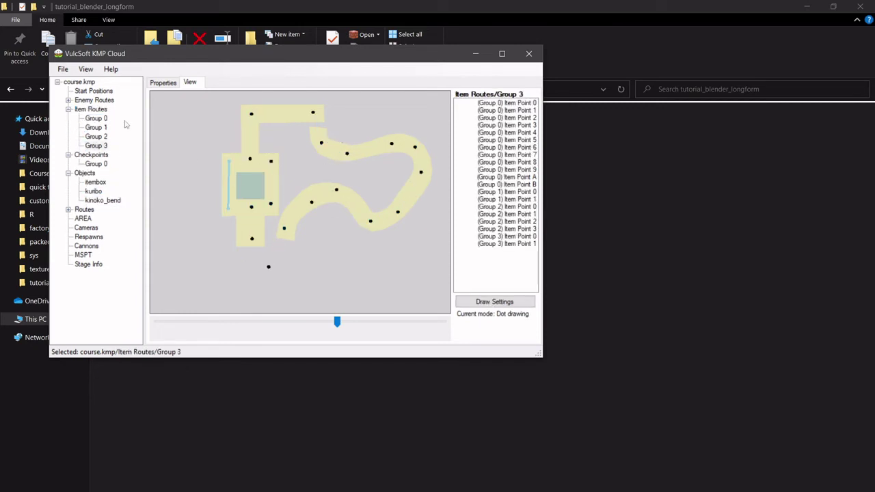
left_click(69, 101)
left_click(88, 93)
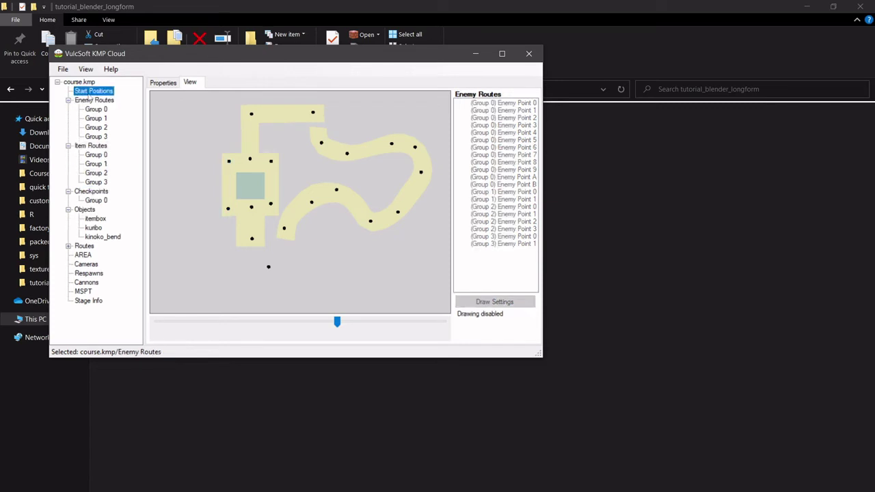
Use Edit Rotations on the start position to aim its arrow along the road
left_click(86, 69)
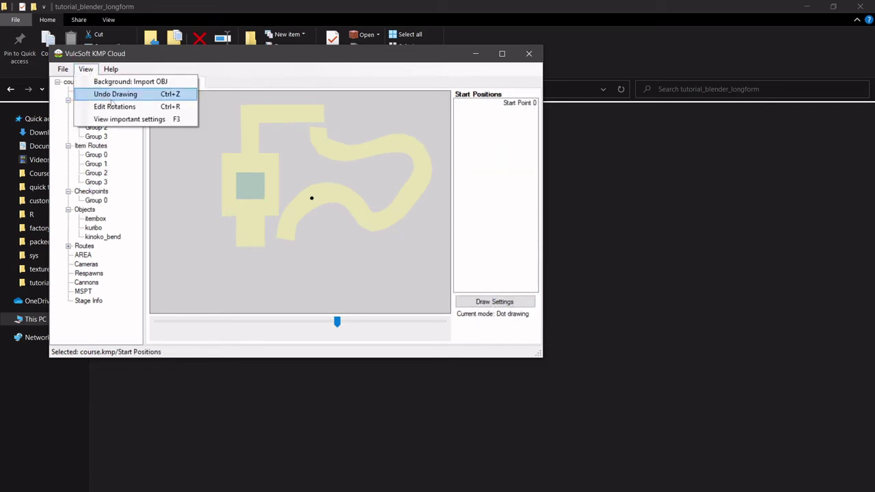
left_click(113, 92)
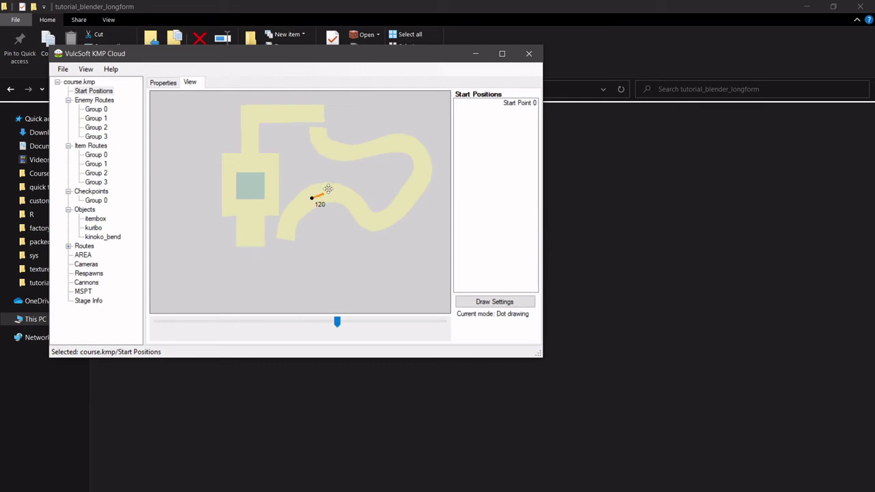
left_click(328, 188)
Save course.kmp and close KMP Cloud
left_click(62, 69)
left_click(80, 107)
left_click(529, 54)
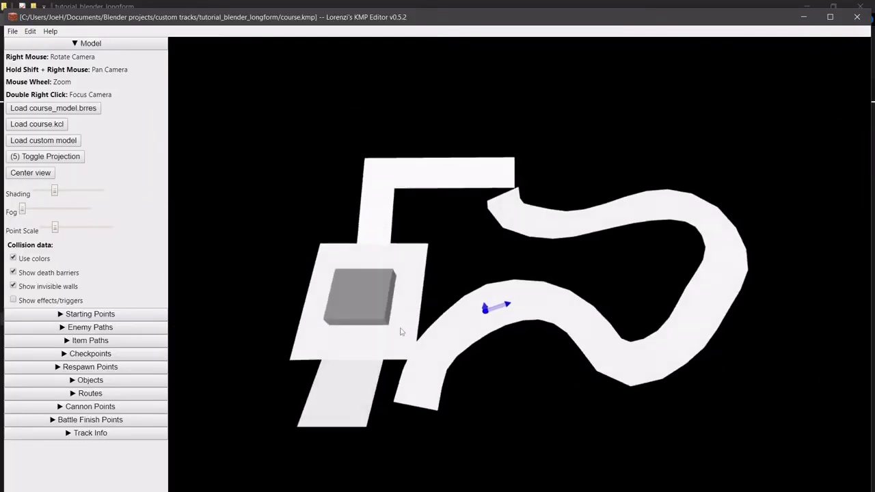
In Lorenzi's KMP Editor, create a new route and place four linked points as a loop at the corner of the L-shaped road
left_click(89, 393)
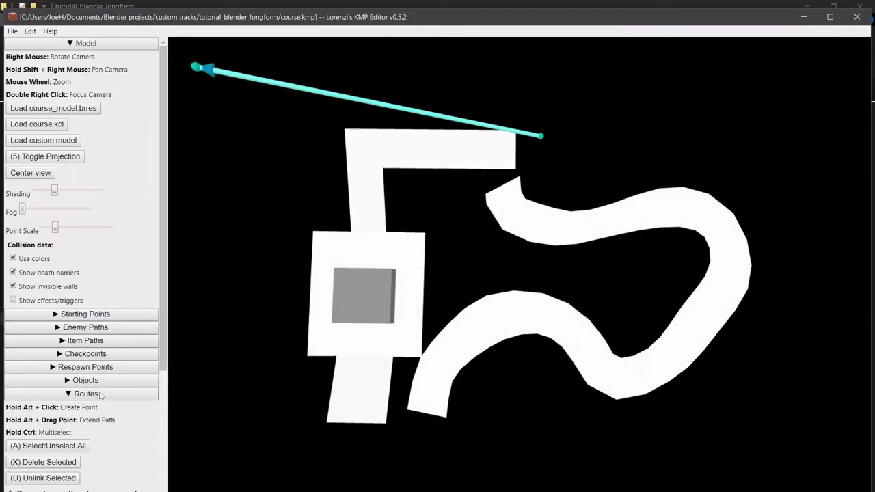
scroll(63, 389, "down", 3)
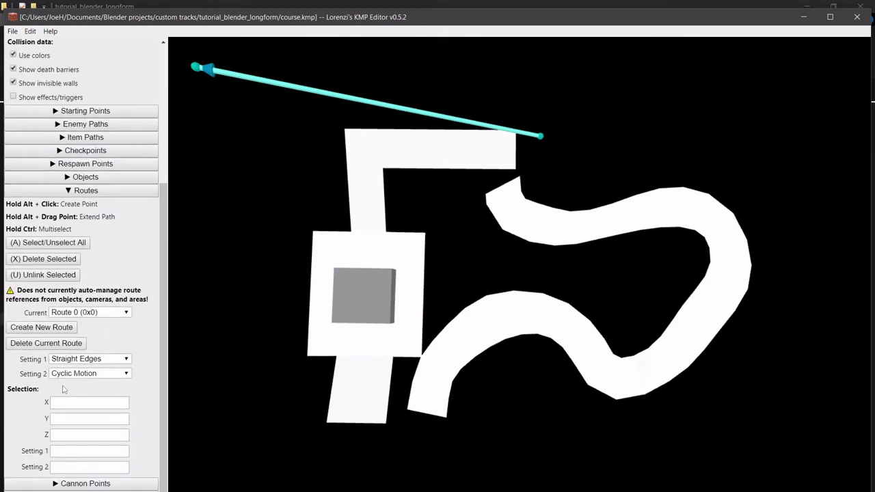
left_click(91, 312)
left_click(91, 312)
left_click(43, 328)
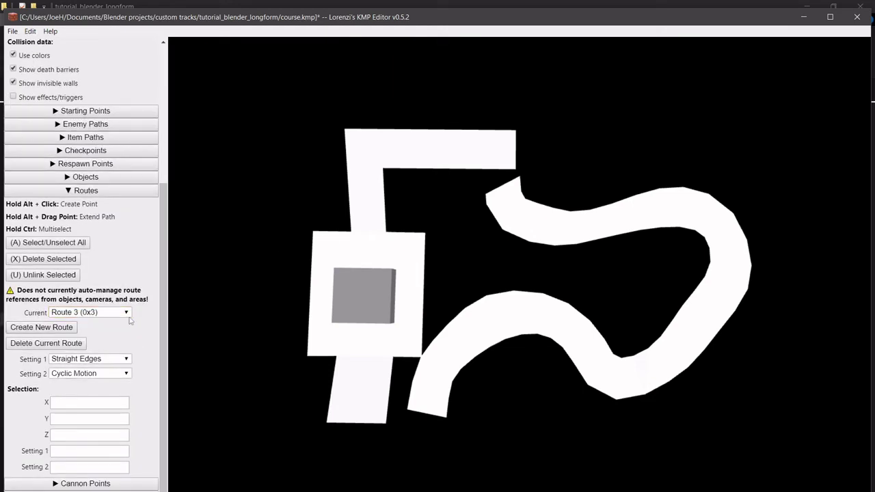
left_click(353, 135, "alt")
mouse_move(353, 136)
left_mouse_down("alt")
mouse_move(391, 138)
mouse_move(352, 153)
mouse_move(353, 140)
left_mouse_up("alt")
left_click(413, 199)
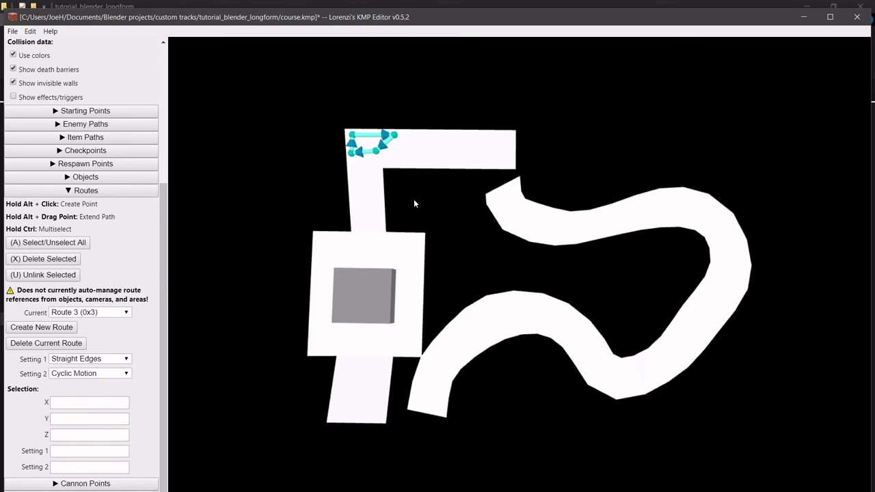
Reposition three points of the new route to shape the loop into a small rectangle inside the road corner
scroll(409, 177, "up", 2)
right_click_drag(409, 176, 472, 308)
scroll(472, 308, "up", 2)
left_click_drag(537, 242, 455, 220)
left_click_drag(459, 287, 444, 274)
left_click_drag(358, 264, 379, 255)
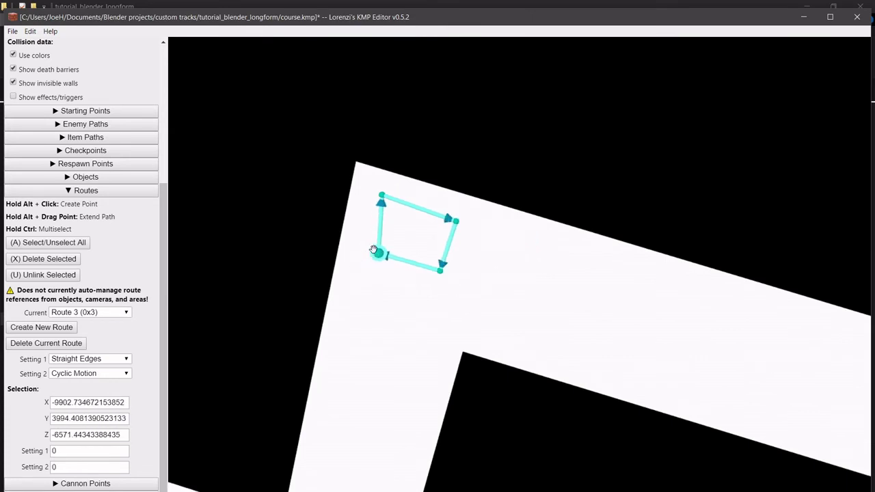
Examine the route's Setting 1 and Setting 2 options, keeping Straight Edges and Cyclic Motion selected
left_click(88, 360)
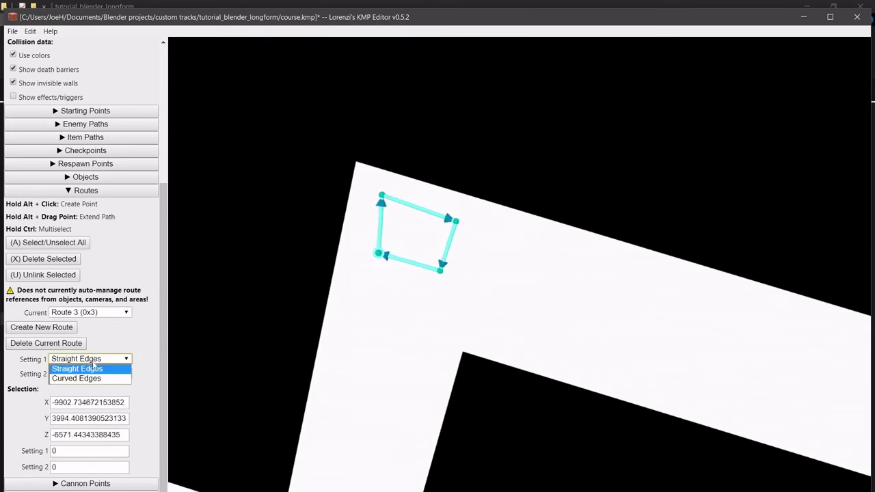
left_click(95, 365)
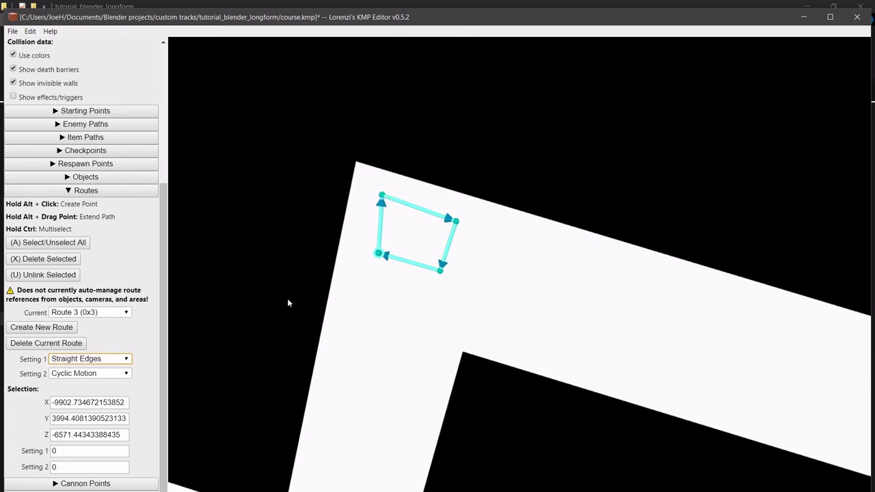
left_click(106, 374)
left_click(106, 374)
left_click(110, 359)
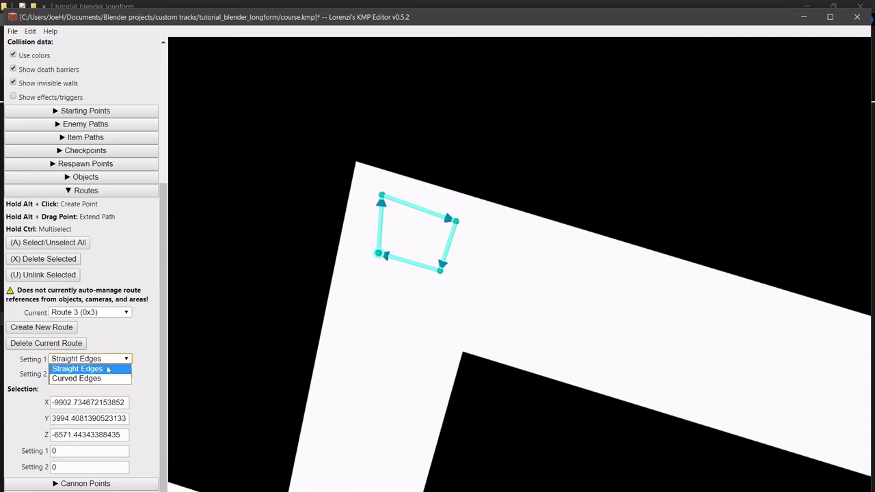
left_click(107, 358)
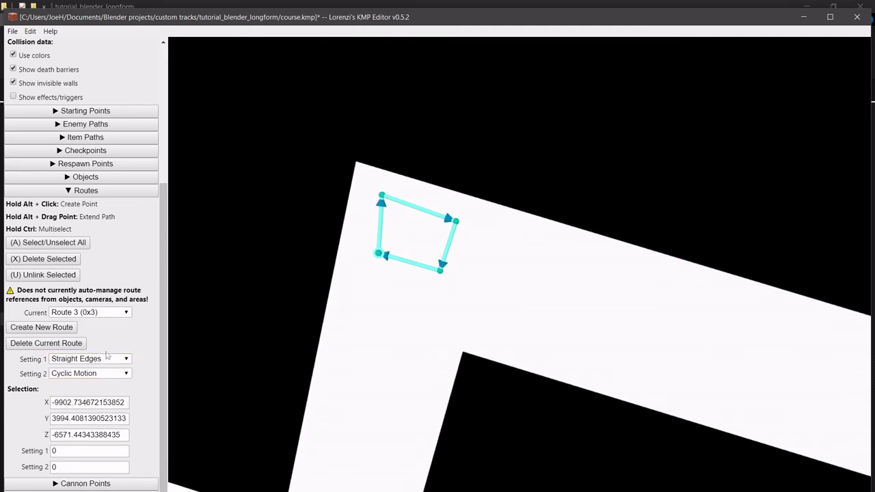
left_click(99, 377)
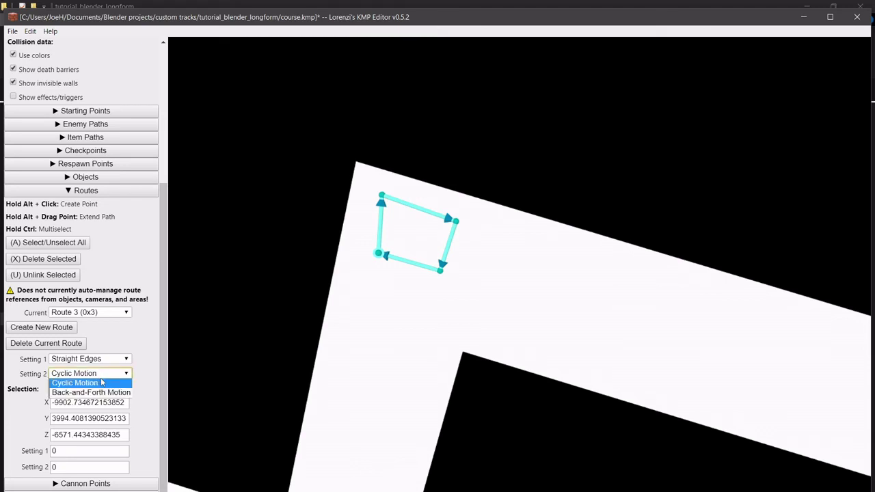
left_click(101, 382)
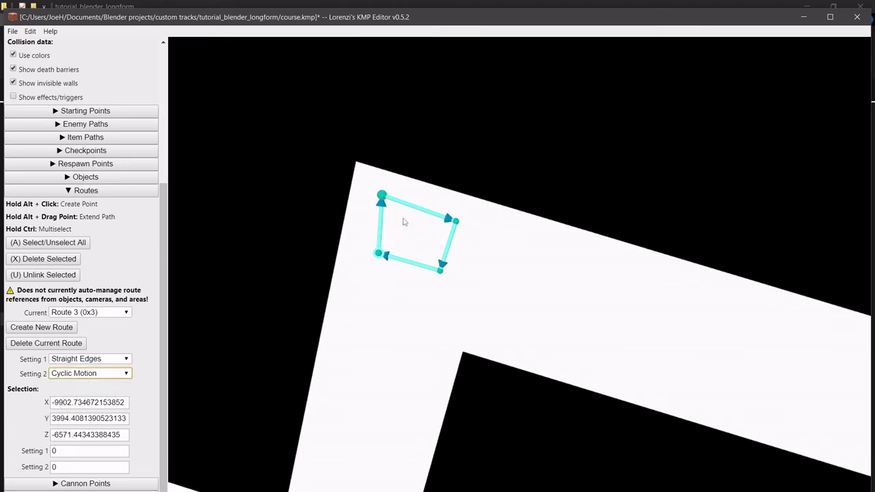
Select the kuribo object at the L-shaped road's corner and move it onto the start of the curvy road, about X 3240, Z -979
right_click_drag(402, 221, 406, 314)
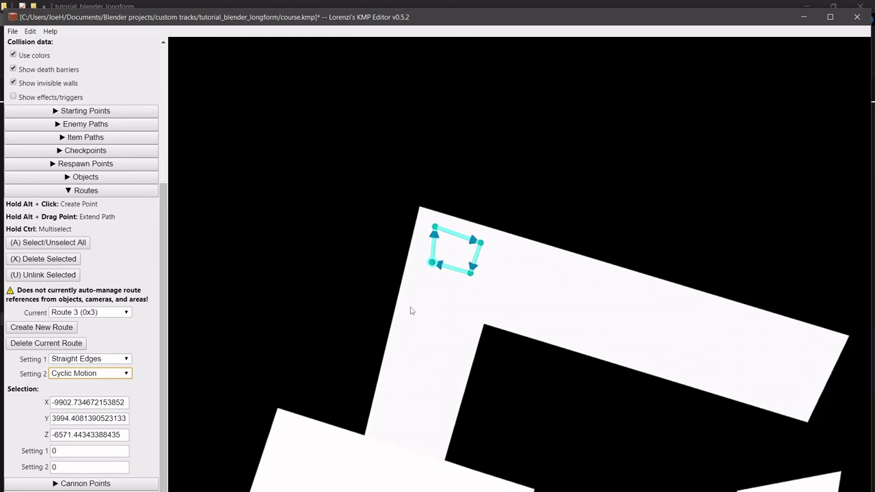
scroll(417, 267, "down", 5)
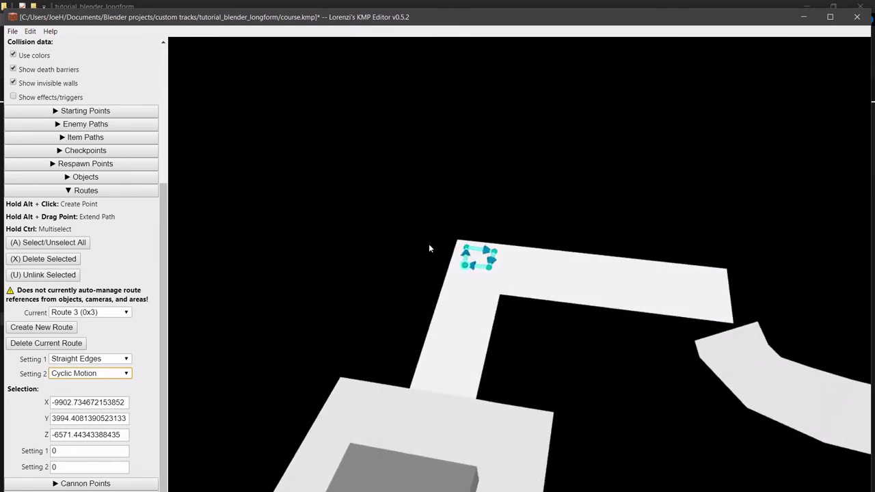
left_click(108, 177)
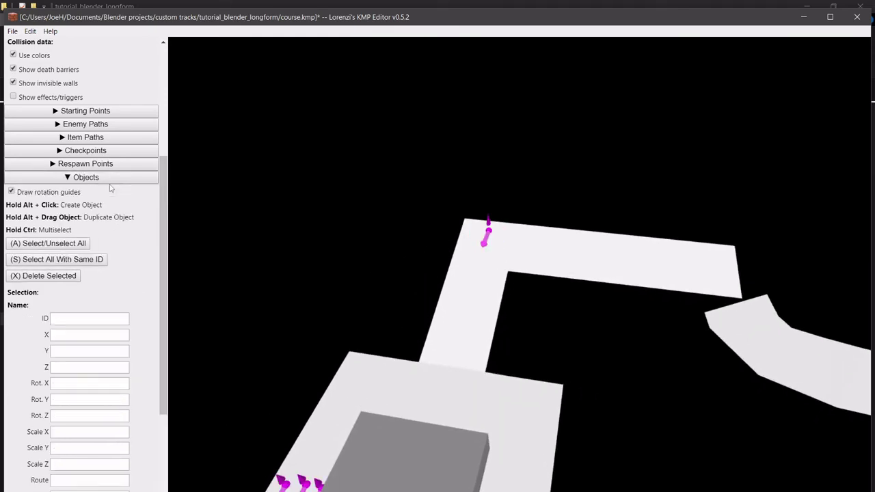
left_click(487, 231)
scroll(76, 352, "down", 3)
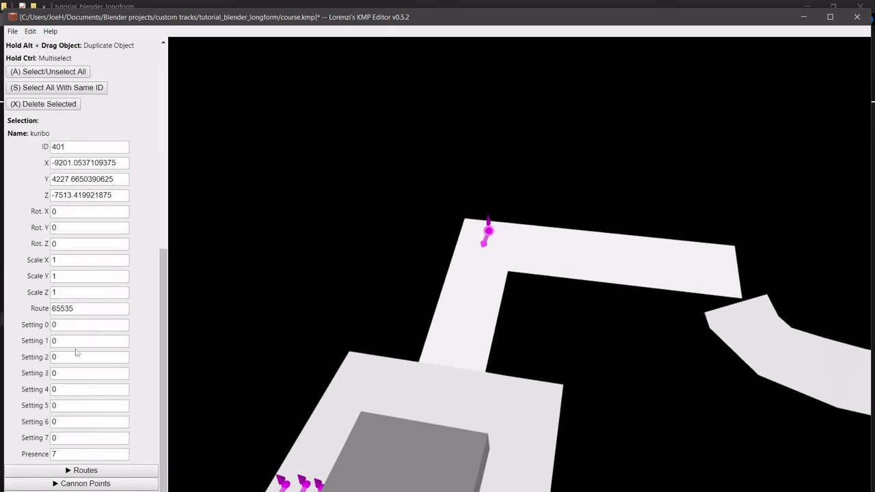
left_click_drag(487, 232, 760, 349)
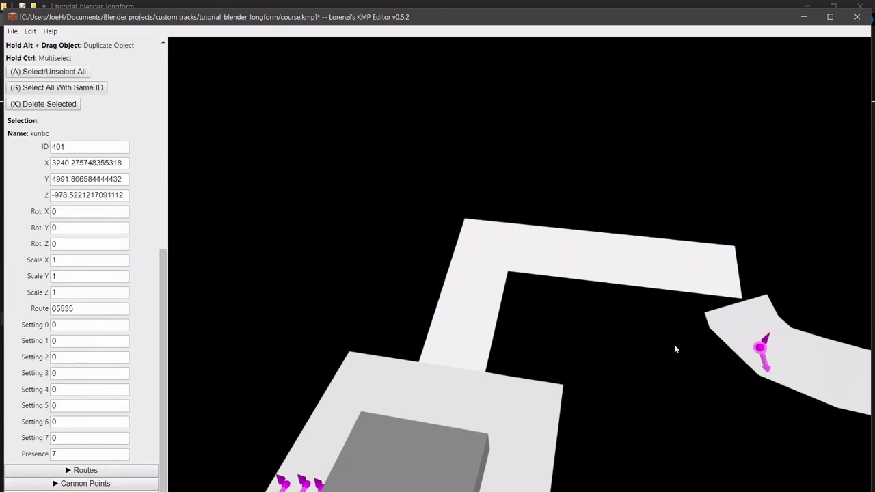
Assign route 3 to the selected kuribo object
scroll(615, 335, "down", 3)
scroll(540, 318, "up", 2)
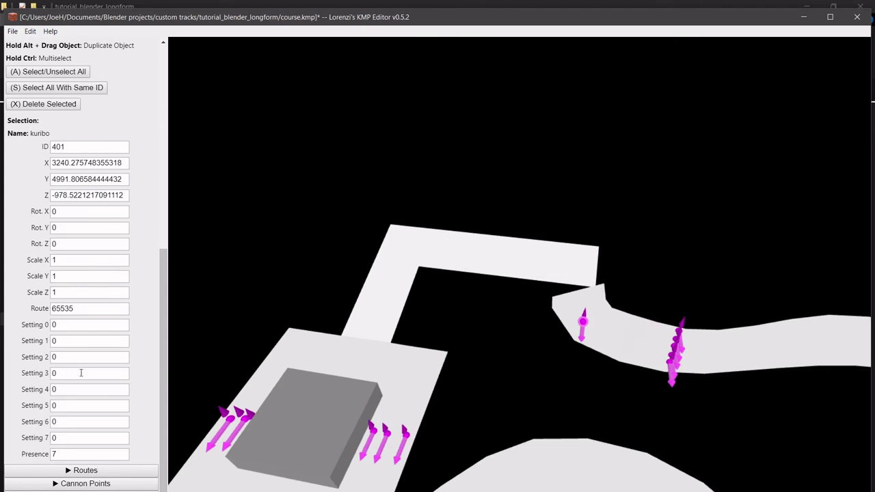
double_click(80, 308)
type("4")
left_click(89, 327)
Switch to File Explorer and open kinoko.kmp from the kinoko_course.d folder inside _Mkwii_course in Lorenzi's KMP Editor
left_click(228, 482)
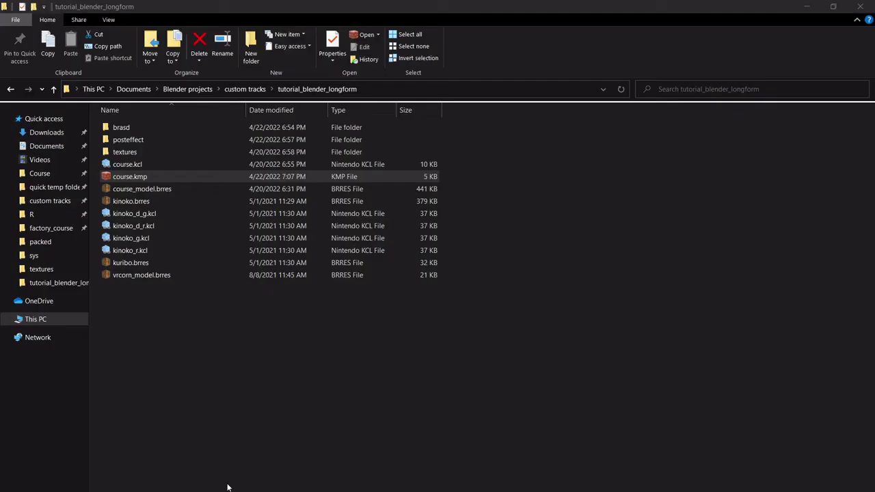
left_click(40, 174)
left_click(55, 201)
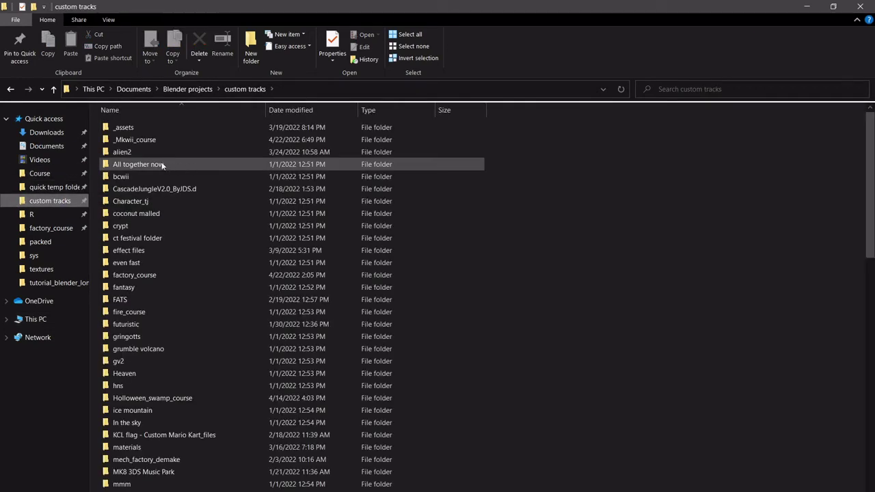
double_click(153, 140)
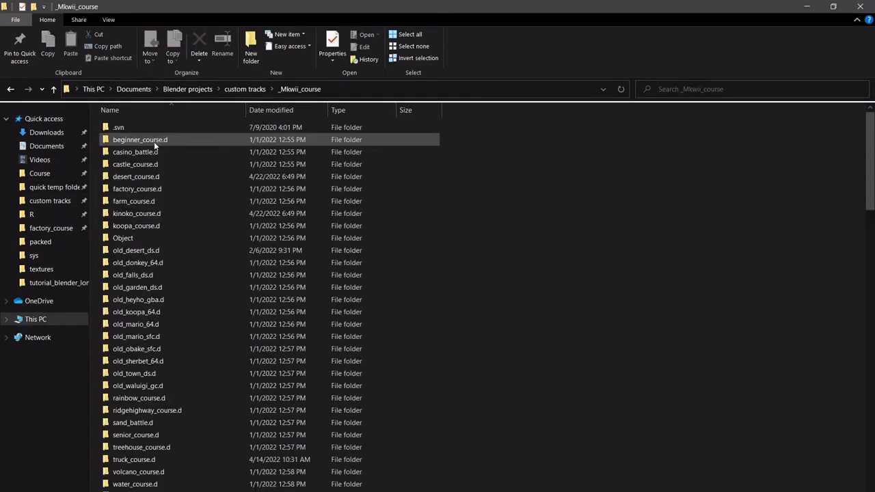
double_click(145, 216)
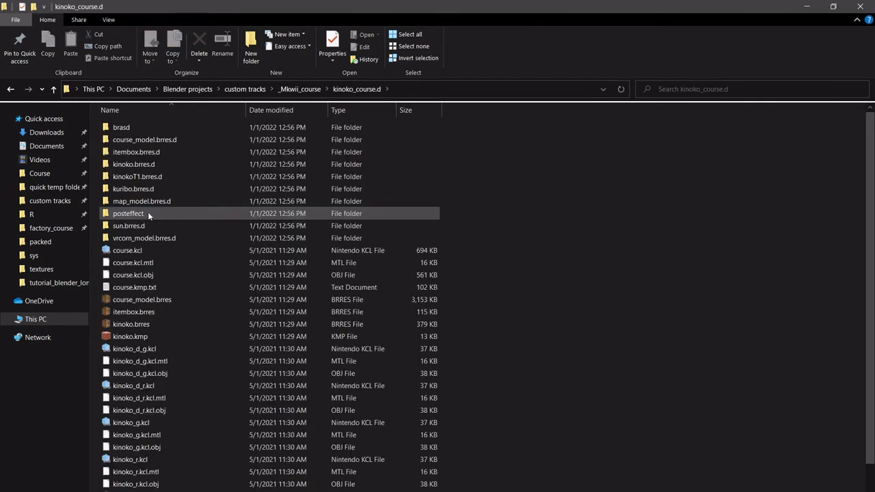
double_click(141, 336)
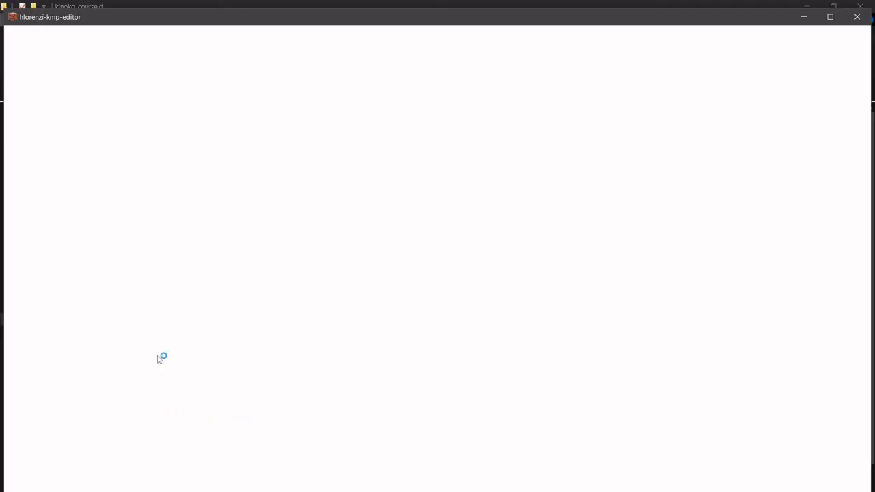
scroll(437, 219, "down", 10)
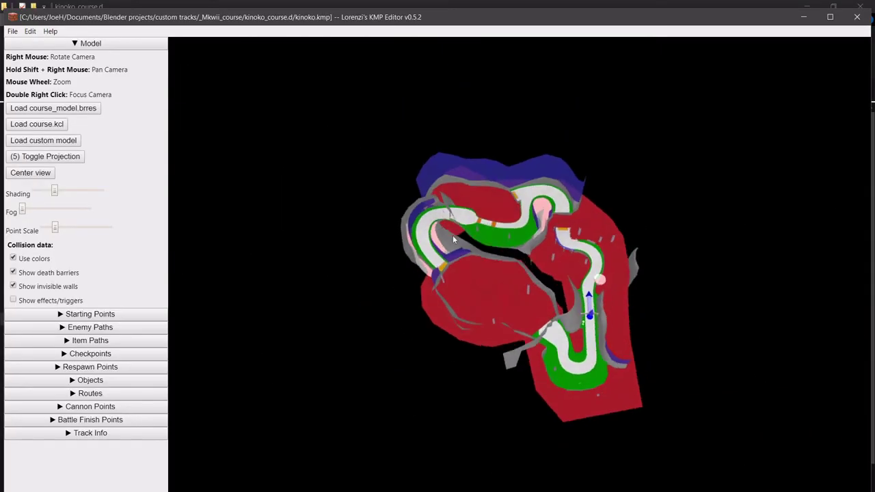
scroll(452, 235, "up", 6)
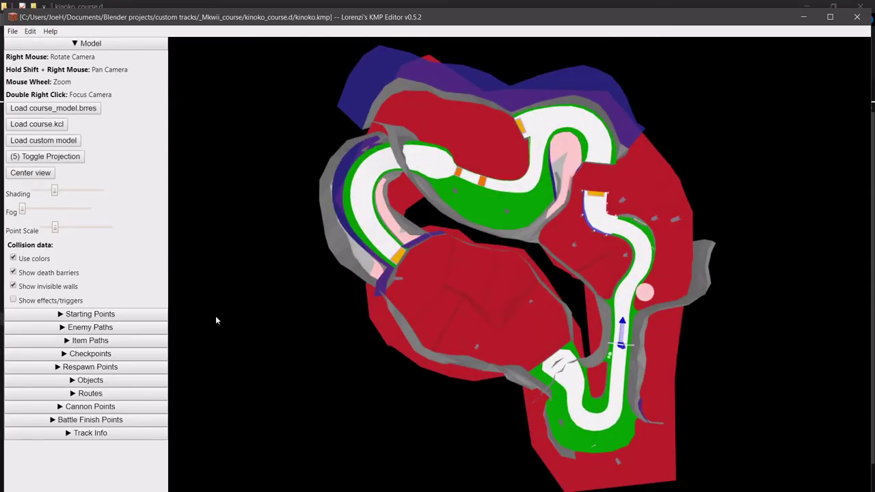
Display the original course's objects and examine Settings 0 to 2 of a kuribo on the U-shaped bend
left_click(93, 383)
right_click_drag(555, 290, 575, 302)
scroll(575, 302, "up", 5)
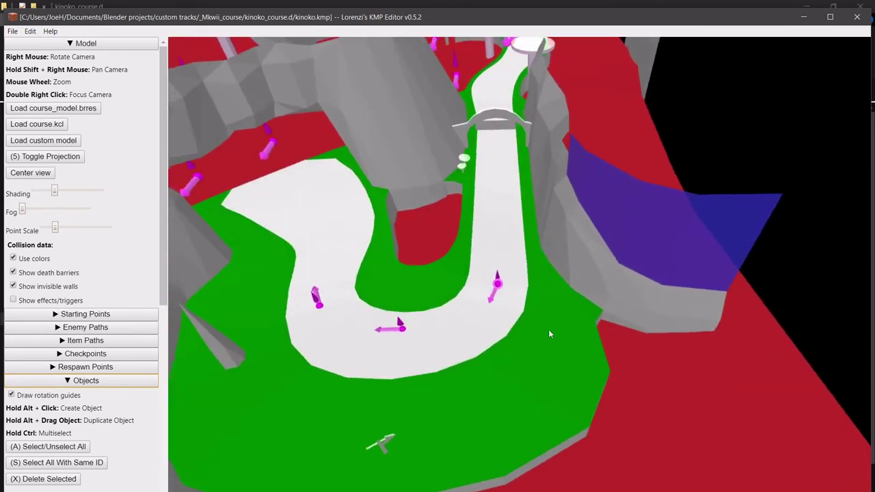
left_click(520, 307)
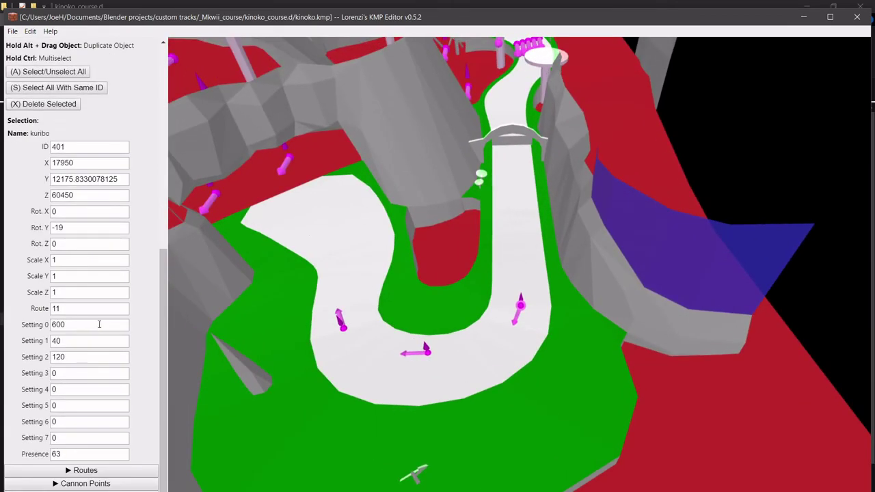
double_click(69, 341)
key("Return")
double_click(82, 325)
key("Tab")
key("Tab")
key("shift+Tab")
Switch to the browser and look up kuribo in the KMP Object Query, reading what its Settings 1 to 3 mean
key("alt+Tab")
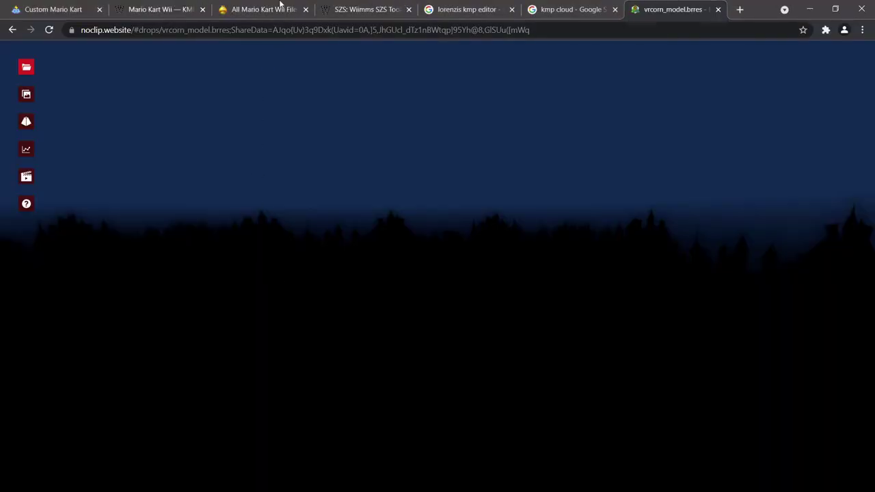
left_click(337, 7)
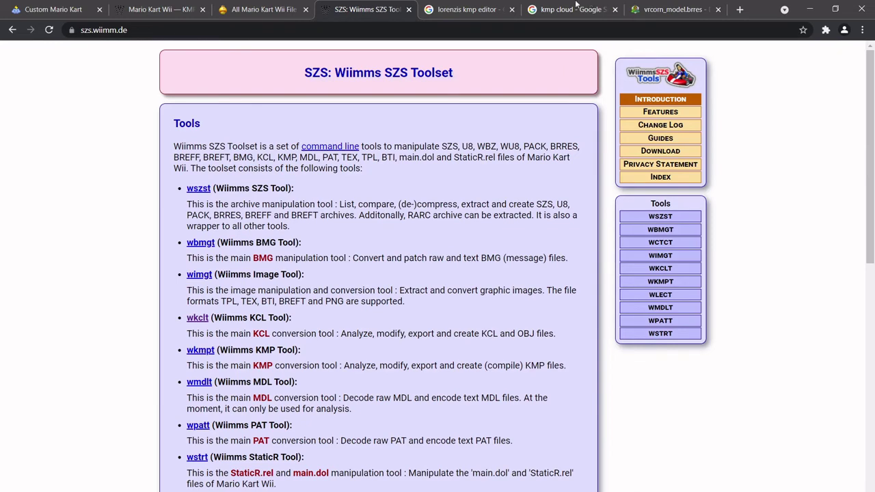
left_click(134, 6)
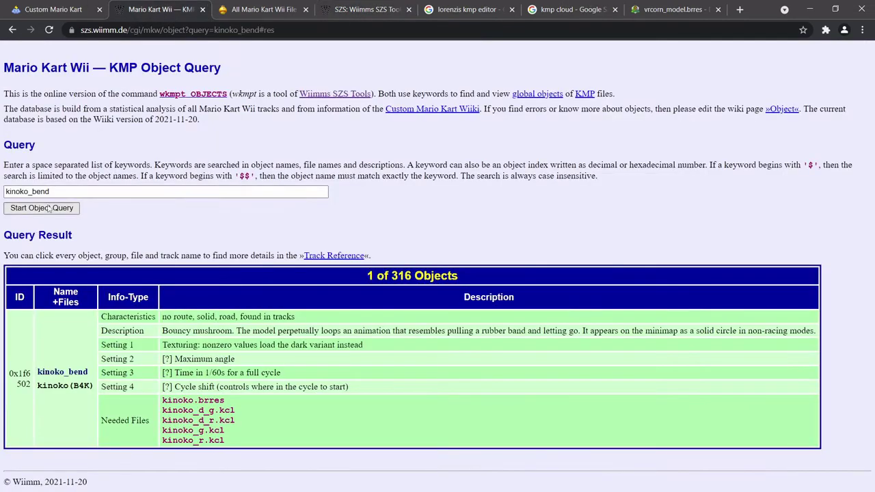
left_click_drag(73, 175, 2, 170)
type("i")
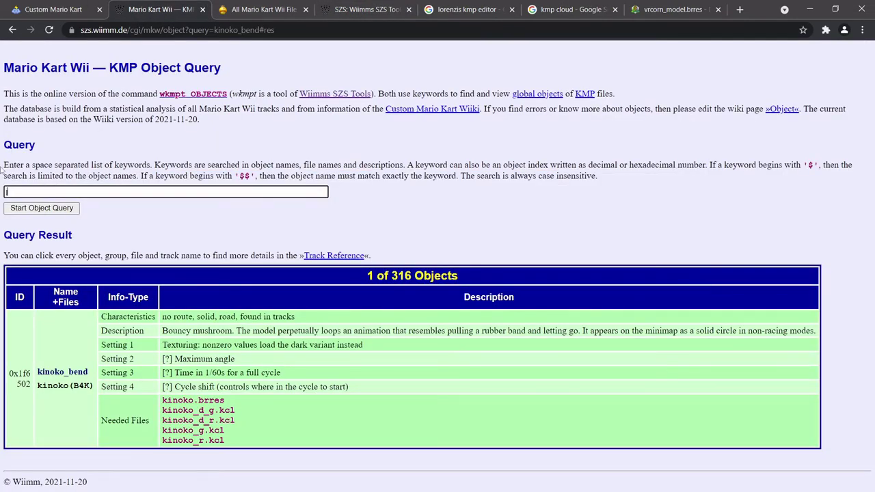
type("kuribo")
key("ctrl+a")
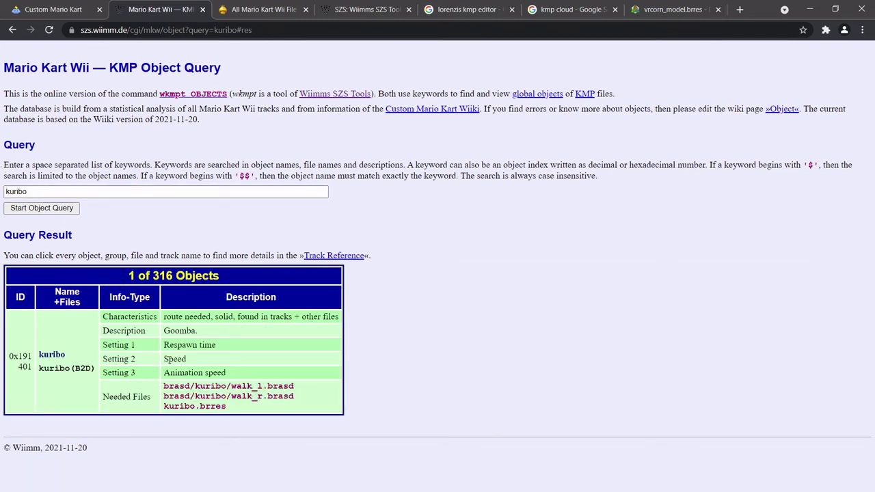
double_click(189, 345)
double_click(177, 359)
double_click(185, 373)
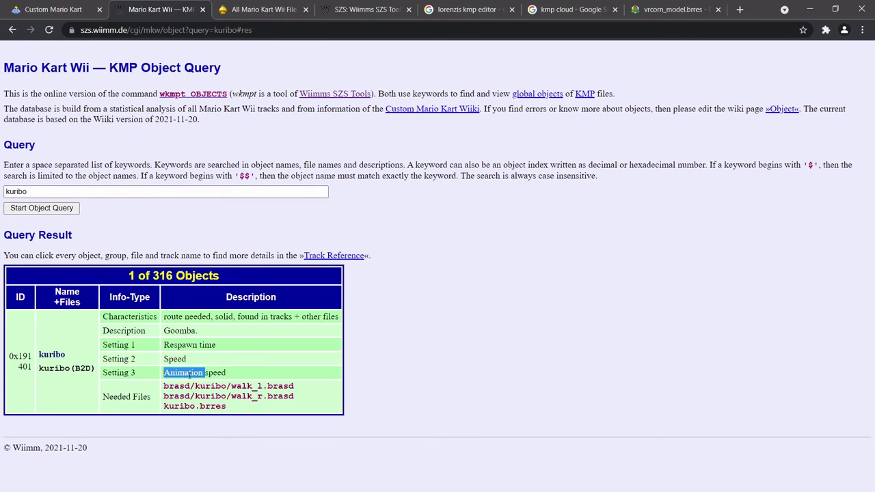
left_click(468, 333)
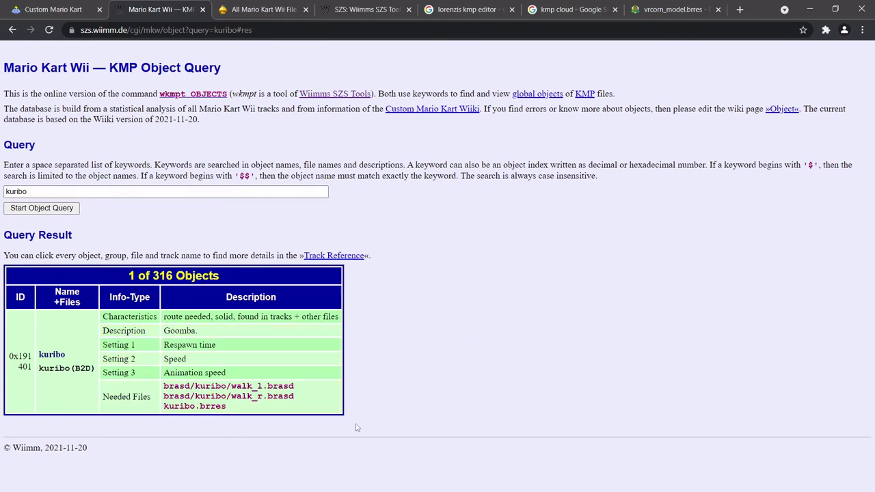
Switch back to course.kmp in the KMP Editor and move the kuribo to the L-shaped road's corner, about X -9923, Z -7510
mouse_move(422, 486)
left_click(359, 468)
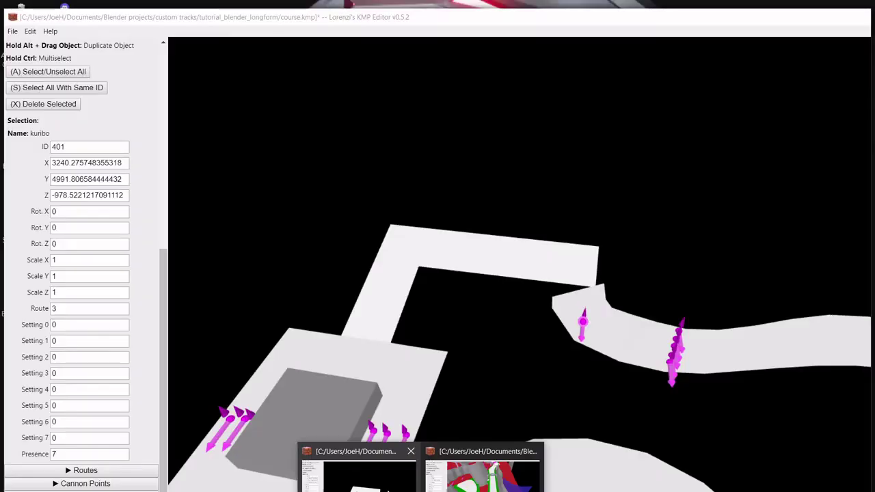
left_click_drag(586, 316, 394, 237)
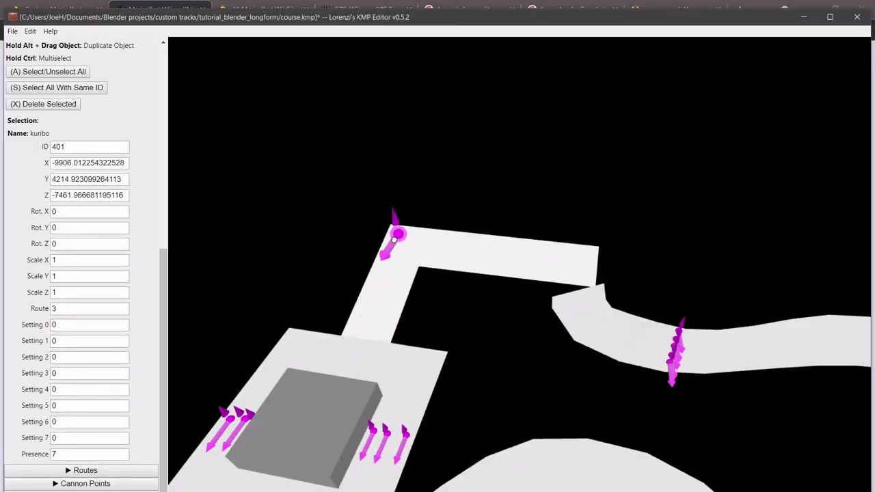
Set the kuribo's Setting 0 to 600, Setting 1 to 40 and Setting 2 to 120
double_click(67, 321)
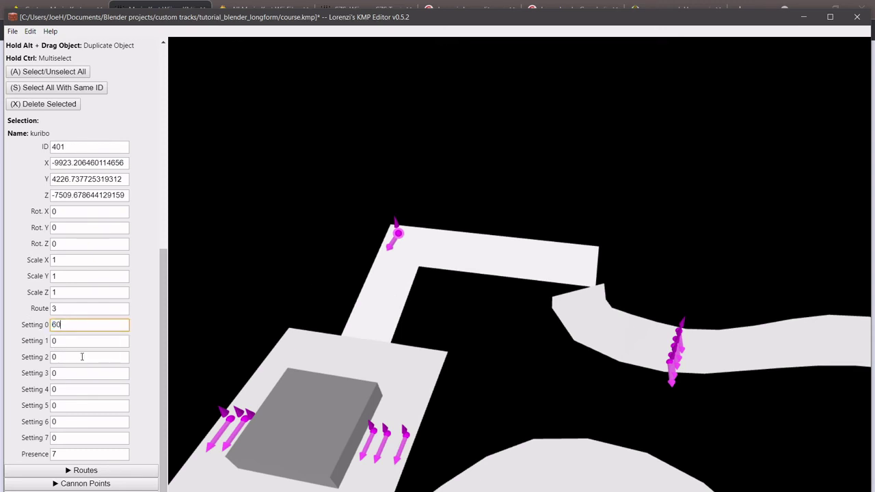
left_click(75, 341)
left_click(76, 357)
key("BackSpace")
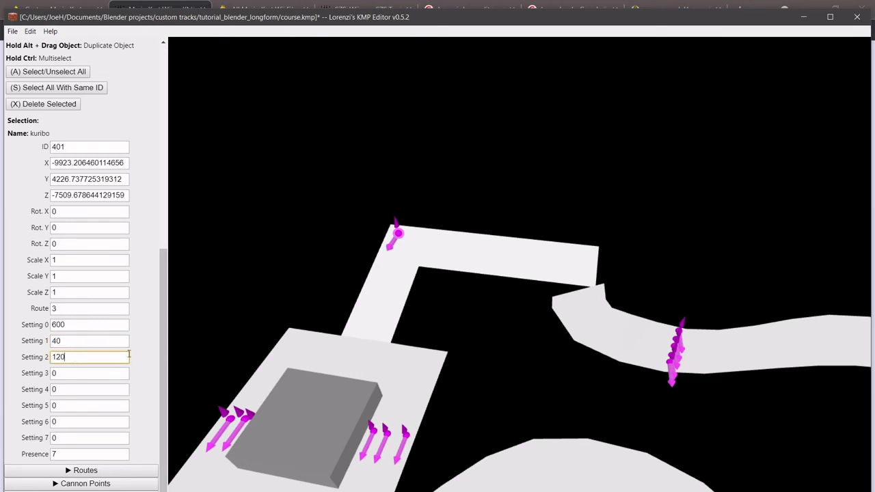
left_click(149, 328)
Check the new route's number and options against the kuribo's Route value
scroll(206, 333, "down", 5)
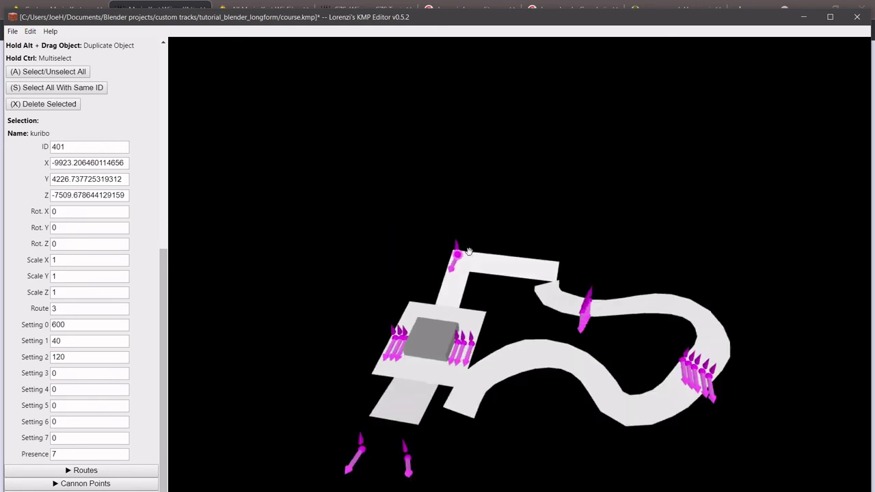
right_click_drag(341, 308, 473, 321)
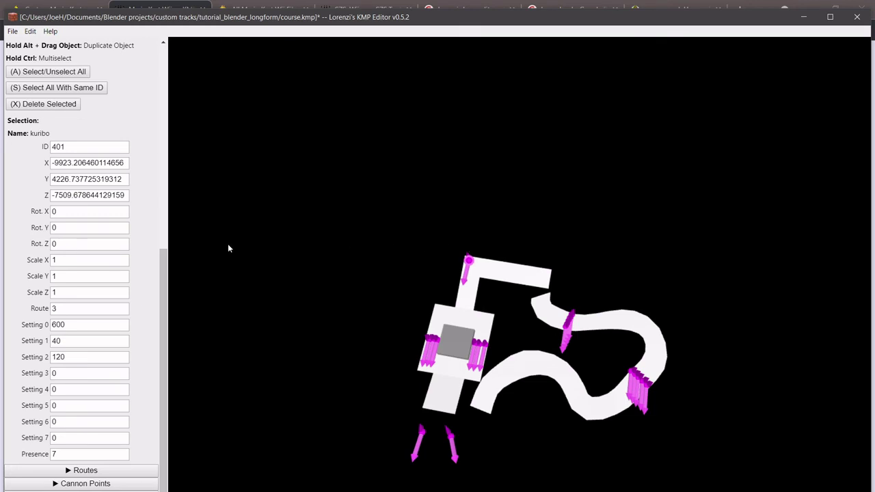
left_click(93, 468)
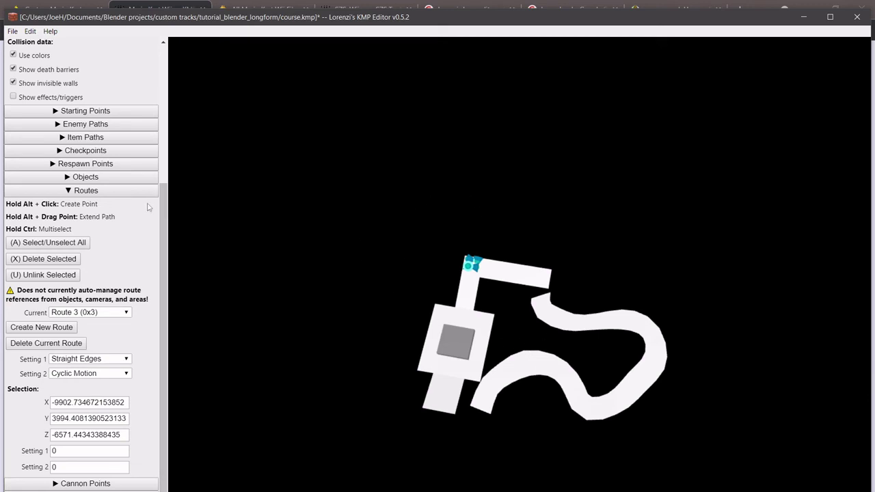
left_click(98, 178)
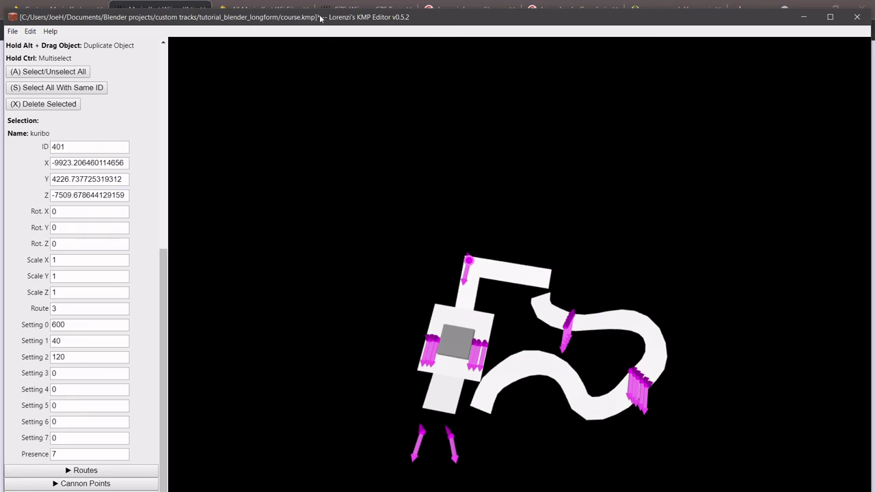
Save course.kmp and close the KMP Editor
left_click(19, 30)
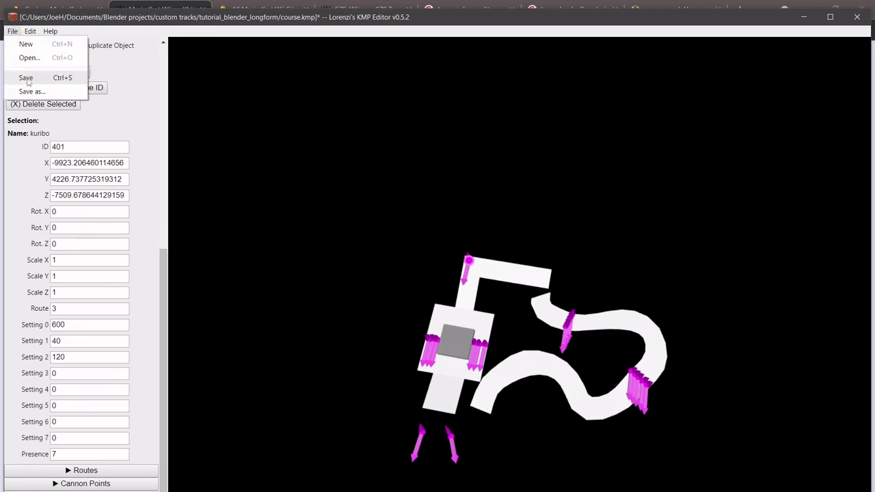
left_click(27, 76)
left_click(861, 8)
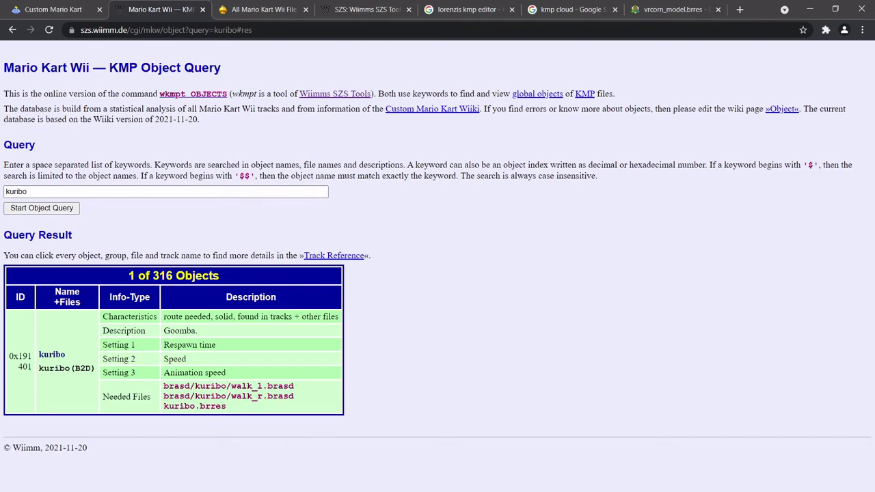
Switch to File Explorer and review the model, KMP, kinoko and kuribo files in the tutorial_blender_longform folder
key("alt+Tab")
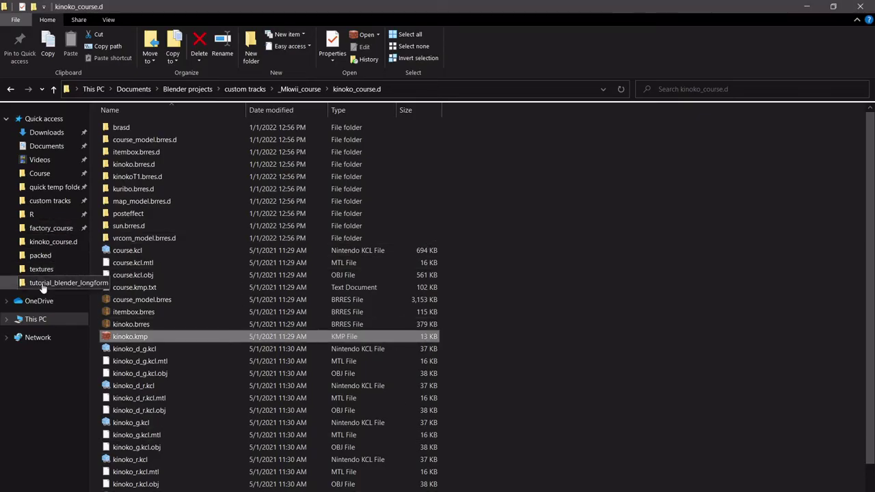
left_click(42, 285)
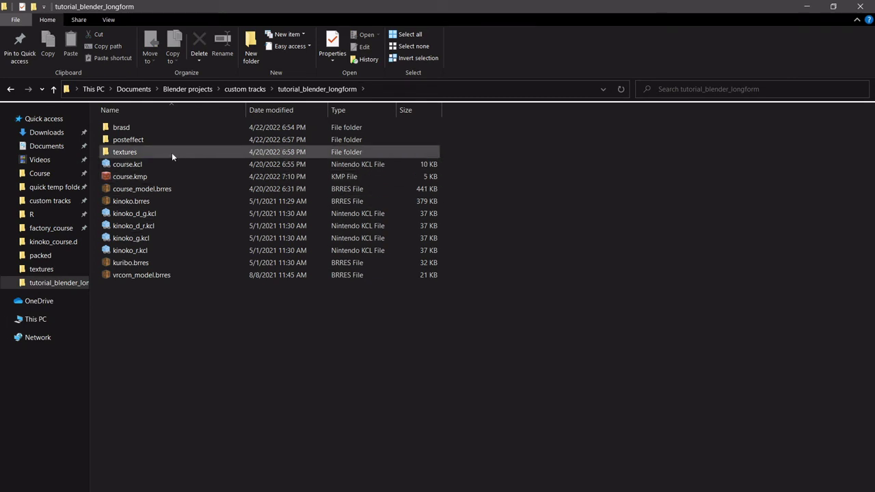
left_click(164, 190)
left_click(155, 226, "ctrl")
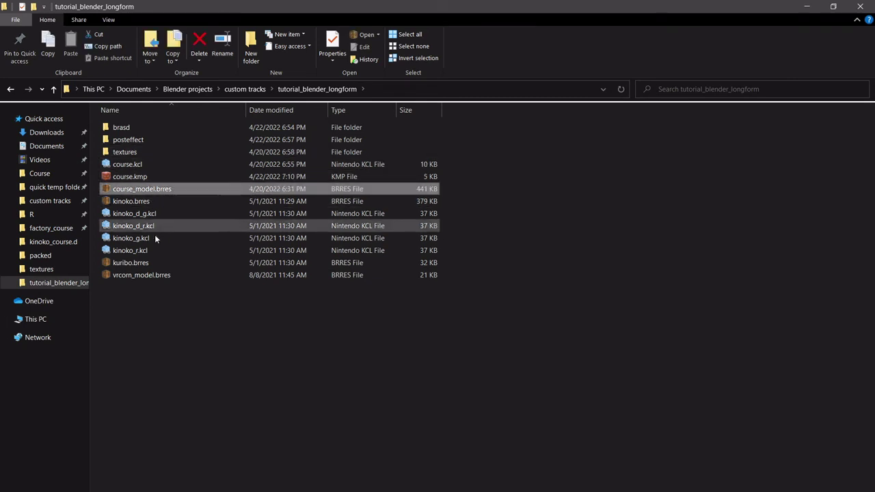
left_click(156, 276)
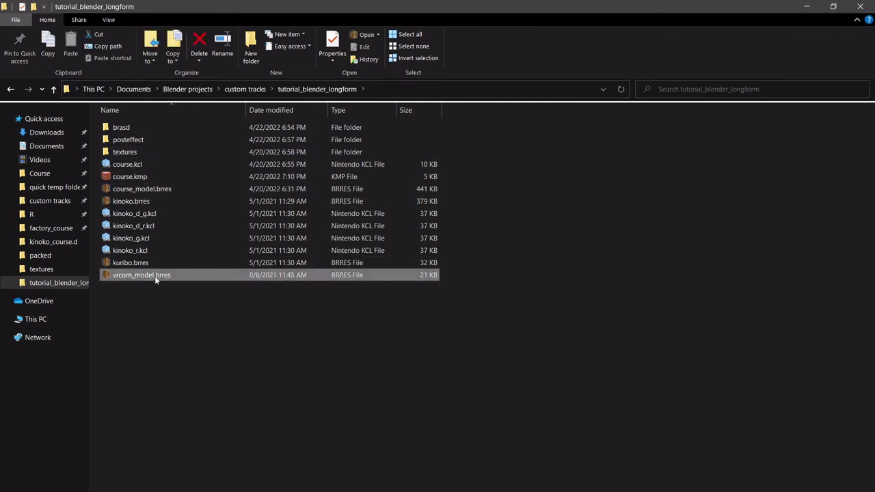
left_click(158, 177)
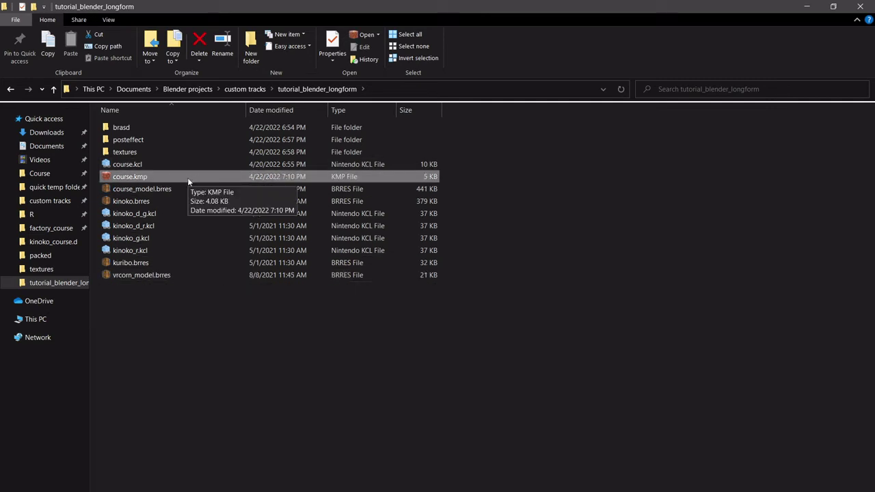
left_click(137, 202)
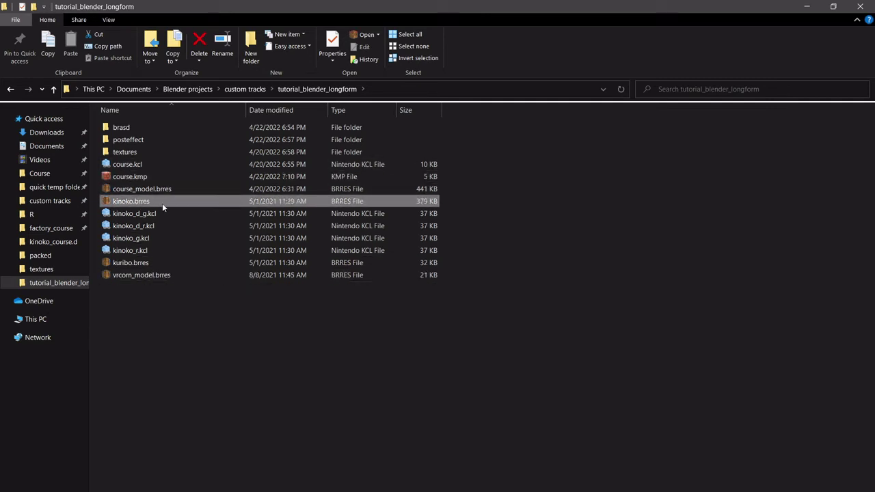
left_click_drag(482, 203, 449, 248)
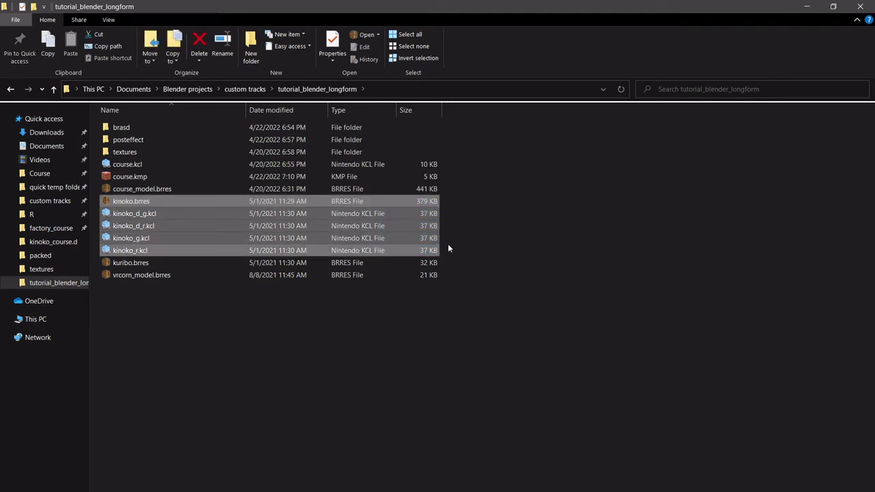
left_click(449, 249)
left_click(221, 263)
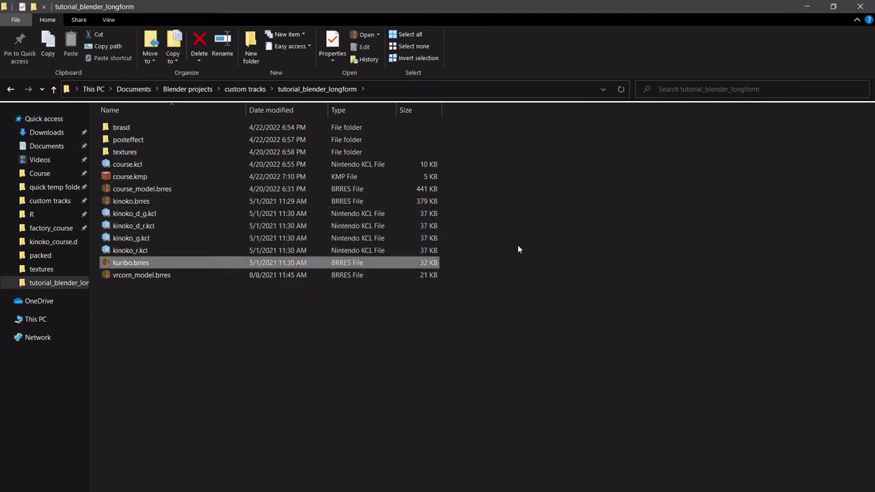
Review course.kcl and the textures and brasd folders in the tutorial_blender_longform folder
key("c")
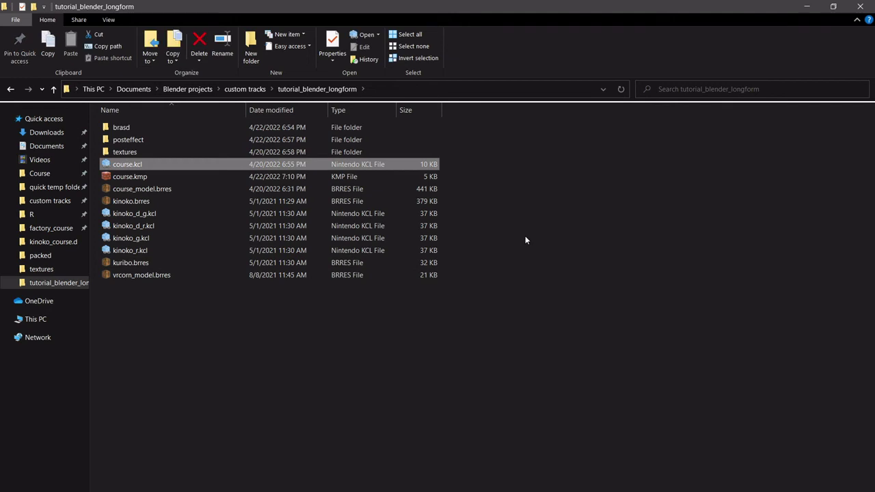
left_click(525, 240)
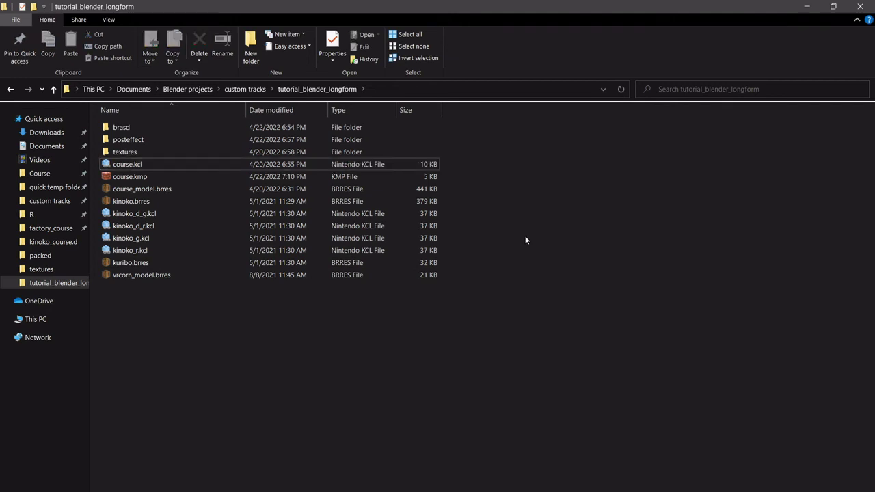
left_click(344, 154)
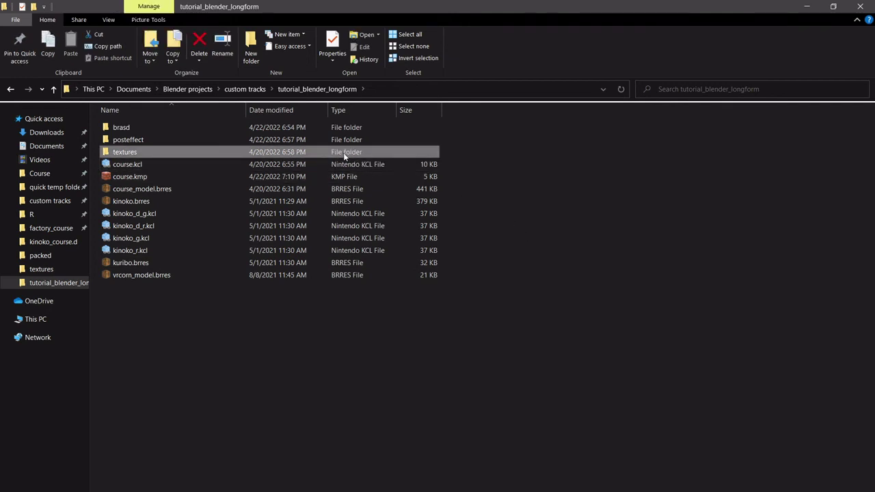
left_click(534, 201)
left_click(223, 127)
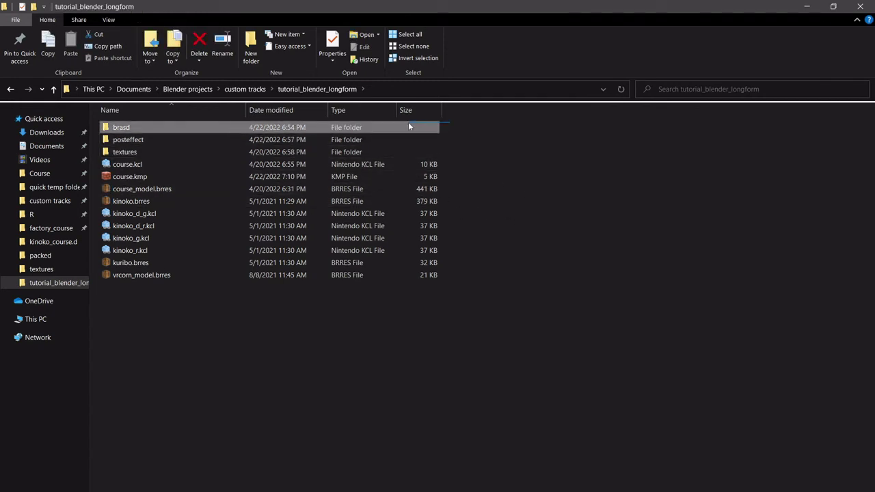
left_click(493, 149)
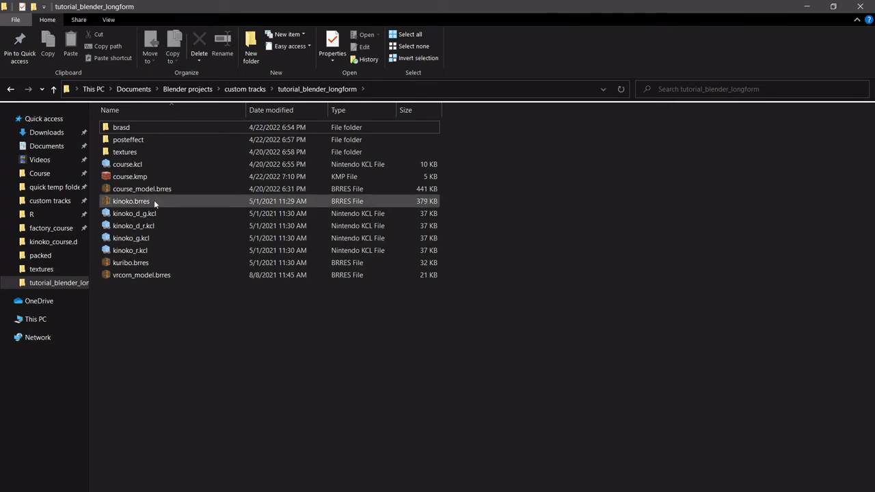
Copy map_model.brres from the old_waluigi_gc.d folder in custom tracks' _Mkwii_course into the tutorial_blender_longform folder
left_click(50, 201)
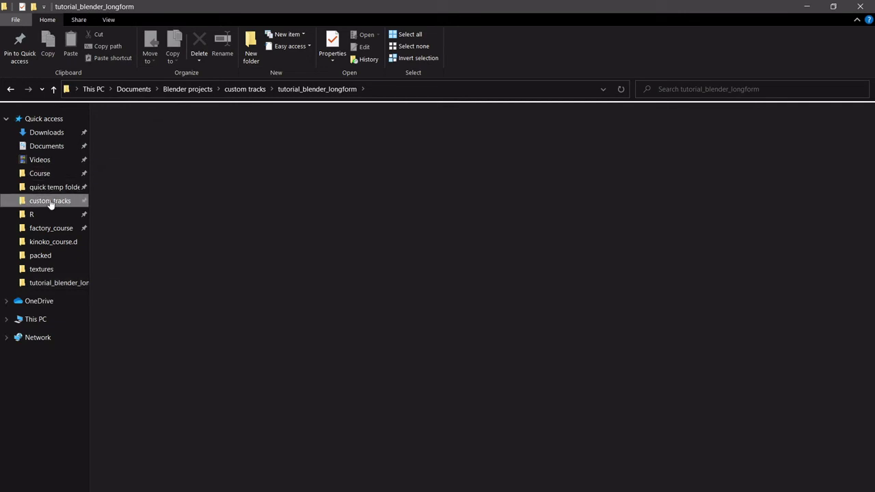
scroll(161, 179, "up", 8)
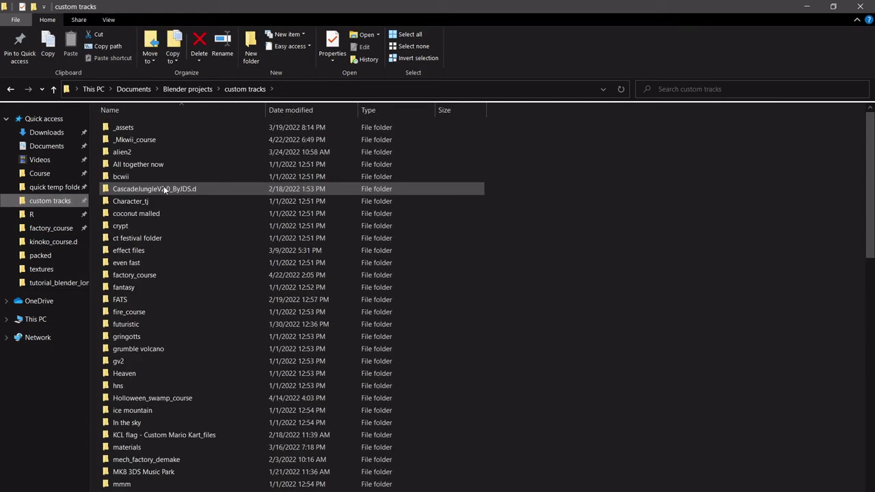
double_click(157, 140)
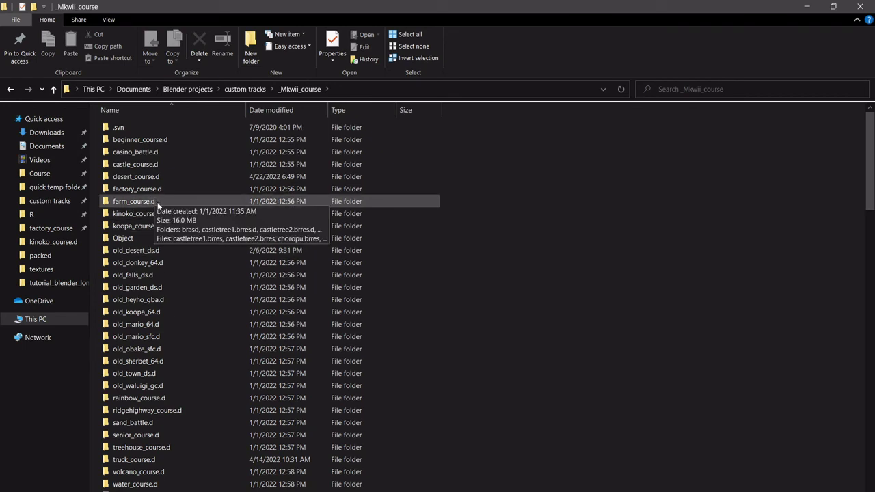
left_click(29, 175)
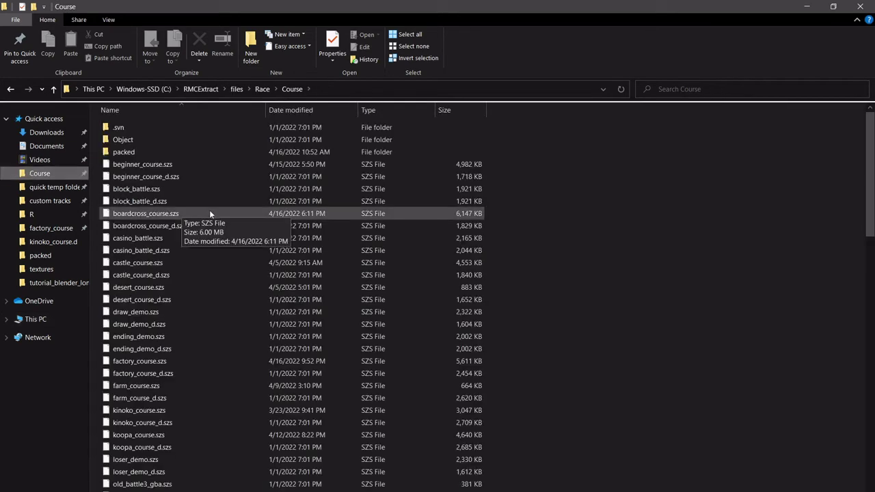
left_click(54, 200)
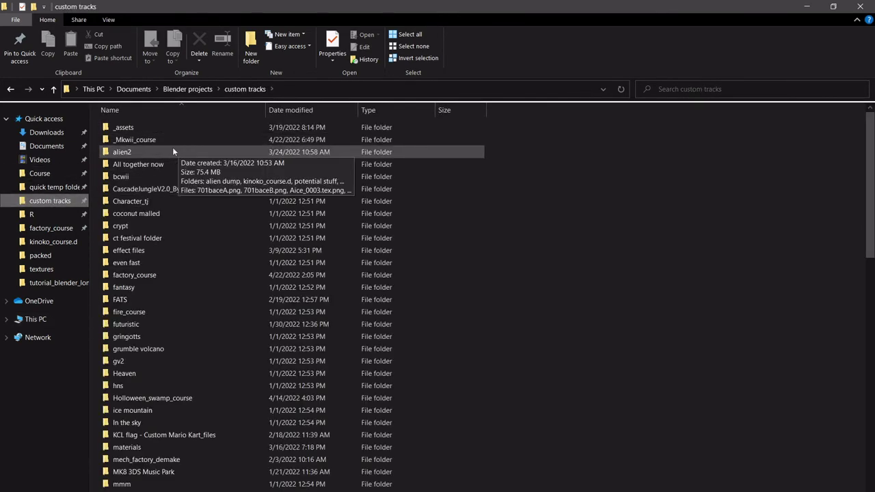
double_click(176, 141)
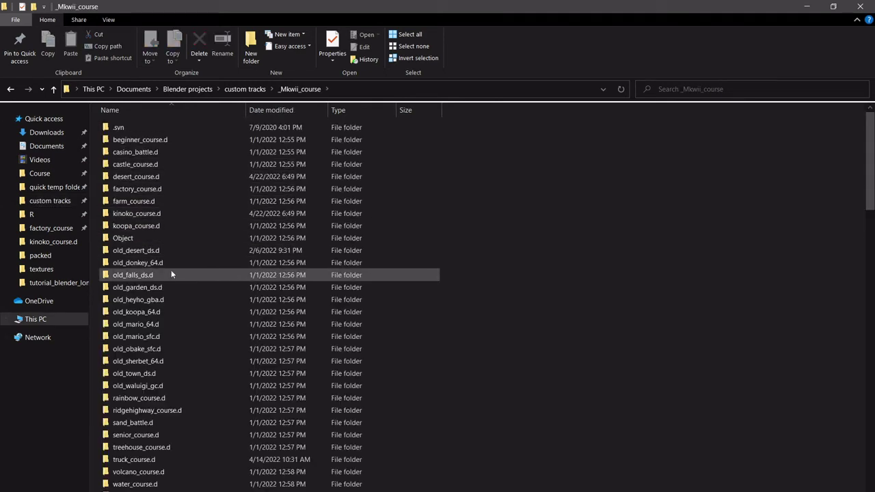
mouse_move(170, 271)
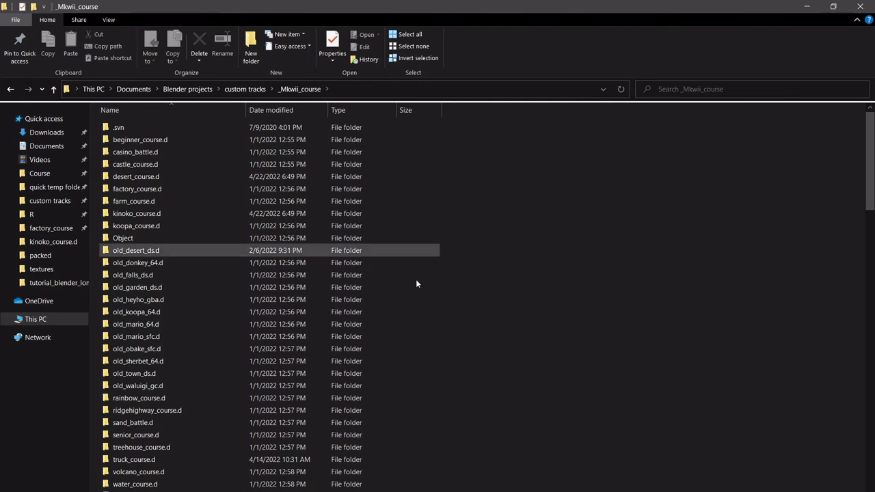
double_click(176, 386)
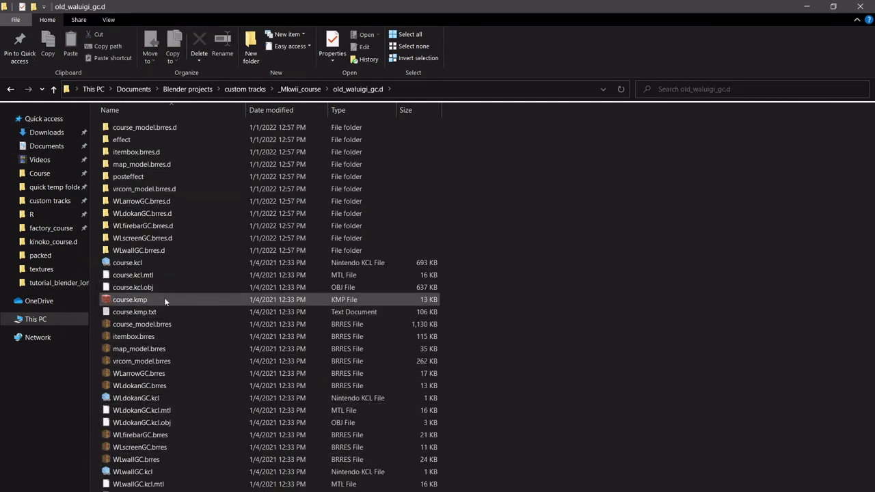
left_click(180, 348)
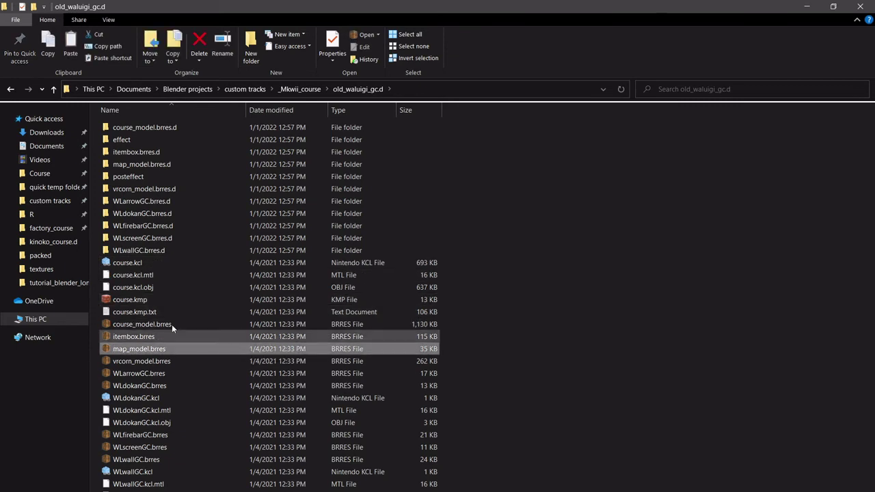
left_click(58, 282)
key("ctrl+v")
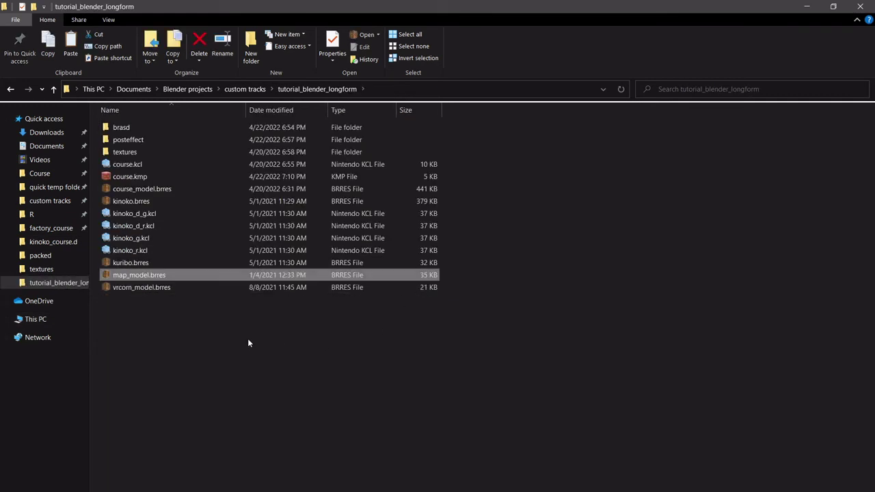
Create a folder named beginner_course inside tutorial_blender_longform
right_click(231, 349)
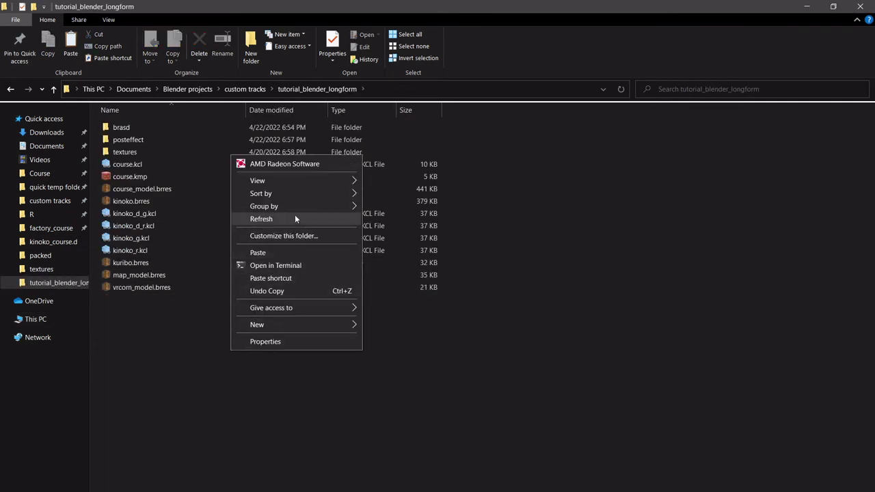
mouse_move(330, 324)
left_click(395, 328)
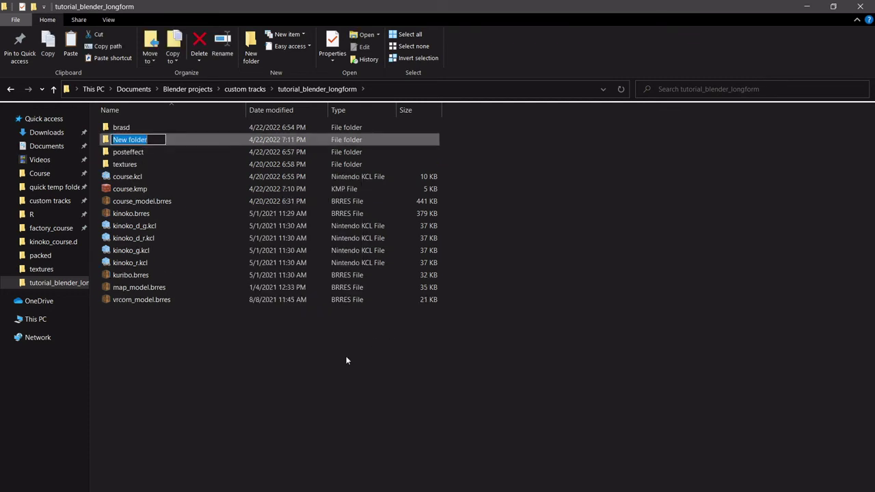
type("begi")
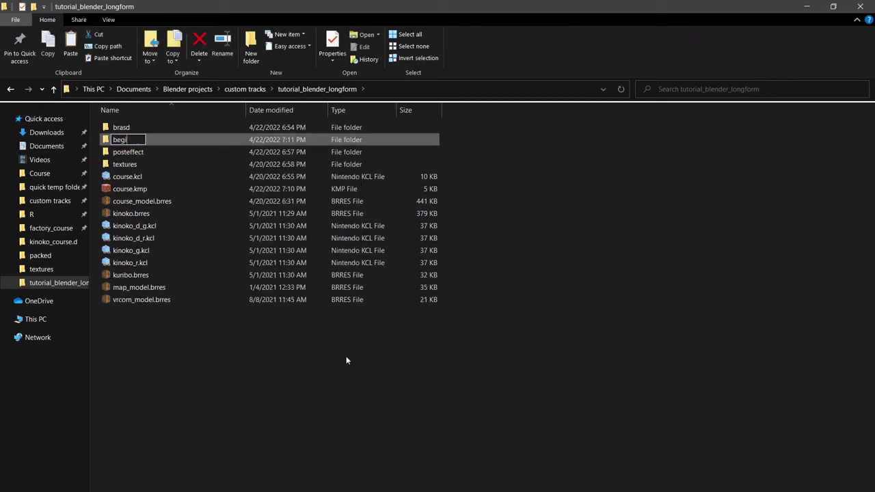
type("nner_course.d")
key("BackSpace")
key("BackSpace")
key("BackSpace")
key("BackSpace")
key("BackSpace")
key("BackSpace")
key("BackSpace")
key("BackSpace")
key("BackSpace")
type("_course")
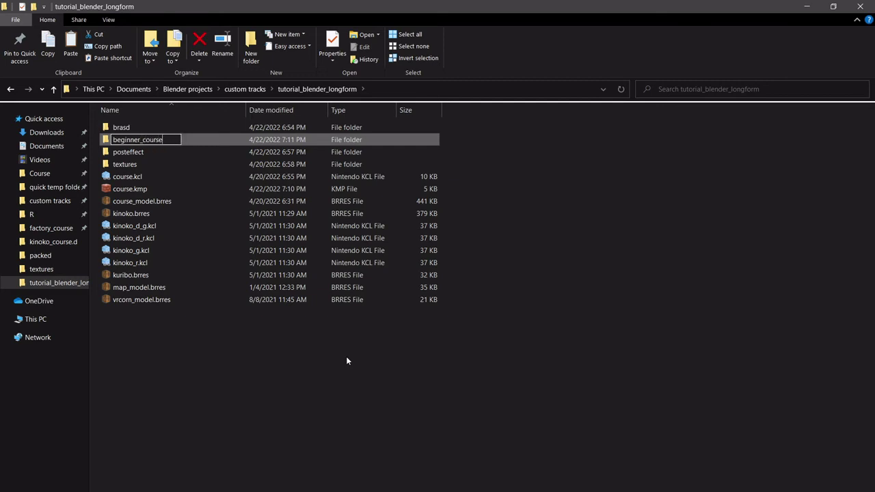
key("Return")
Add the .d suffix to the beginner_course folder's name
key("F2")
key("End")
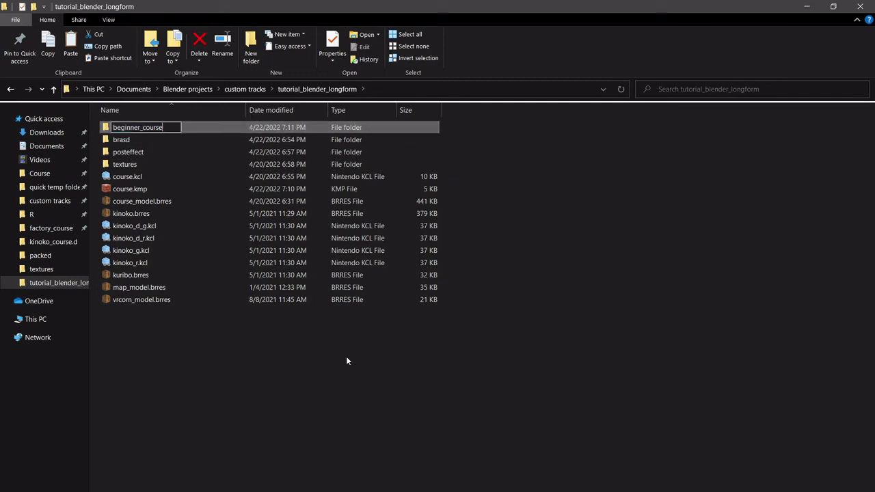
type(".d")
key("Return")
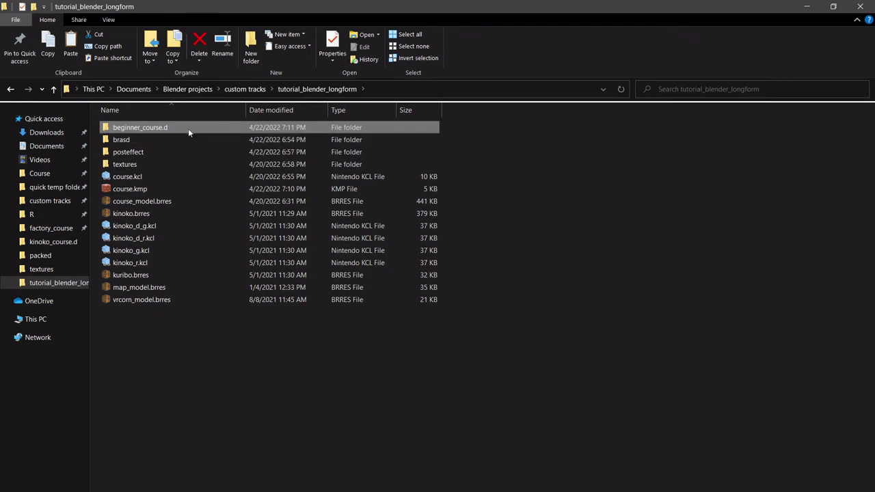
Try to copy the brasd and posteffect folders and all loose track files into beginner_course.d
left_click(182, 299)
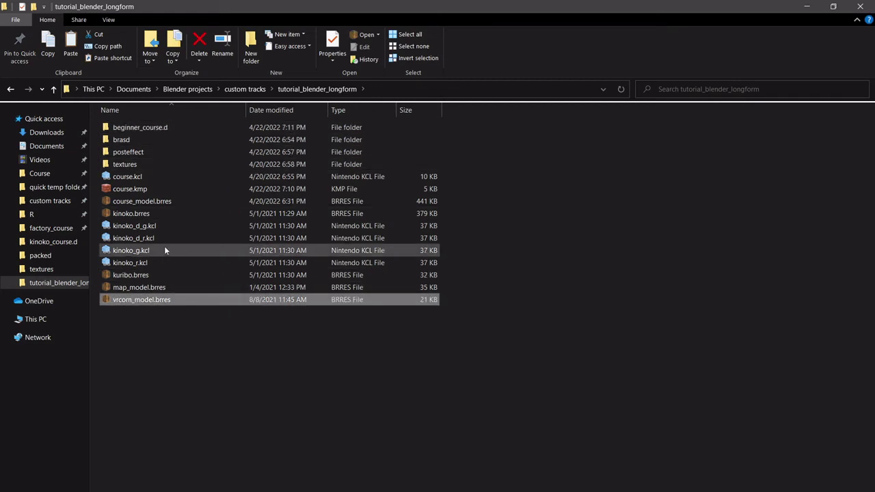
left_click(157, 176, "shift")
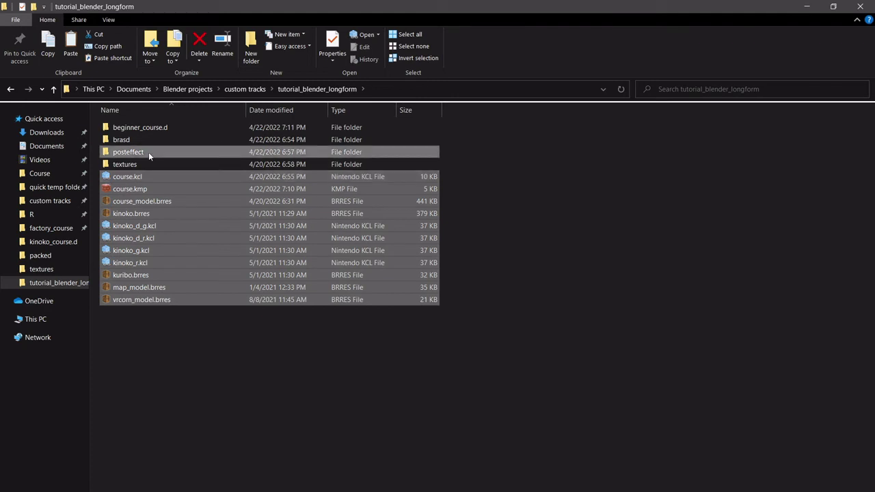
left_click(147, 141, "ctrl")
left_click(135, 152, "ctrl")
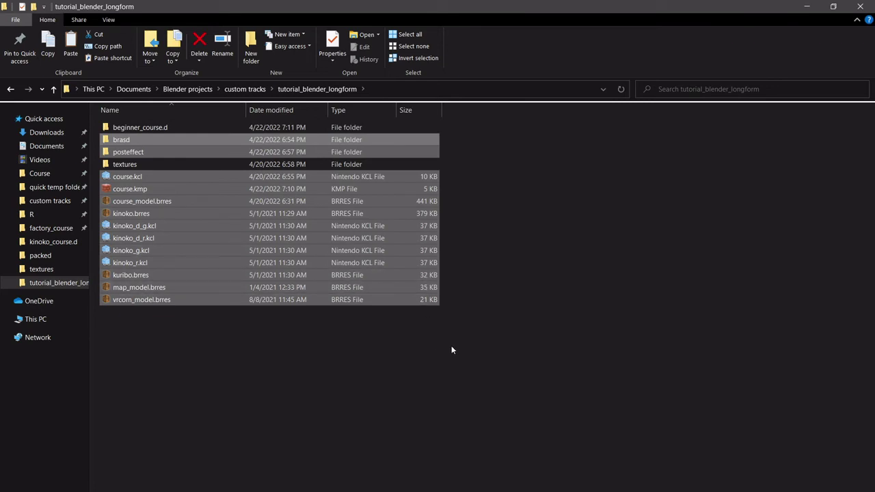
double_click(177, 130)
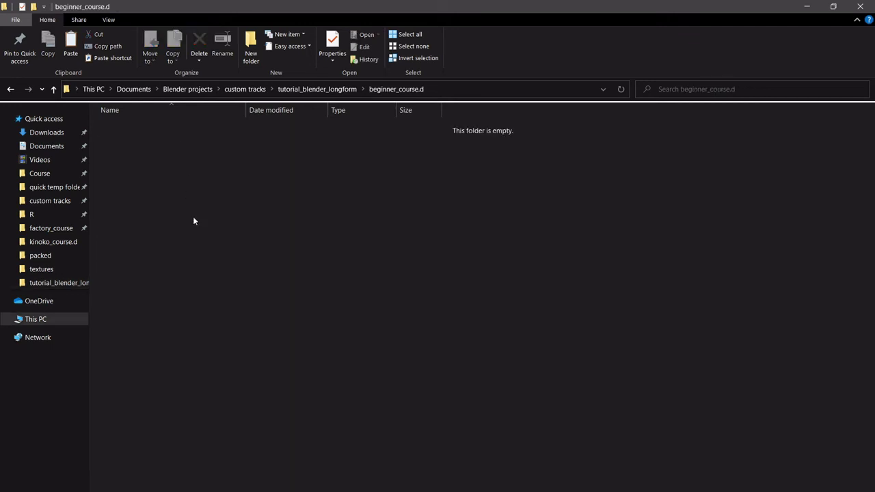
key("ctrl+v")
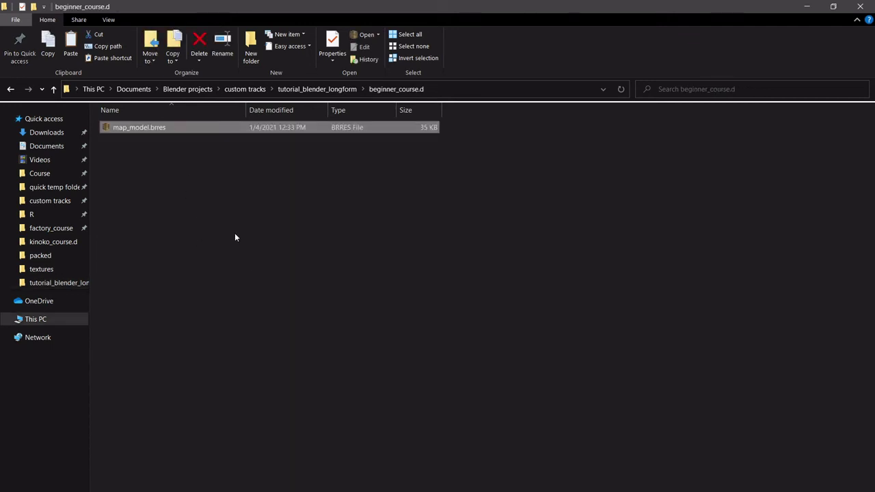
left_click(317, 89)
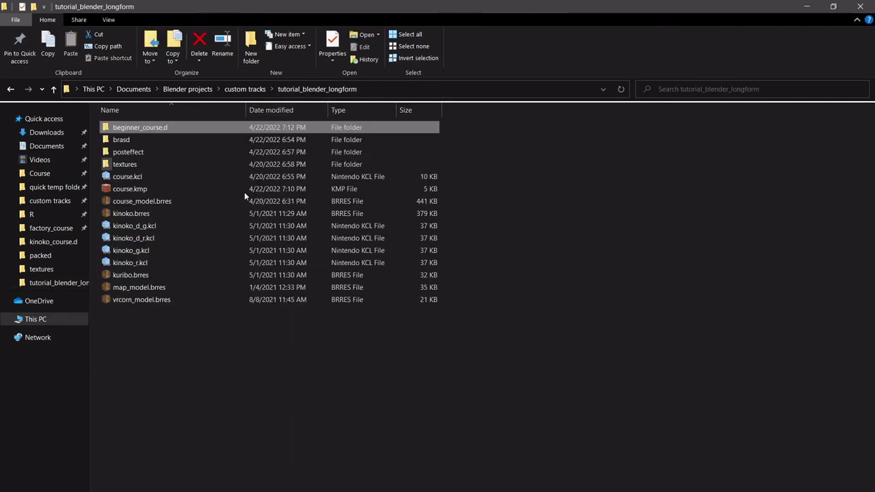
Copy everything except the textures folder from tutorial_blender_longform into beginner_course.d, replacing the map_model.brres already there
left_click(184, 299)
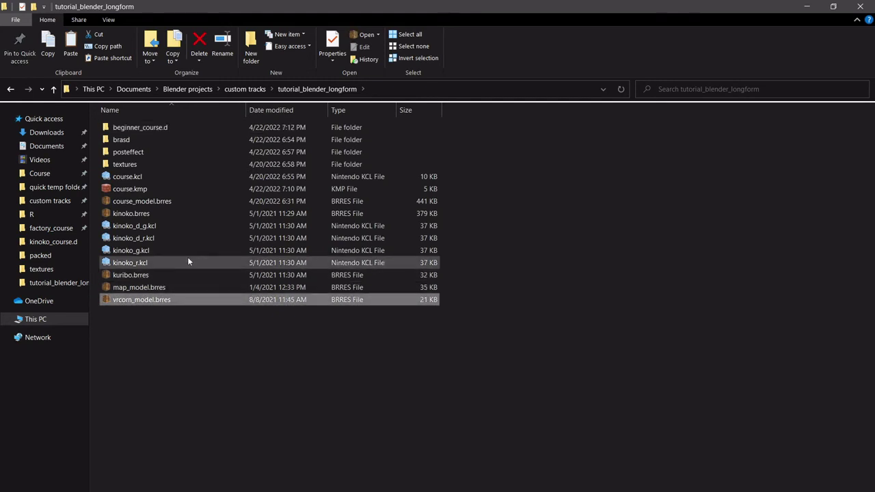
left_click(182, 177, "shift")
left_click(176, 152, "ctrl")
left_click(173, 139, "ctrl")
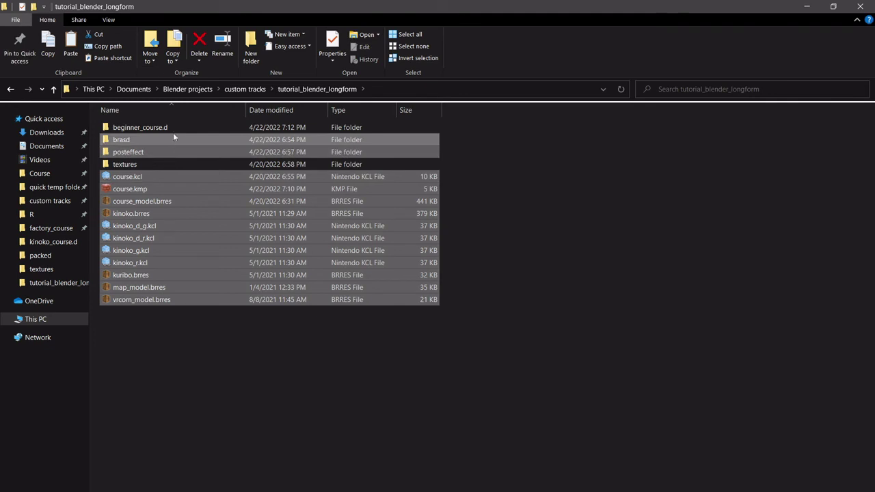
key("ctrl+c")
double_click(169, 127)
key("ctrl+v")
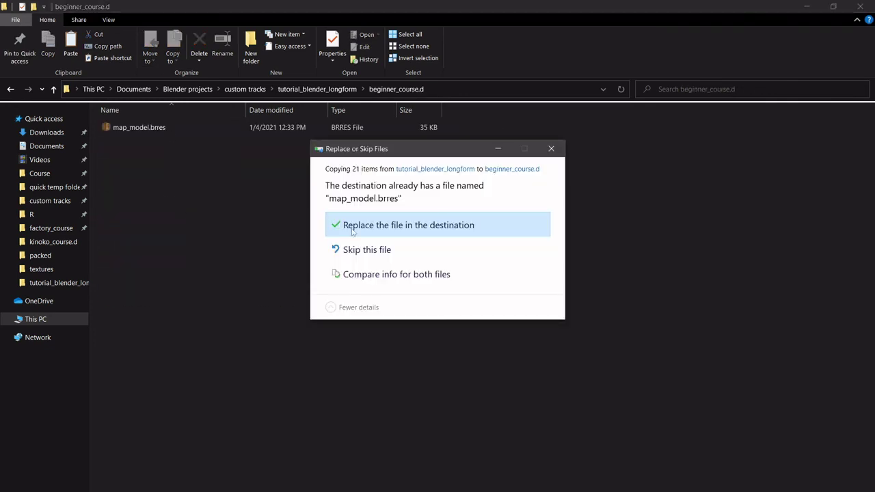
left_click(352, 230)
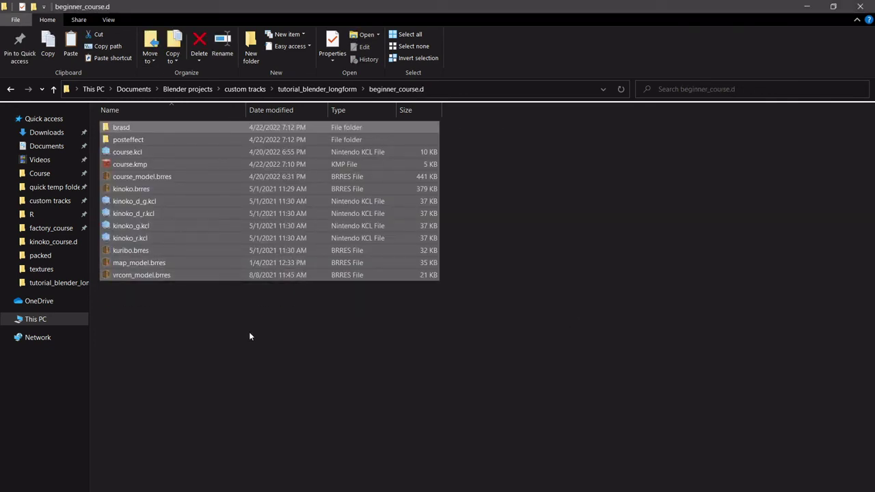
left_click(250, 334)
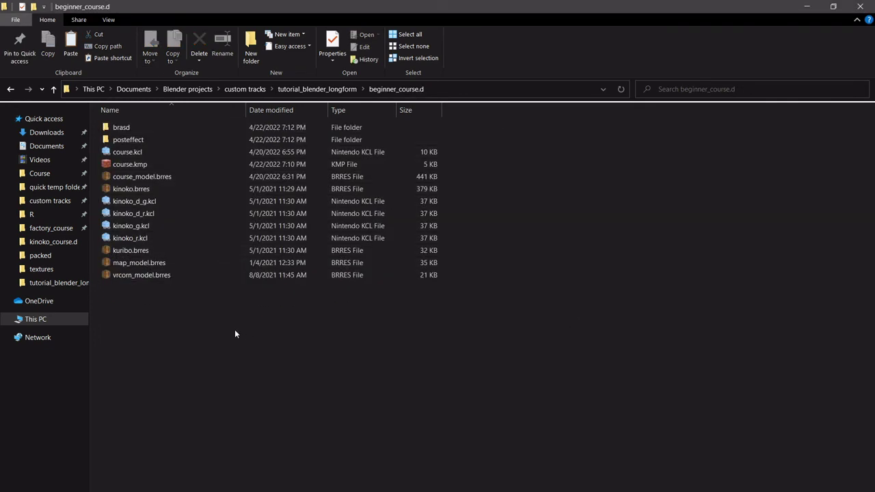
Check the model, KCL and KMP files in beginner_course.d and return to the tutorial_blender_longform folder
left_click(162, 264)
left_click(166, 274)
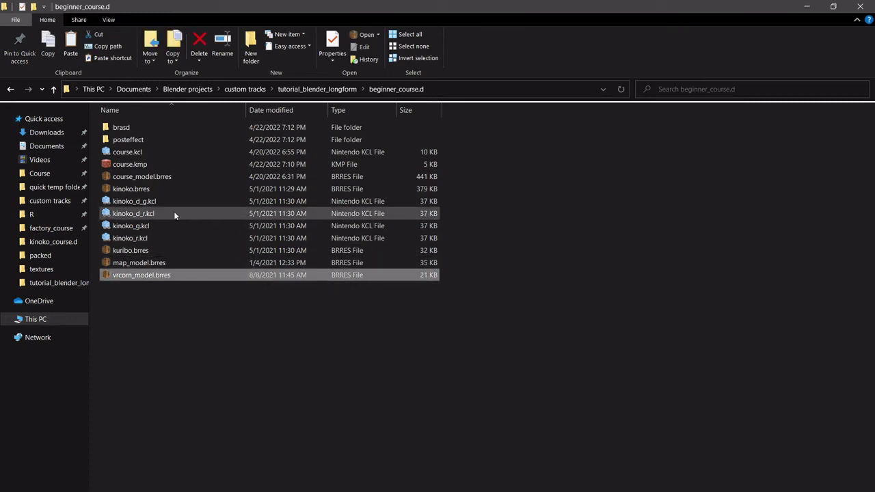
left_click(164, 177)
left_click(157, 153)
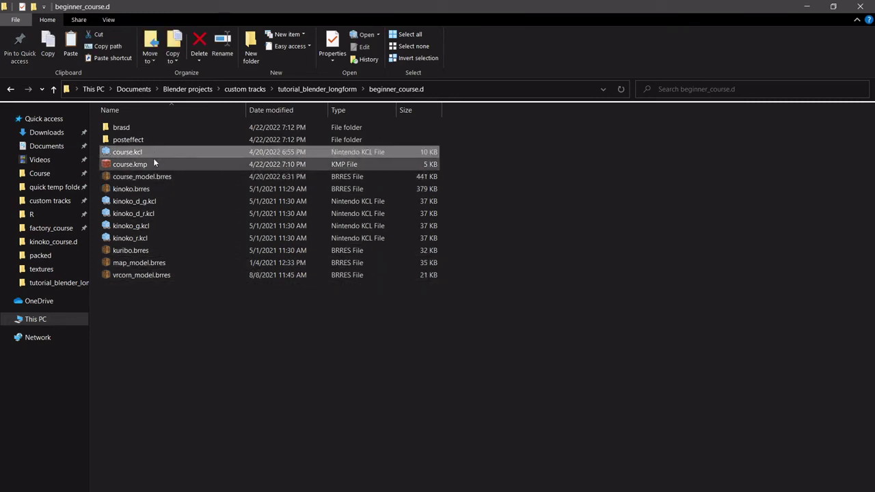
left_click(153, 163)
left_click_drag(511, 264, 372, 150)
left_click(321, 89)
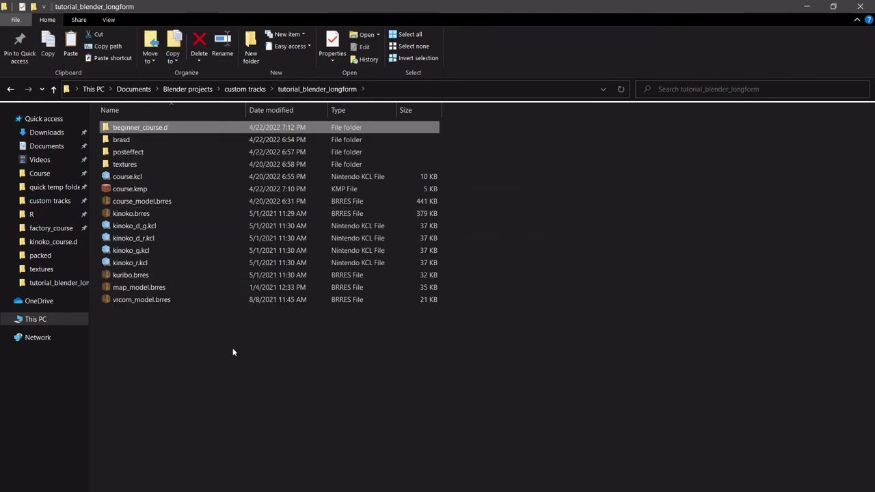
Delete all loose track files plus the brasd and posteffect folders from tutorial_blender_longform, keeping only beginner_course.d and textures
left_click(237, 380)
left_click_drag(209, 347, 181, 174)
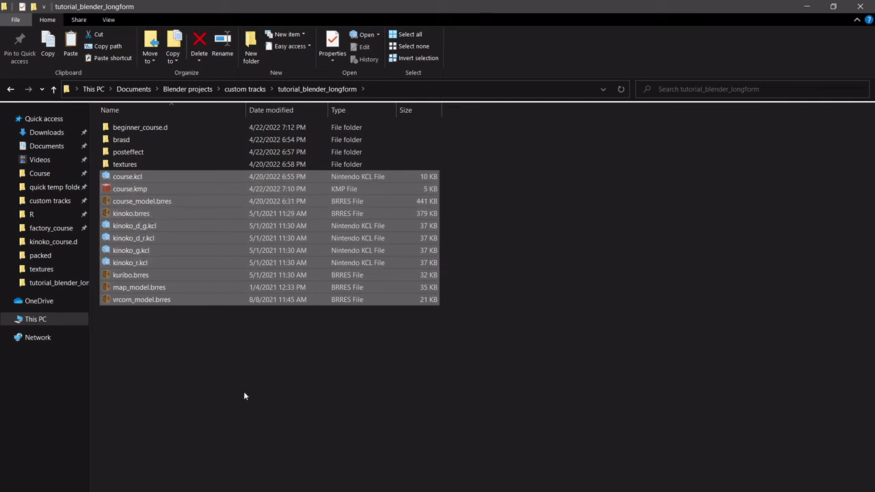
key("Delete")
left_click(160, 152)
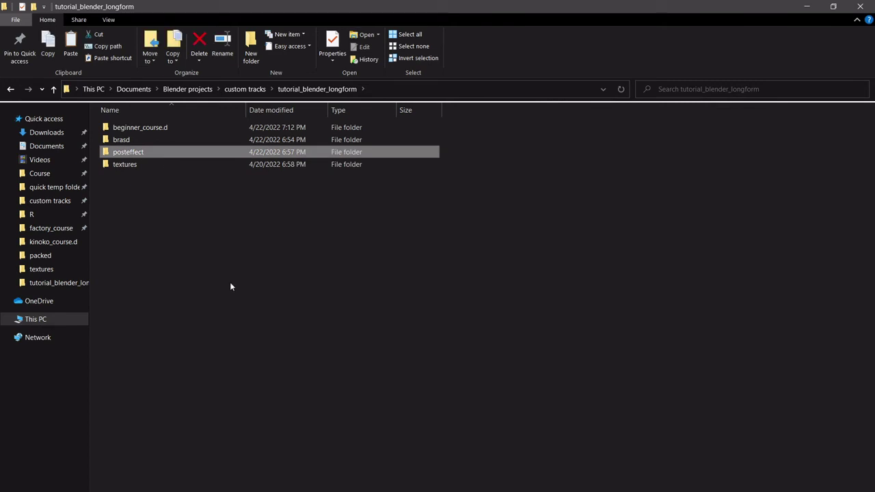
key("shift+Up")
key("Delete")
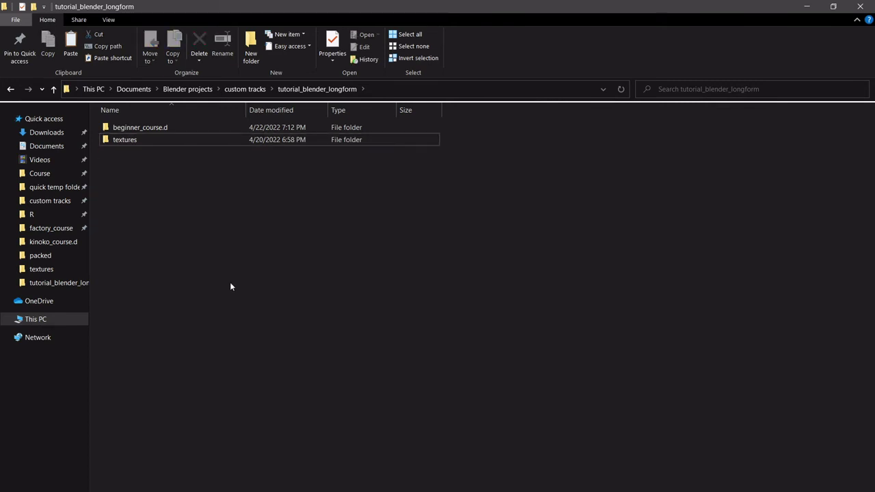
Open PowerShell in tutorial_blender_longform, run wszst create on the beginner_course.d folder, and select the resulting beginner_course.szs
right_click(197, 211)
left_click(264, 321)
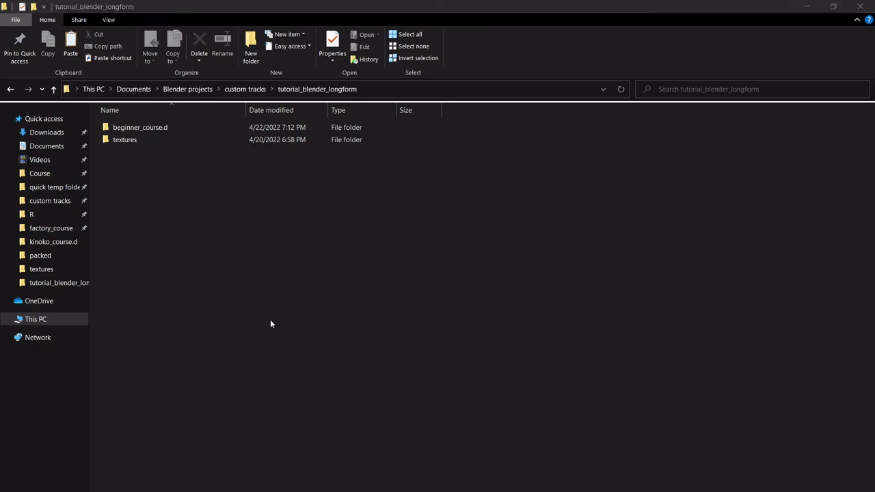
type("wszs")
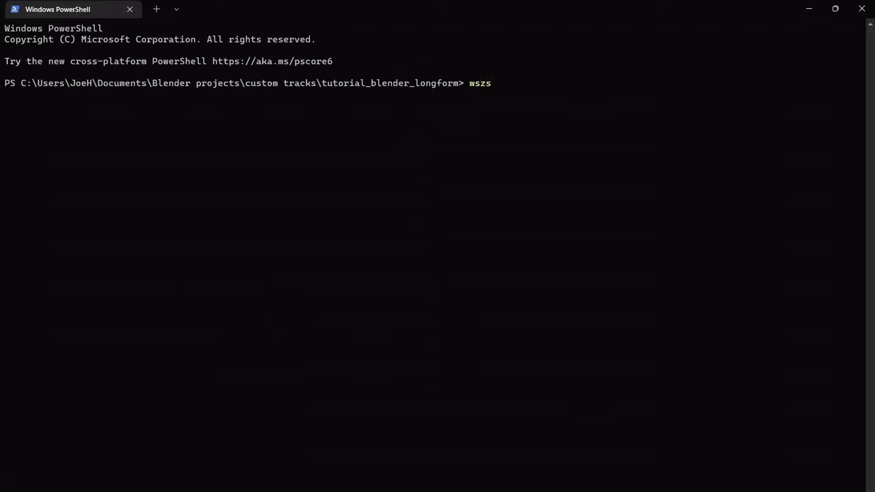
type("t create")
left_click_drag(487, 5, 496, 190)
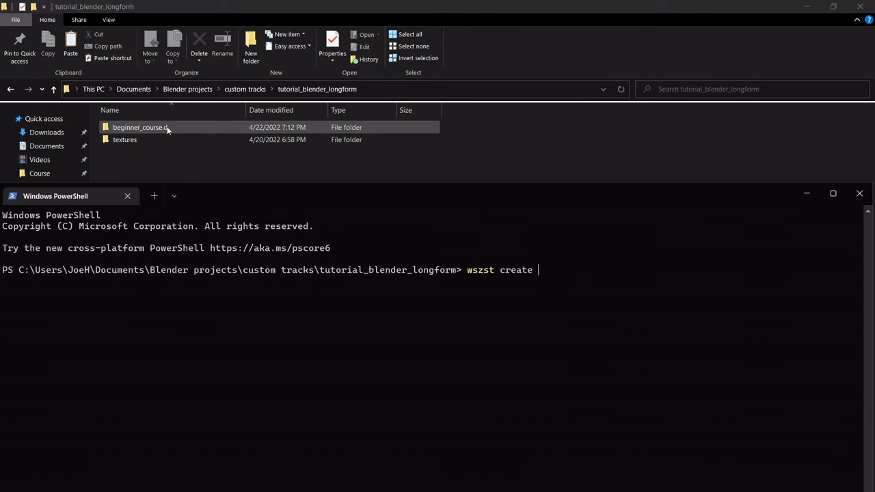
left_click_drag(168, 128, 590, 277)
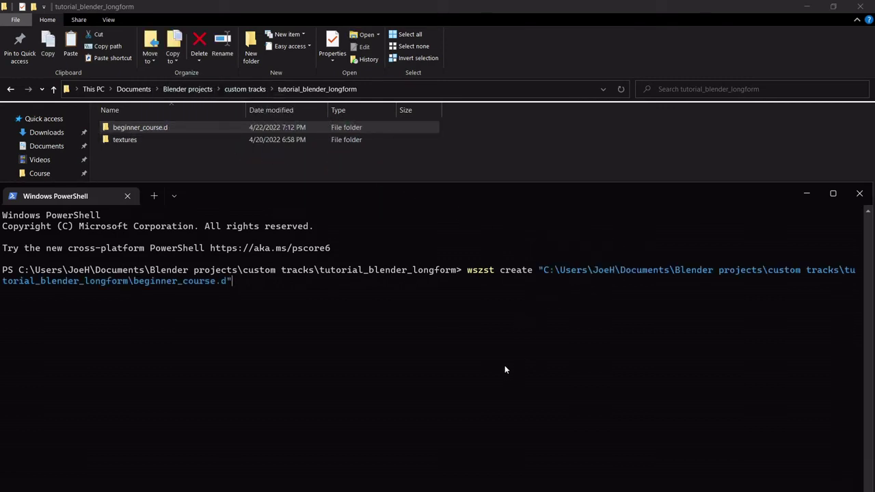
type("-o")
key("BackSpace")
key("BackSpace")
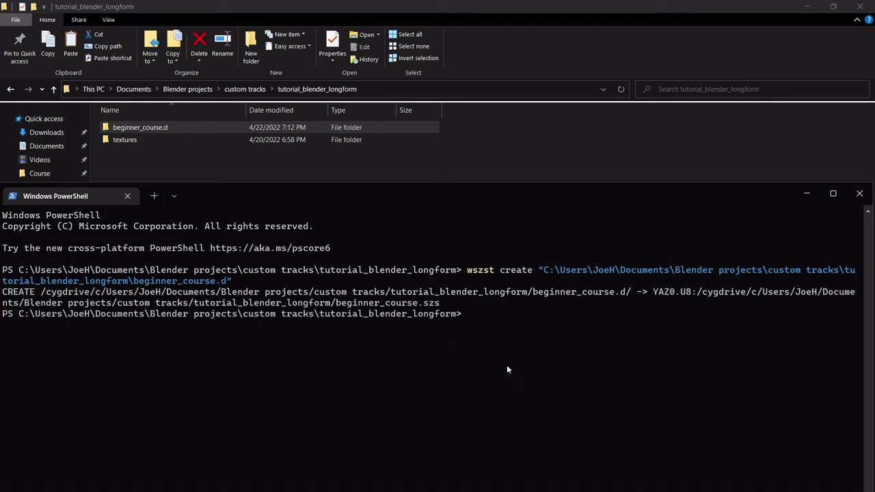
left_click(472, 169)
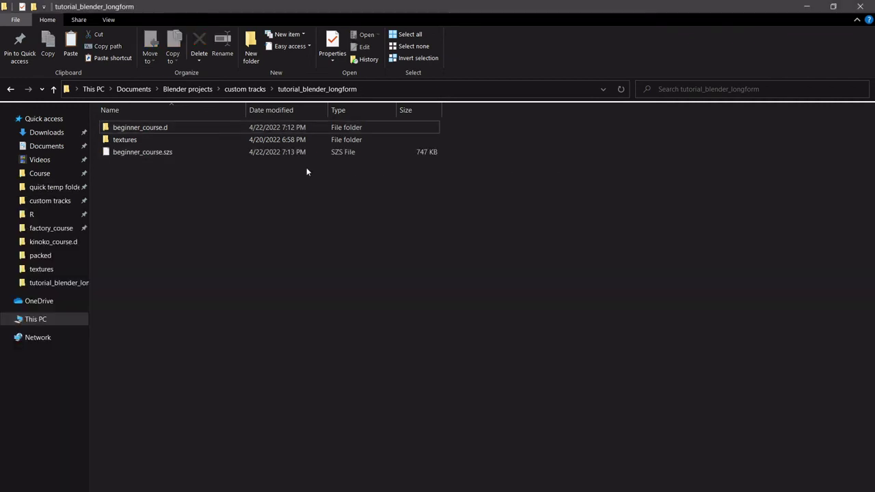
left_click(267, 153)
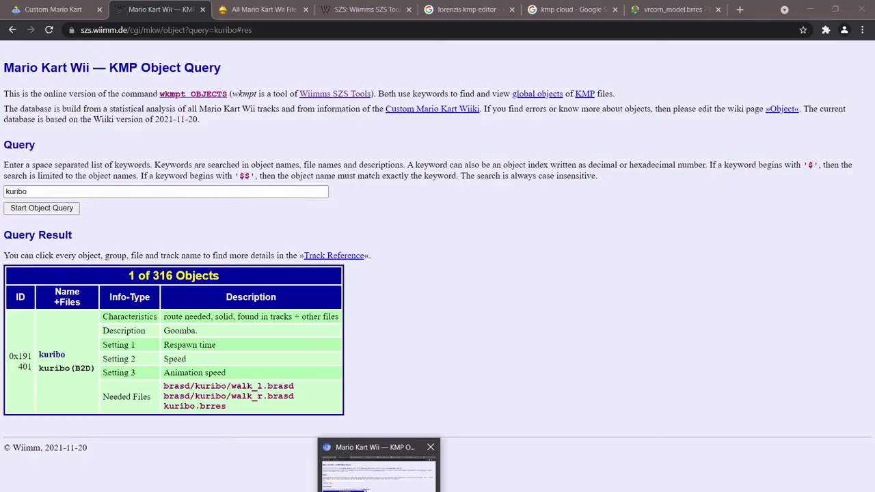
Switch to the browser and review the track file names per cup in the All Mario Kart Wii File Names thread
left_click(380, 445)
left_click(259, 9)
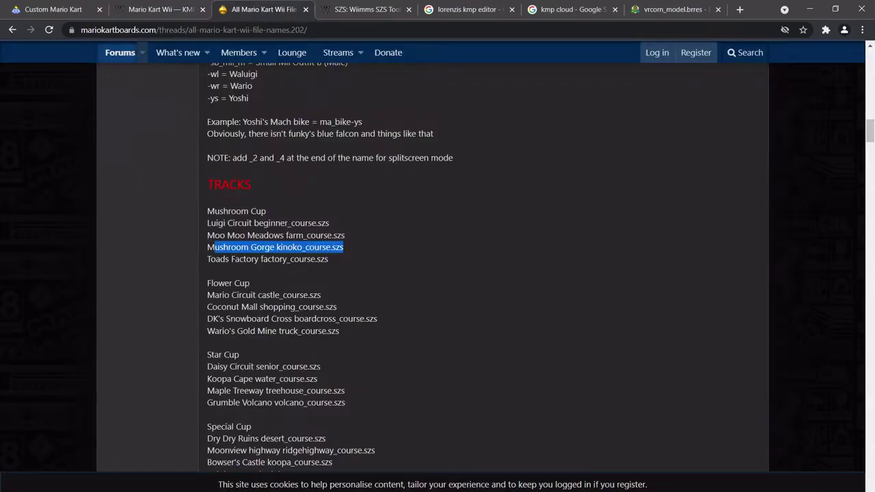
left_click(295, 223)
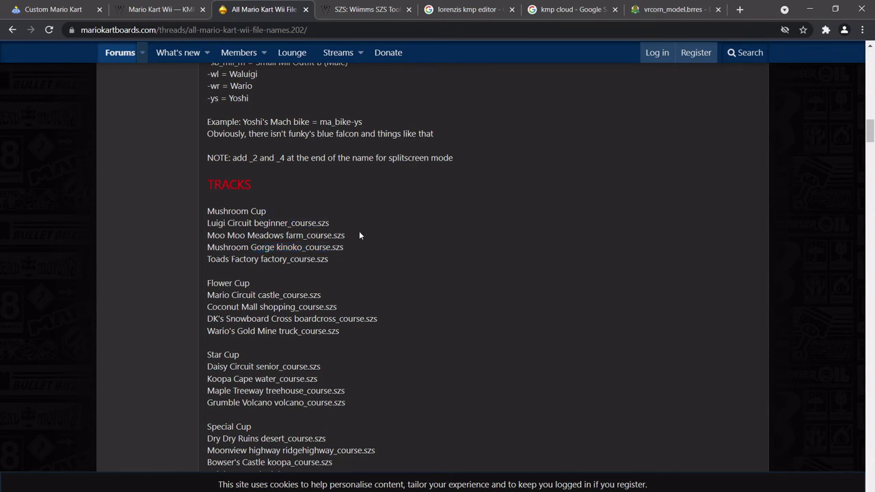
scroll(353, 237, "down", 3)
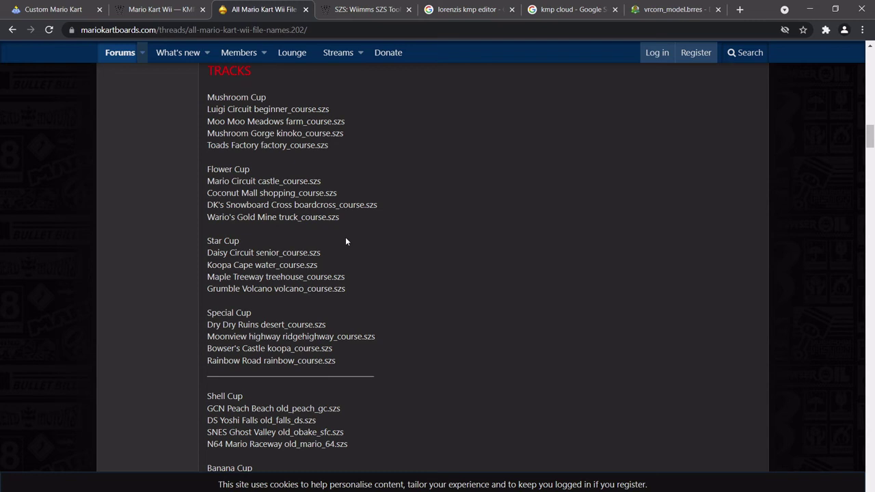
Search the Custom Mario Kart Wiiki for "slot" and dismiss the default-browser notice
left_click(53, 10)
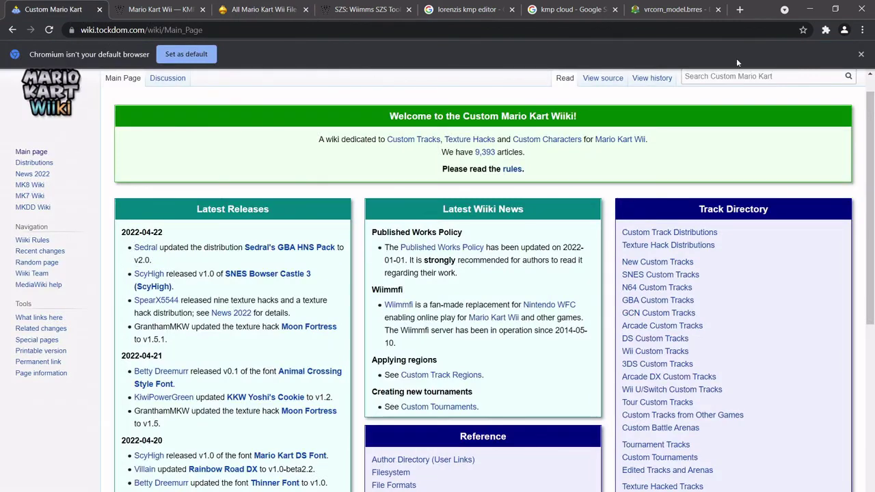
left_click(745, 77)
type("slot")
key("Return")
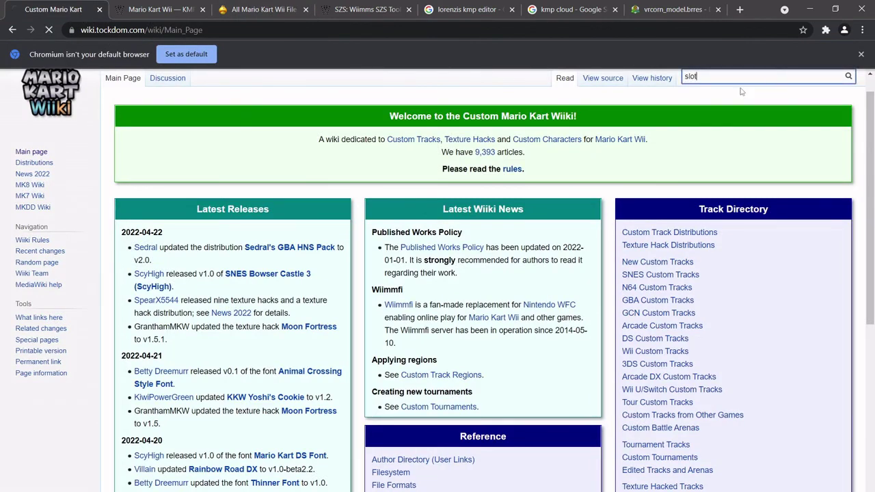
left_click(860, 54)
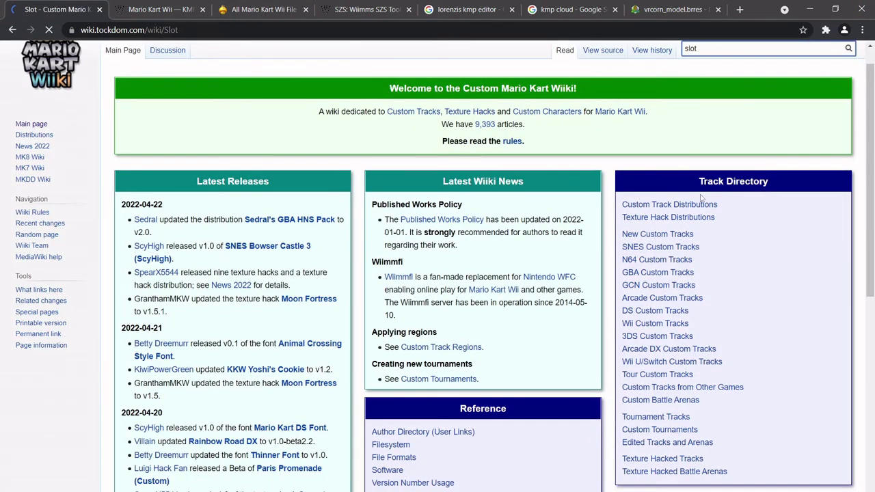
Examine the Wiiki's track slot tables and the Special Slots rules on which objects require particular slots
scroll(562, 273, "down", 15)
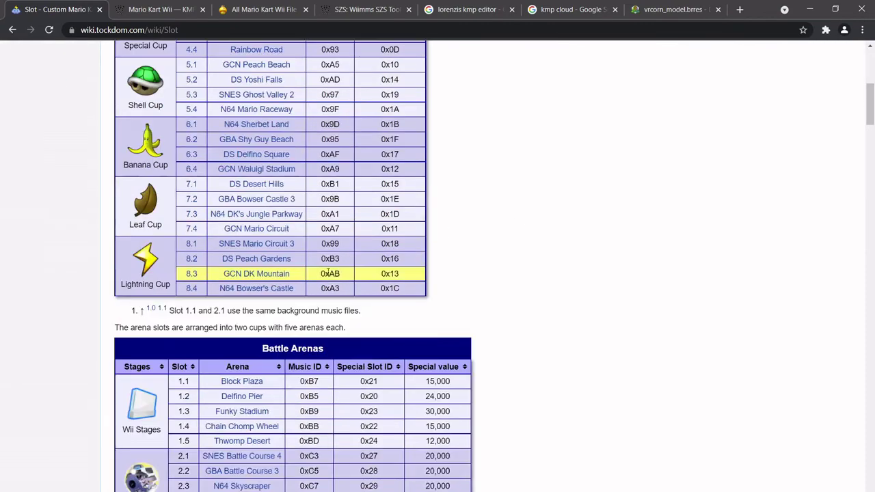
scroll(562, 273, "down", 4)
scroll(546, 273, "up", 4)
scroll(615, 294, "down", 1)
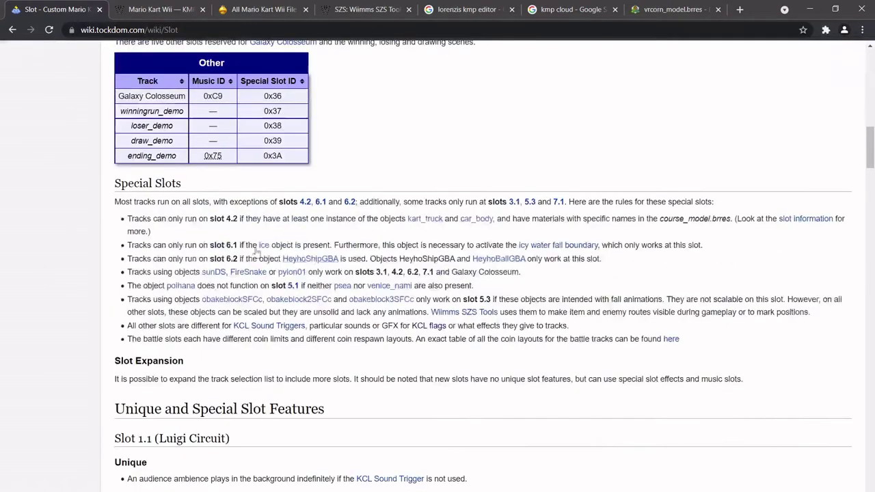
left_click_drag(680, 313, 287, 217)
left_click(311, 209)
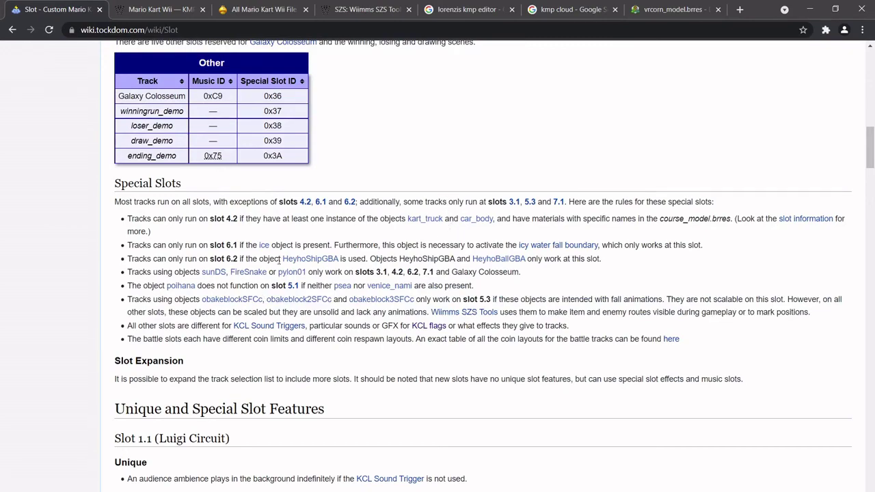
scroll(414, 427, "up", 10)
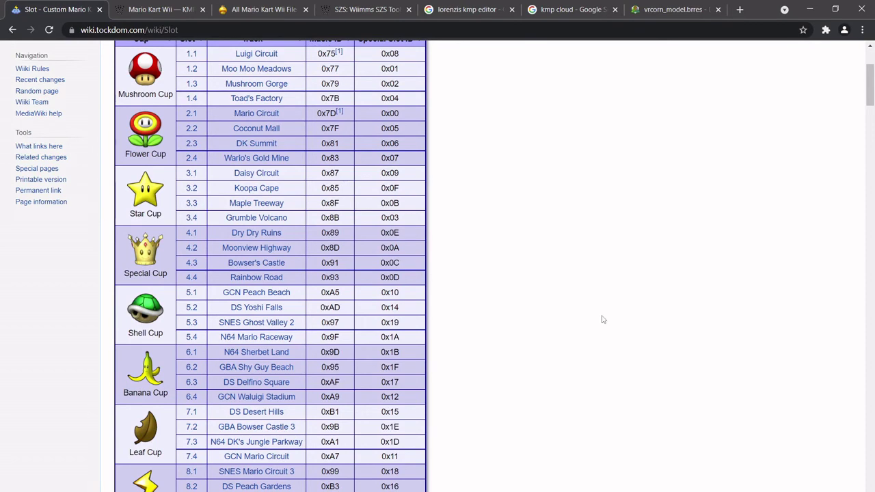
scroll(603, 320, "up", 3)
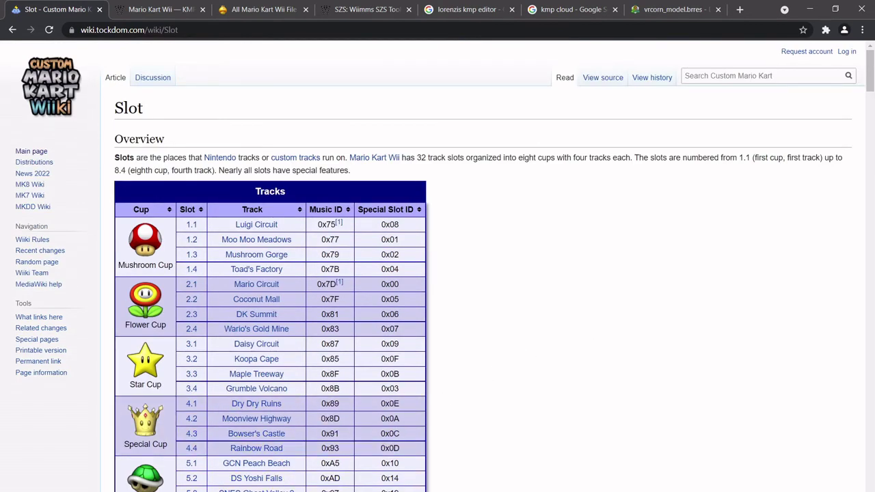
Return to File Explorer and rename beginner_course.szs as old_obake_sfc.szs
key("alt+Tab")
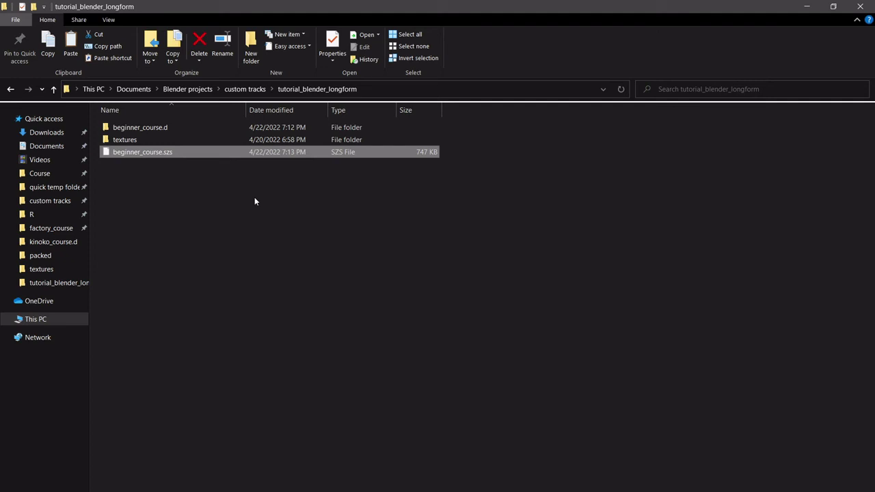
key("XF86AudioLowerVolume")
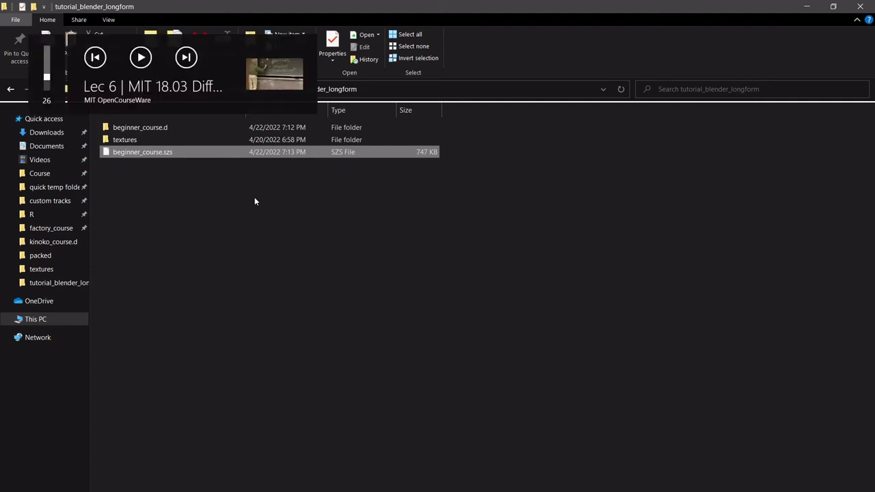
left_click(228, 196)
left_click(166, 153)
key("F2")
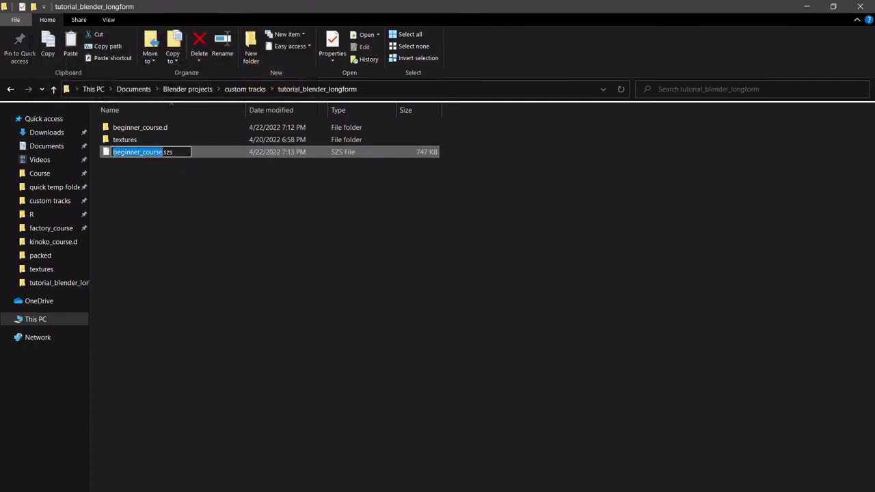
type("old_obake_sfc")
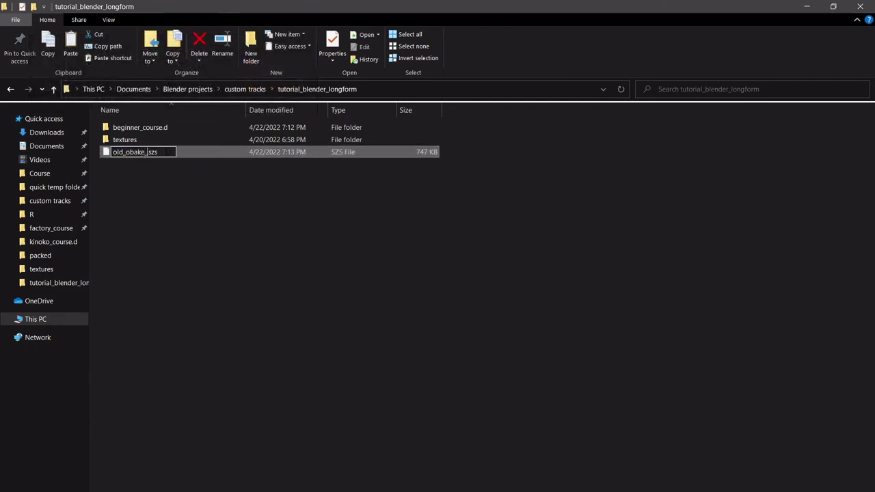
key("Return")
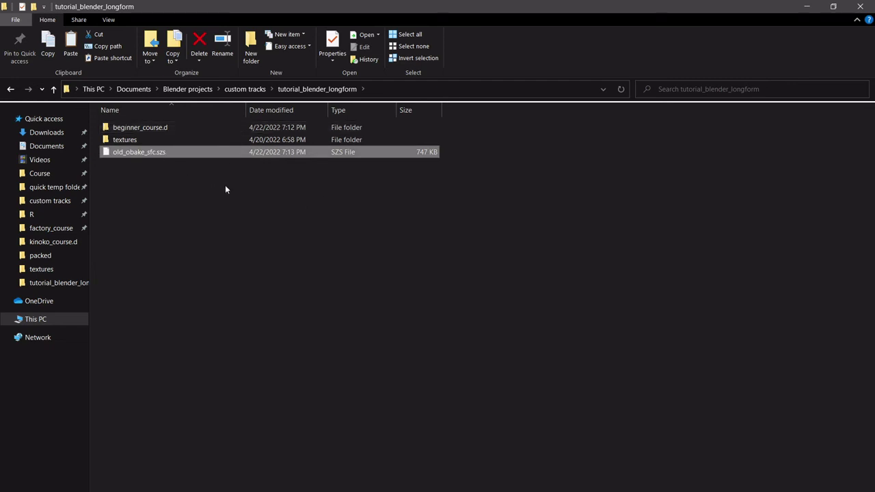
Copy old_obake_sfc.szs into the extracted game's Race\Course folder, replacing the existing file, and check it in the list
left_click(40, 172)
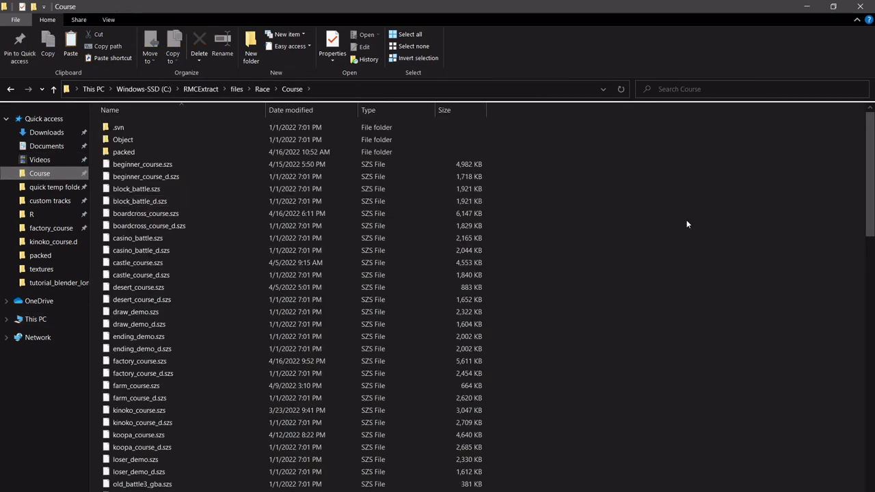
key("ctrl+v")
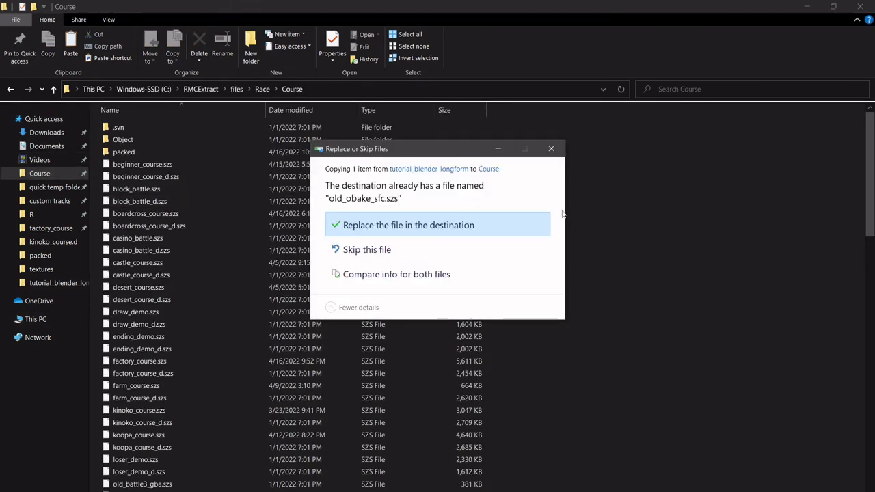
left_click(499, 223)
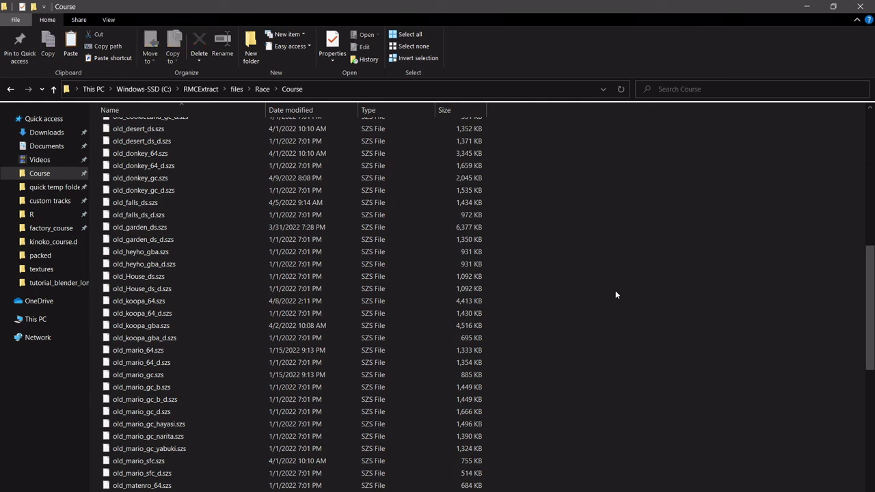
scroll(615, 295, "down", 2)
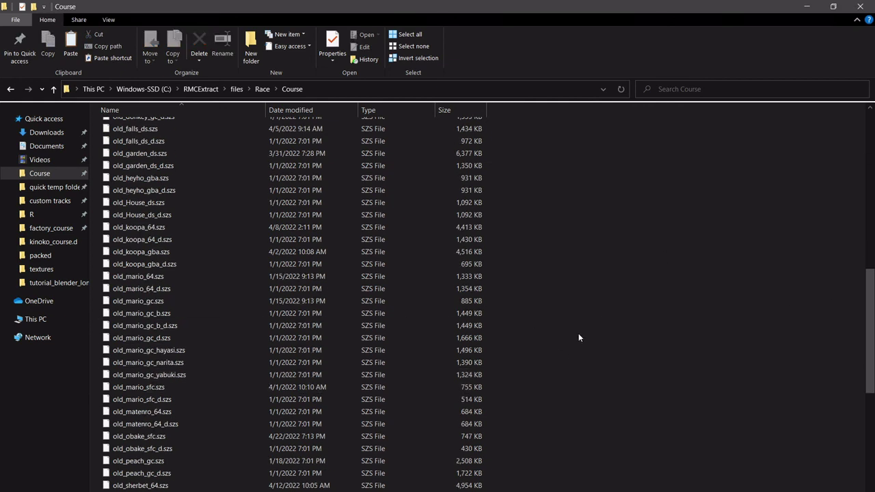
Find Dolphin through the system search and launch the emulator
key("alt+space")
type("dolph")
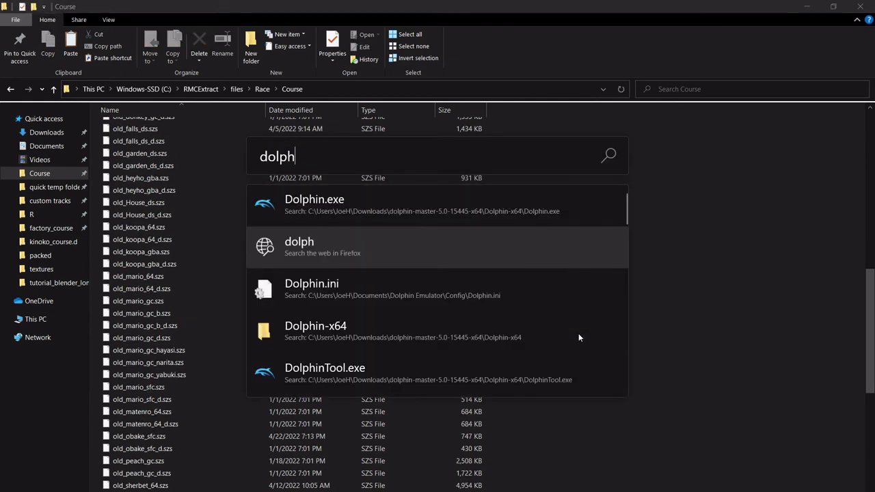
type("i")
key("Return")
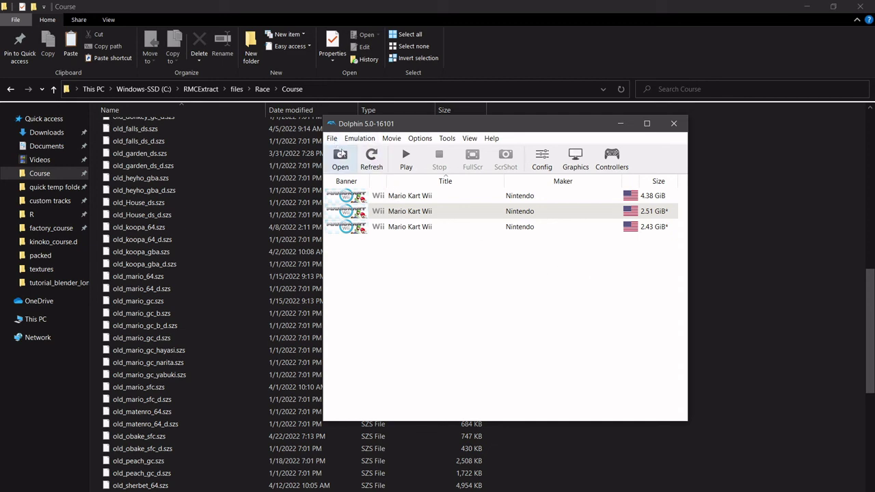
Boot the extracted game by opening main.dol from the RMCExtract\sys folder
left_click(345, 161)
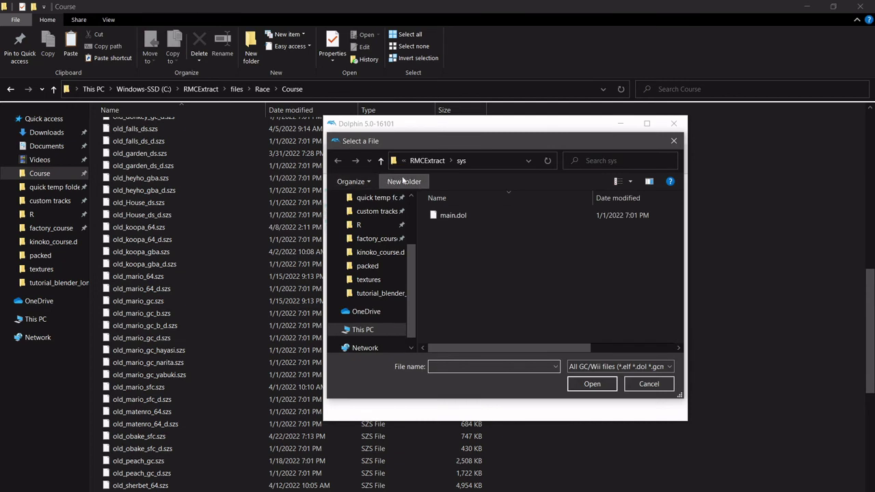
left_click(424, 163)
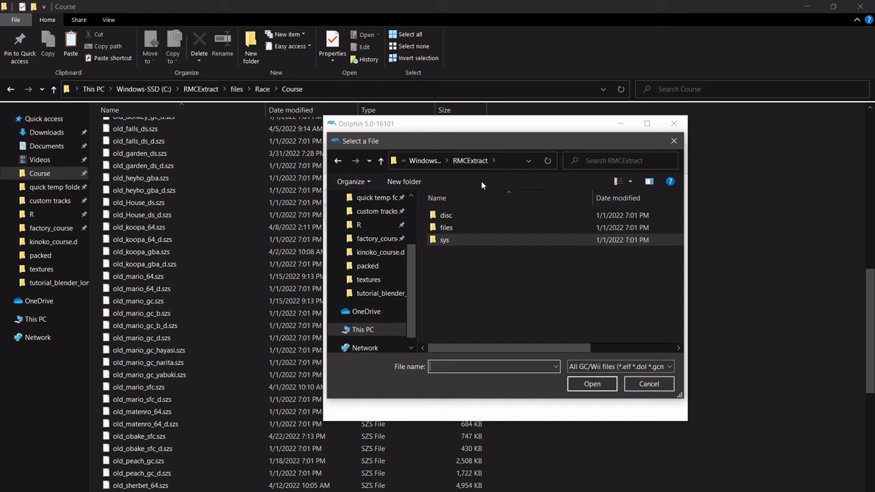
double_click(457, 242)
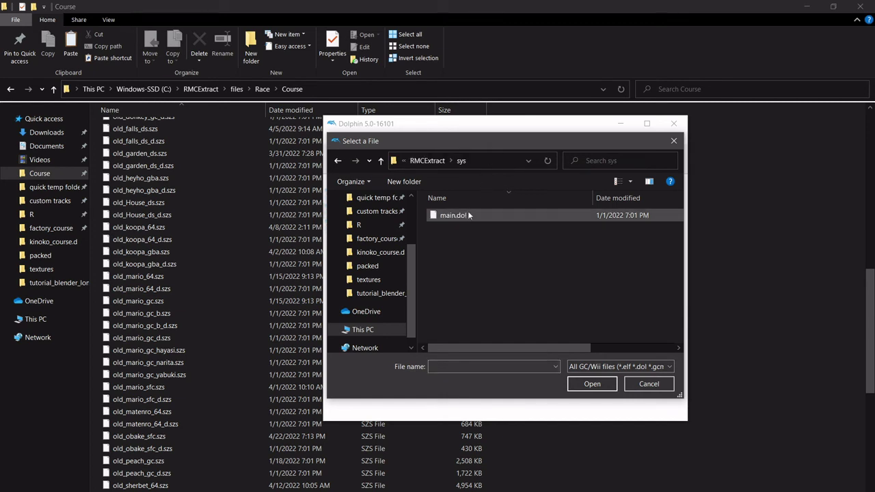
left_click(468, 219)
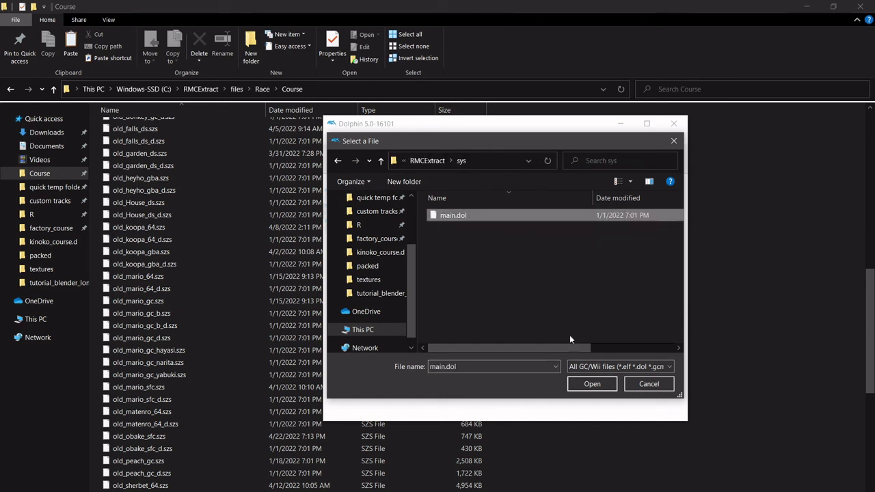
left_click(578, 385)
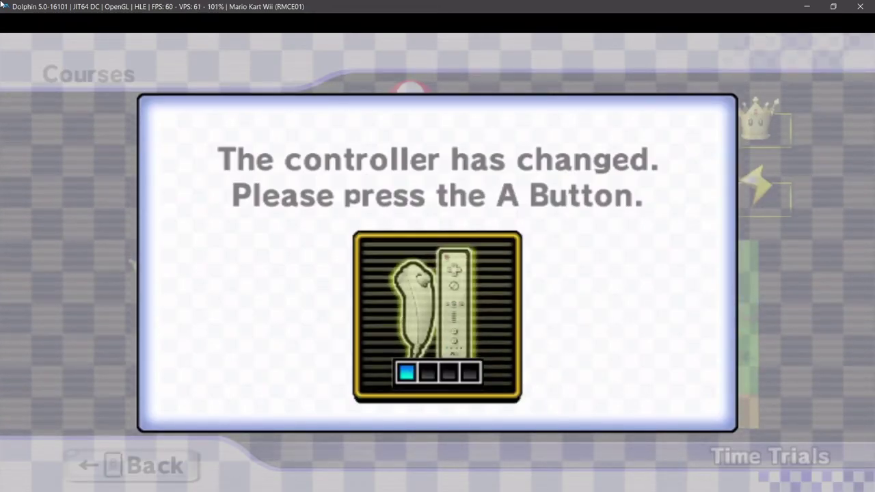
Try to navigate the Mushroom Cup course list with the current controls, and stop the emulation
key("x")
key("x")
key("Up")
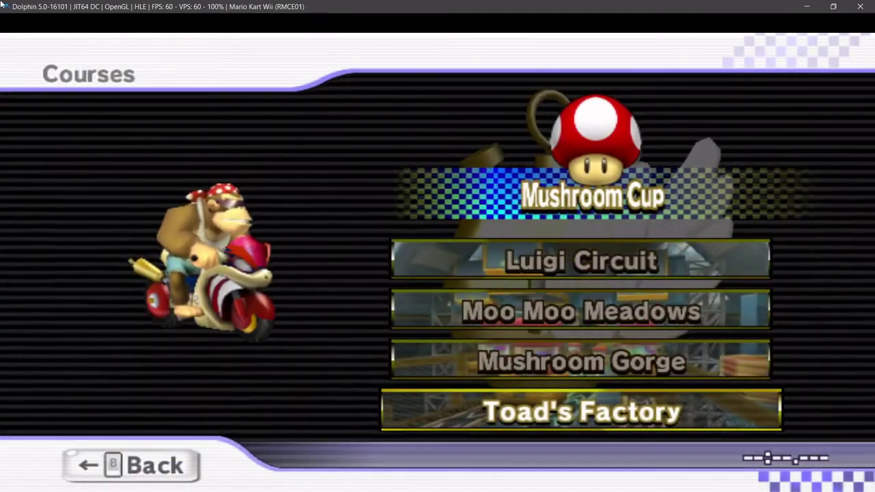
key("Down")
key("Down")
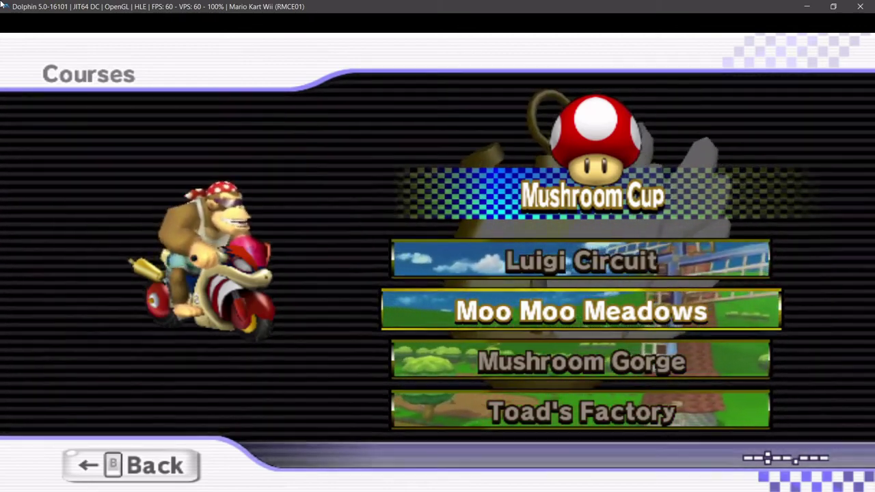
key("Return")
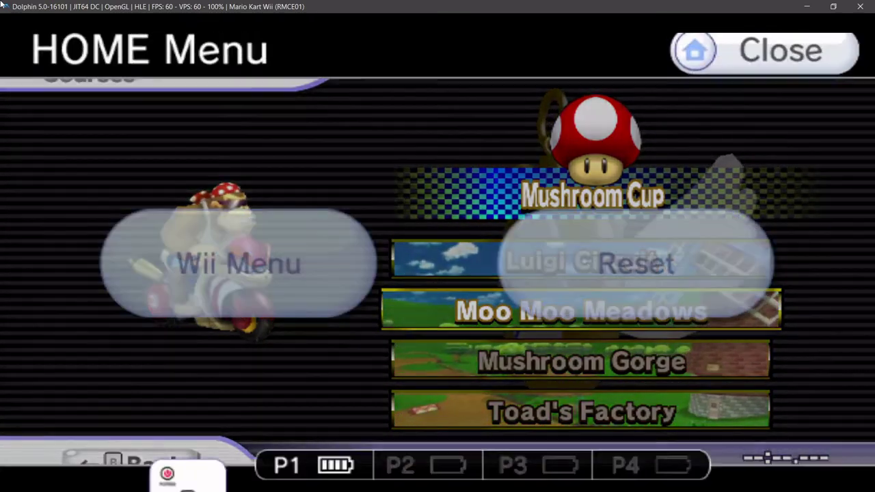
key("Return")
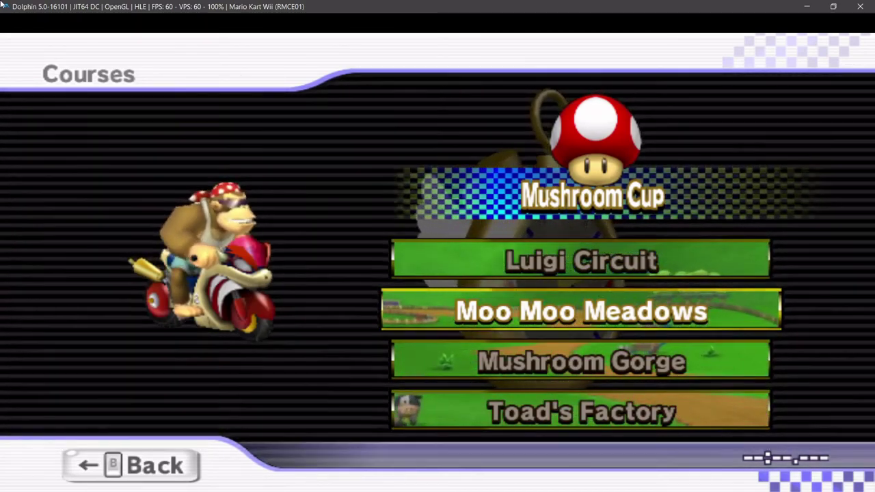
key("Down")
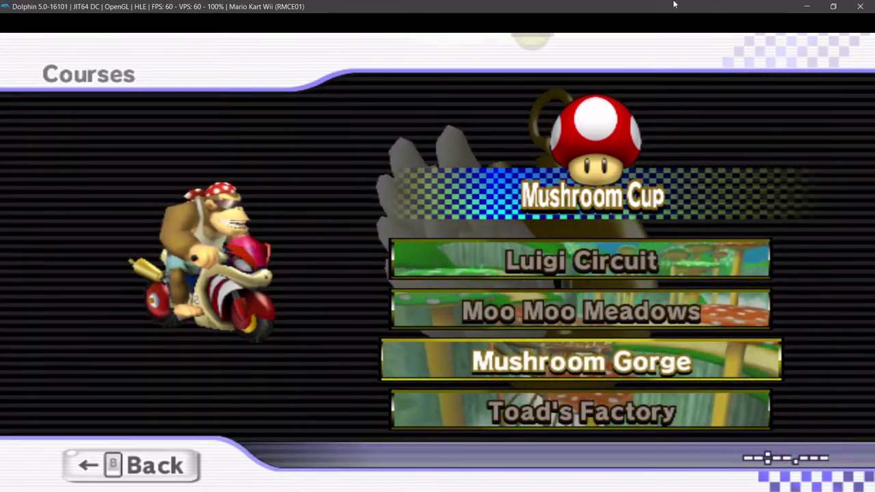
key("Escape")
left_click(446, 282)
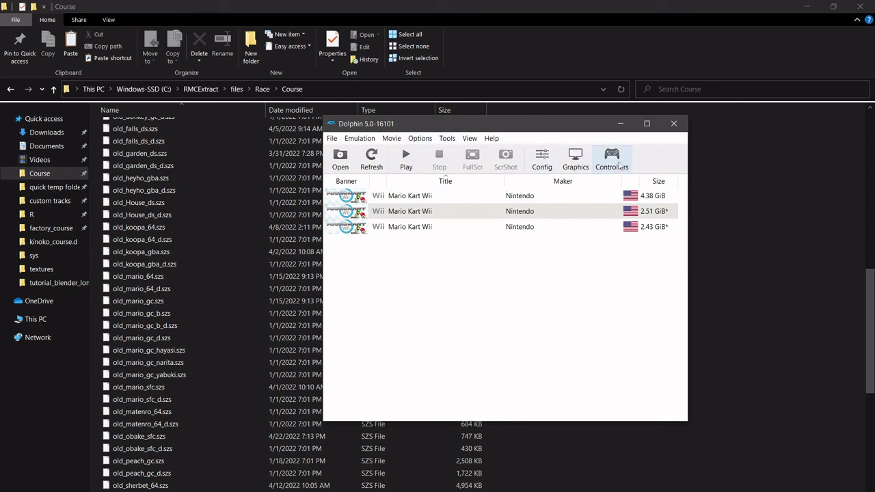
Set Wii Remote 1 to Emulated Wii Remote in the controller settings
left_click(619, 162)
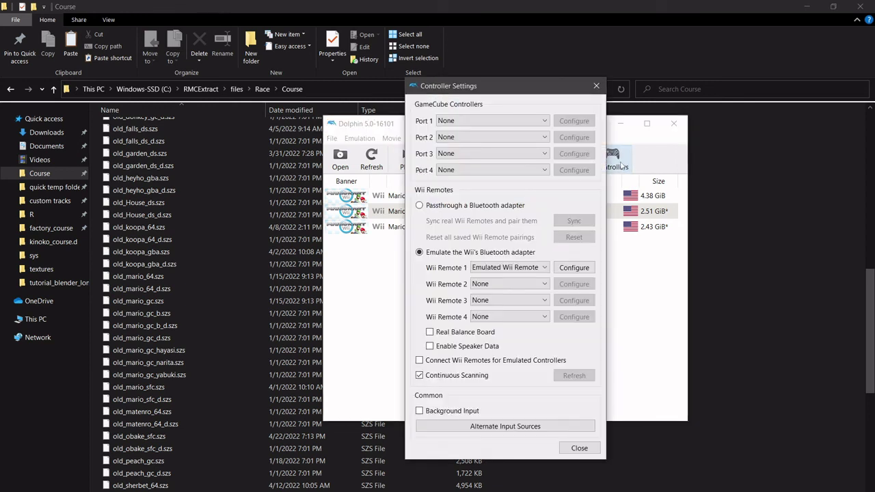
left_click(505, 267)
left_click(506, 285)
left_click(509, 267)
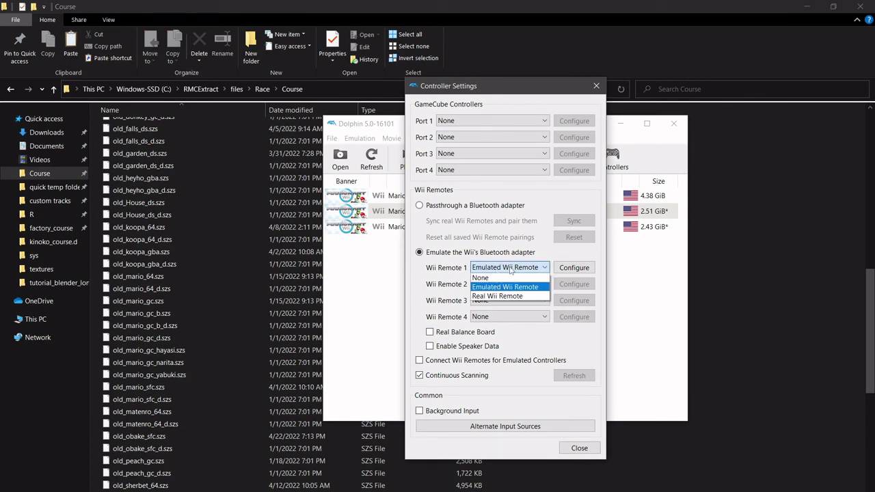
left_click(509, 269)
Map the emulated Wii Remote 1's B button to Q and its minus button to B, and close the controller settings
left_click(557, 272)
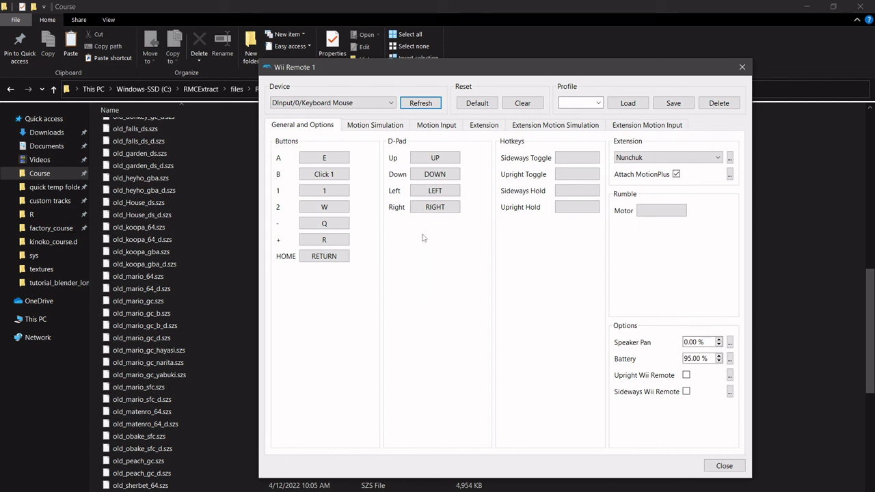
left_click(324, 175)
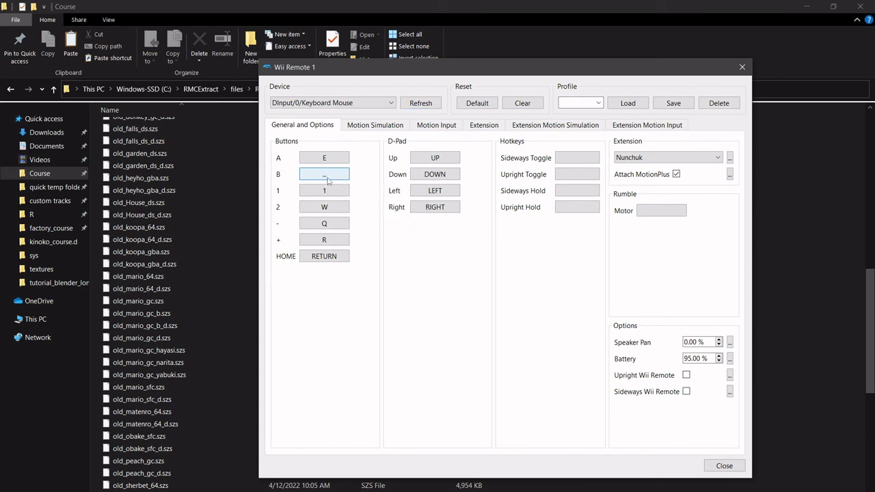
left_click(327, 179)
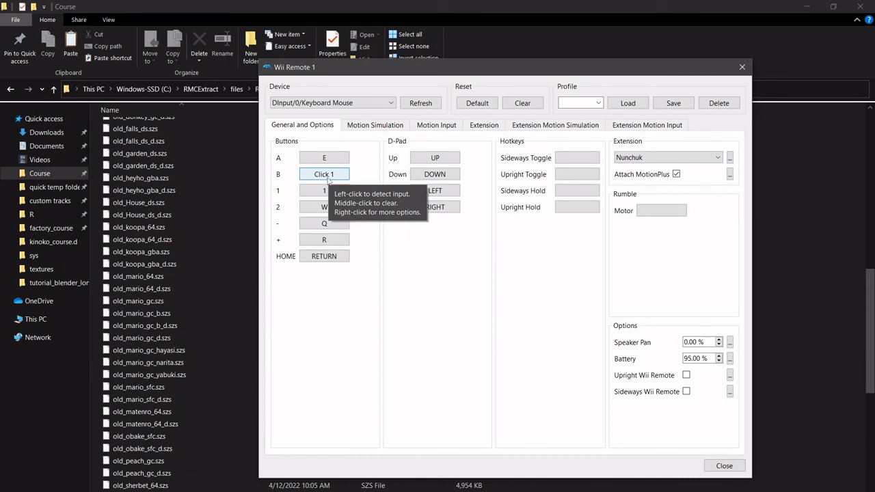
left_click(316, 176)
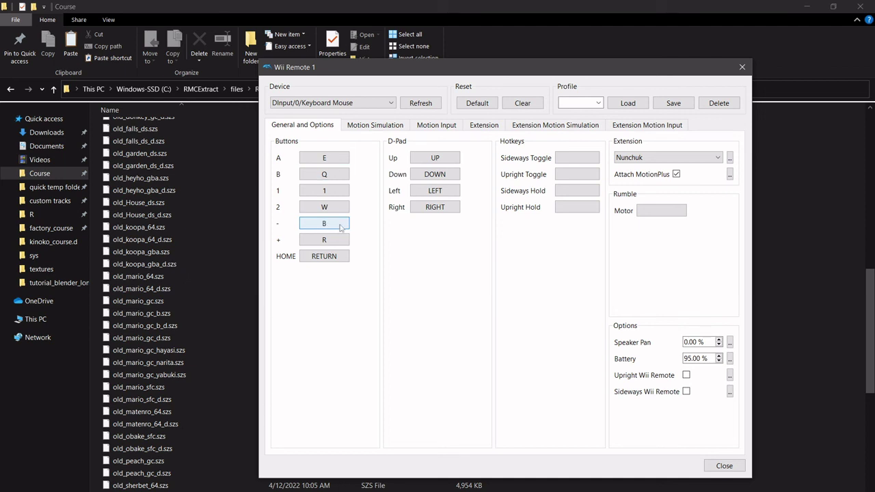
left_click(721, 464)
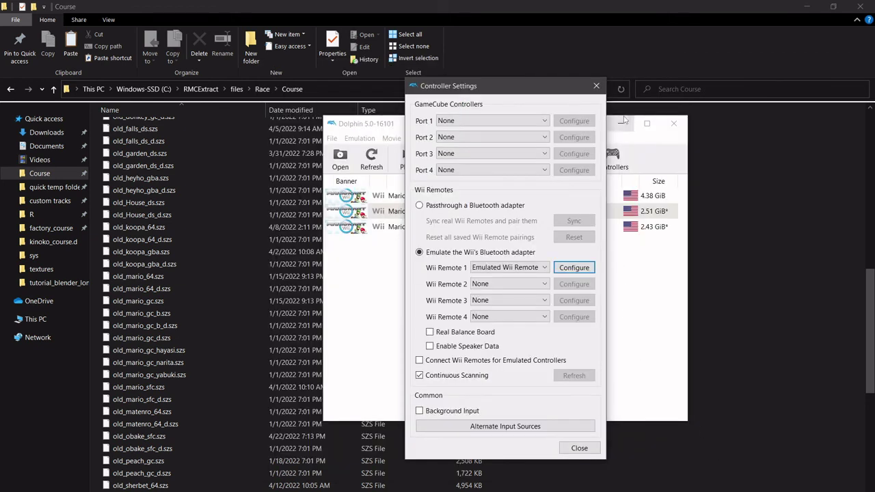
left_click(599, 94)
Boot the game again from main.dol in RMCExtract\sys with the remapped controls
left_click(339, 162)
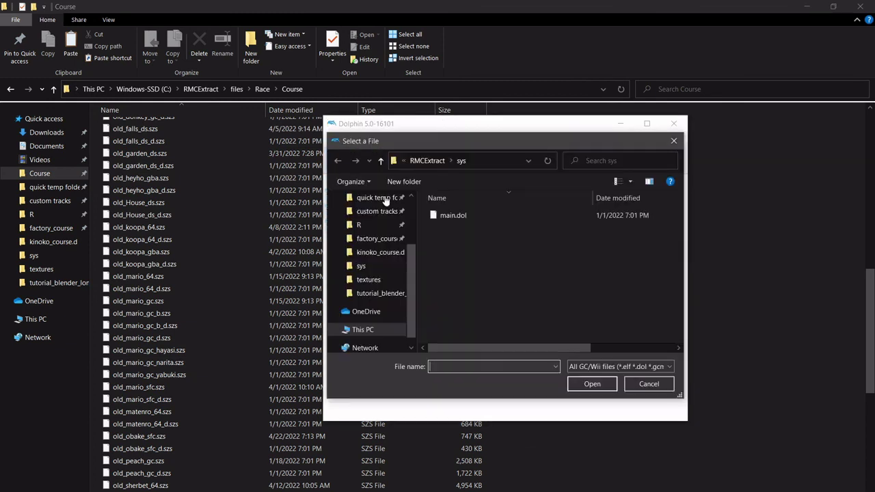
left_click(464, 216)
left_click(592, 384)
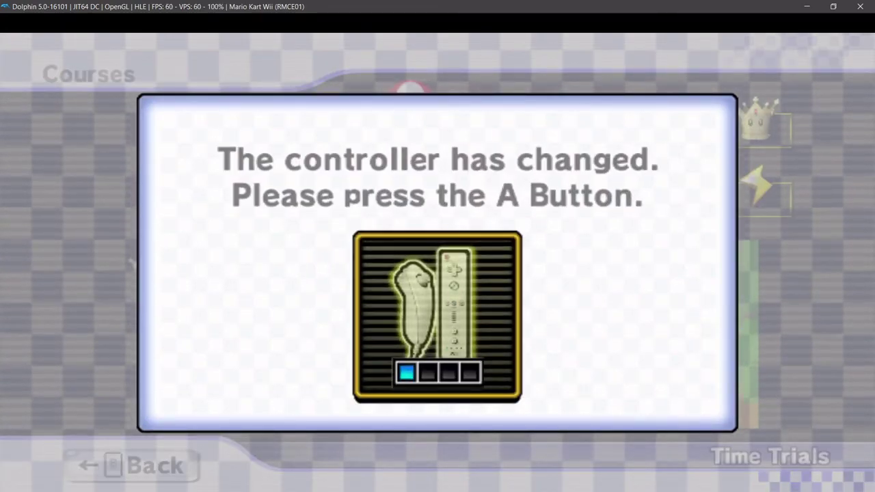
Dismiss the game's controller notice, browse the Time Trials cups and open the Shell Cup
key("Return")
key("Up")
key("Right")
key("Right")
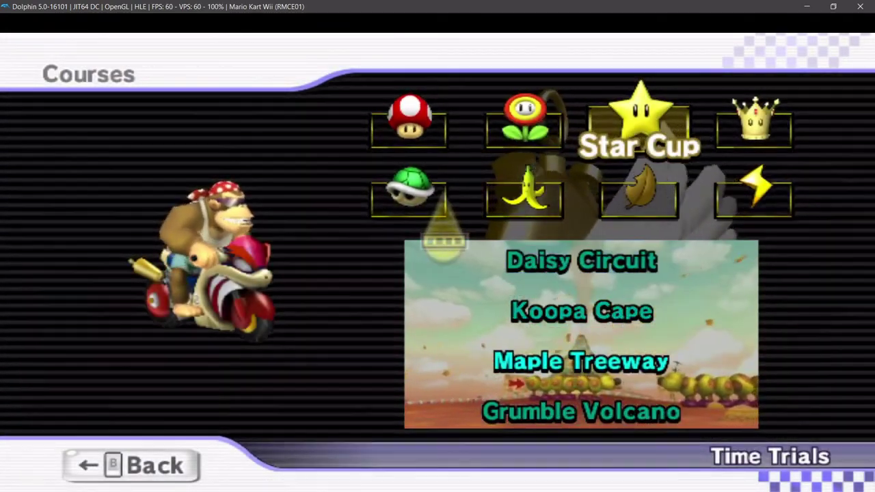
key("Left")
key("Right")
key("Down")
key("Left")
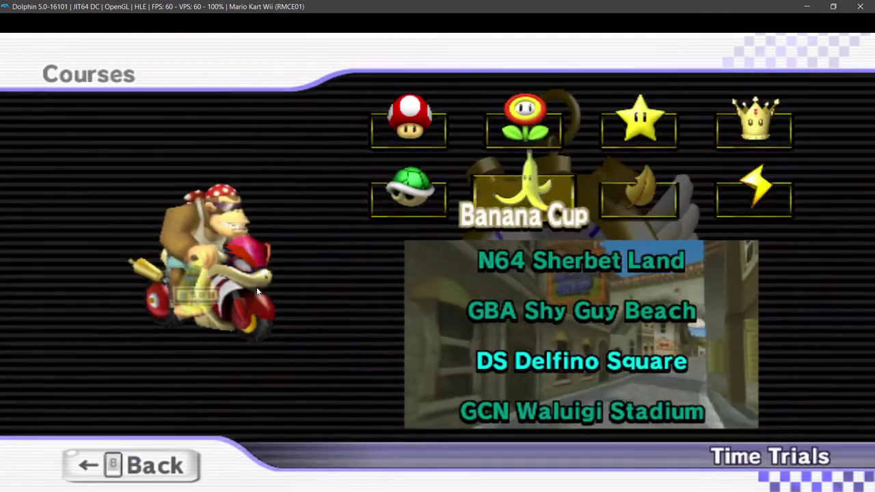
key("Right")
key("Right")
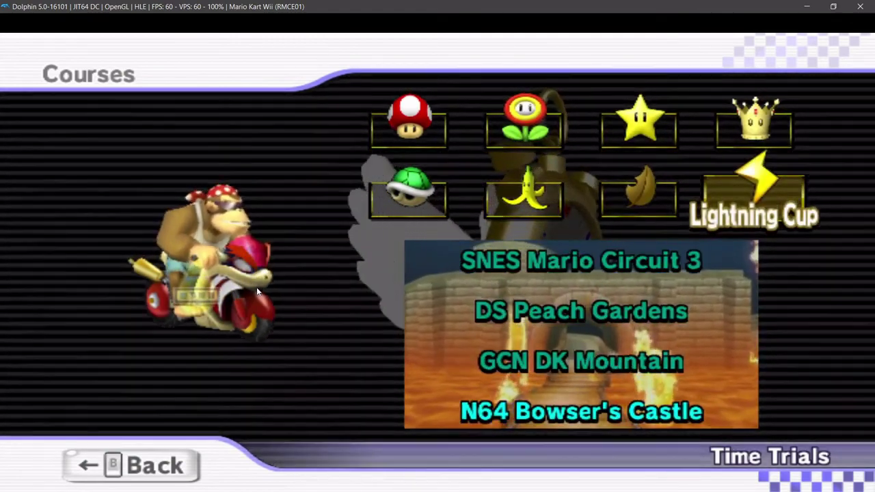
key("Left")
key("Left")
key("Left")
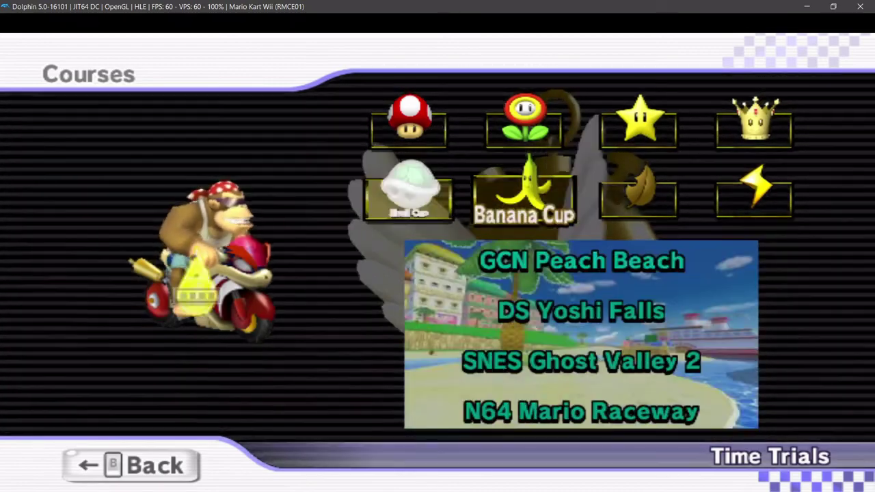
key("Return")
Choose SNES Ghost Valley 2 and start the race as Solo Time Trials
key("Up")
key("Up")
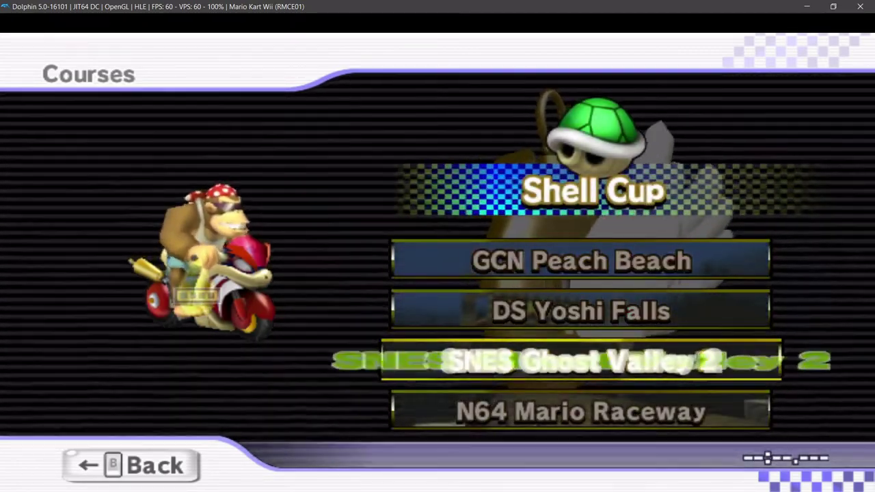
key("Return")
key("Up")
key("Return")
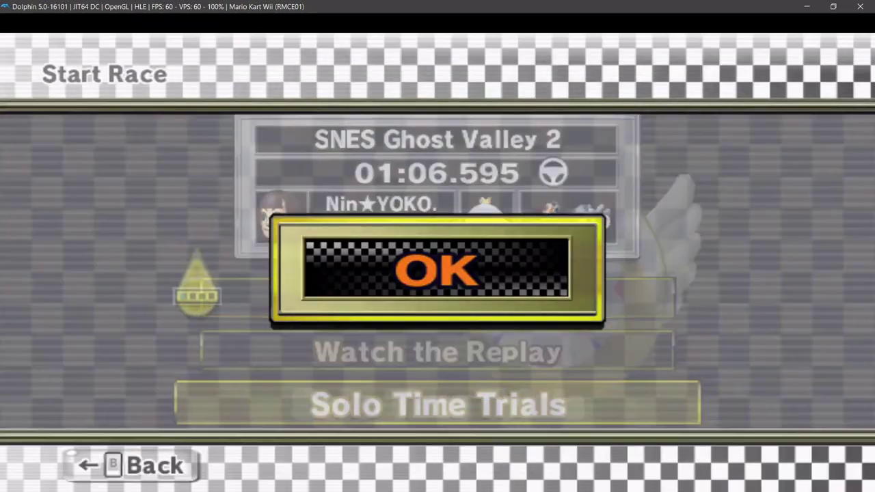
key("Return")
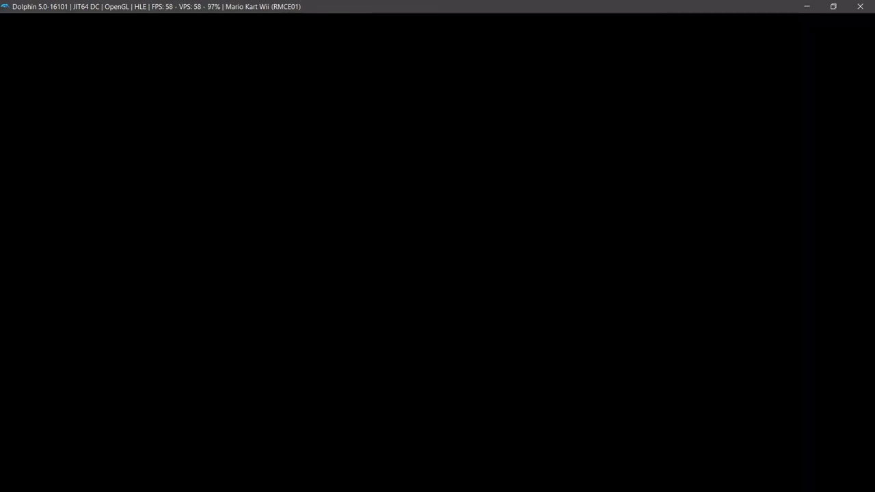